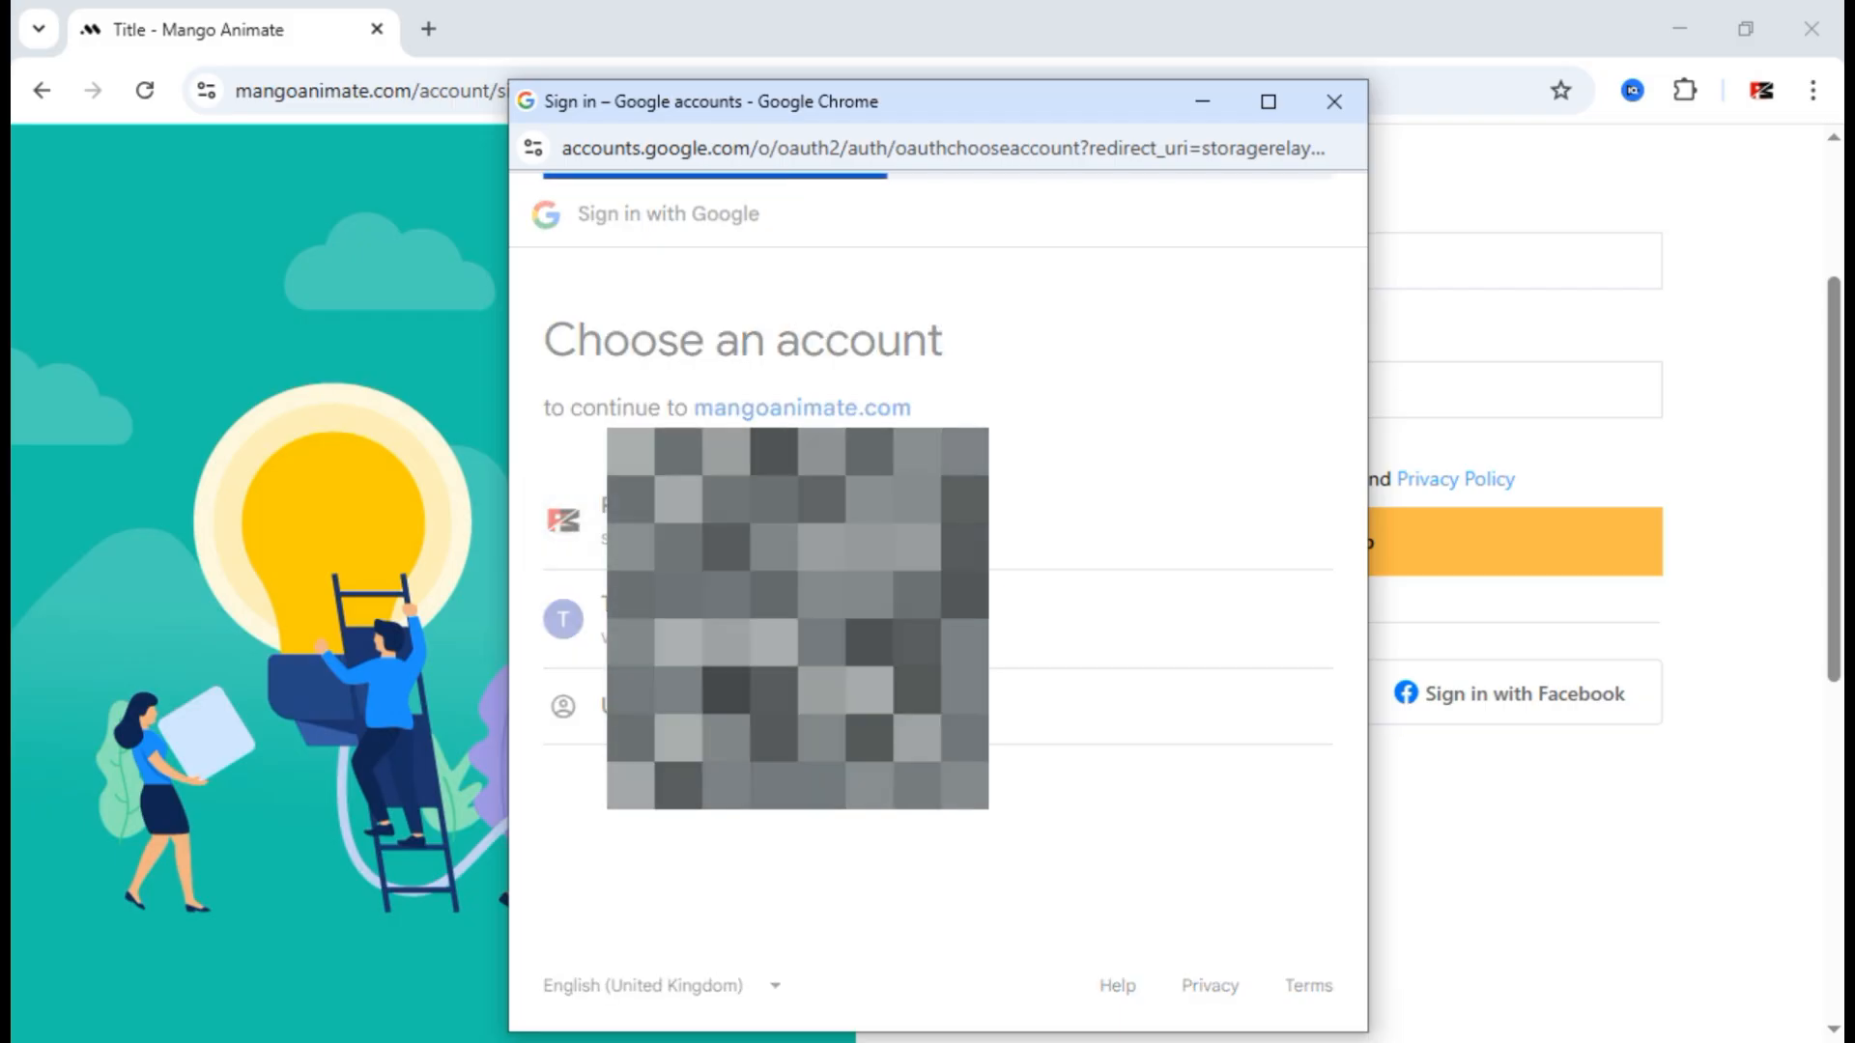
- Continue with a Google account and activate the Mango Animate account from the activation e-mail
{"action": "left_click", "coordinate": [1184, 675]}
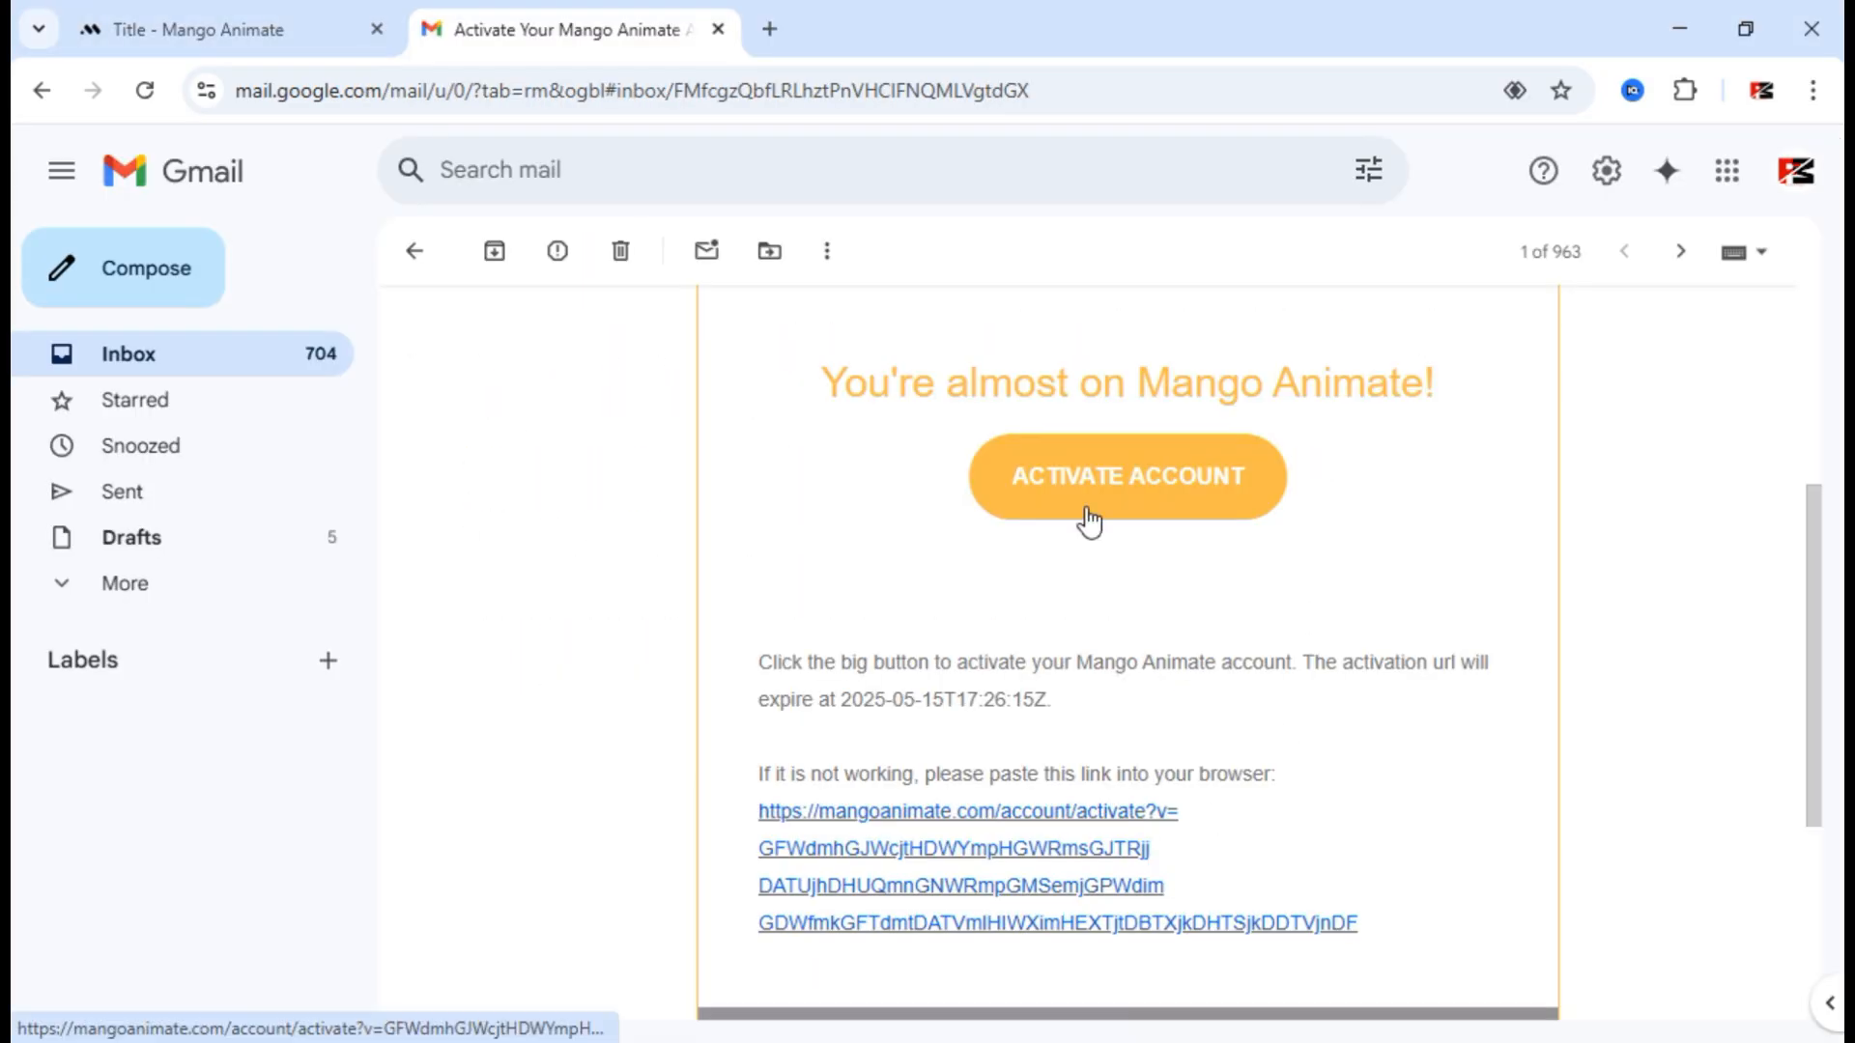
{"action": "left_click", "coordinate": [1089, 523]}
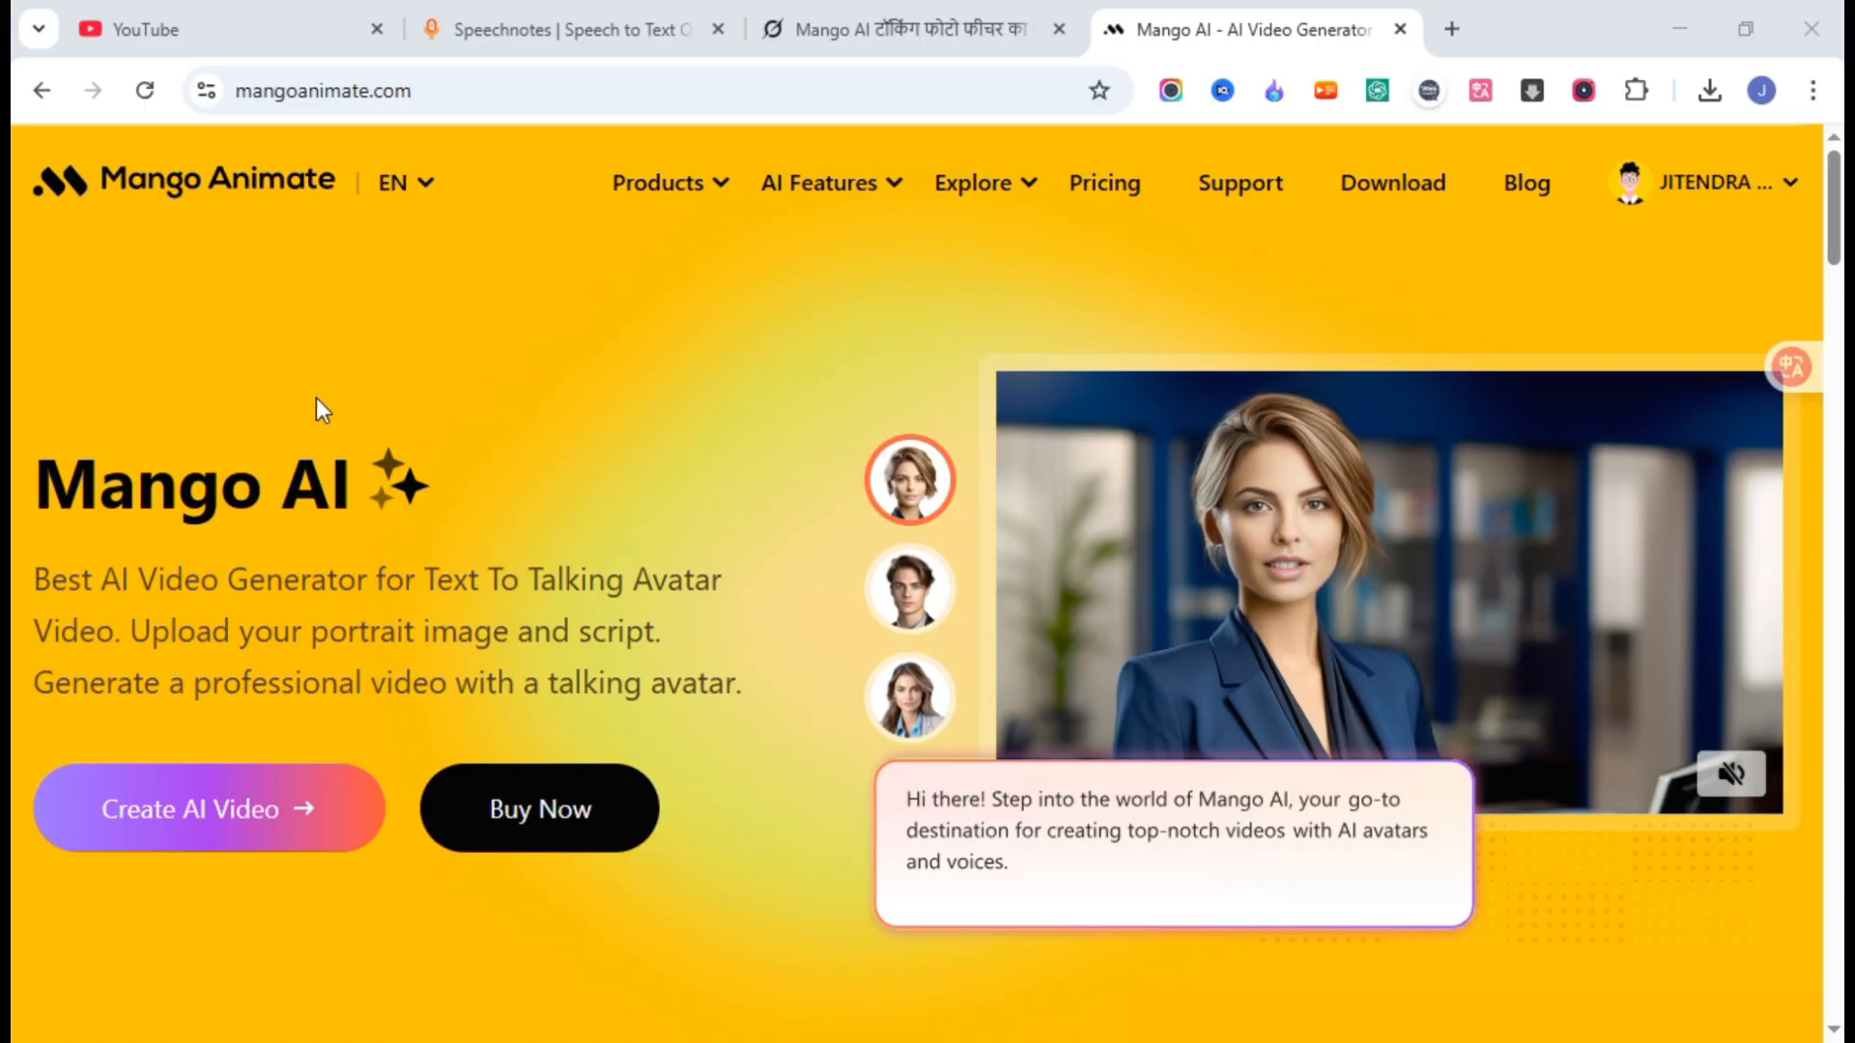
- Open the Talking Photo tool from the AI video features
{"action": "mouse_move", "coordinate": [826, 198]}
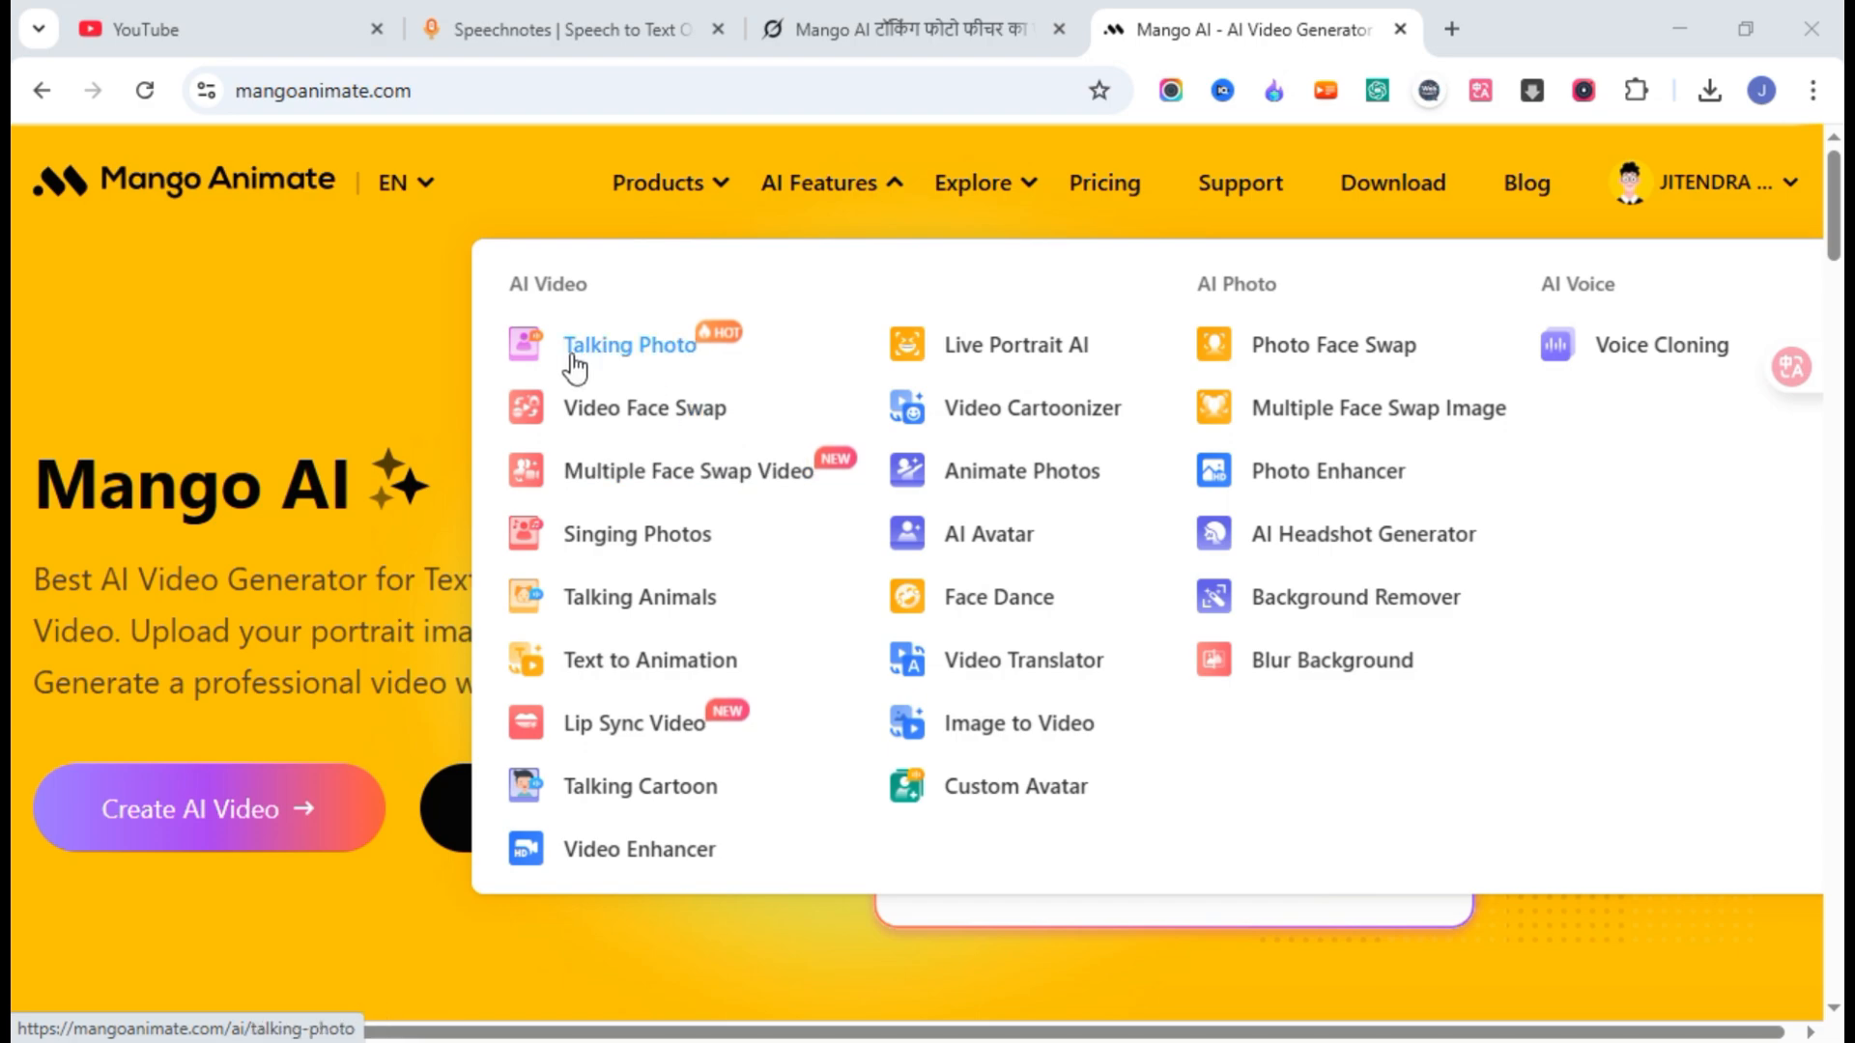
{"action": "left_click", "coordinate": [630, 348]}
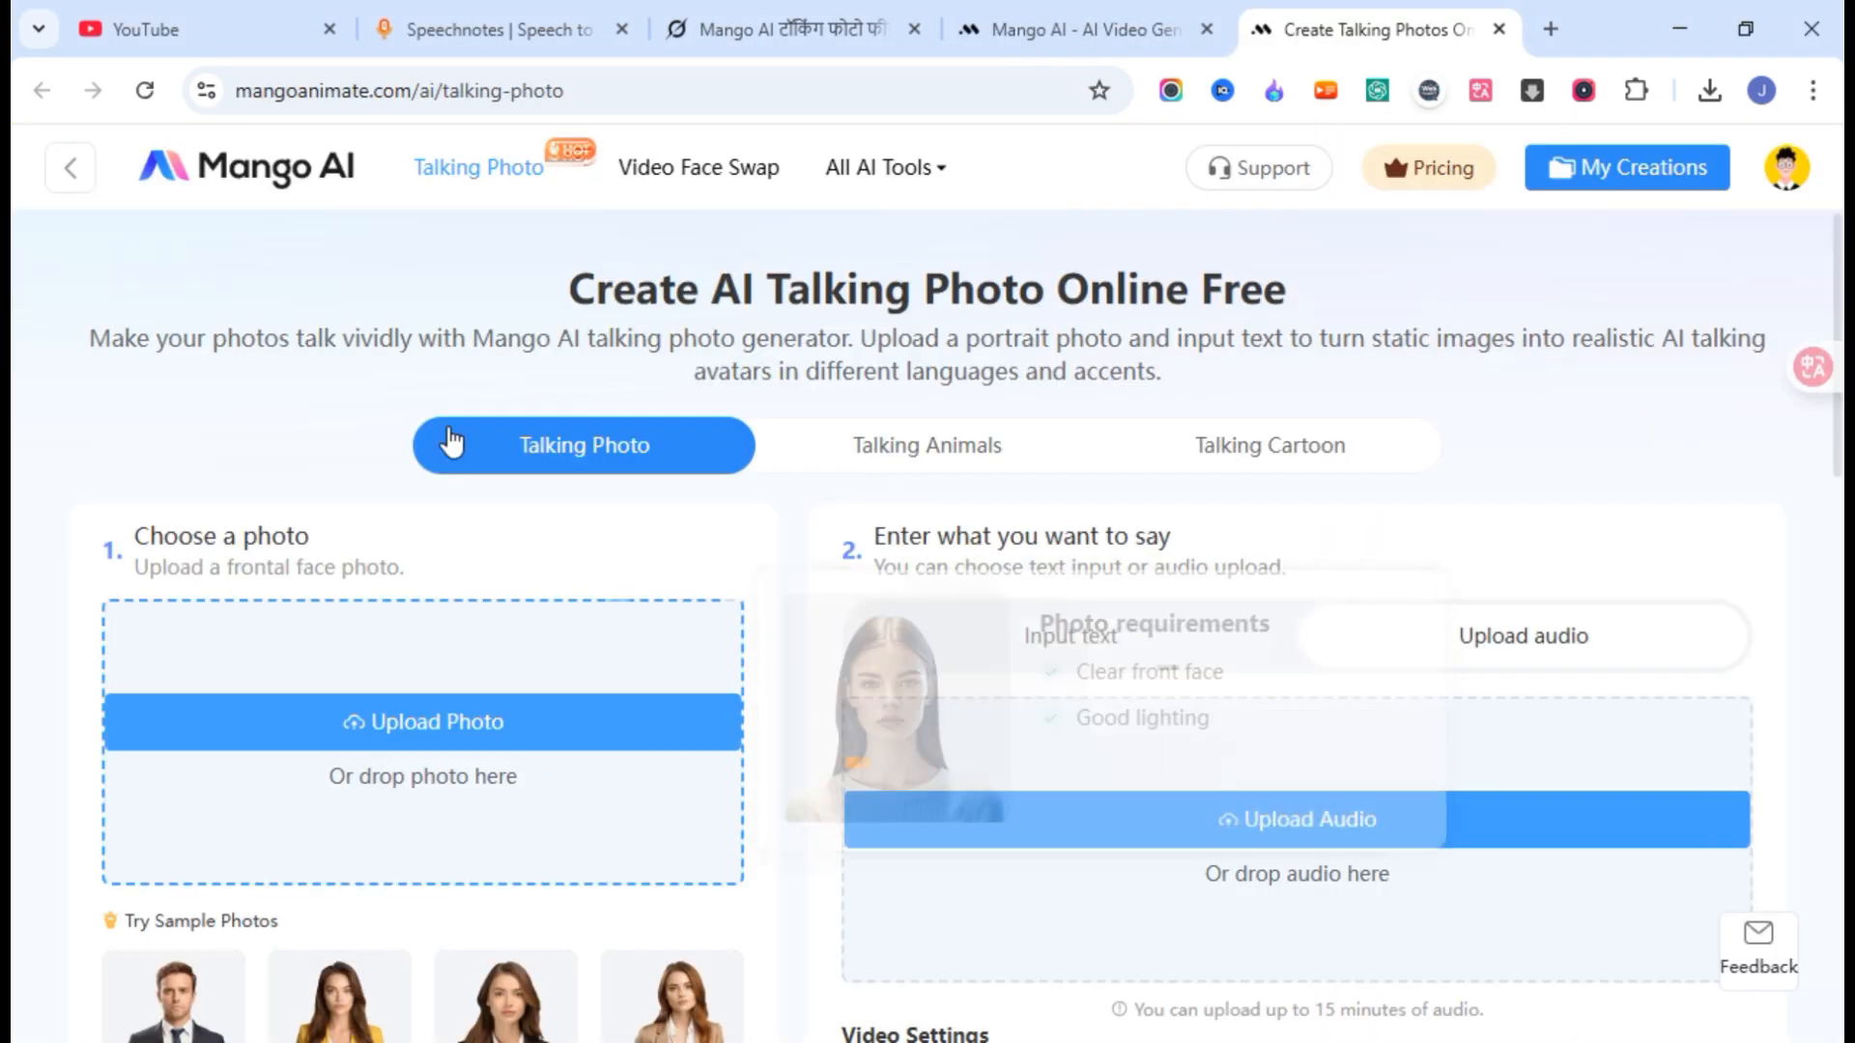
{"action": "scroll", "coordinate": [1643, 954], "scroll_direction": "down", "scroll_amount": 2}
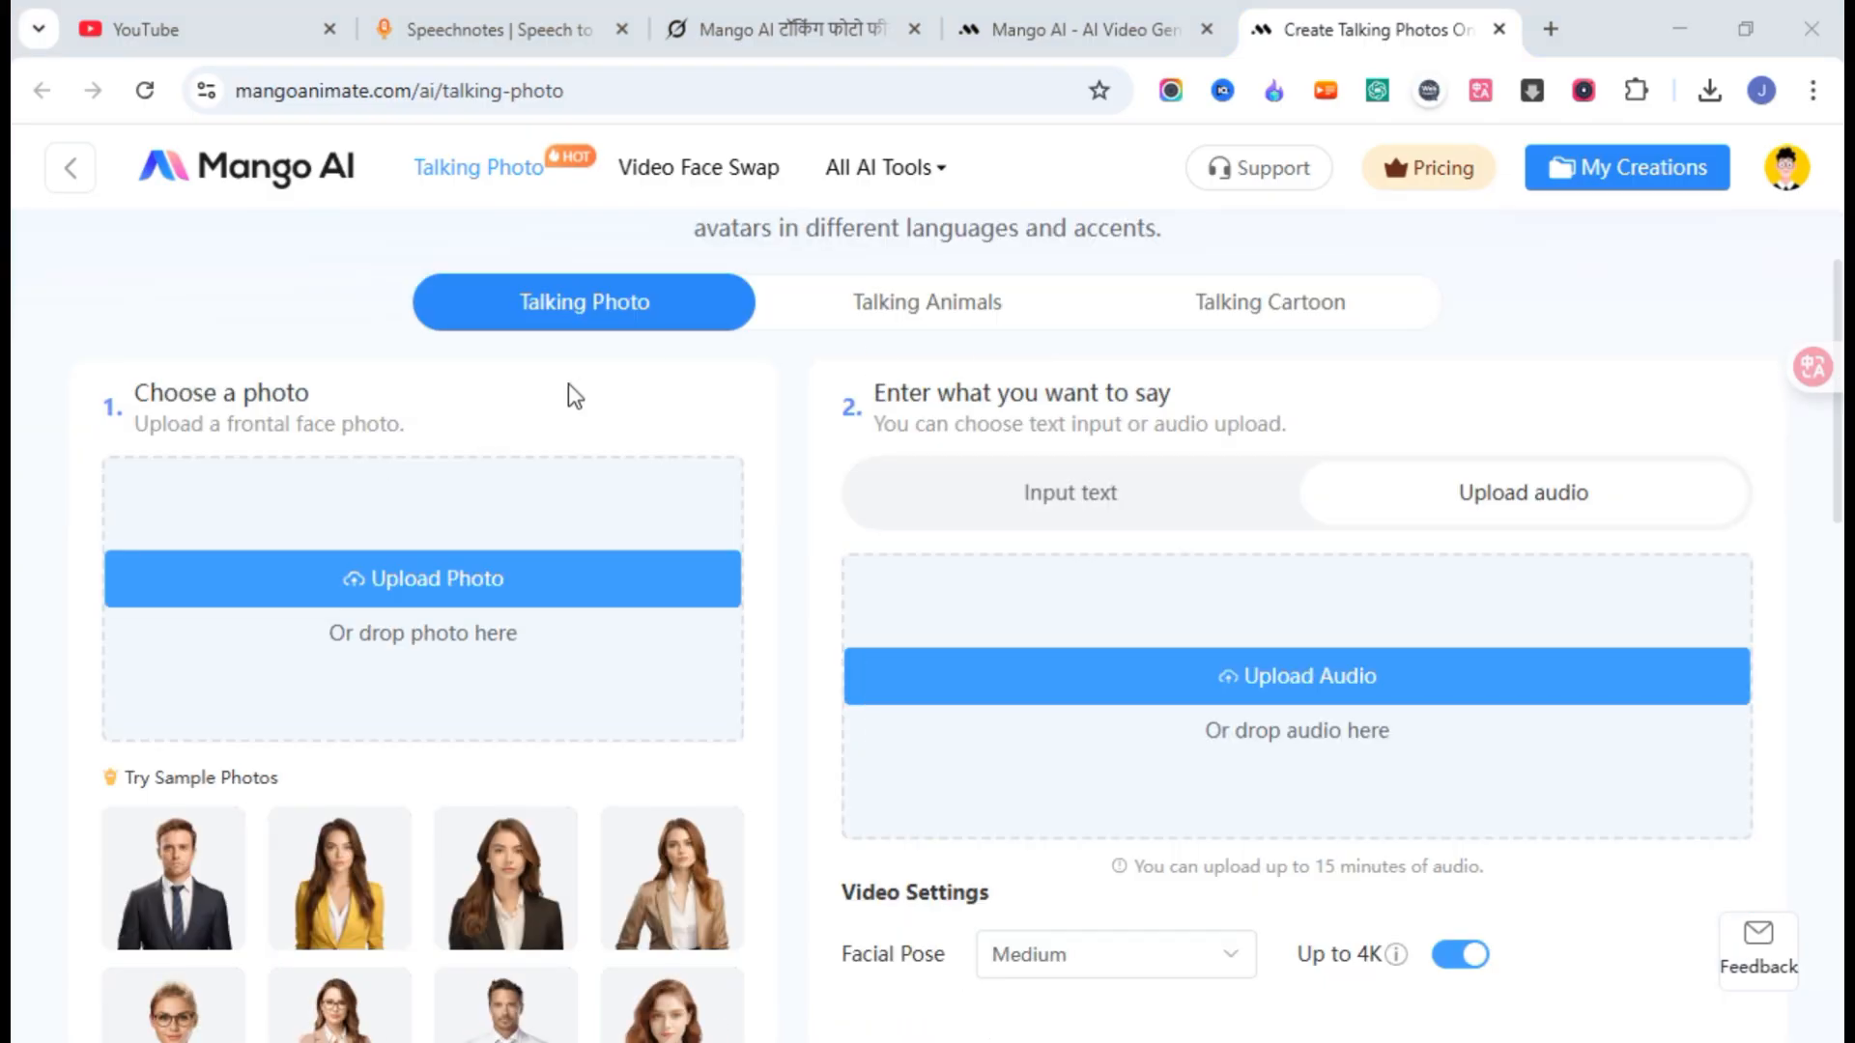
{"action": "mouse_move", "coordinate": [558, 604]}
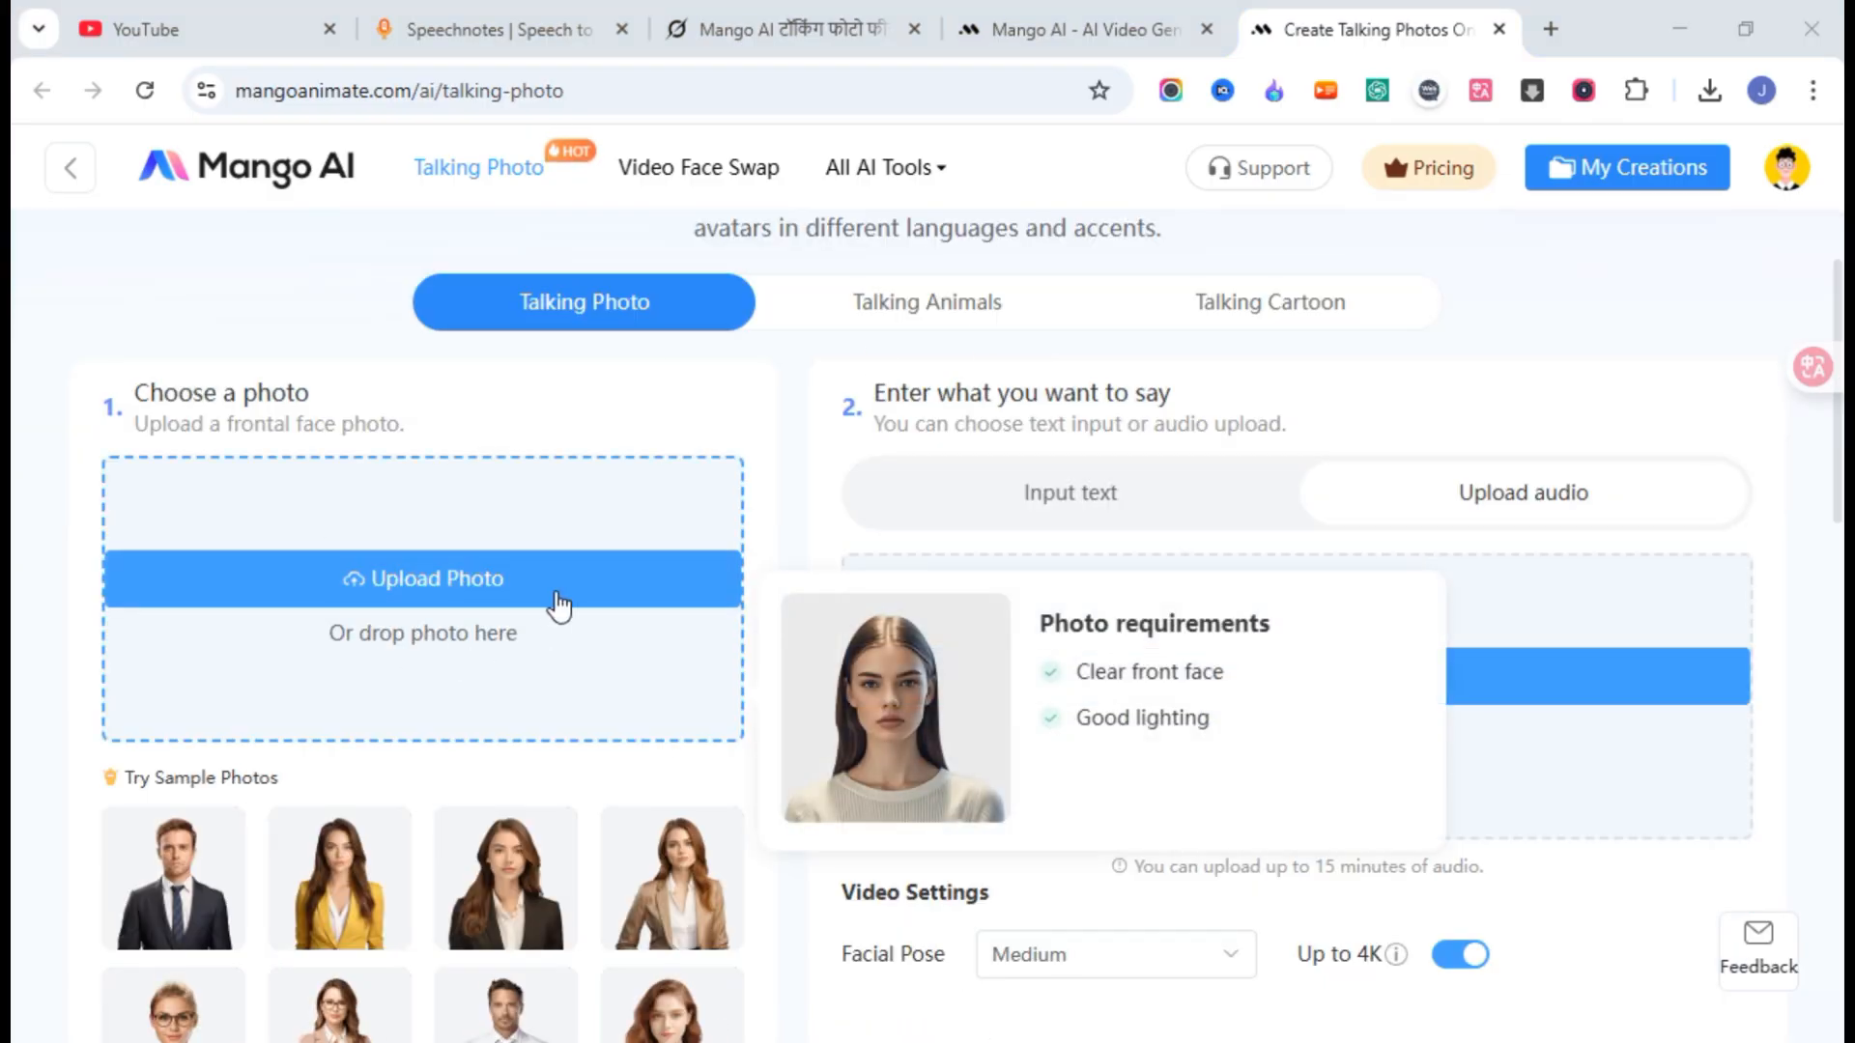
- Try the sample portraits of the man in the dark suit, the woman in the black blazer and the woman in the yellow blazer
{"action": "left_click", "coordinate": [405, 607]}
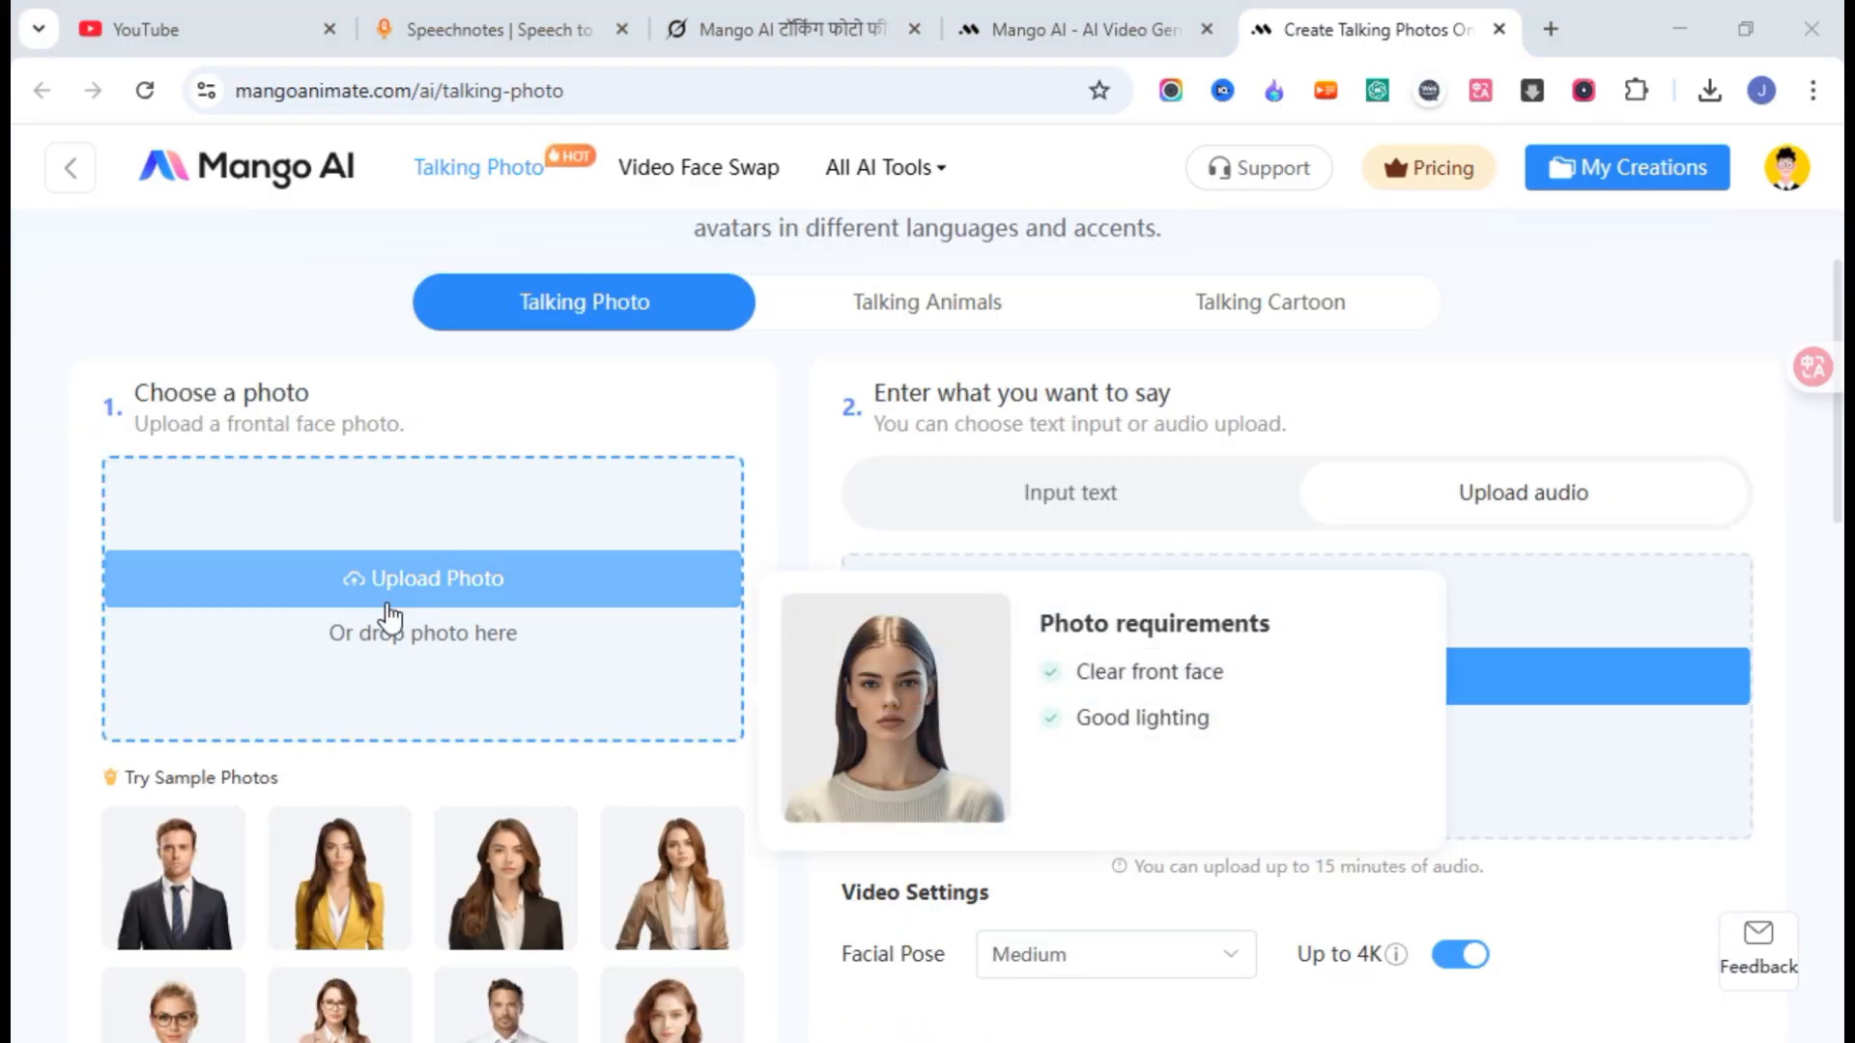
{"action": "scroll", "coordinate": [329, 599], "scroll_direction": "down", "scroll_amount": 7}
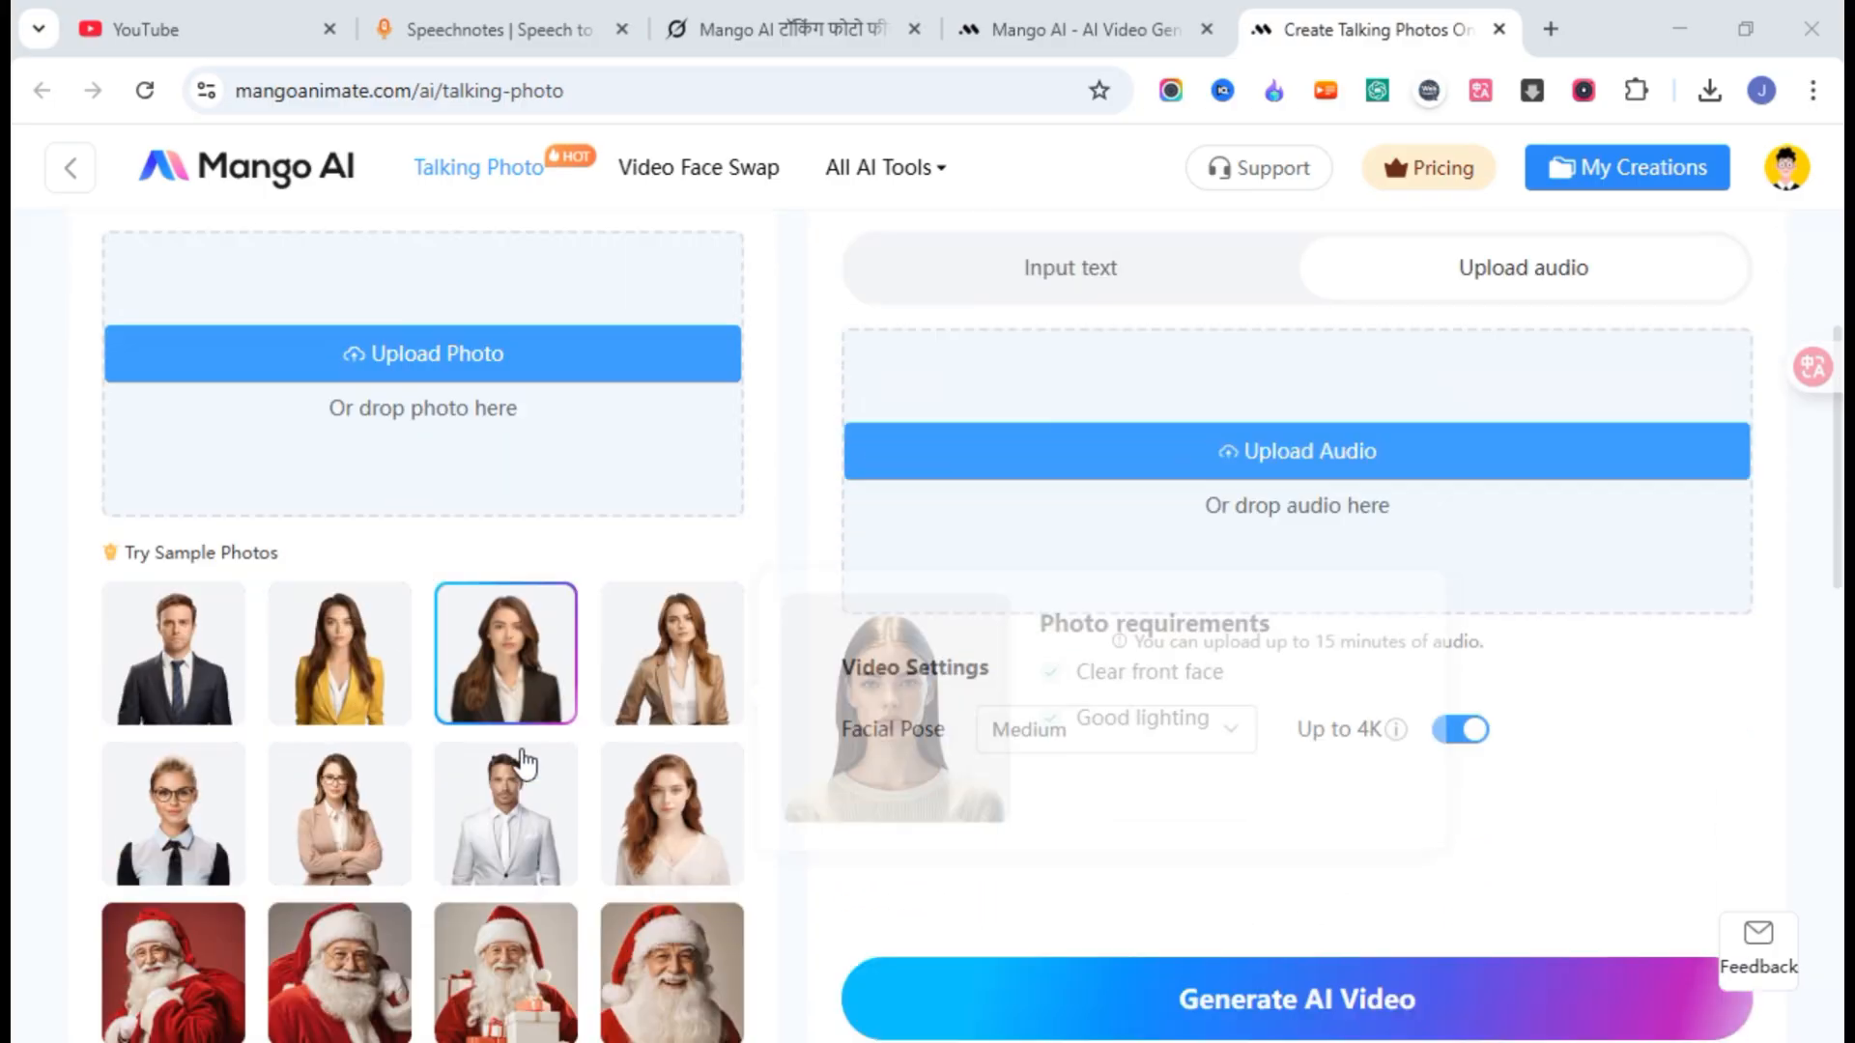
{"action": "scroll", "coordinate": [323, 552], "scroll_direction": "up", "scroll_amount": 4}
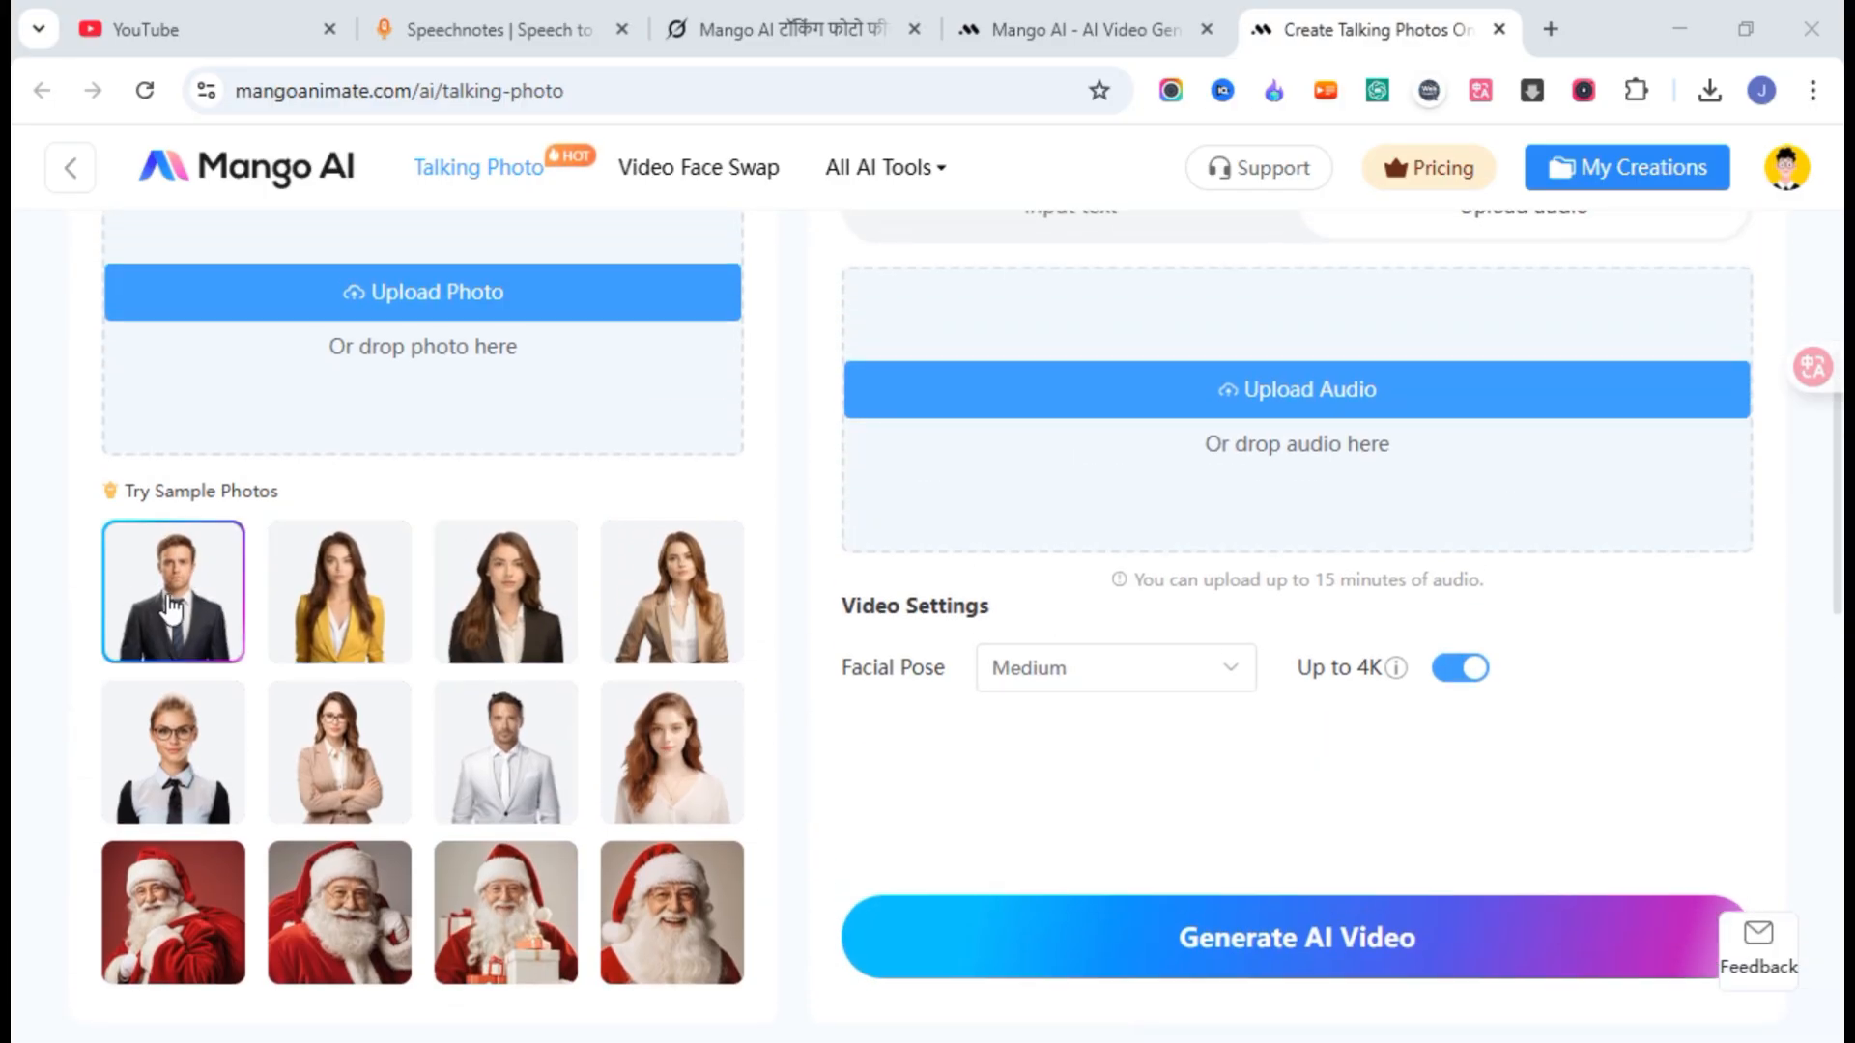
{"action": "left_click", "coordinate": [147, 601]}
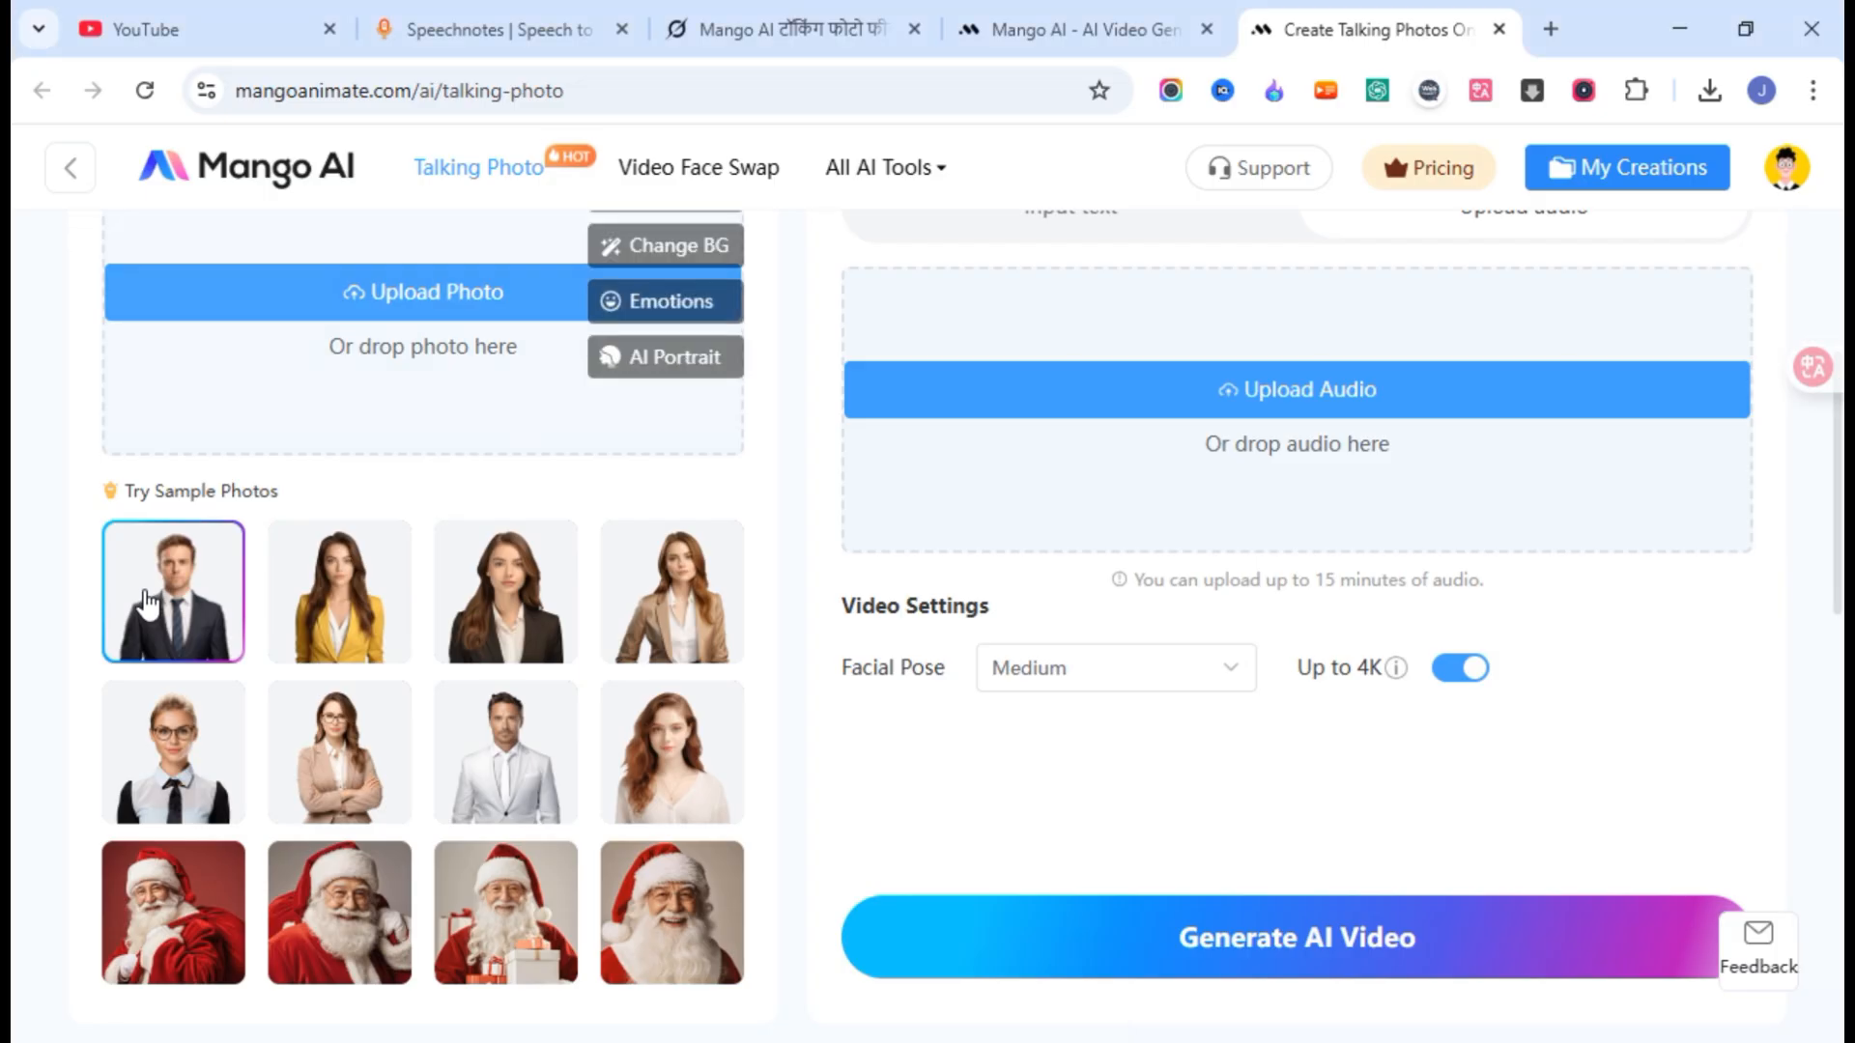
{"action": "left_click", "coordinate": [346, 618]}
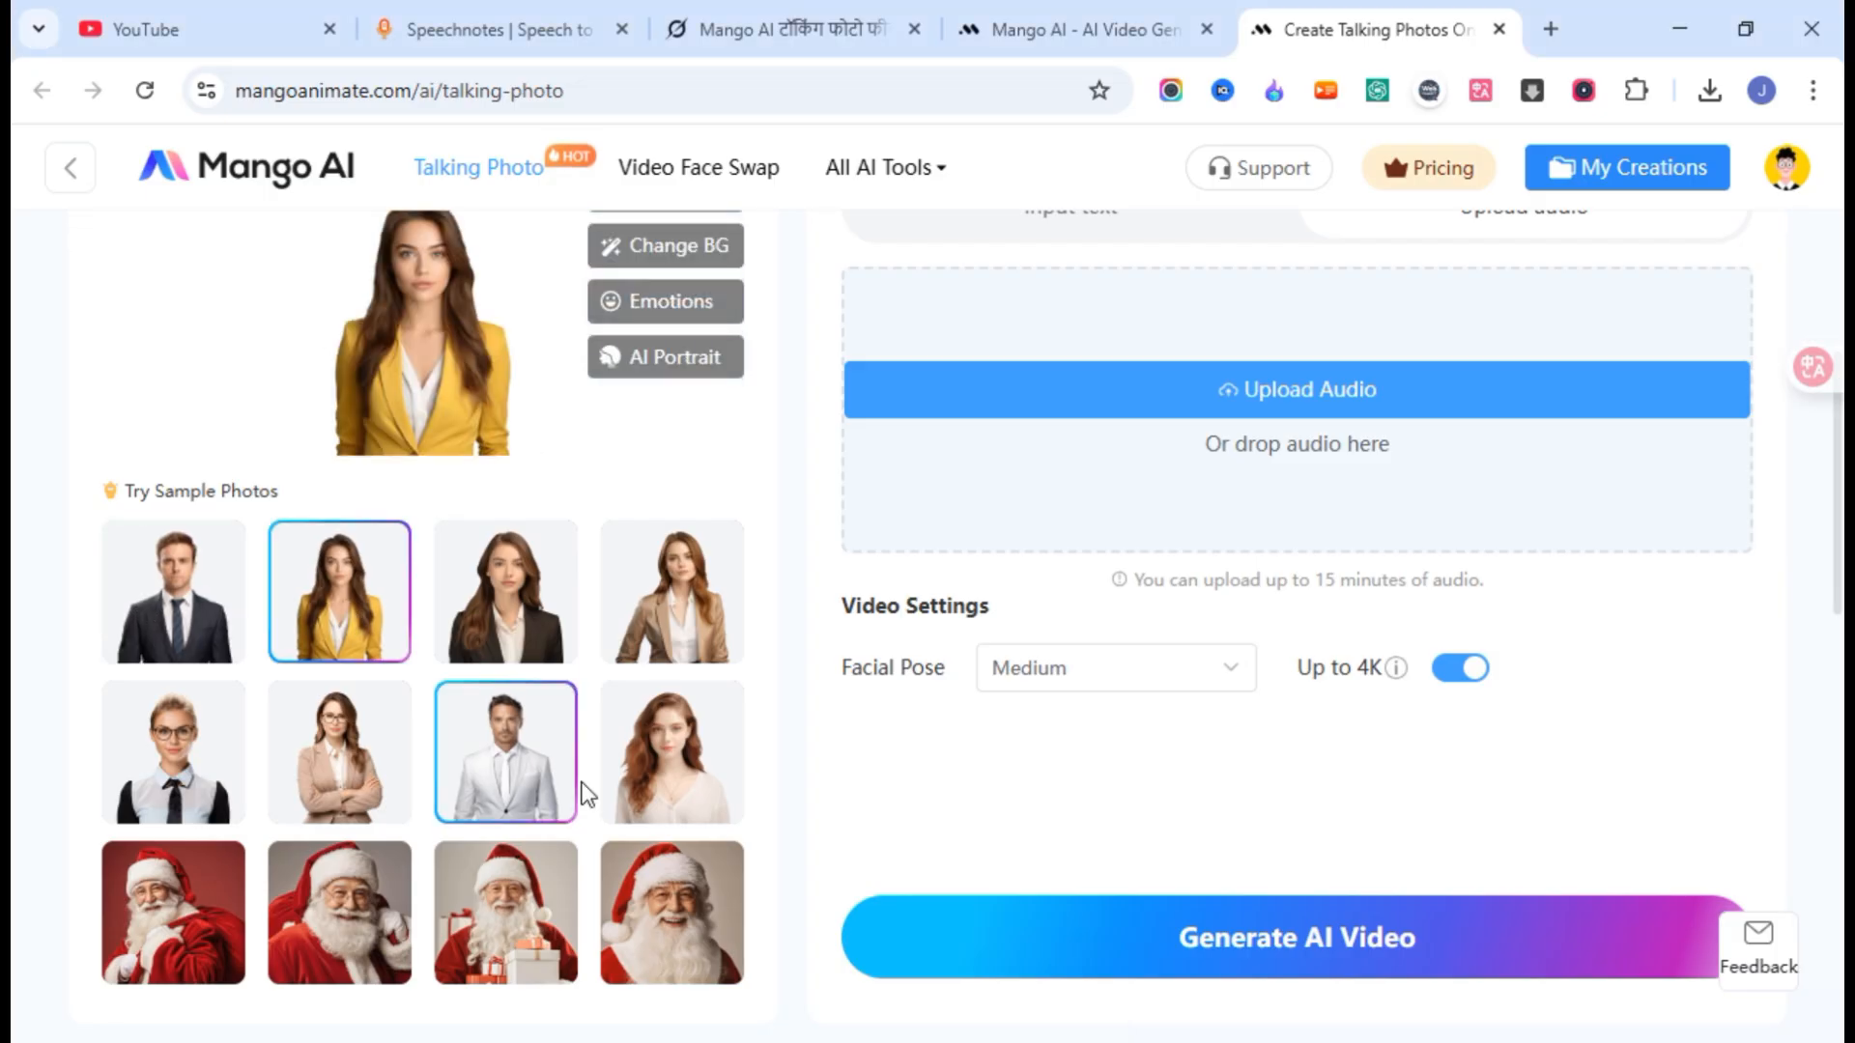
{"action": "scroll", "coordinate": [575, 786], "scroll_direction": "up", "scroll_amount": 2}
{"action": "left_click", "coordinate": [572, 783]}
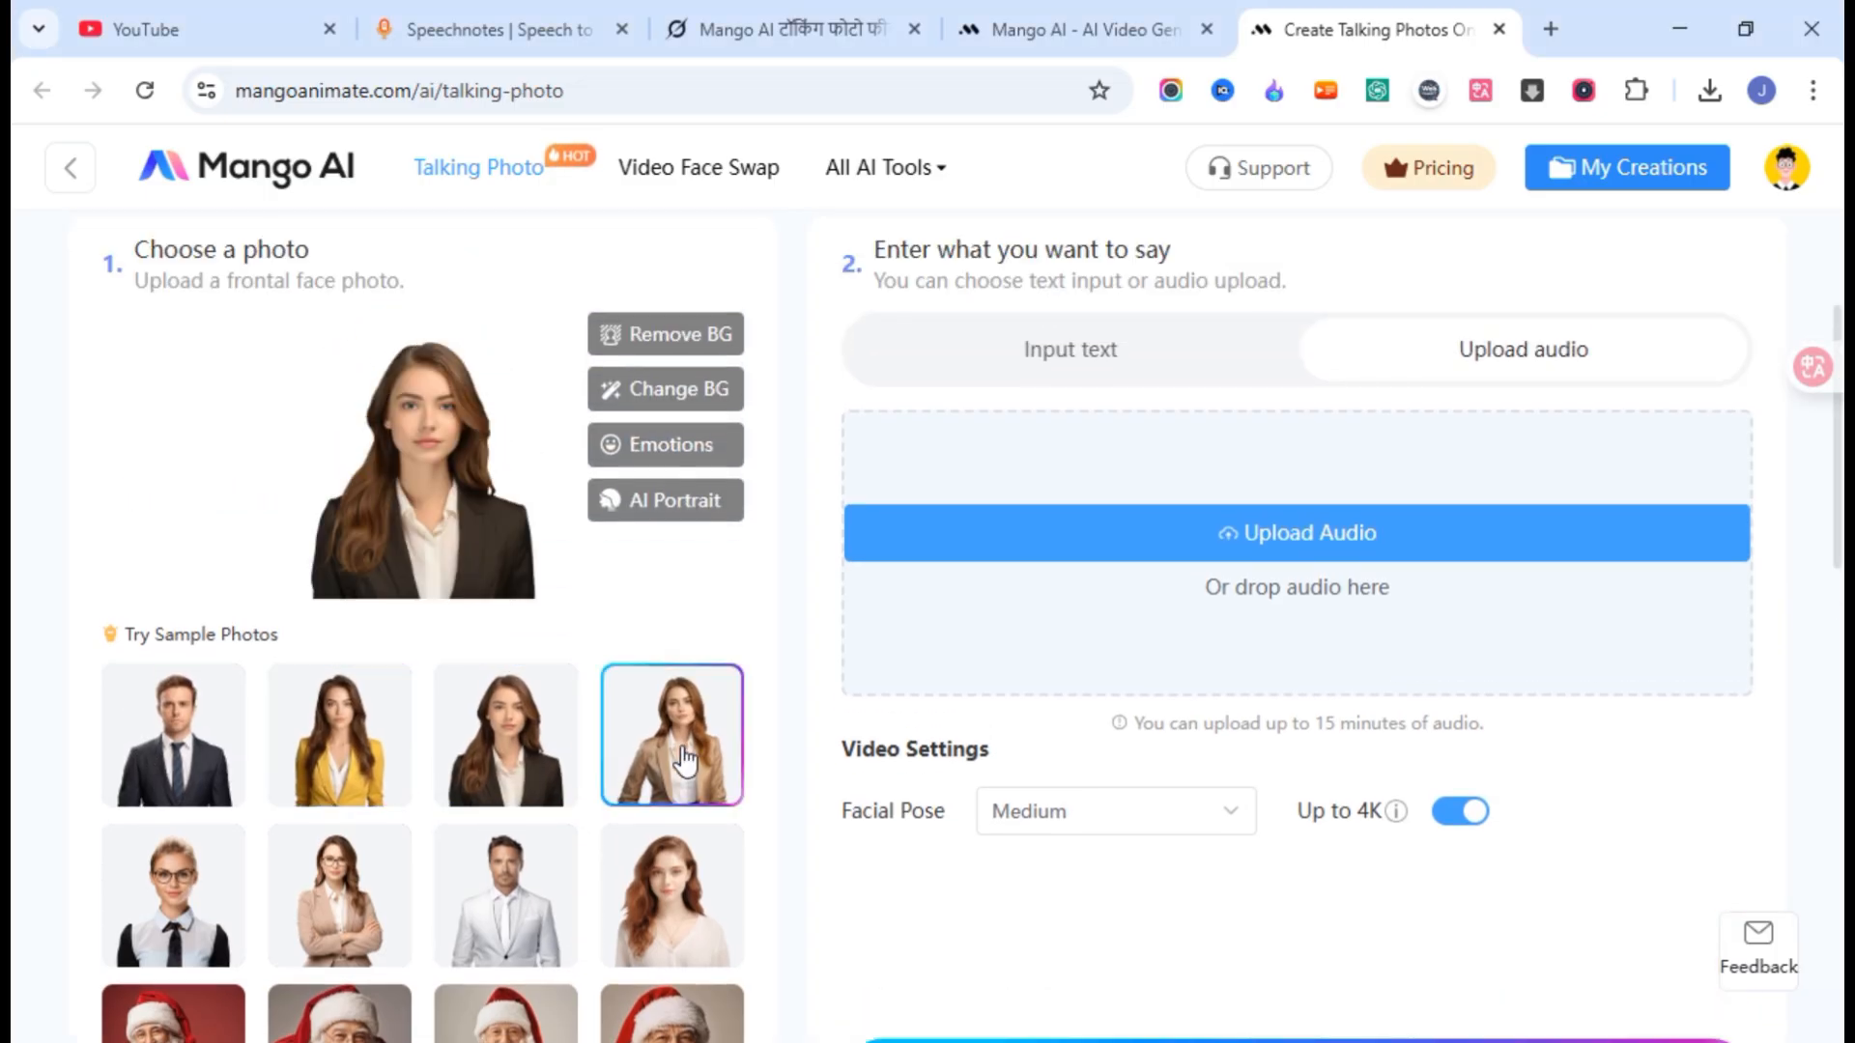
{"action": "left_click", "coordinate": [354, 759]}
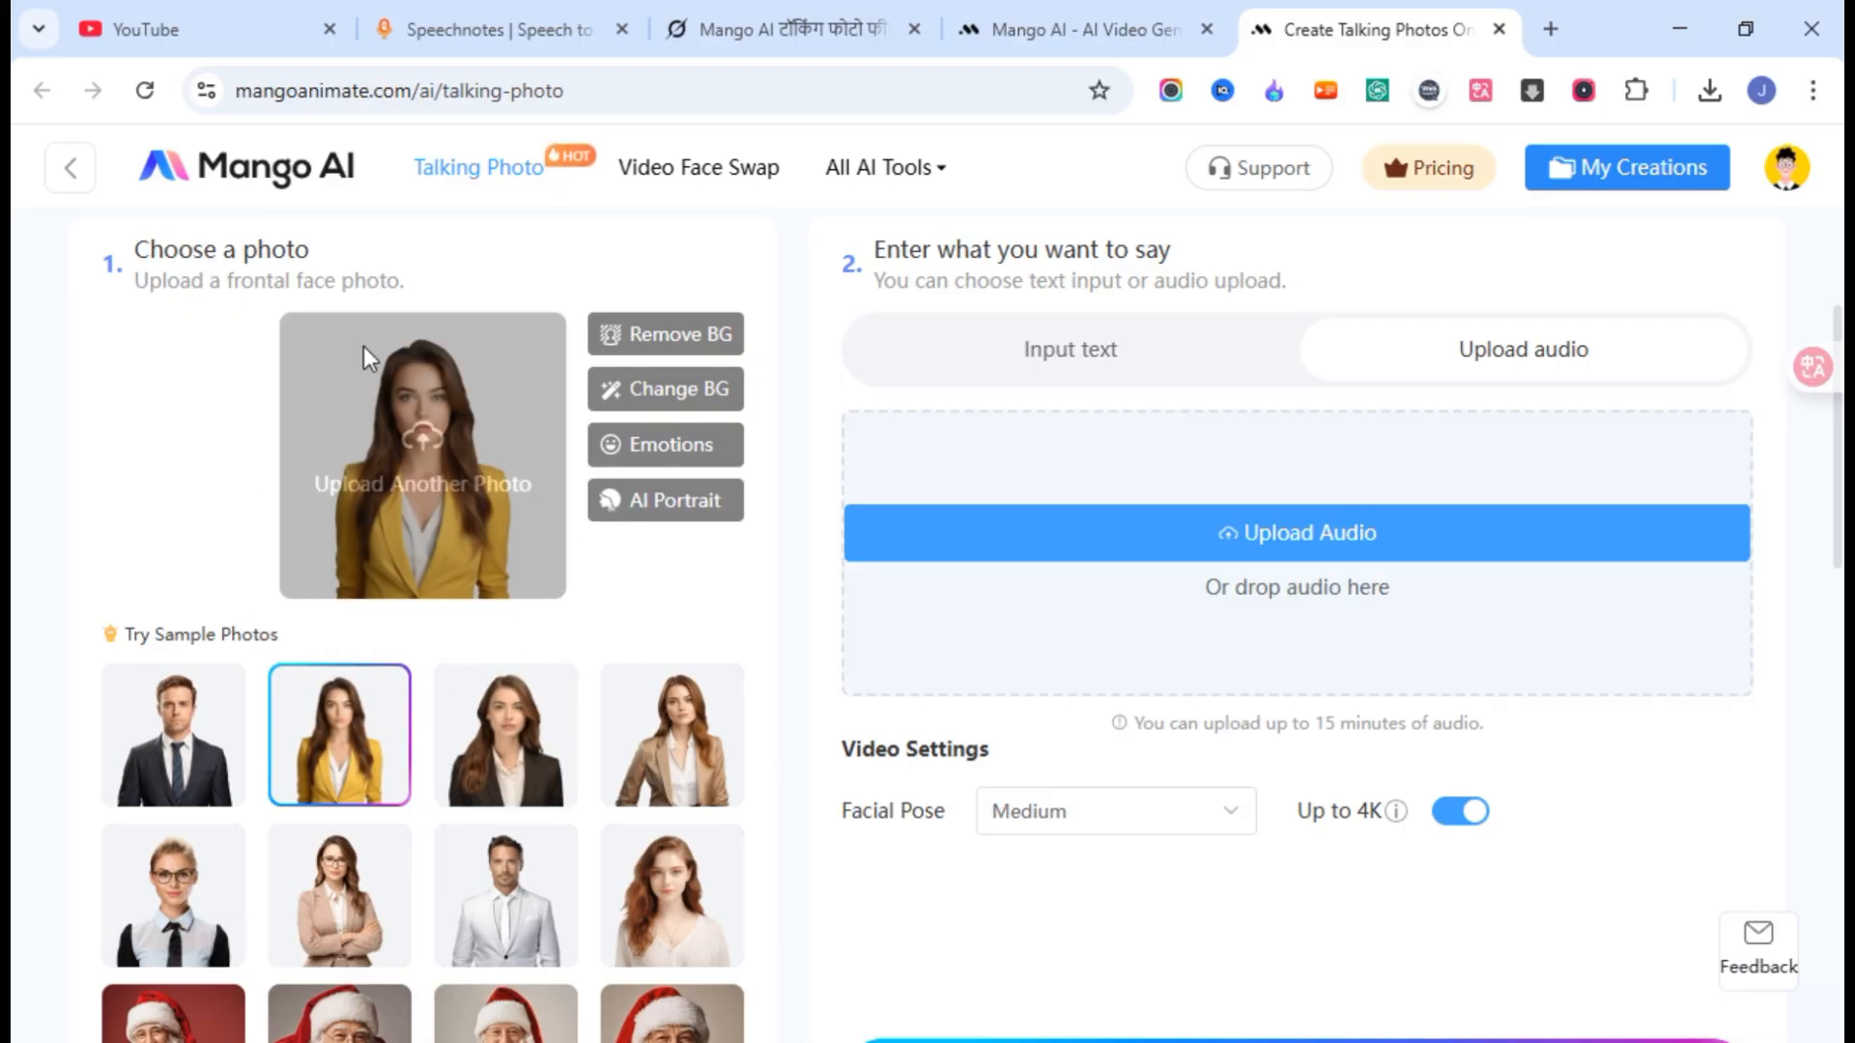
- Upload the photo "woman" as the talking photo and remove its background
{"action": "left_click", "coordinate": [426, 446]}
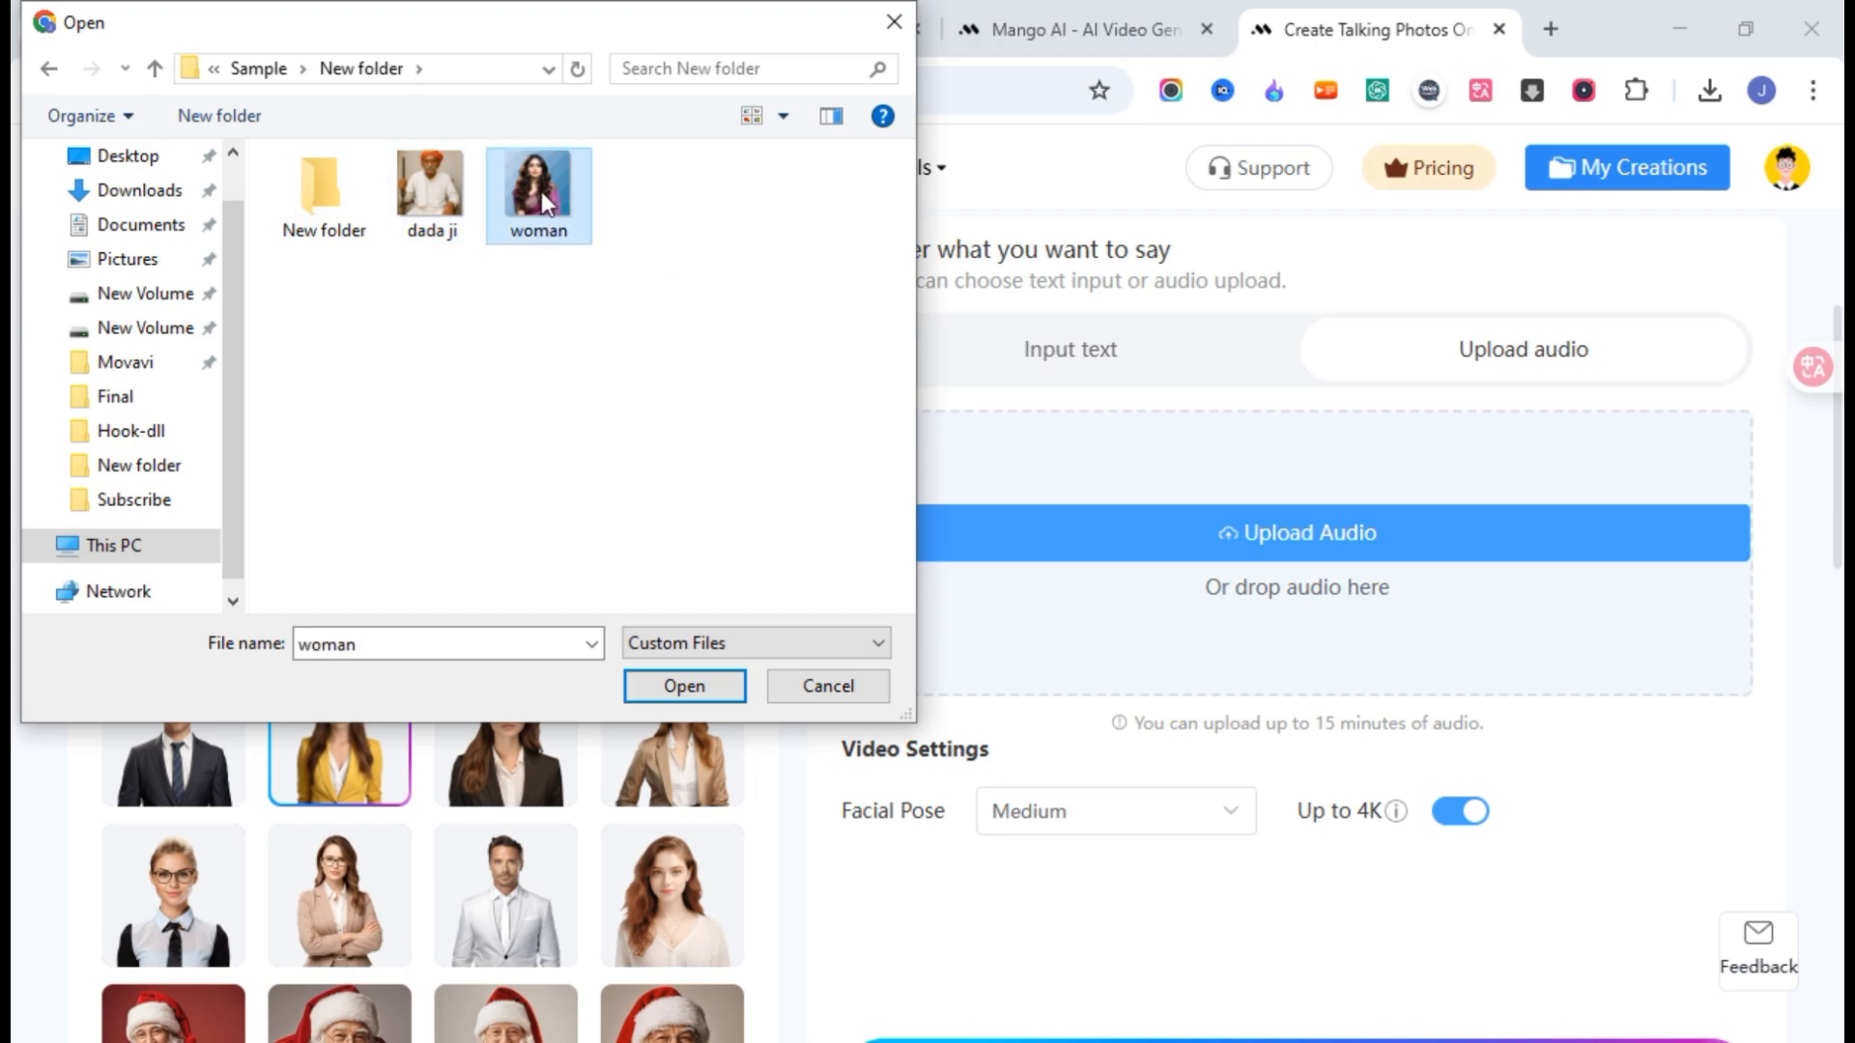
{"action": "left_click", "coordinate": [690, 690]}
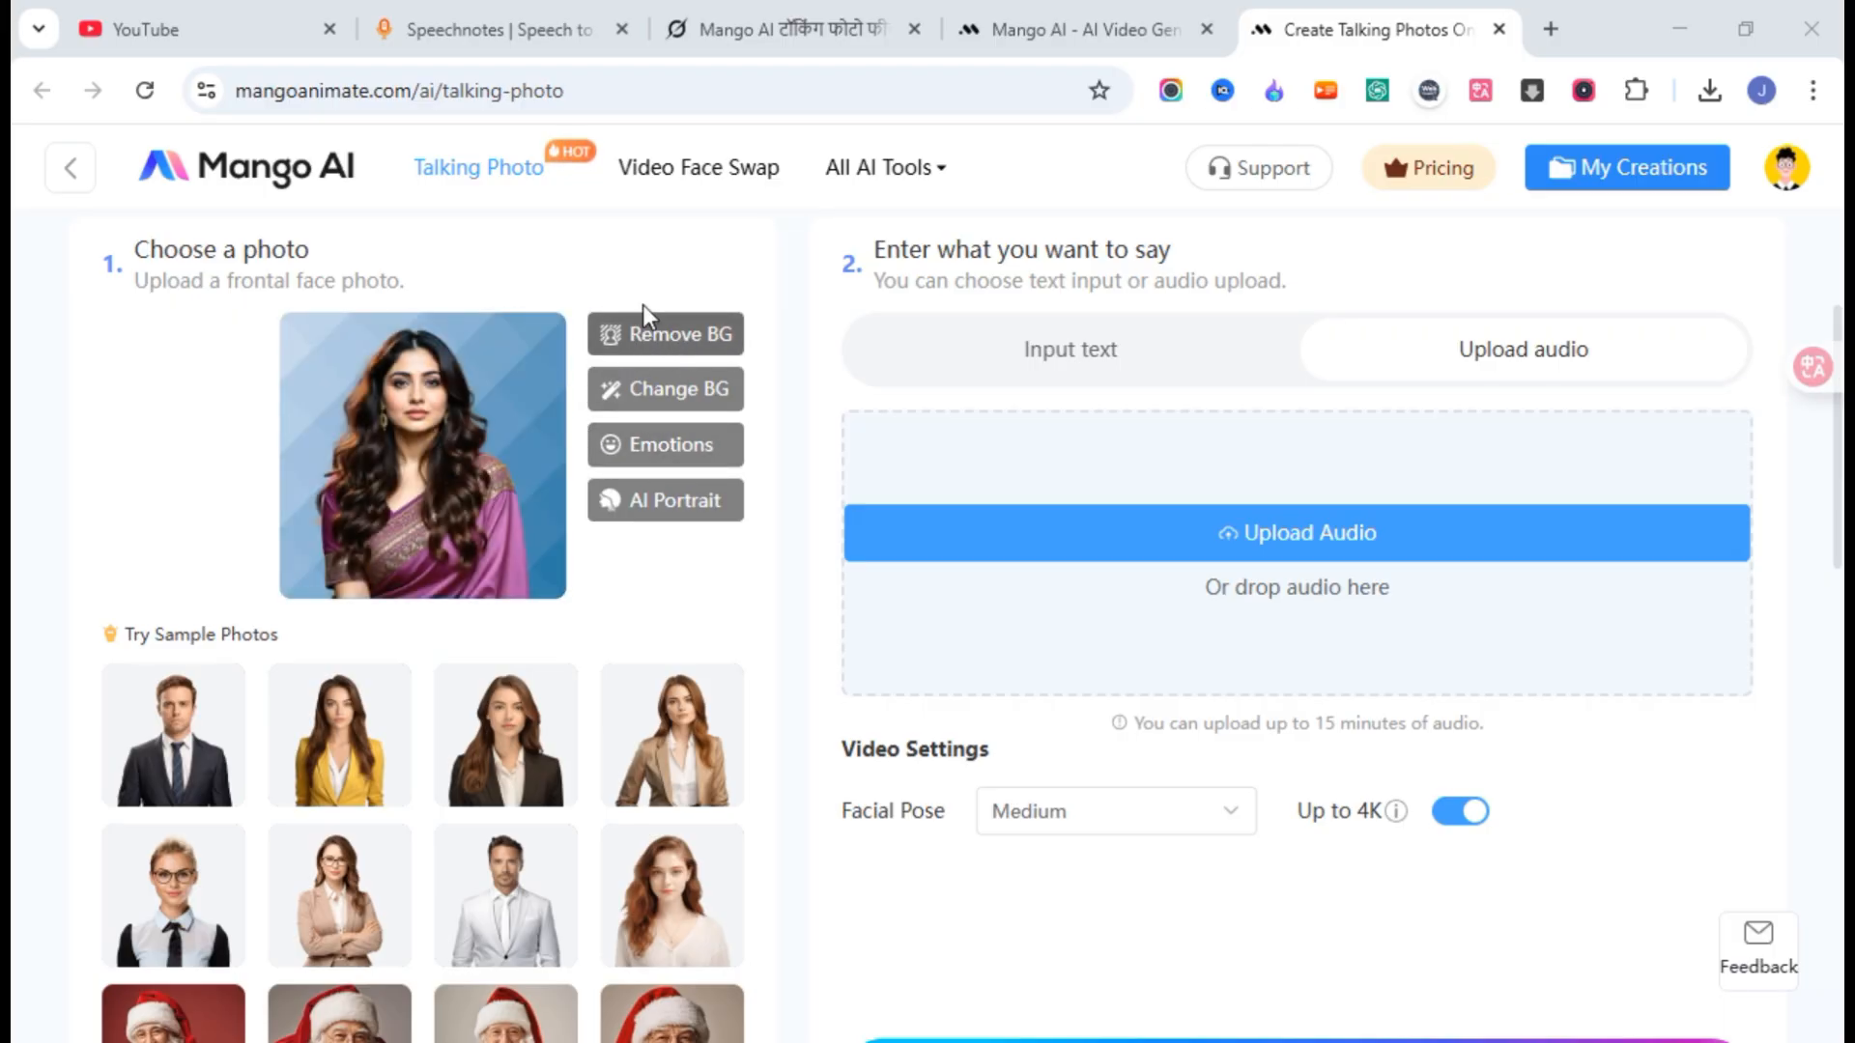
{"action": "left_click", "coordinate": [674, 340]}
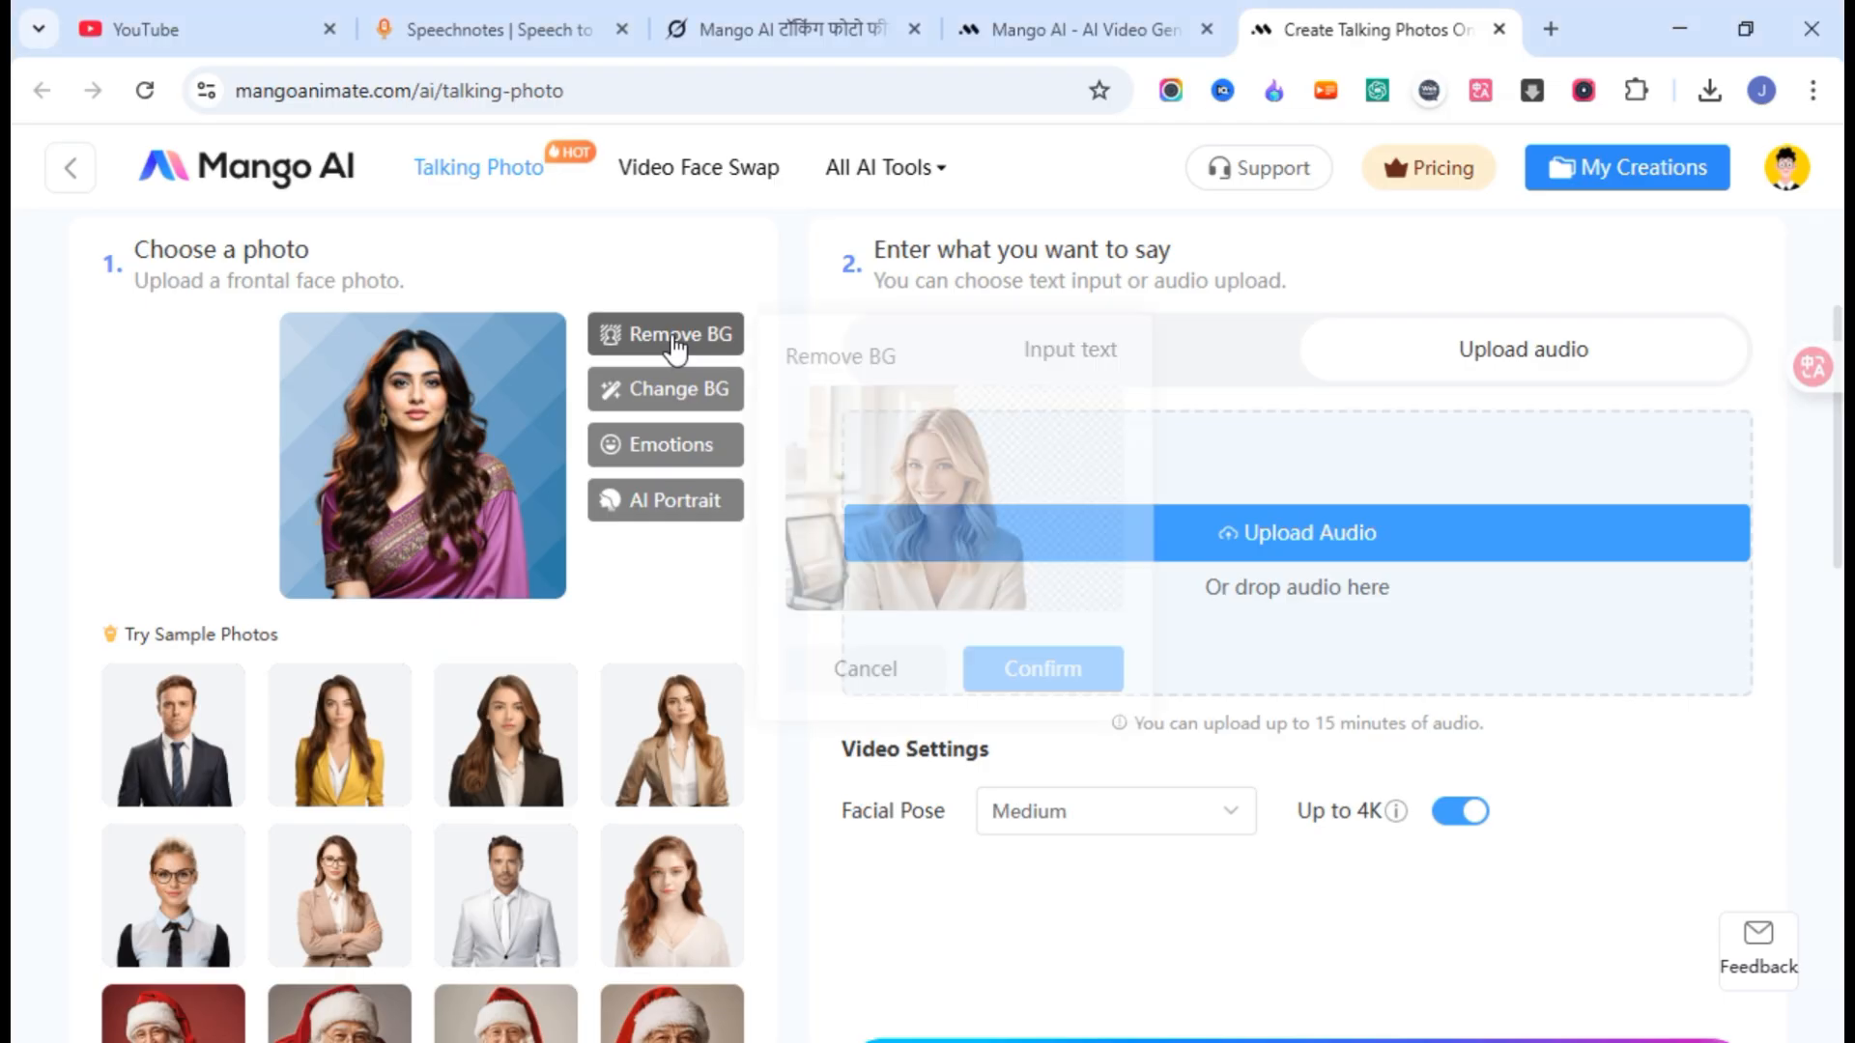
{"action": "left_click", "coordinate": [1053, 680]}
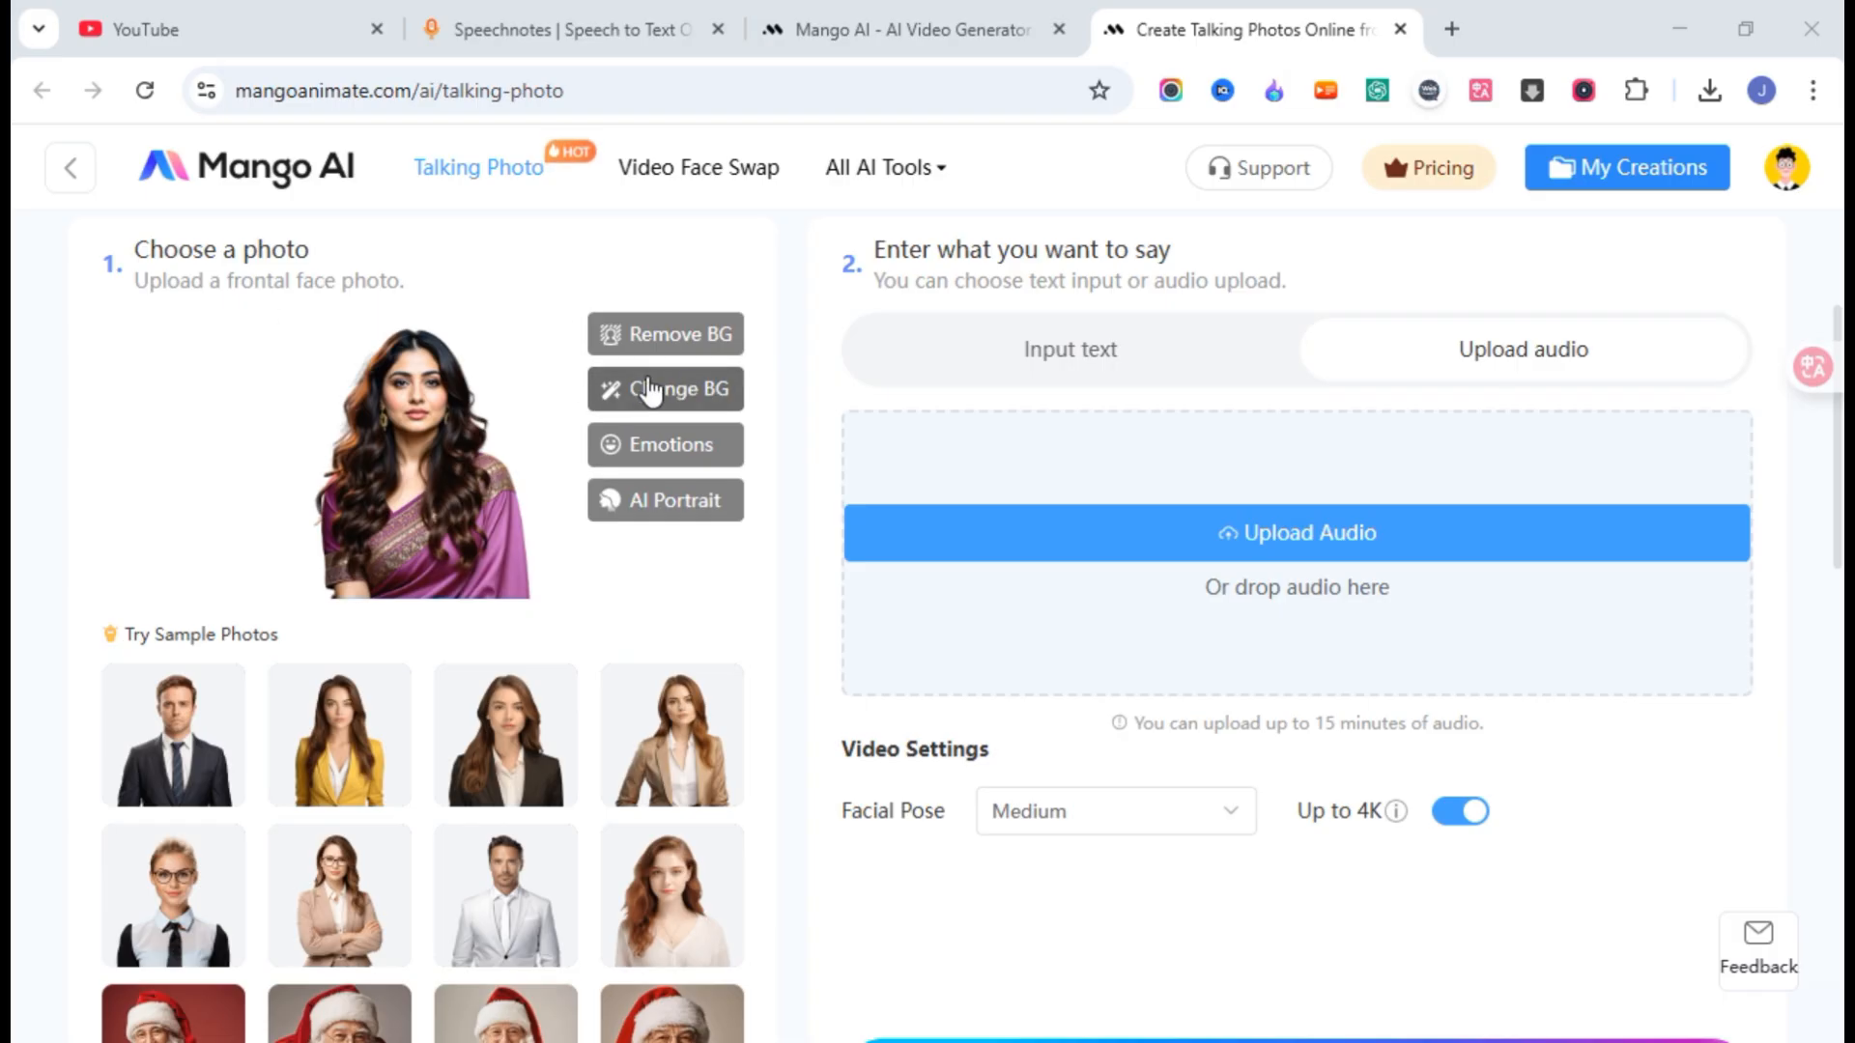
- Open the background options, try office images from the background gallery, and look at the custom background upload without choosing a file
{"action": "left_click", "coordinate": [677, 396]}
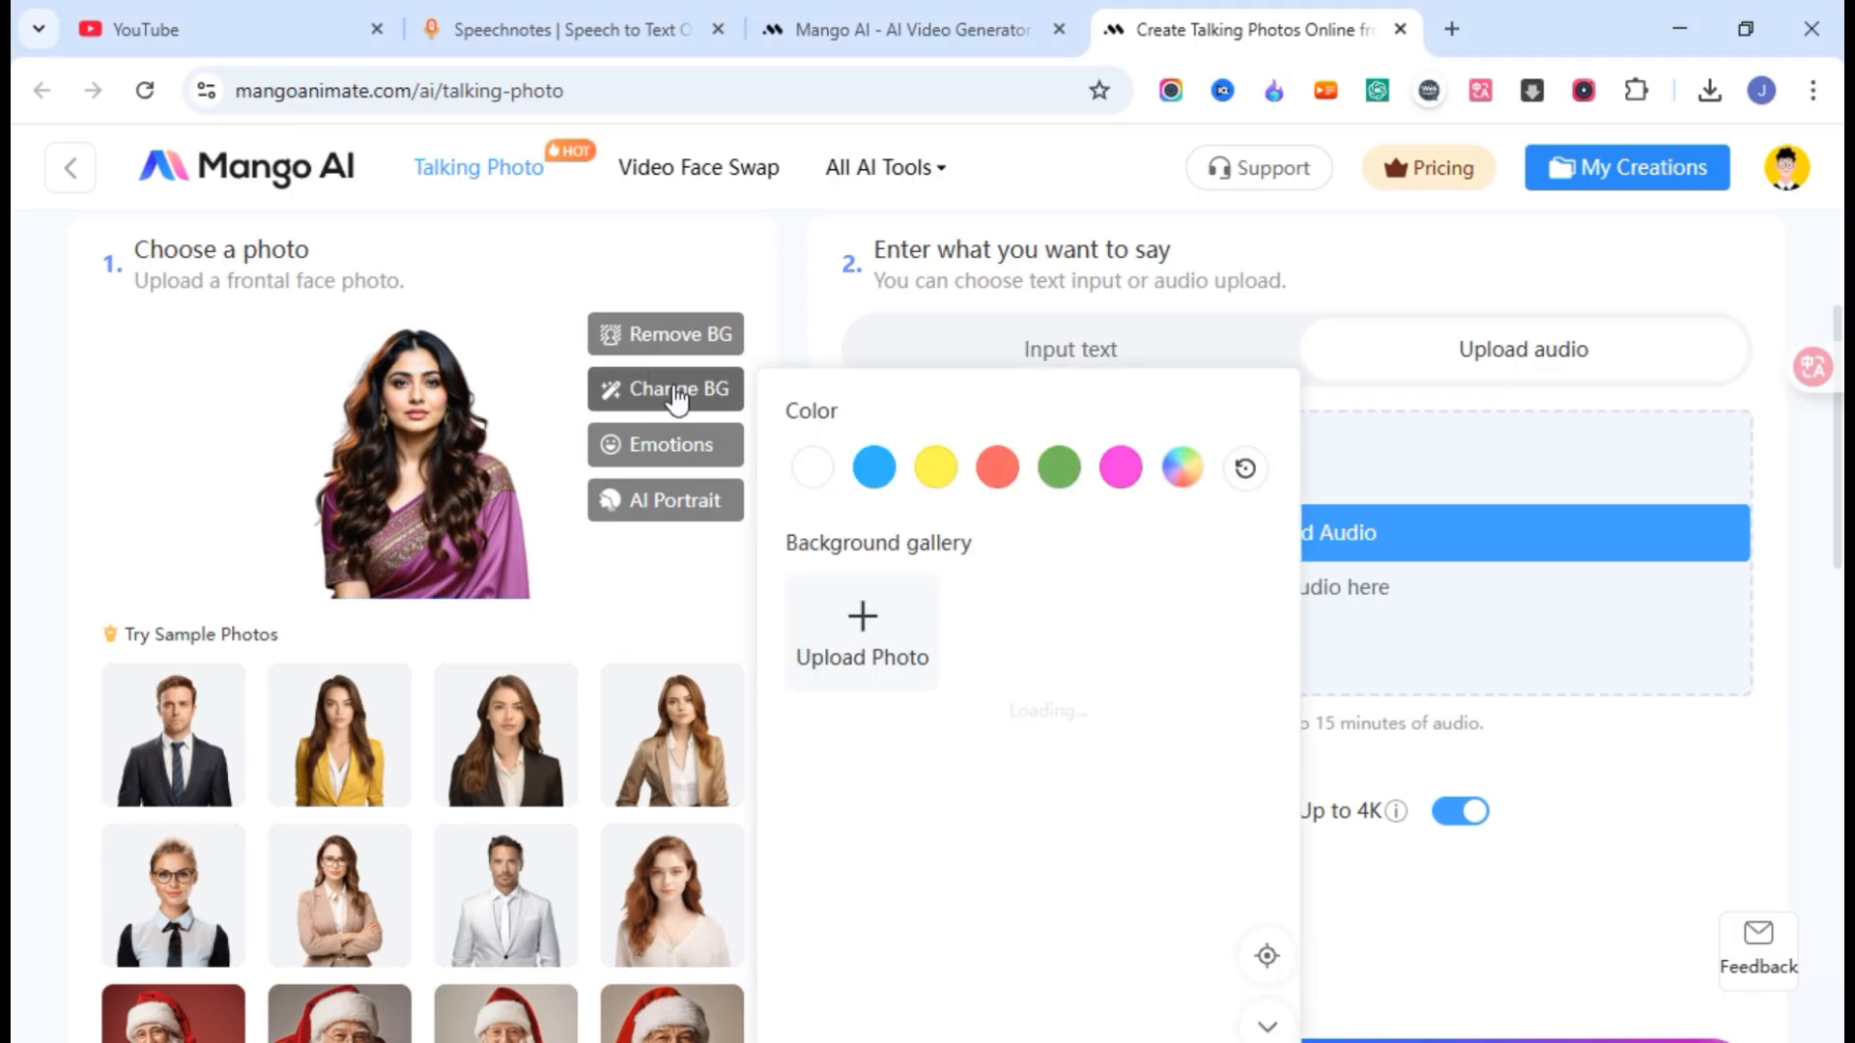
{"action": "scroll", "coordinate": [1052, 722], "scroll_direction": "down", "scroll_amount": 5}
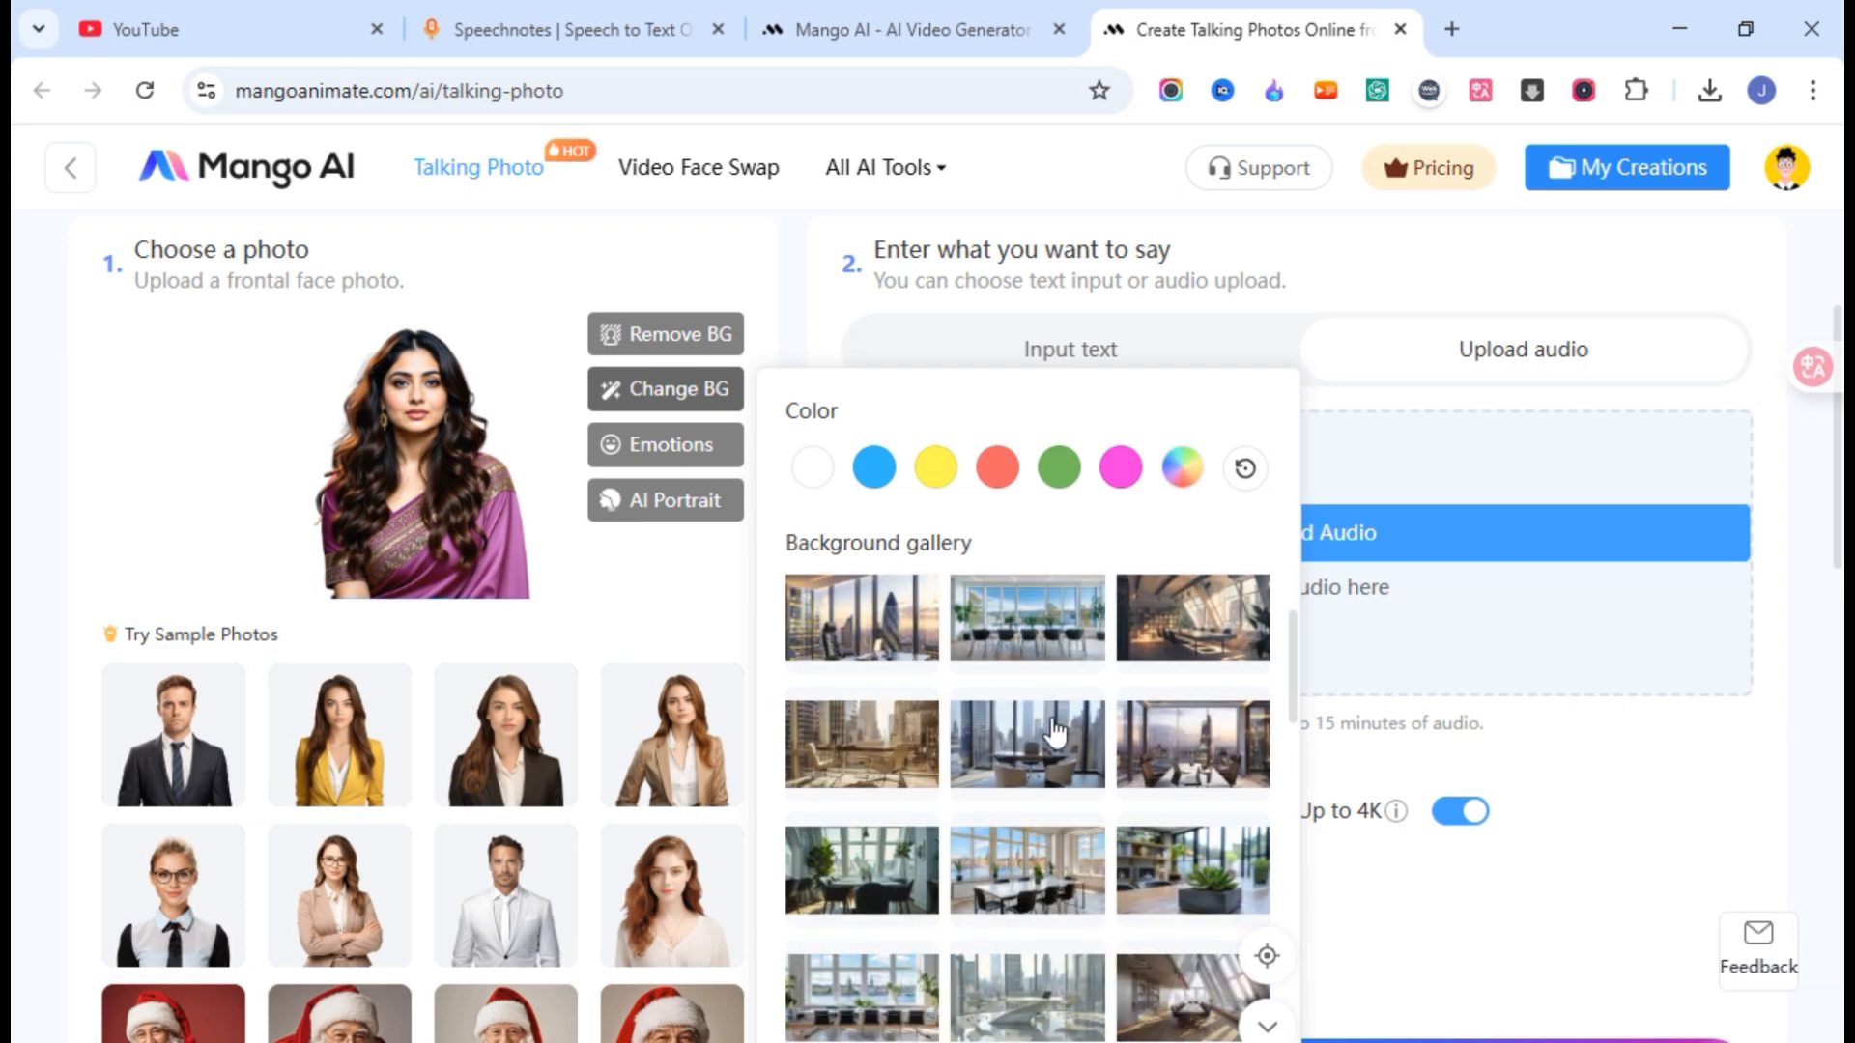
{"action": "scroll", "coordinate": [1051, 737], "scroll_direction": "down", "scroll_amount": 4}
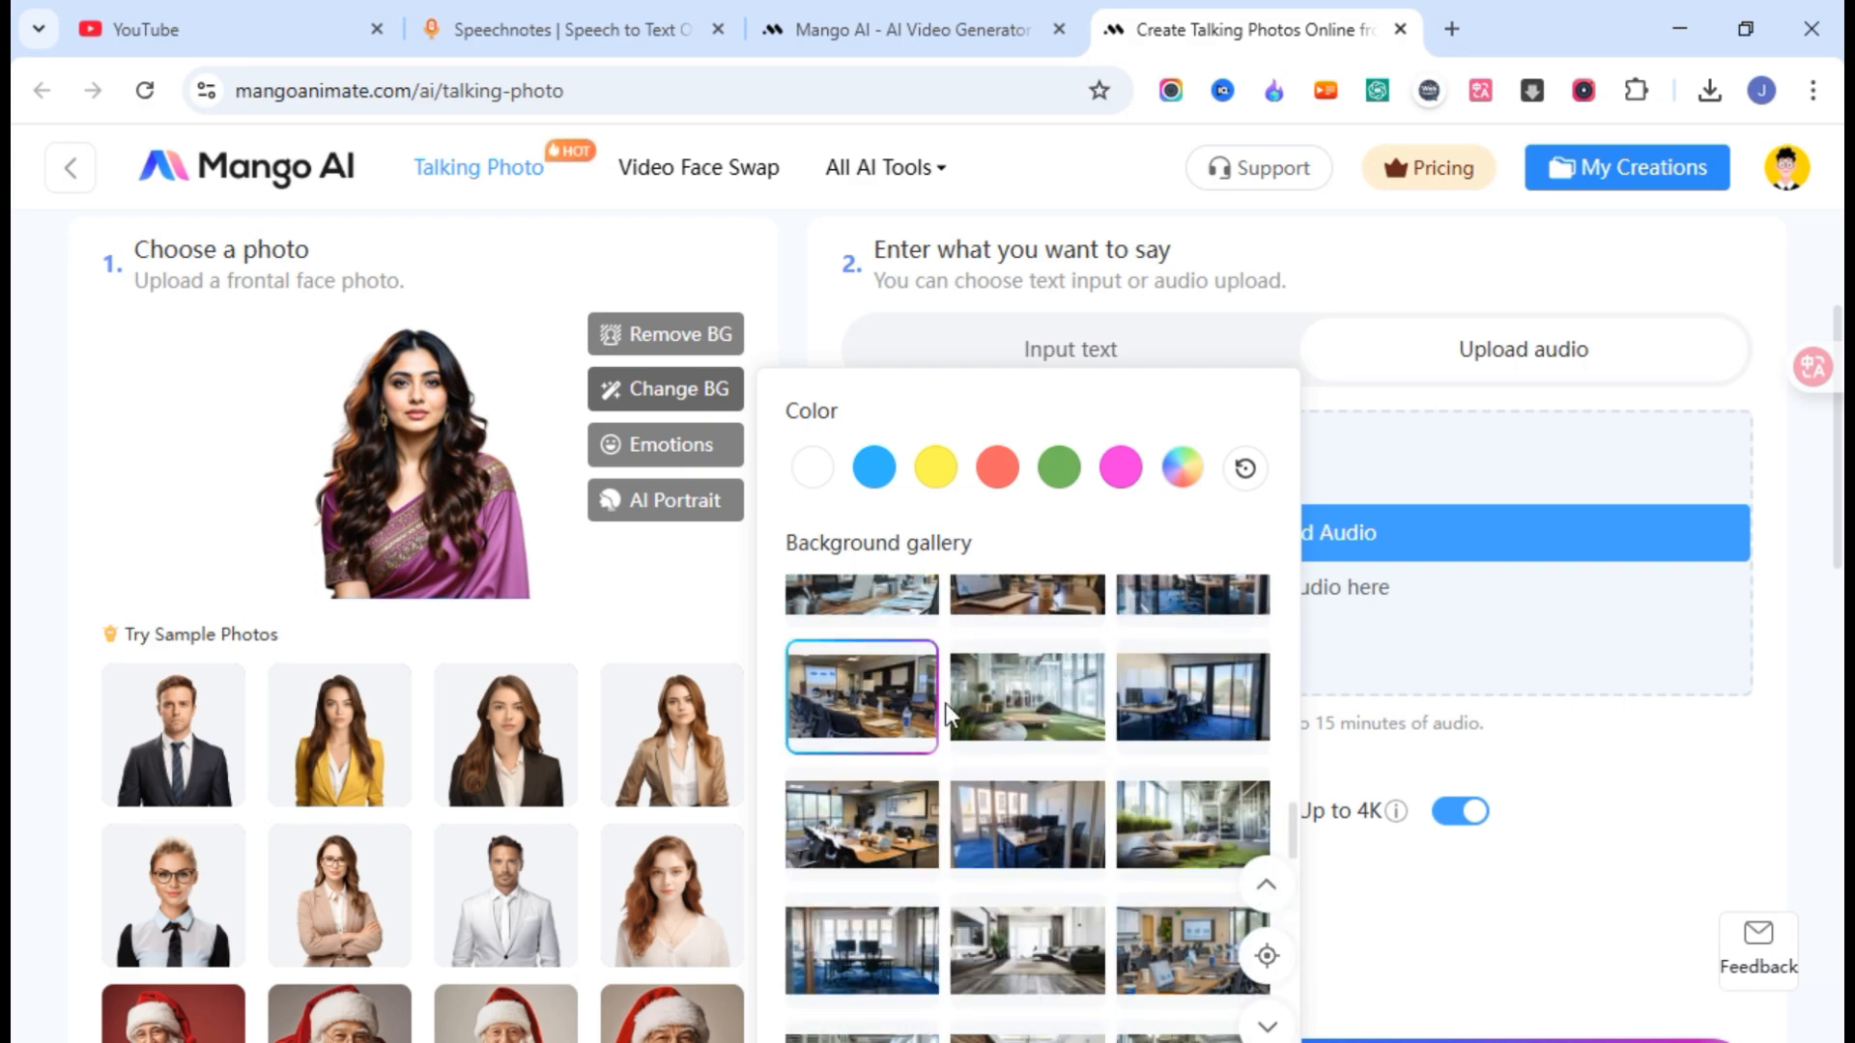
{"action": "left_click", "coordinate": [1193, 730]}
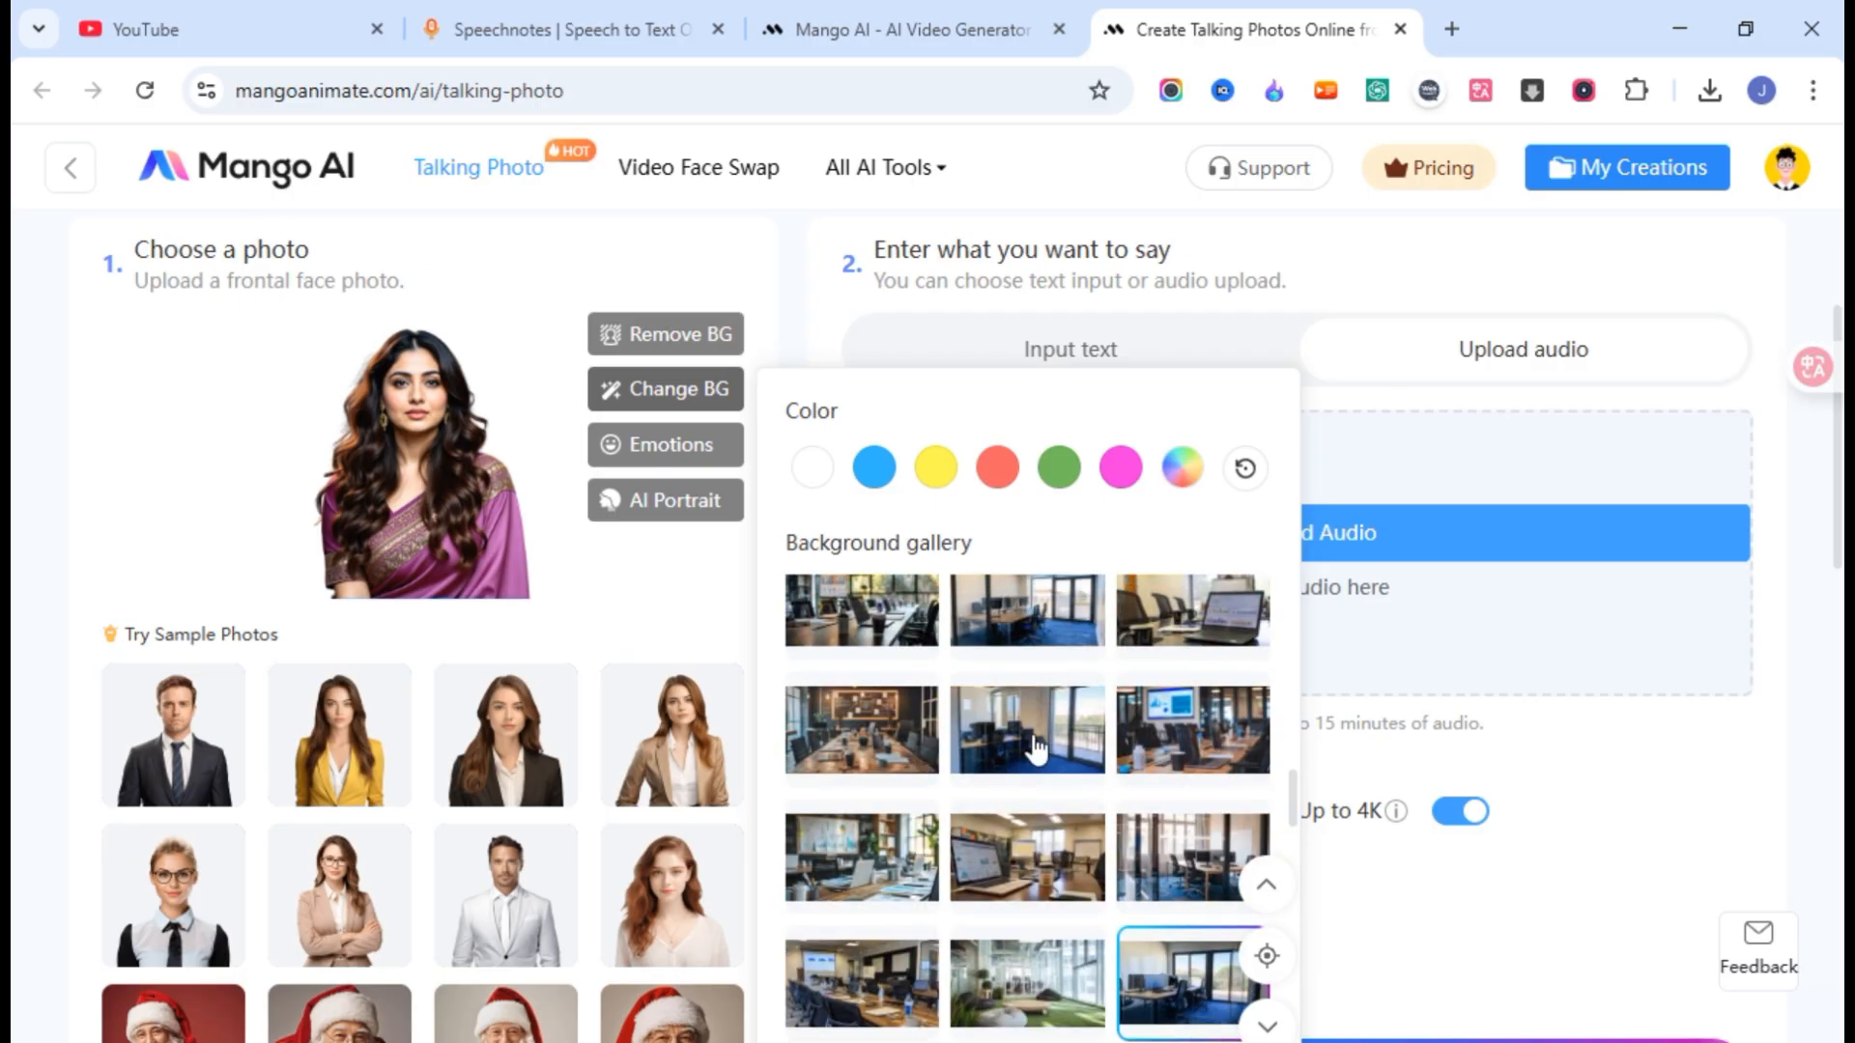
{"action": "scroll", "coordinate": [1145, 792], "scroll_direction": "down", "scroll_amount": 3}
{"action": "left_click", "coordinate": [1030, 810]}
{"action": "scroll", "coordinate": [1048, 840], "scroll_direction": "up", "scroll_amount": 6}
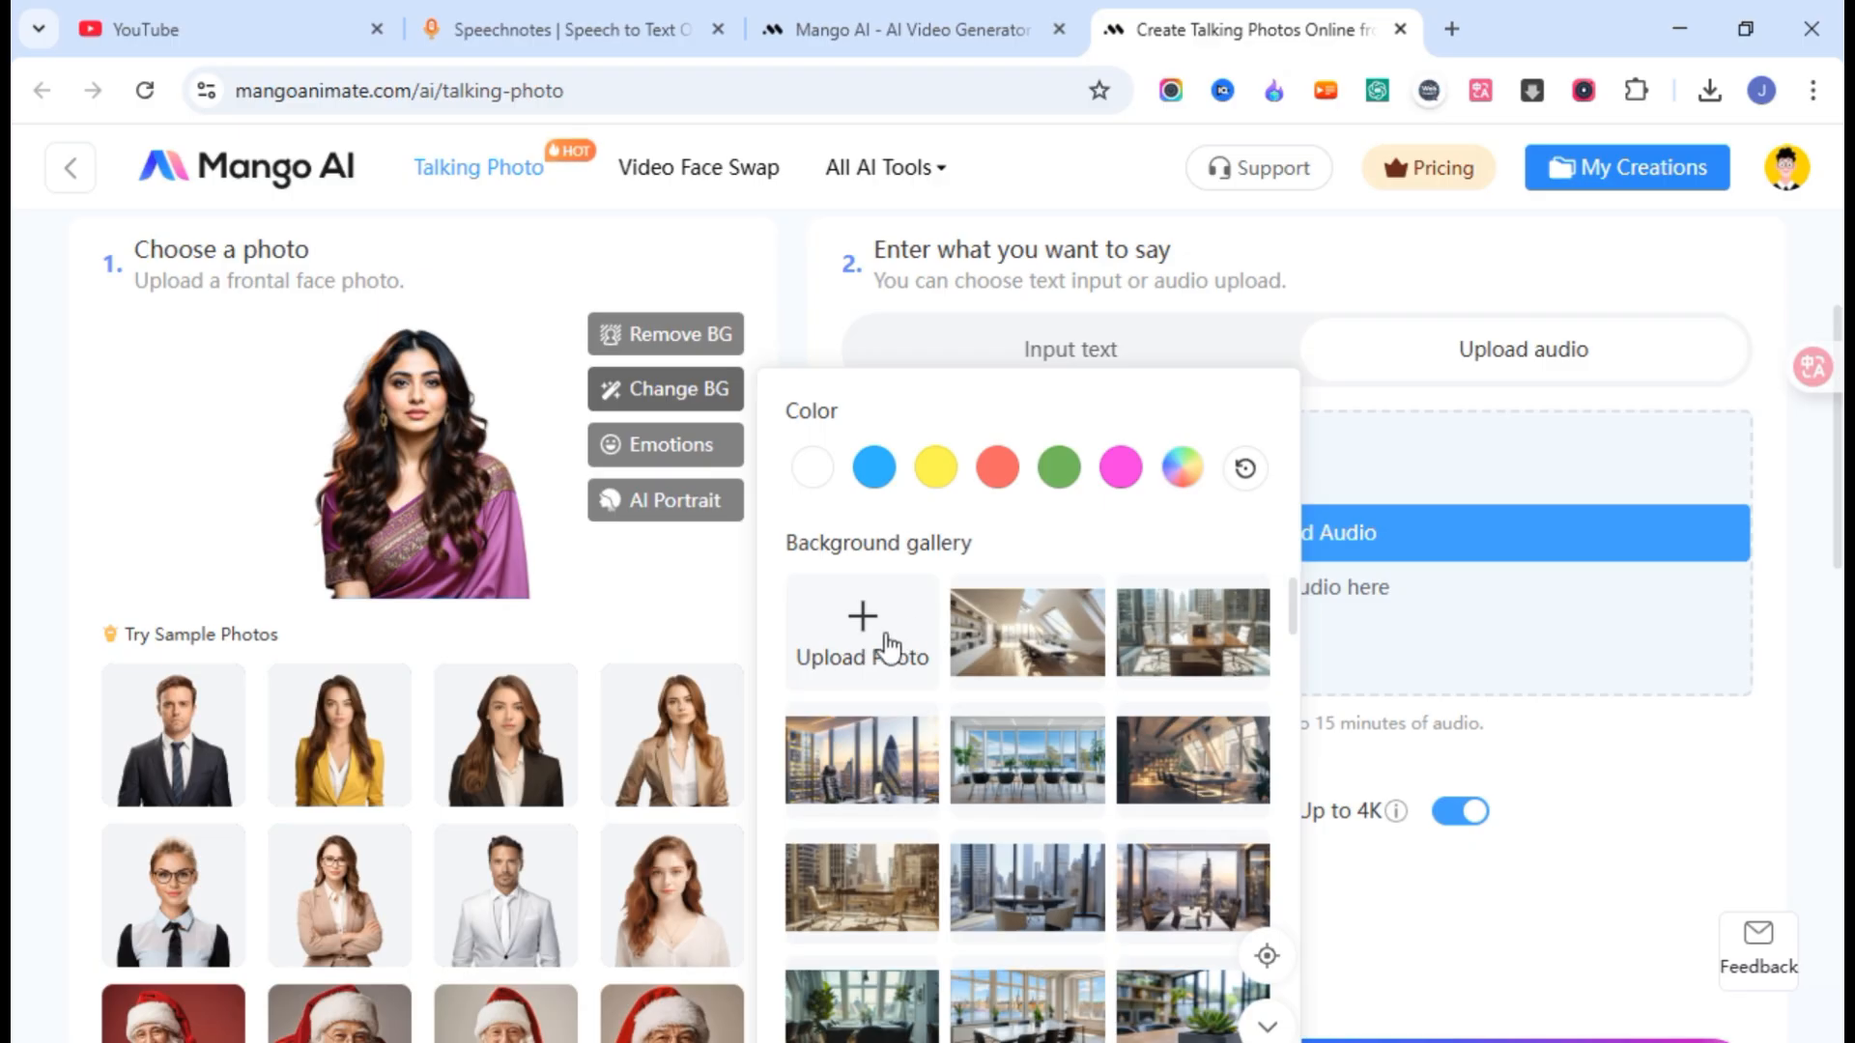
{"action": "left_click", "coordinate": [885, 663]}
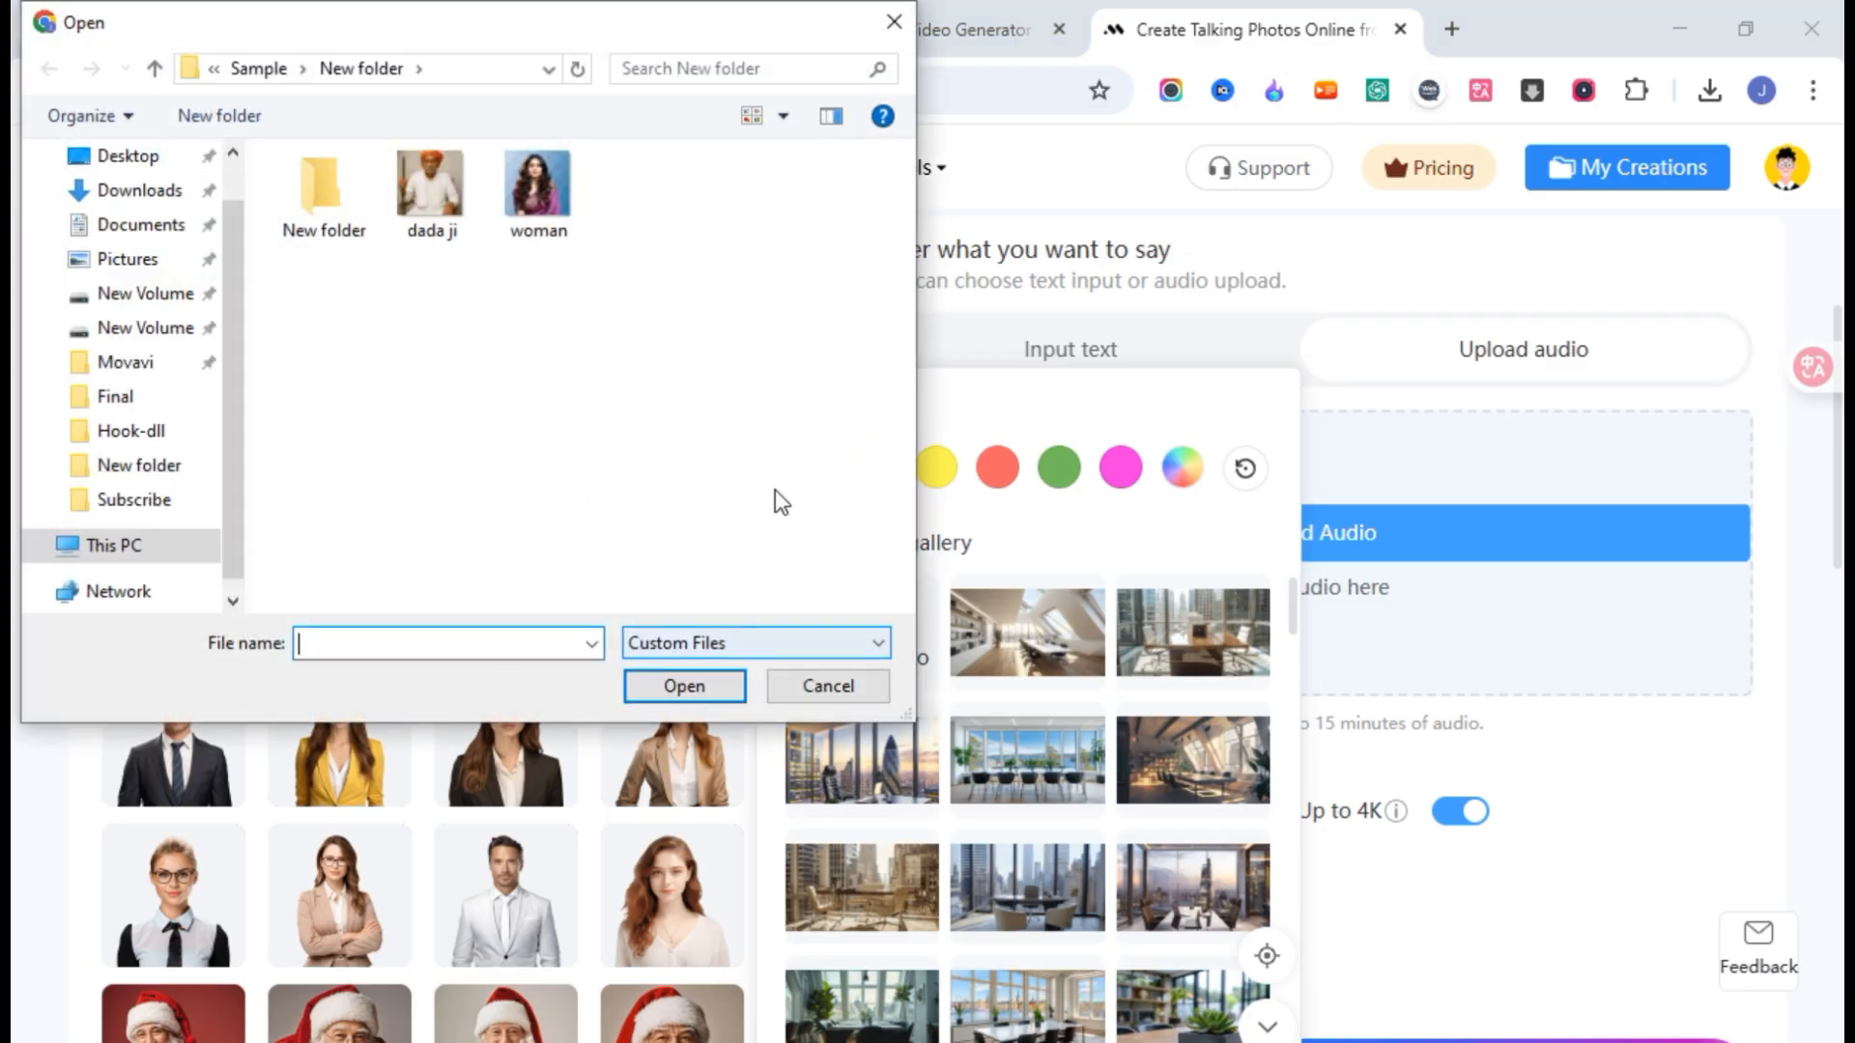
{"action": "left_click", "coordinate": [813, 684]}
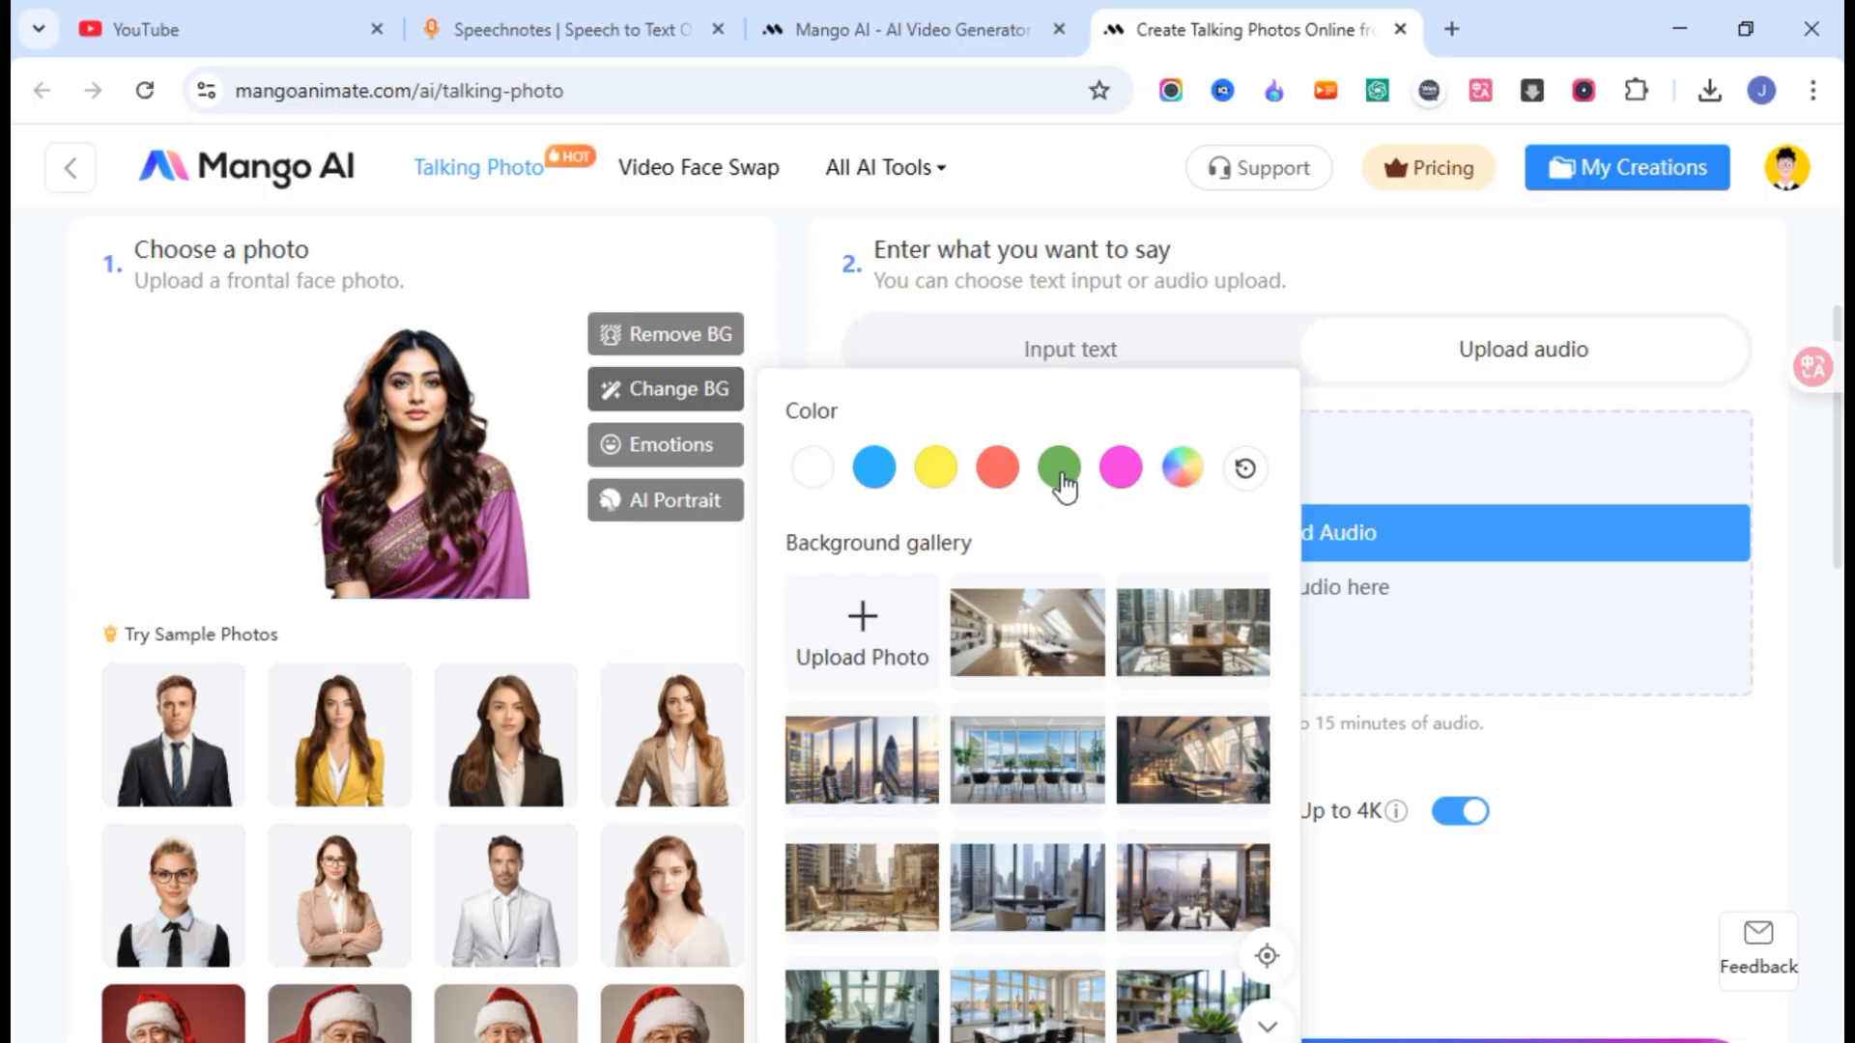
- Apply the green colour as the photo's background
{"action": "scroll", "coordinate": [1102, 734], "scroll_direction": "down", "scroll_amount": 2}
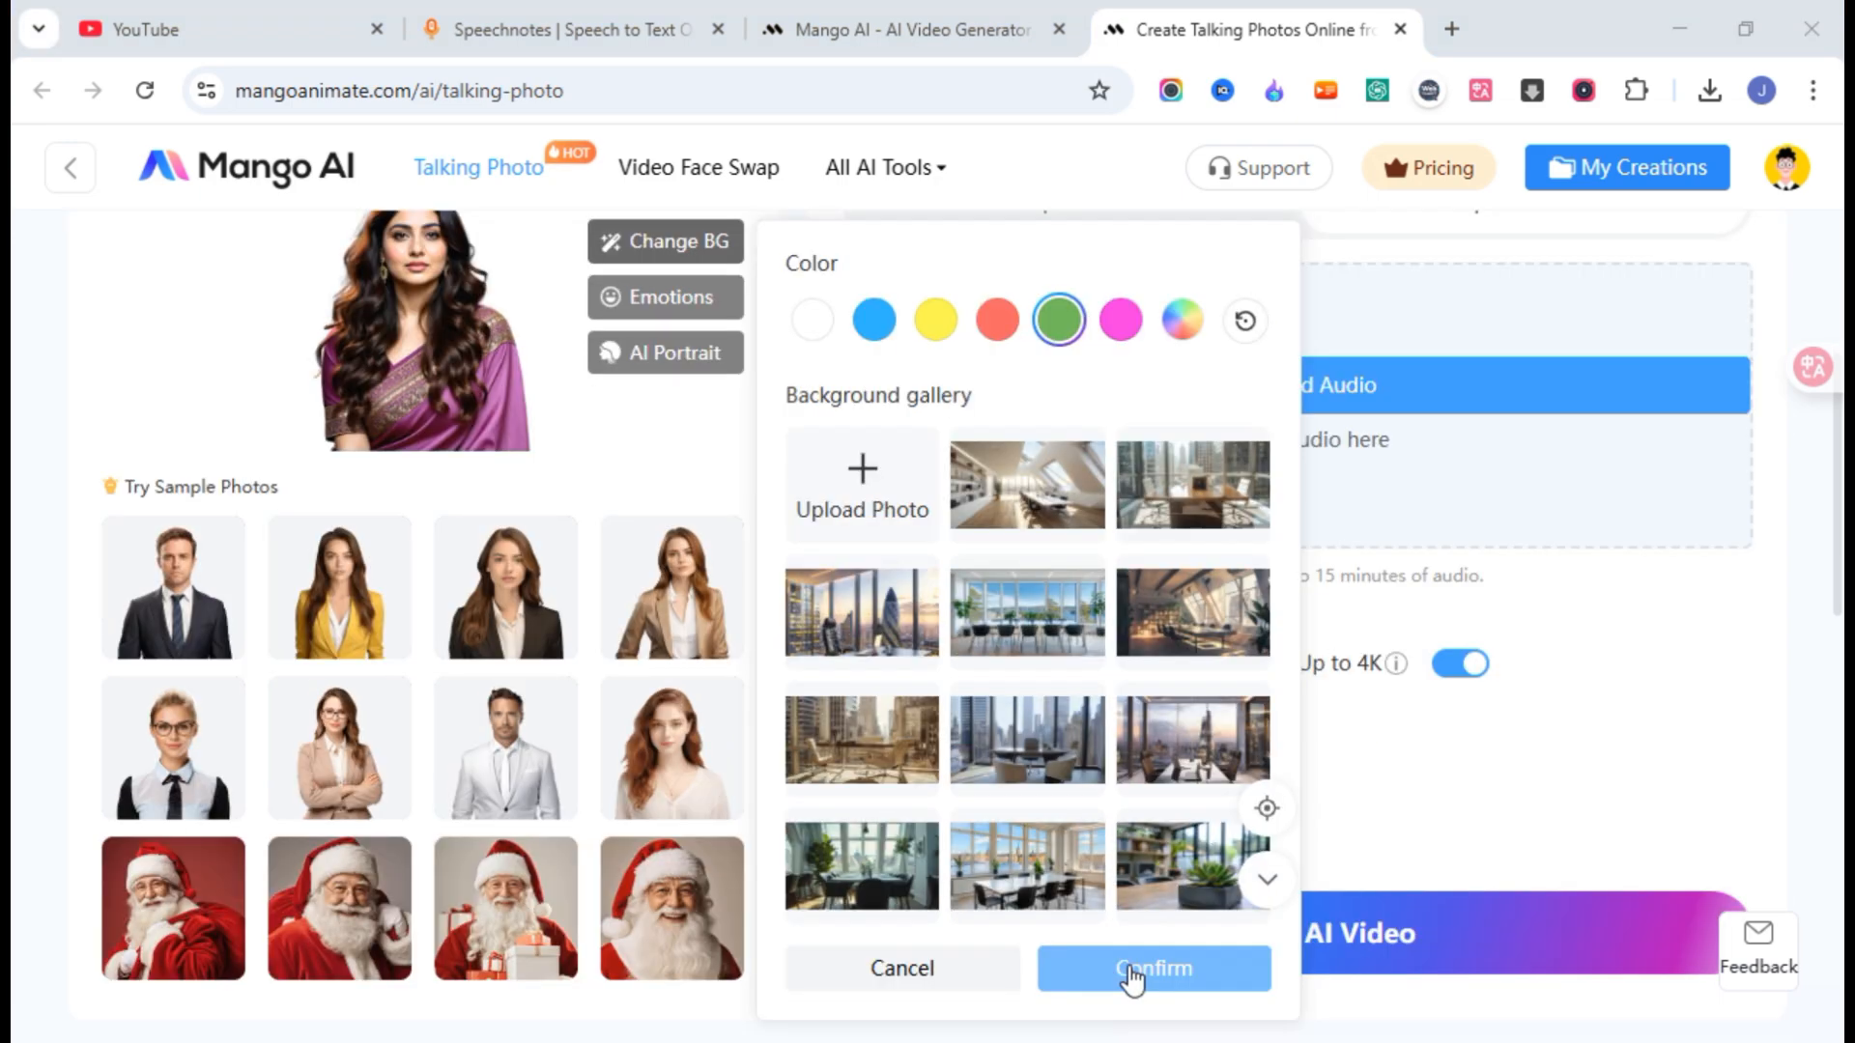
{"action": "left_click", "coordinate": [1131, 972]}
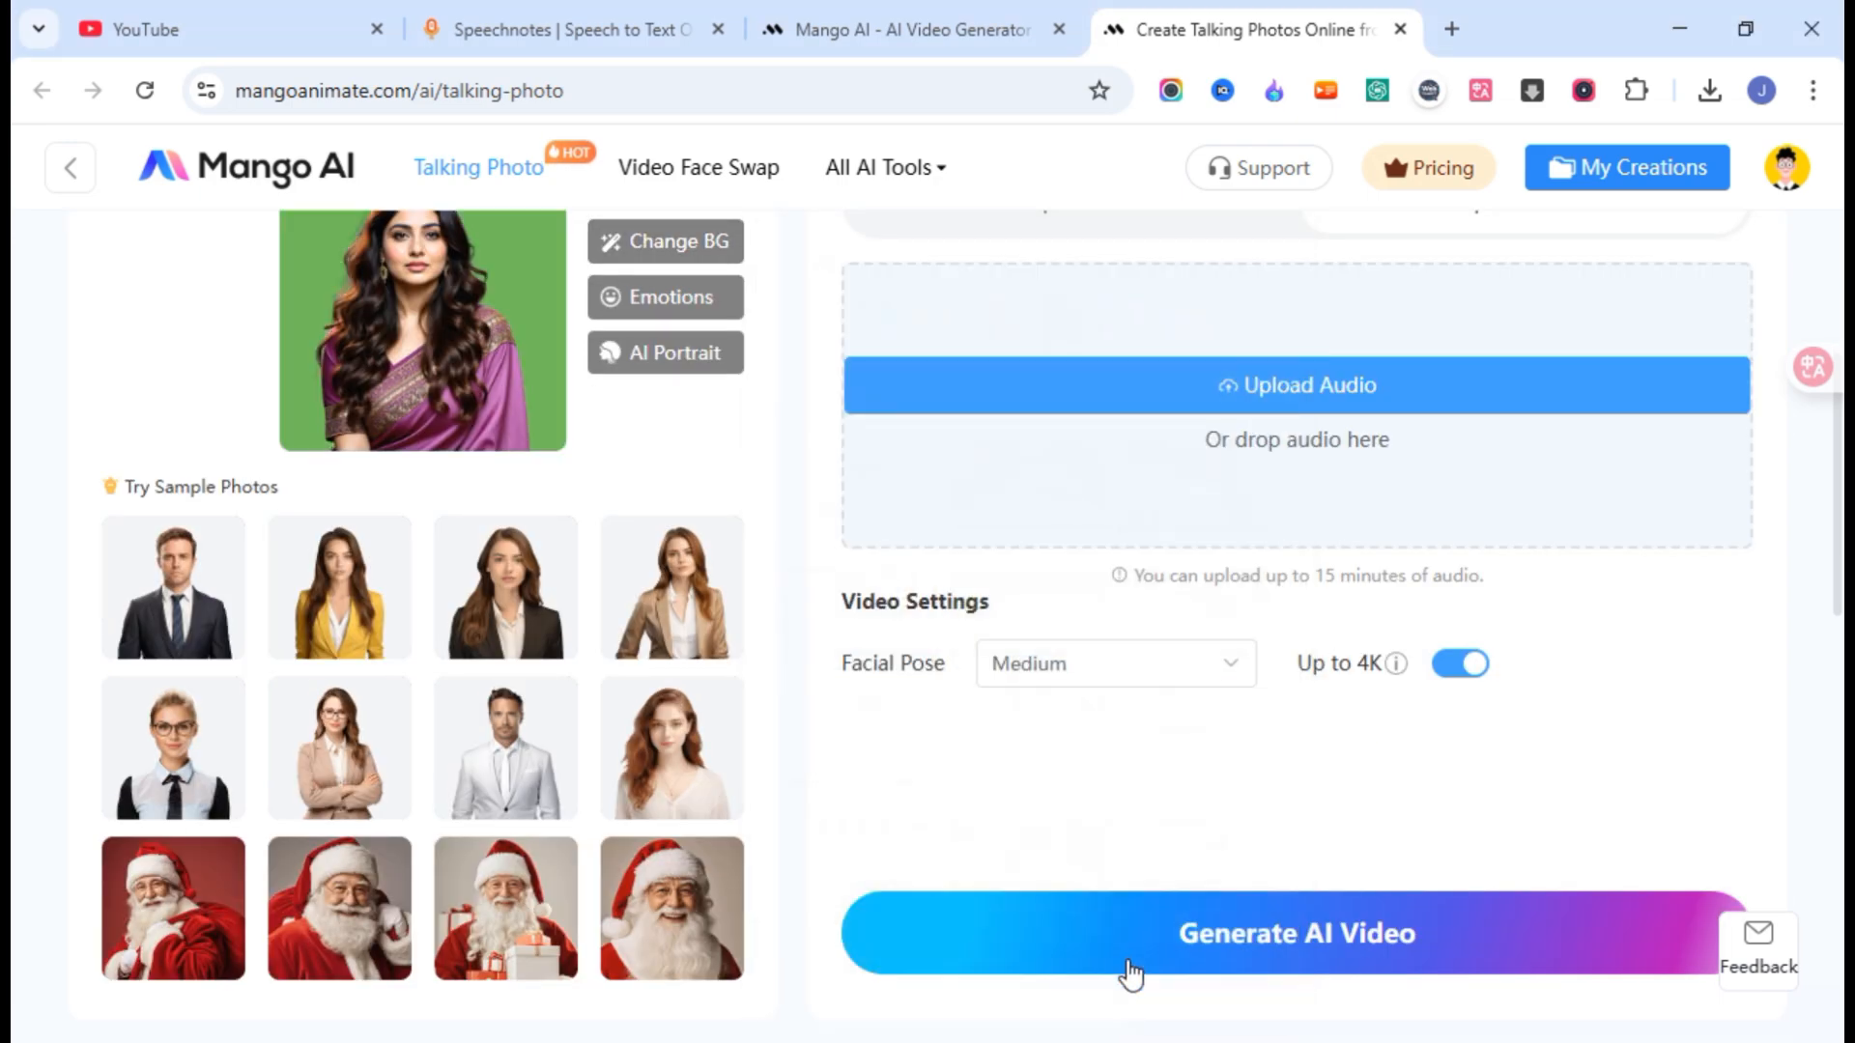
- Open the photo's emotion options, try Sad and Surprised, and select Happy
{"action": "scroll", "coordinate": [802, 652], "scroll_direction": "up", "scroll_amount": 3}
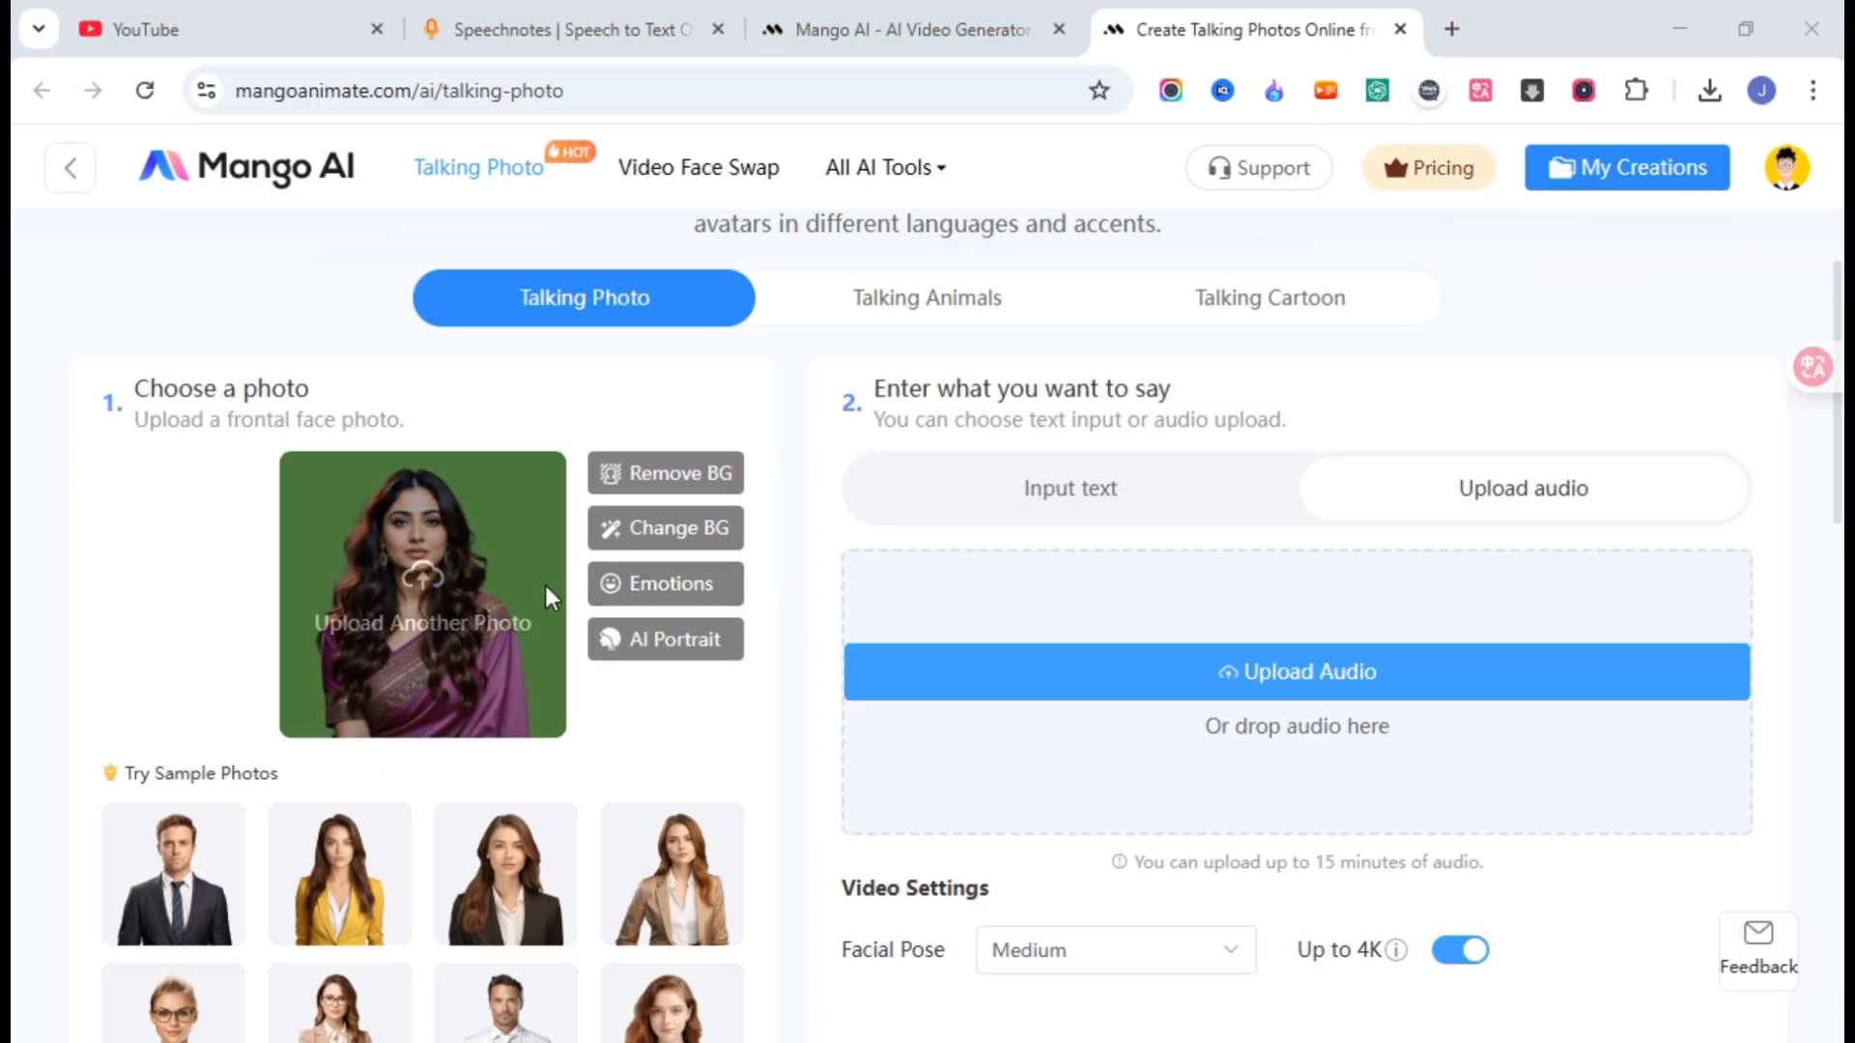
{"action": "left_click", "coordinate": [673, 601]}
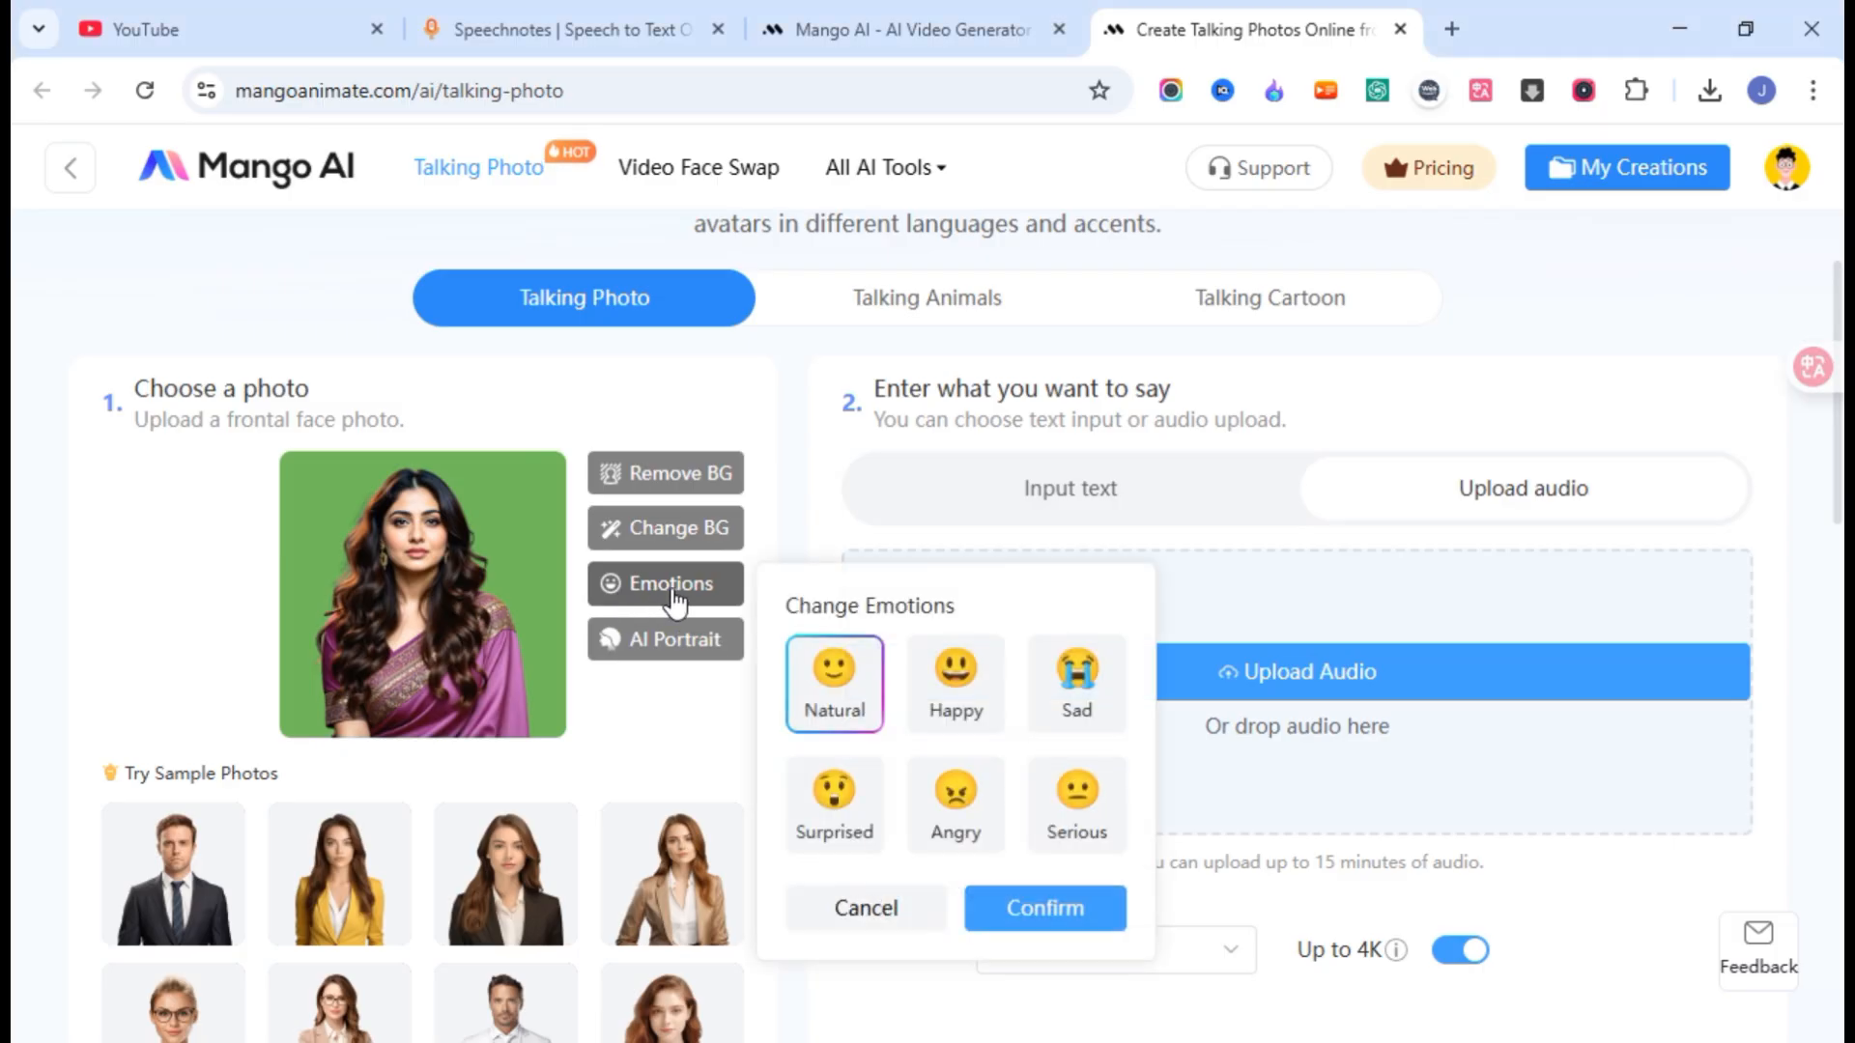
{"action": "left_click", "coordinate": [955, 668]}
{"action": "left_click", "coordinate": [1069, 687]}
{"action": "left_click", "coordinate": [835, 797]}
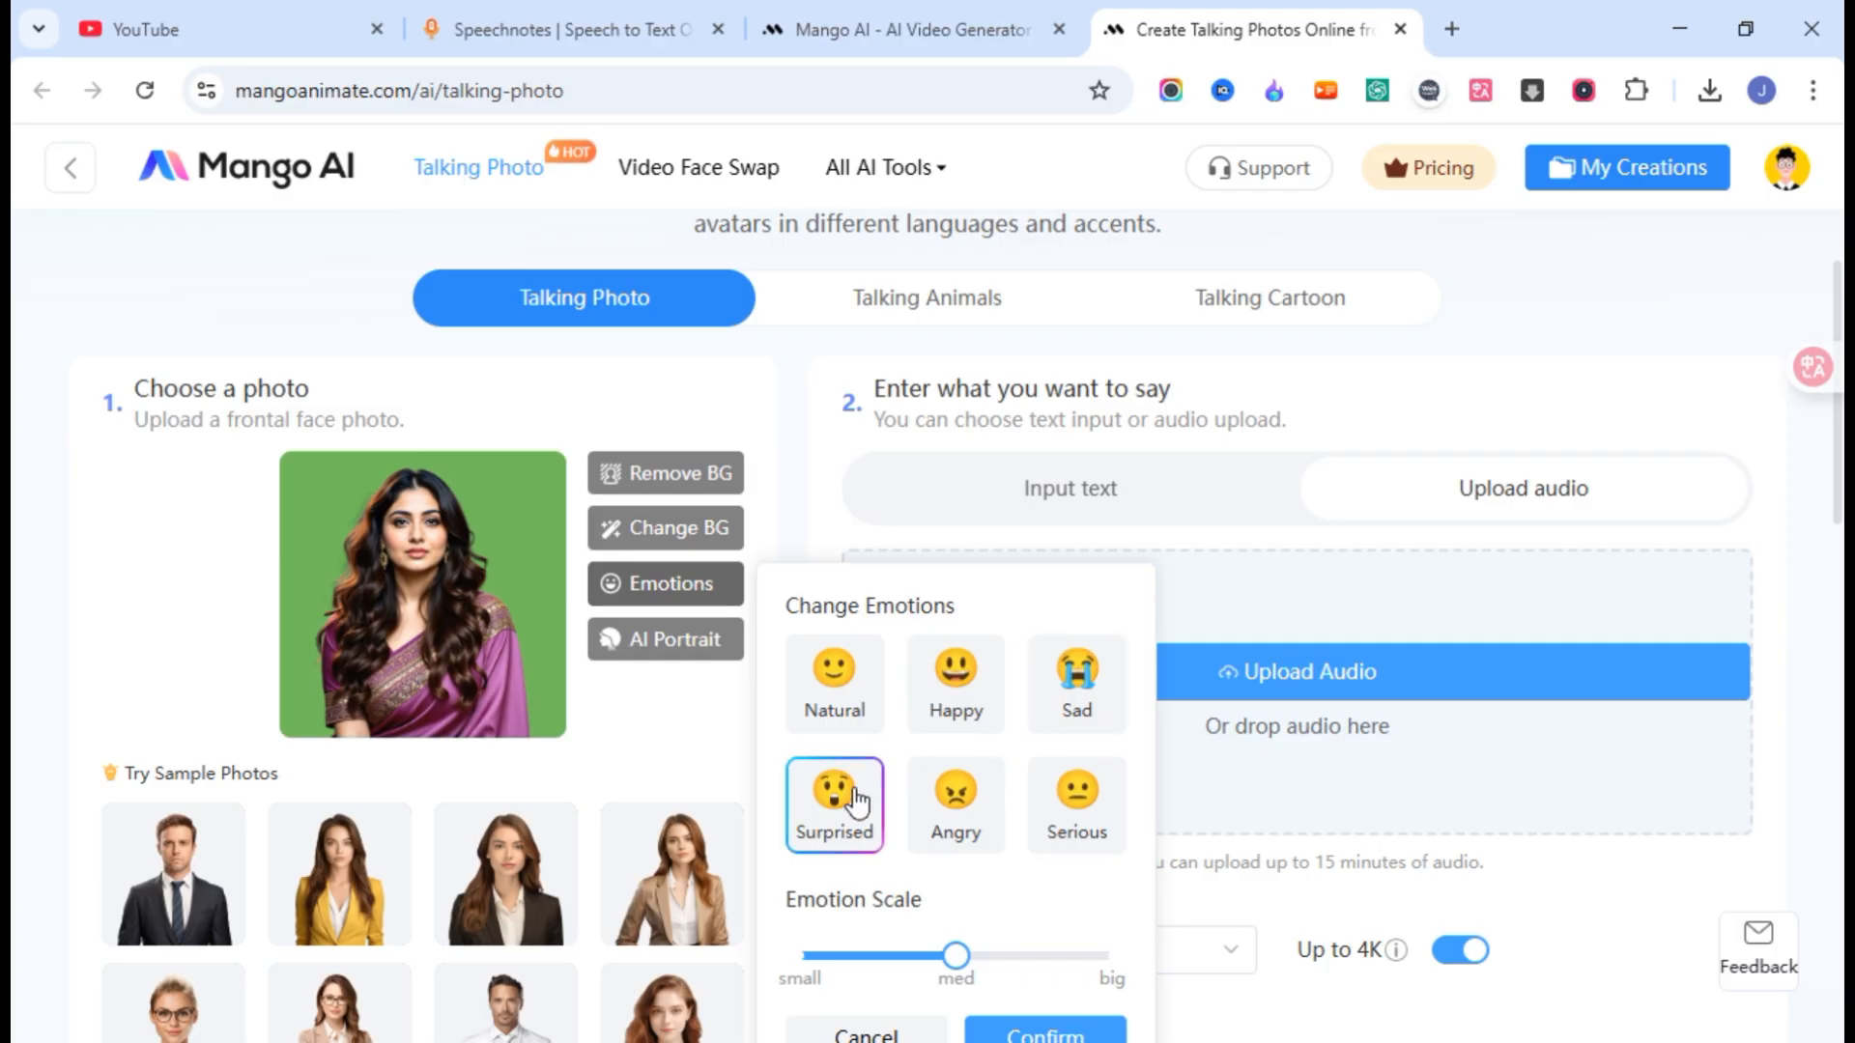
{"action": "left_click", "coordinate": [956, 681]}
- Keep the emotion scale at medium and apply the Happy emotion to the photo
{"action": "scroll", "coordinate": [976, 762], "scroll_direction": "down", "scroll_amount": 2}
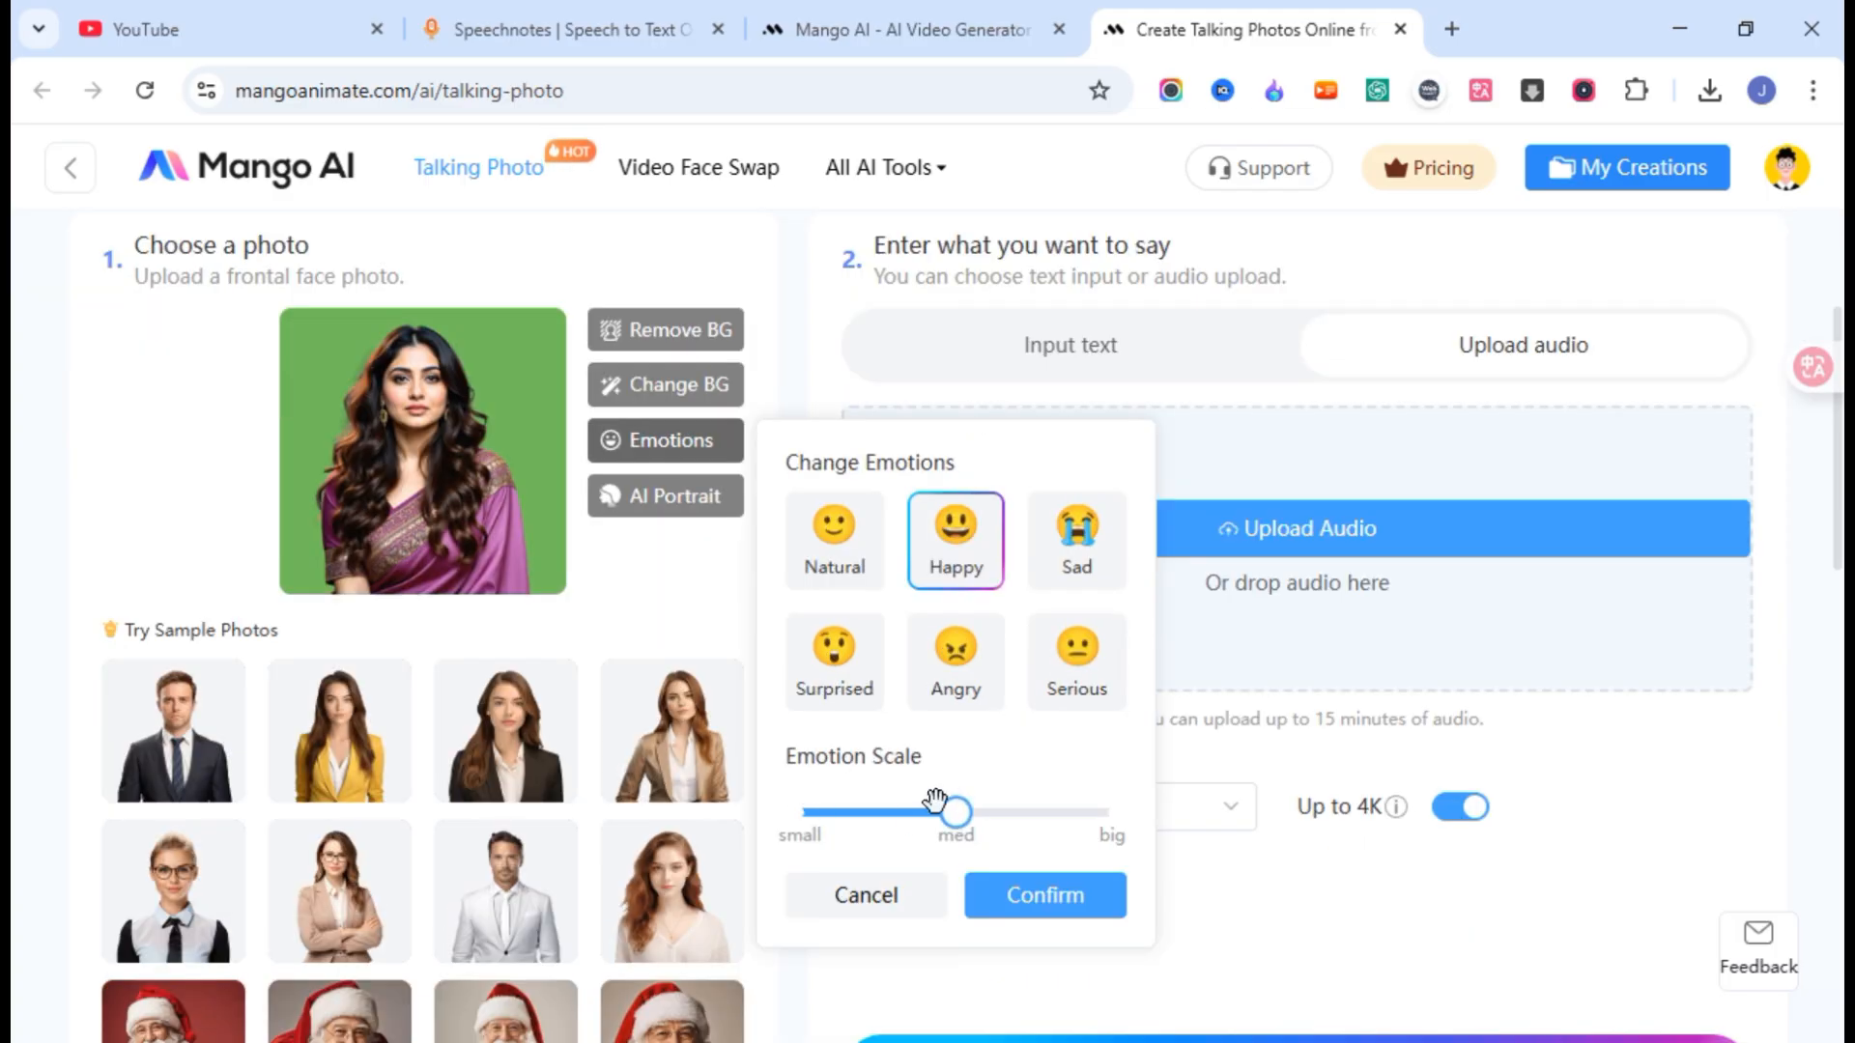
{"action": "left_click", "coordinate": [959, 812]}
{"action": "left_click", "coordinate": [1095, 820]}
{"action": "left_click", "coordinate": [955, 818]}
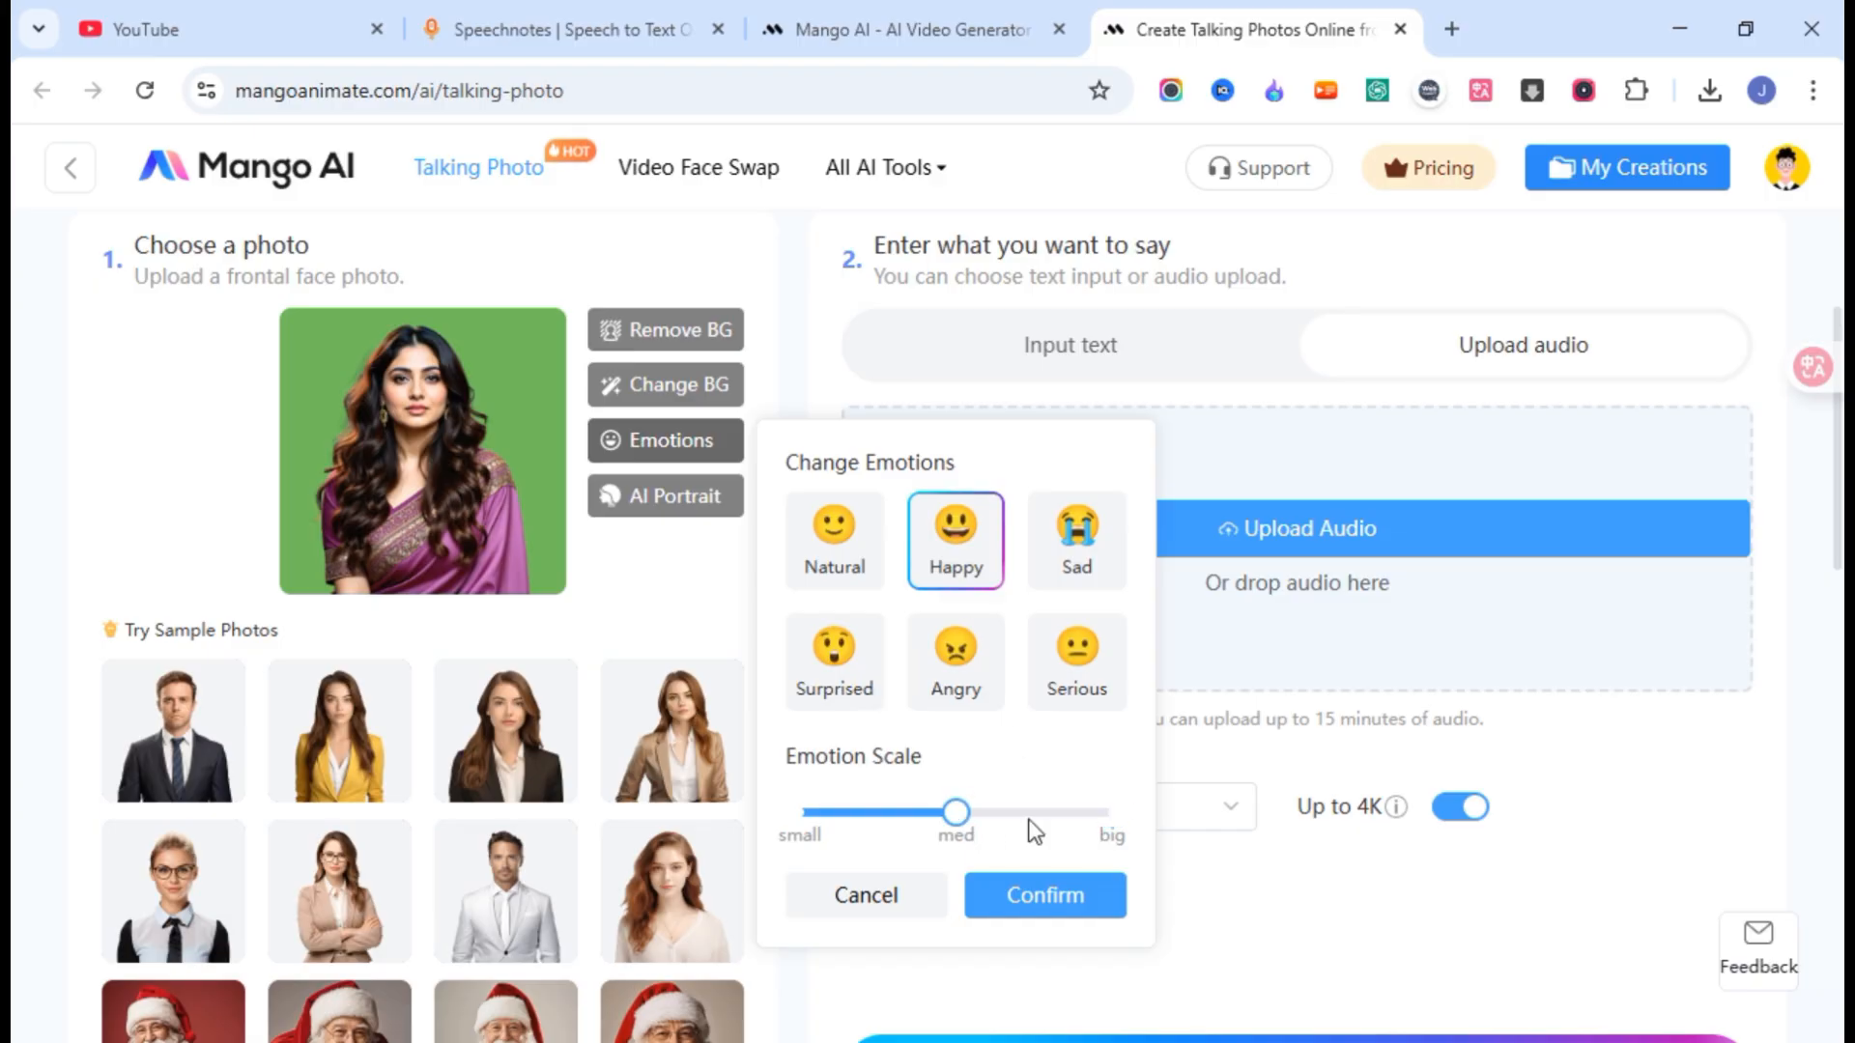
{"action": "left_click", "coordinate": [1039, 908]}
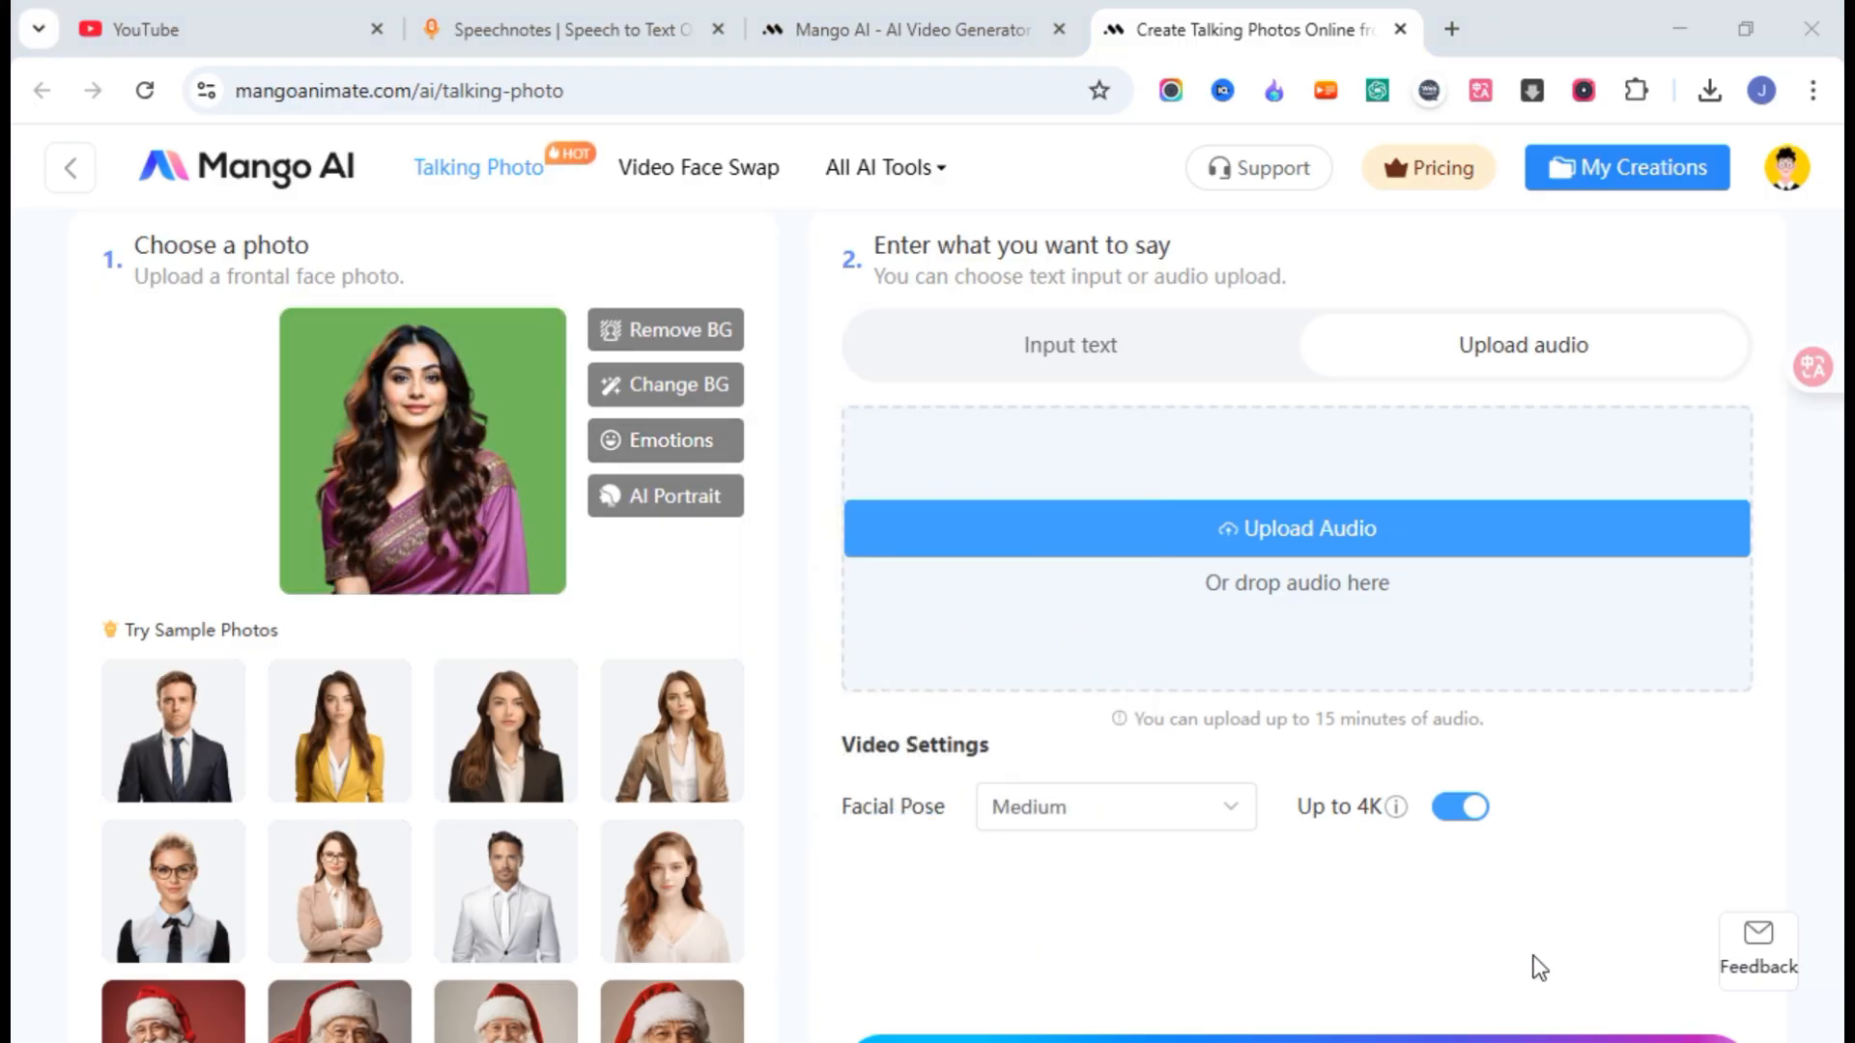
- Set the photo's emotion to Natural and apply it
{"action": "left_click", "coordinate": [666, 439]}
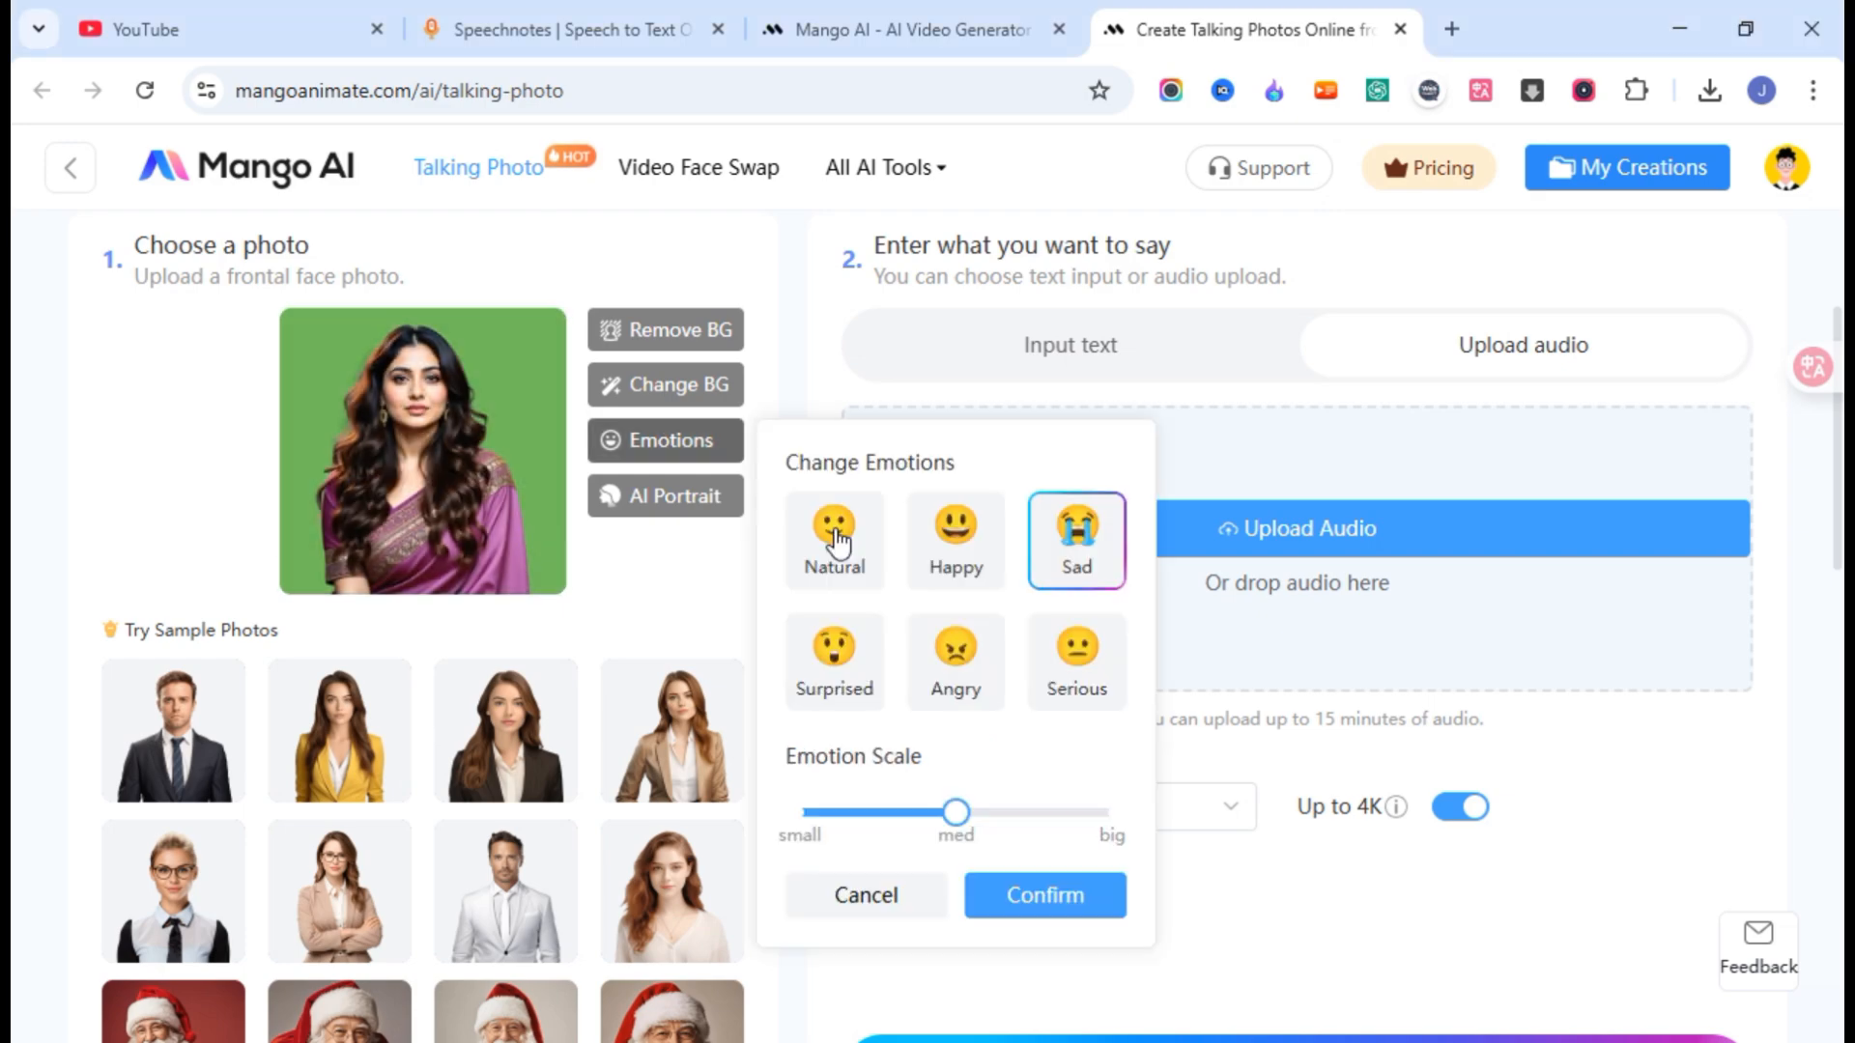
{"action": "left_click", "coordinate": [835, 537]}
{"action": "left_click", "coordinate": [1043, 765]}
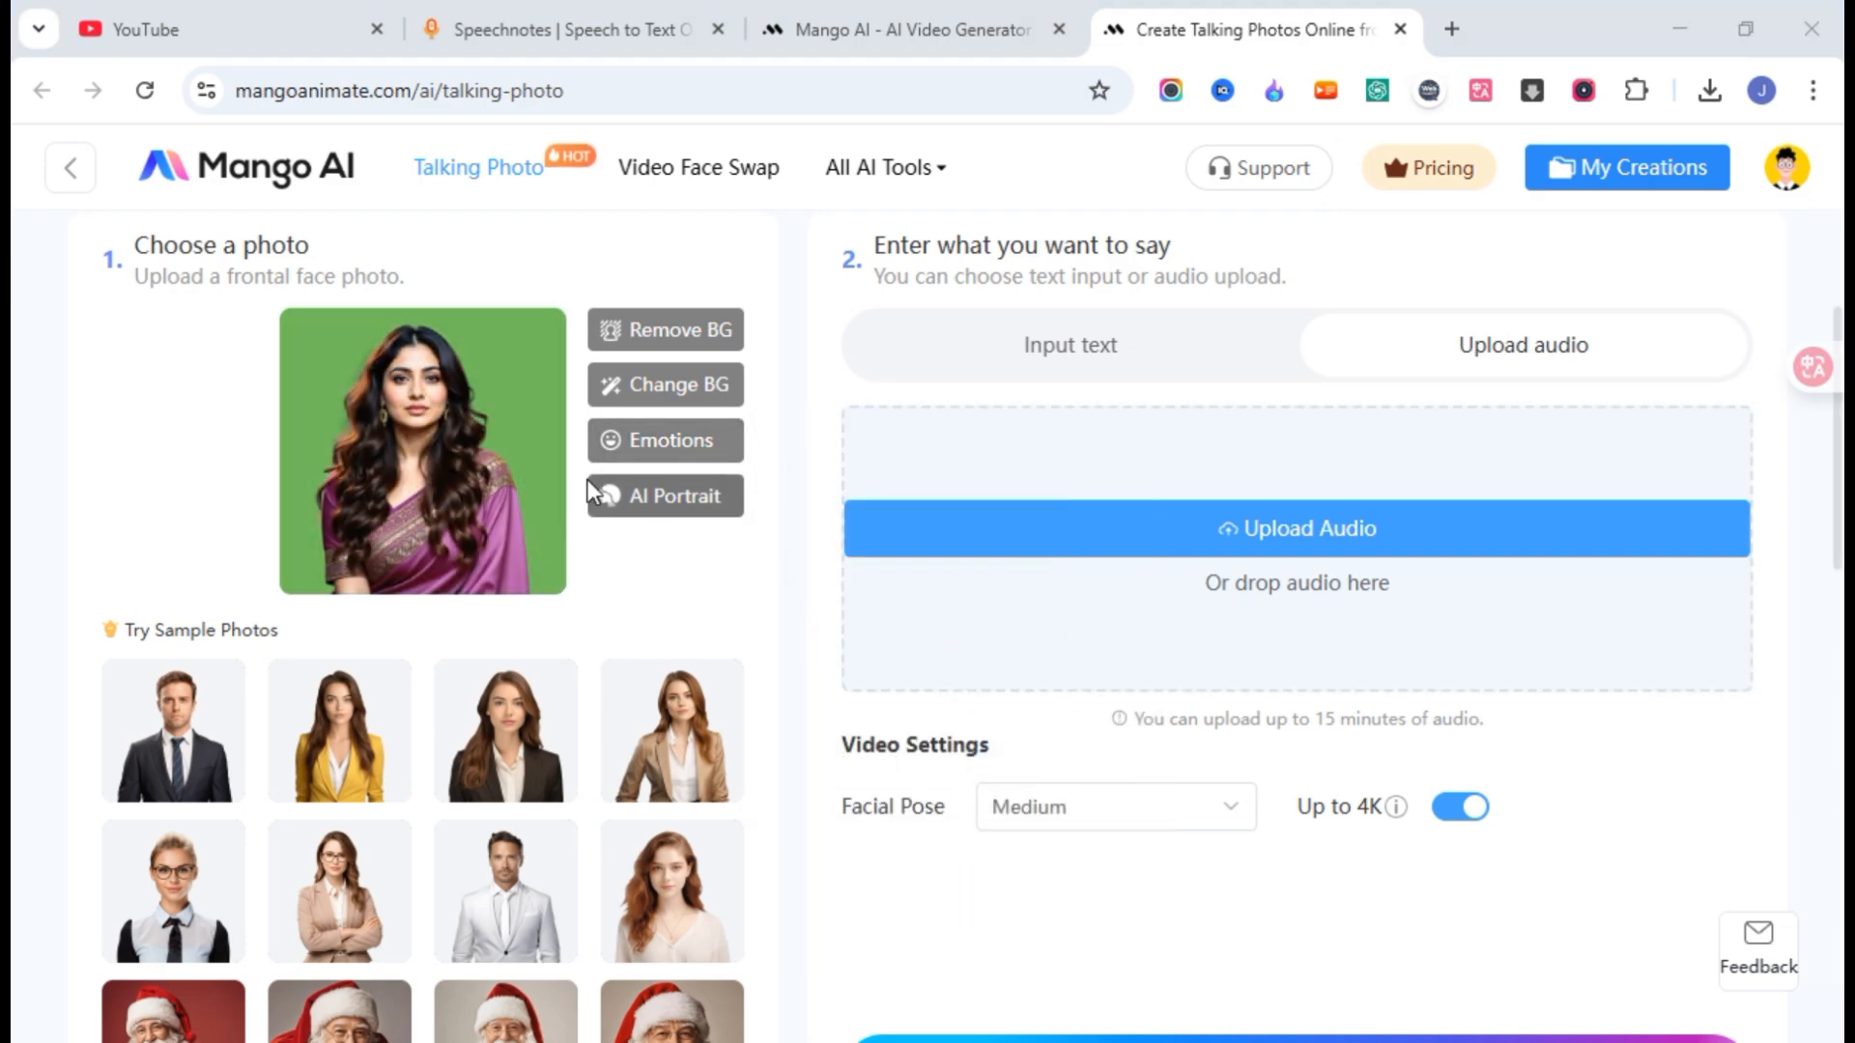
- Open the AI portrait generator and browse the Male and Other template categories
{"action": "left_click", "coordinate": [669, 502]}
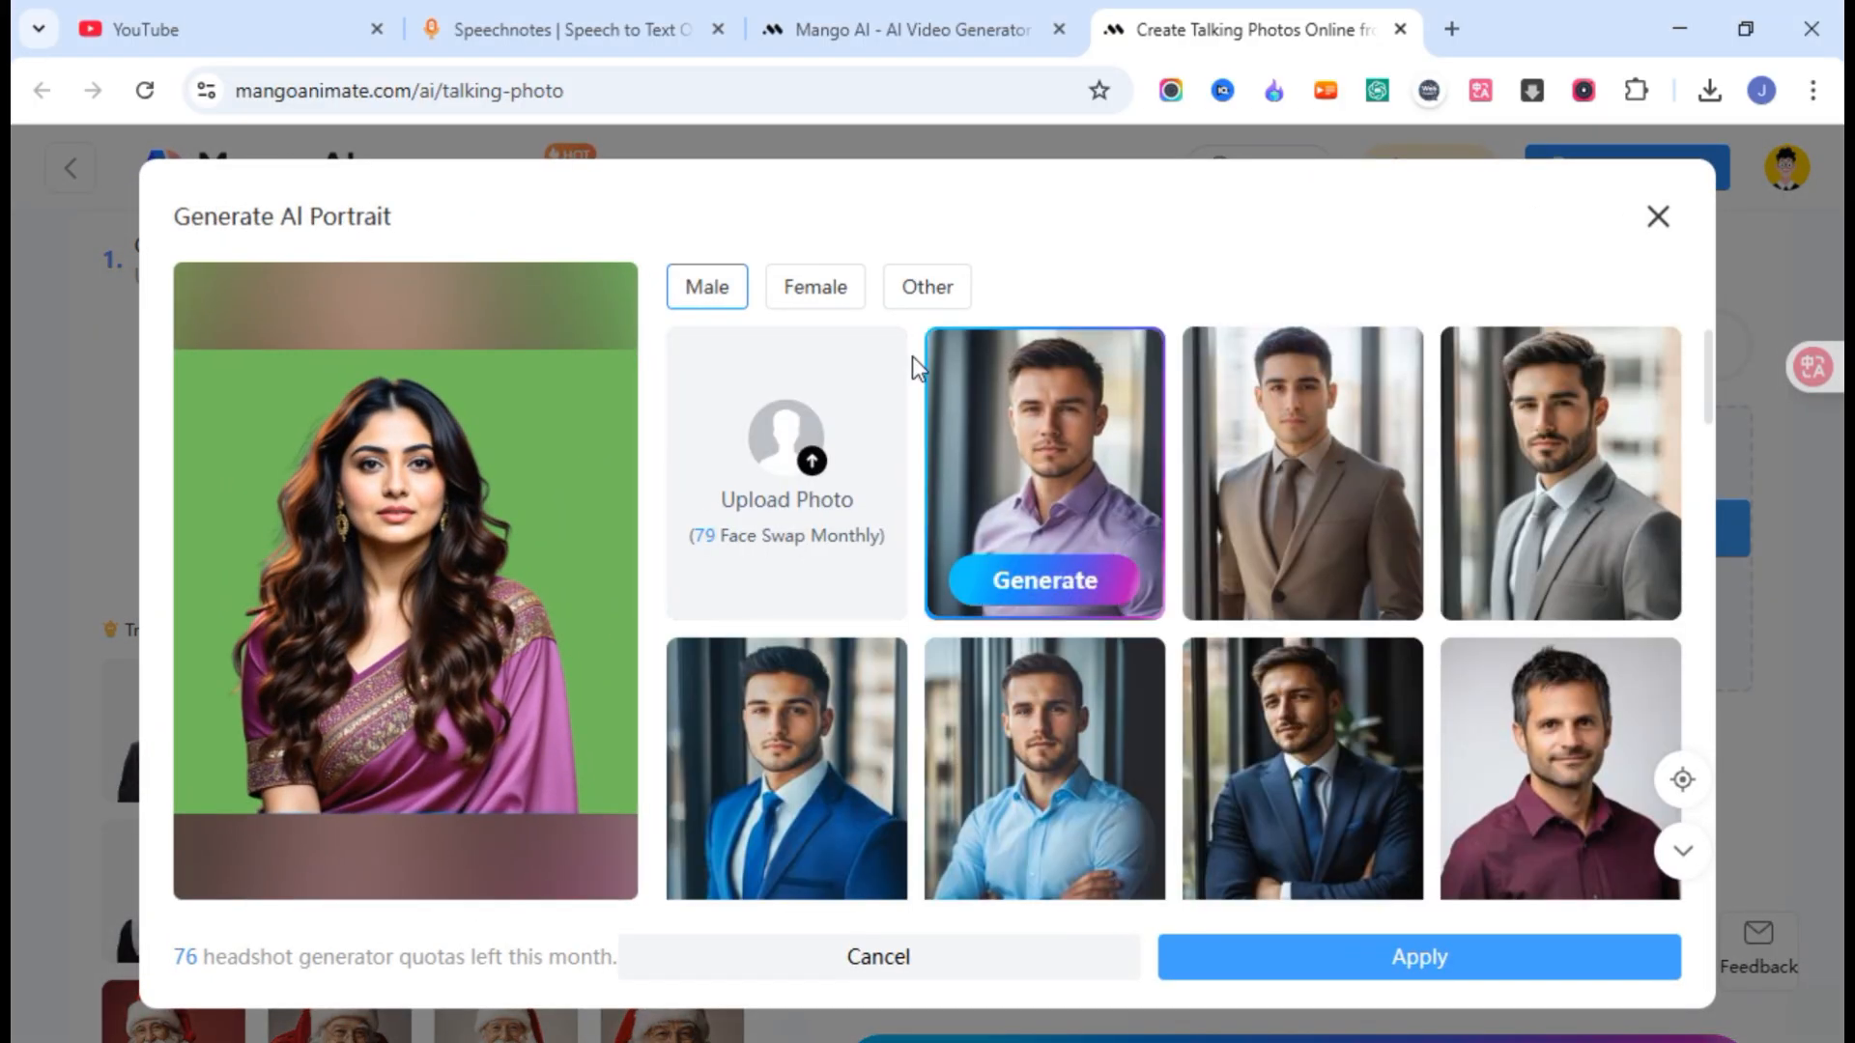
{"action": "scroll", "coordinate": [1090, 721], "scroll_direction": "down", "scroll_amount": 5}
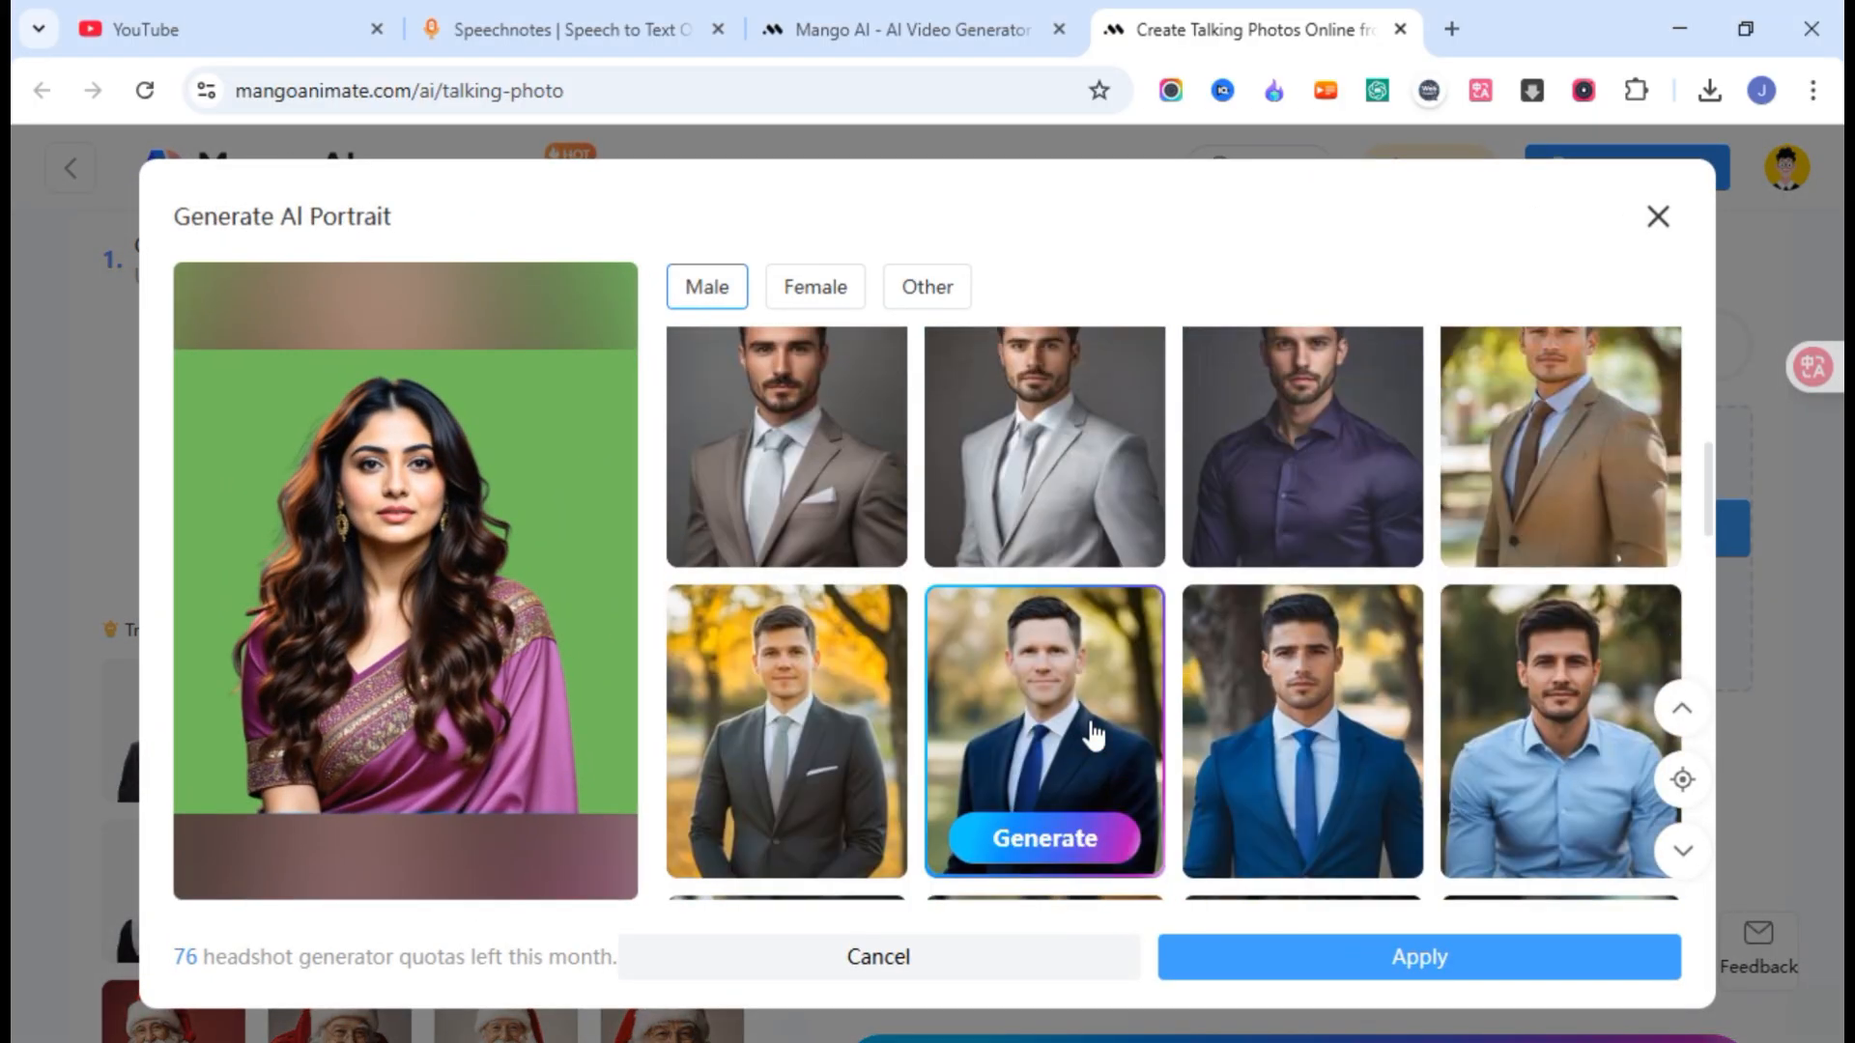
{"action": "scroll", "coordinate": [1063, 676], "scroll_direction": "up", "scroll_amount": 5}
{"action": "left_click", "coordinate": [799, 299]}
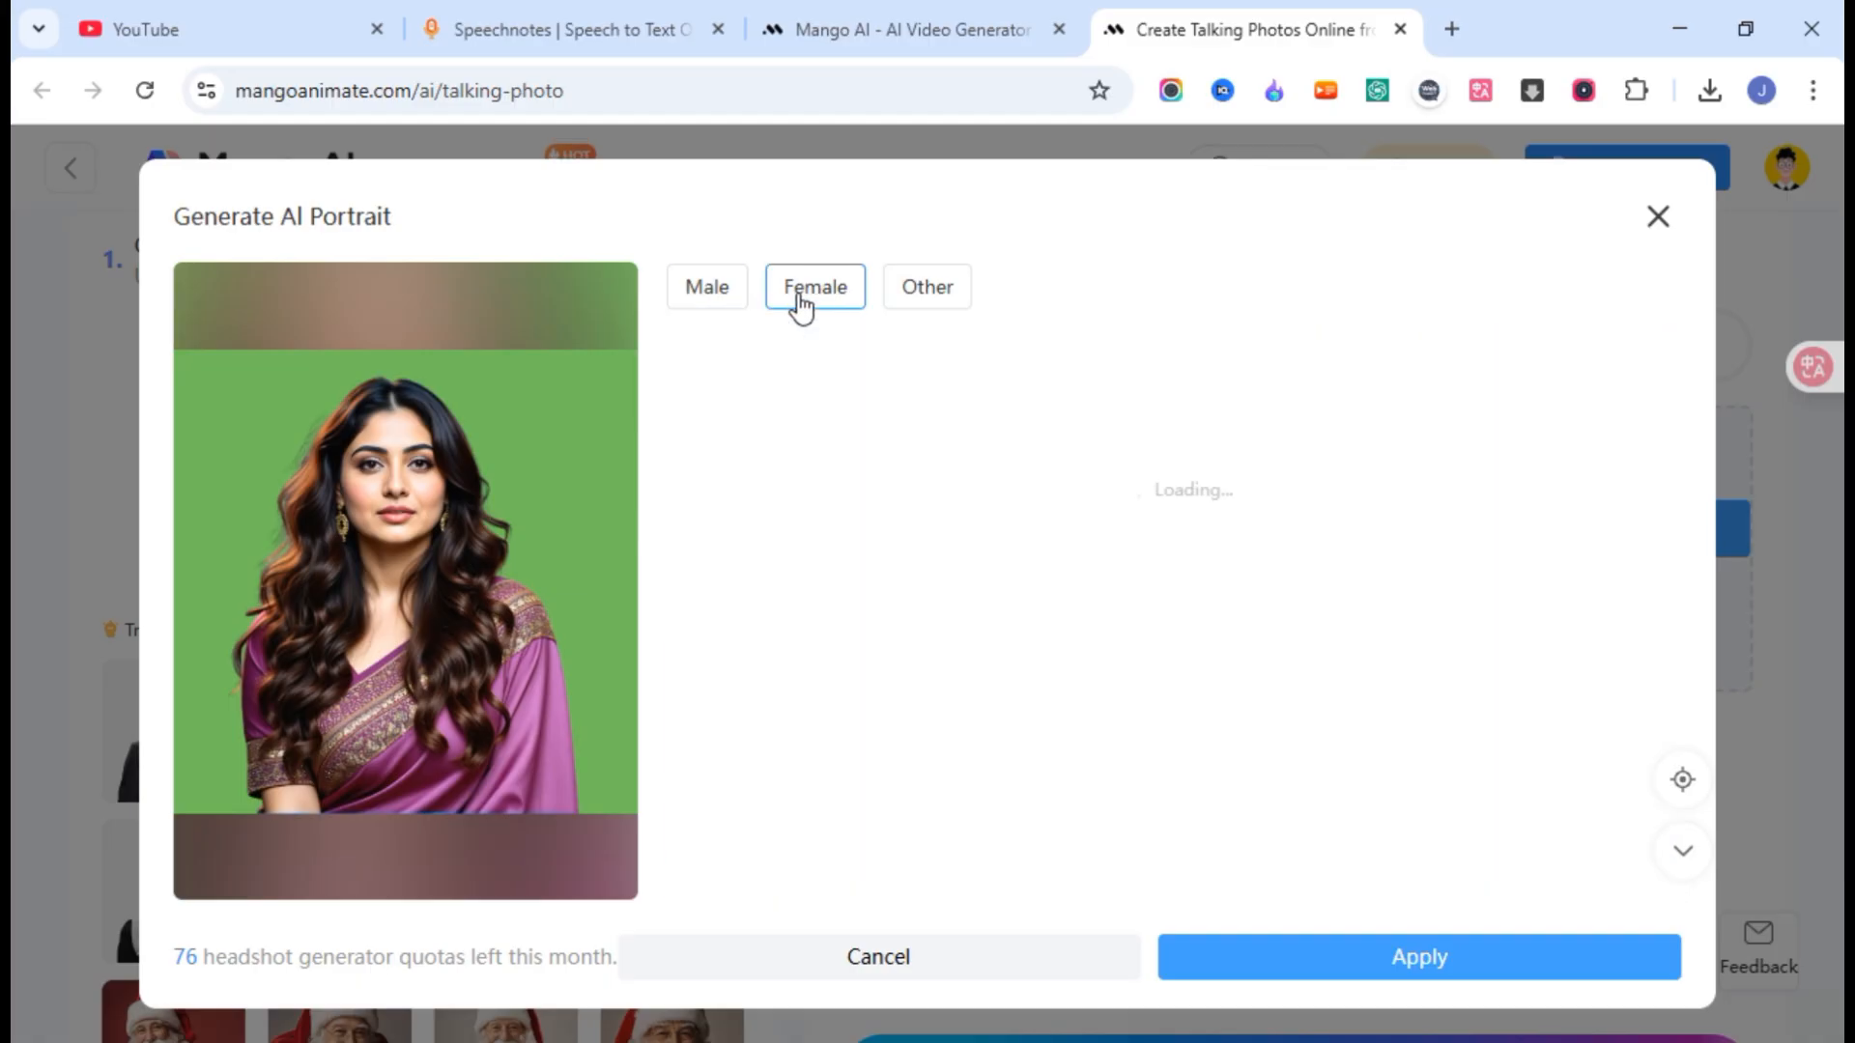
{"action": "left_click", "coordinate": [928, 289]}
{"action": "scroll", "coordinate": [1234, 694], "scroll_direction": "down", "scroll_amount": 3}
{"action": "scroll", "coordinate": [1234, 694], "scroll_direction": "up", "scroll_amount": 3}
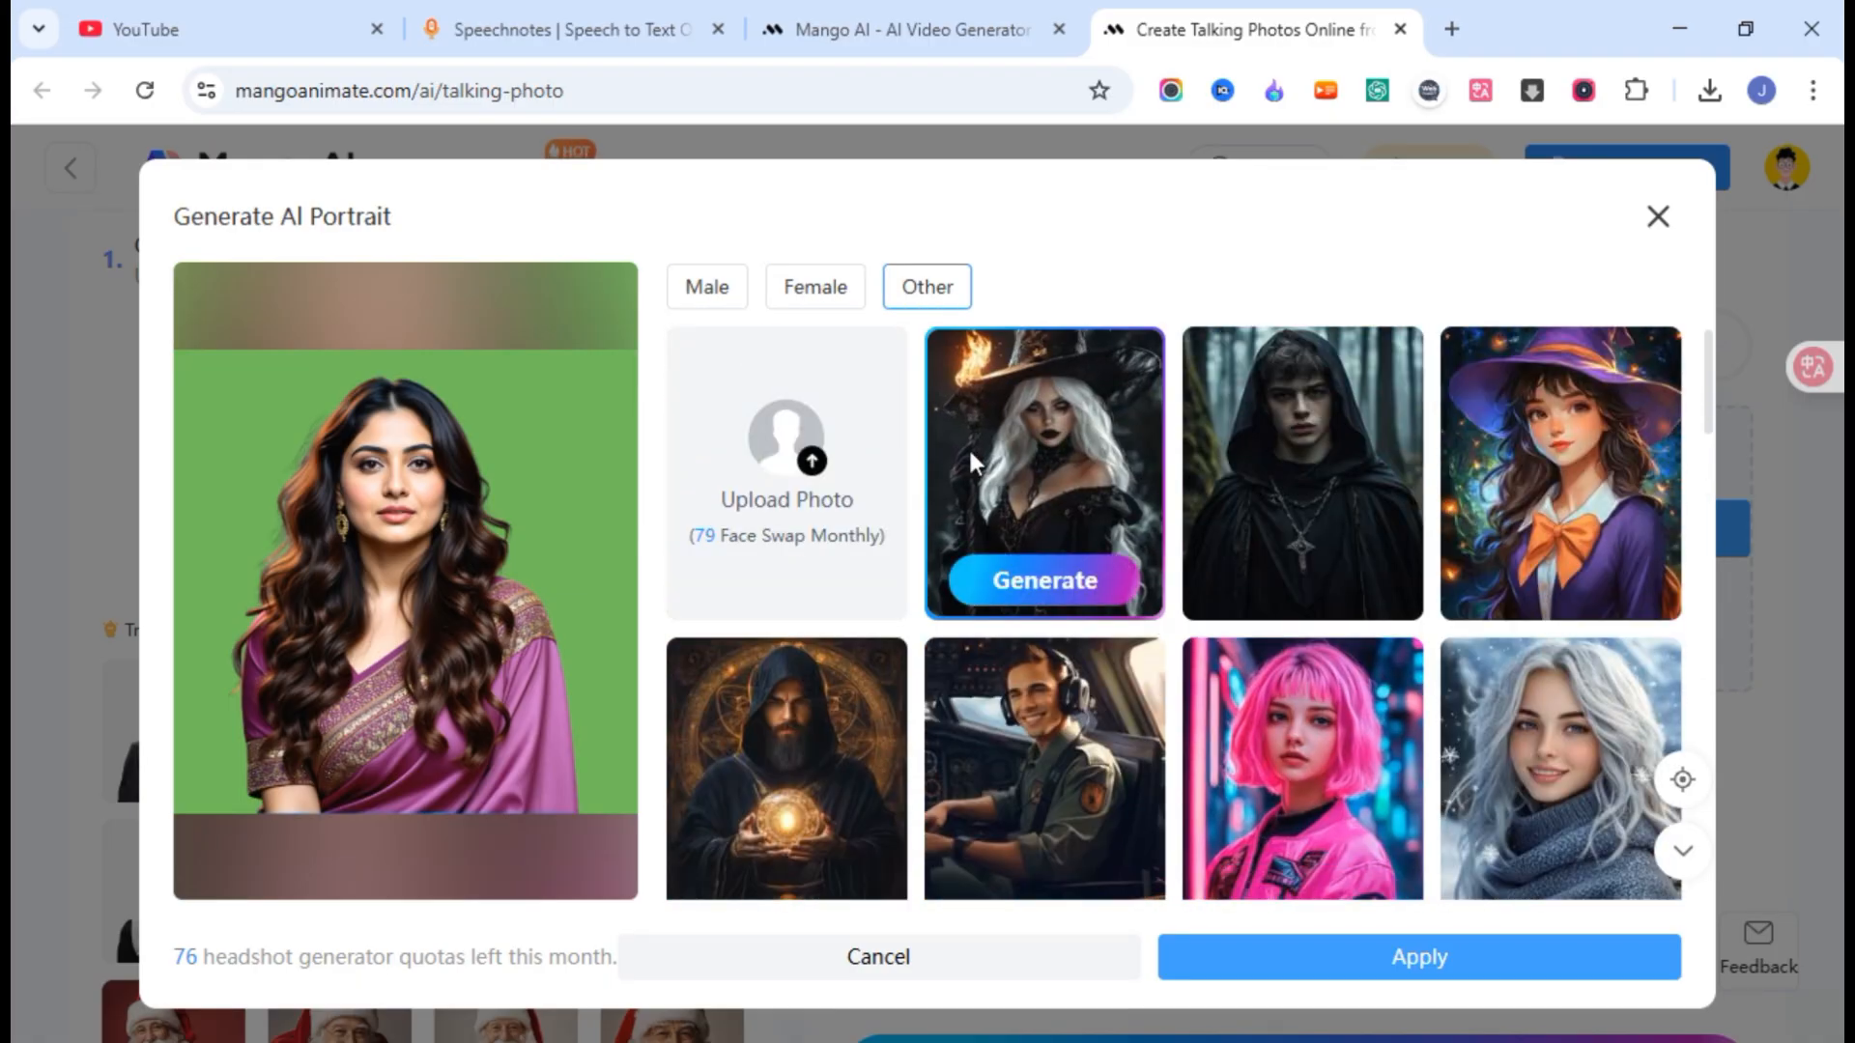
- Generate an AI portrait from the Female template of a blonde woman in a grey suit with crossed arms and plain grey background
{"action": "left_click", "coordinate": [816, 290]}
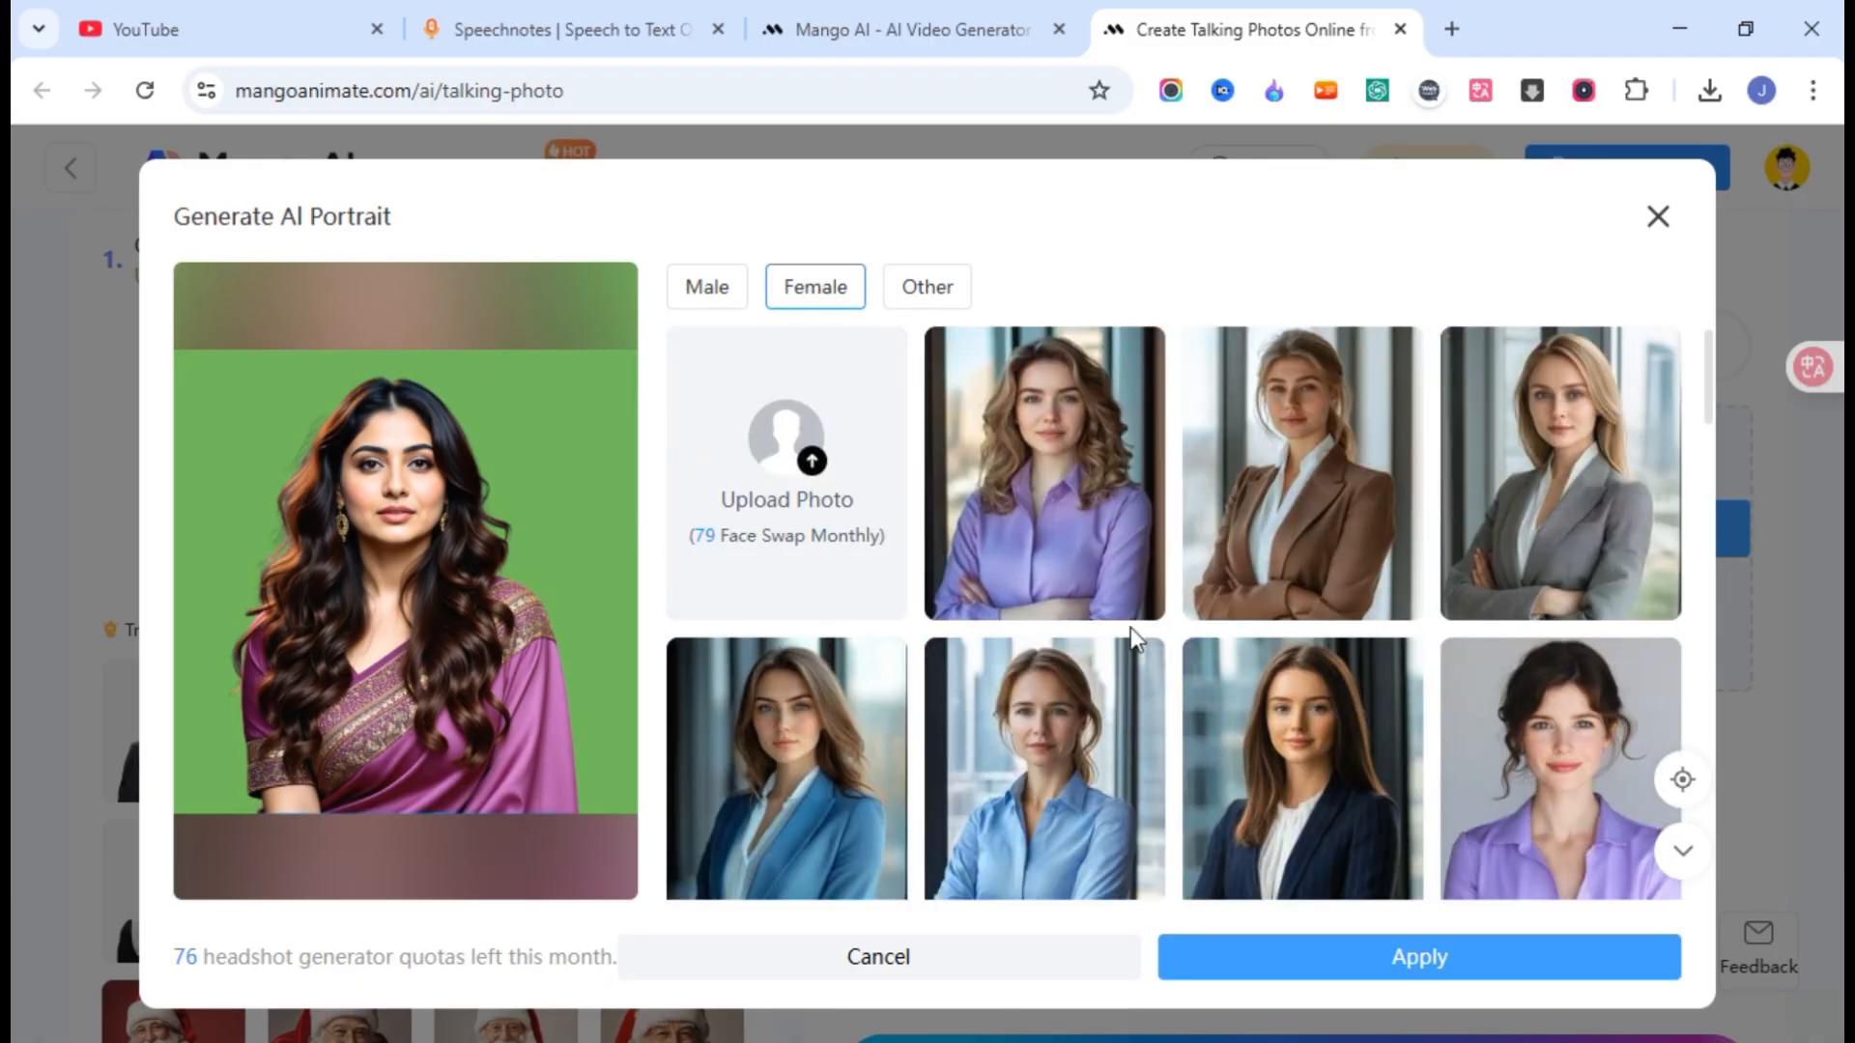
{"action": "scroll", "coordinate": [1135, 657], "scroll_direction": "down", "scroll_amount": 8}
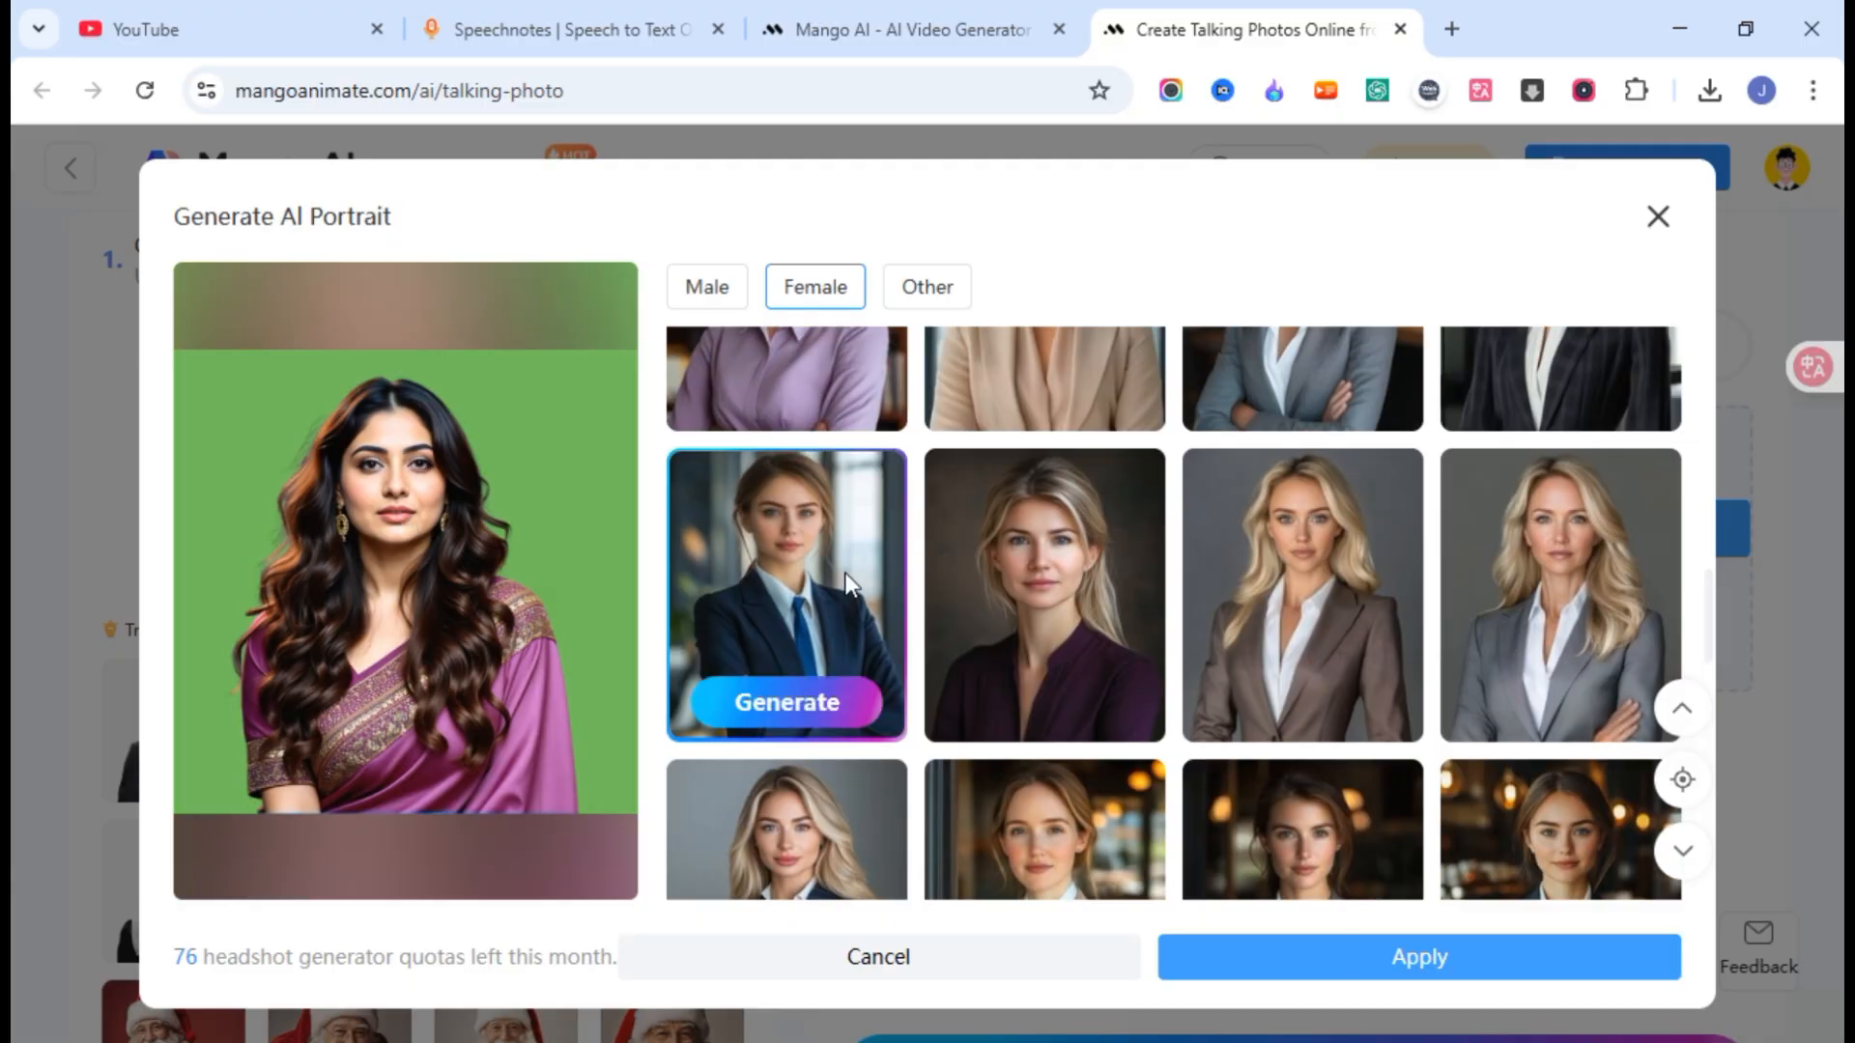
{"action": "mouse_move", "coordinate": [1534, 564]}
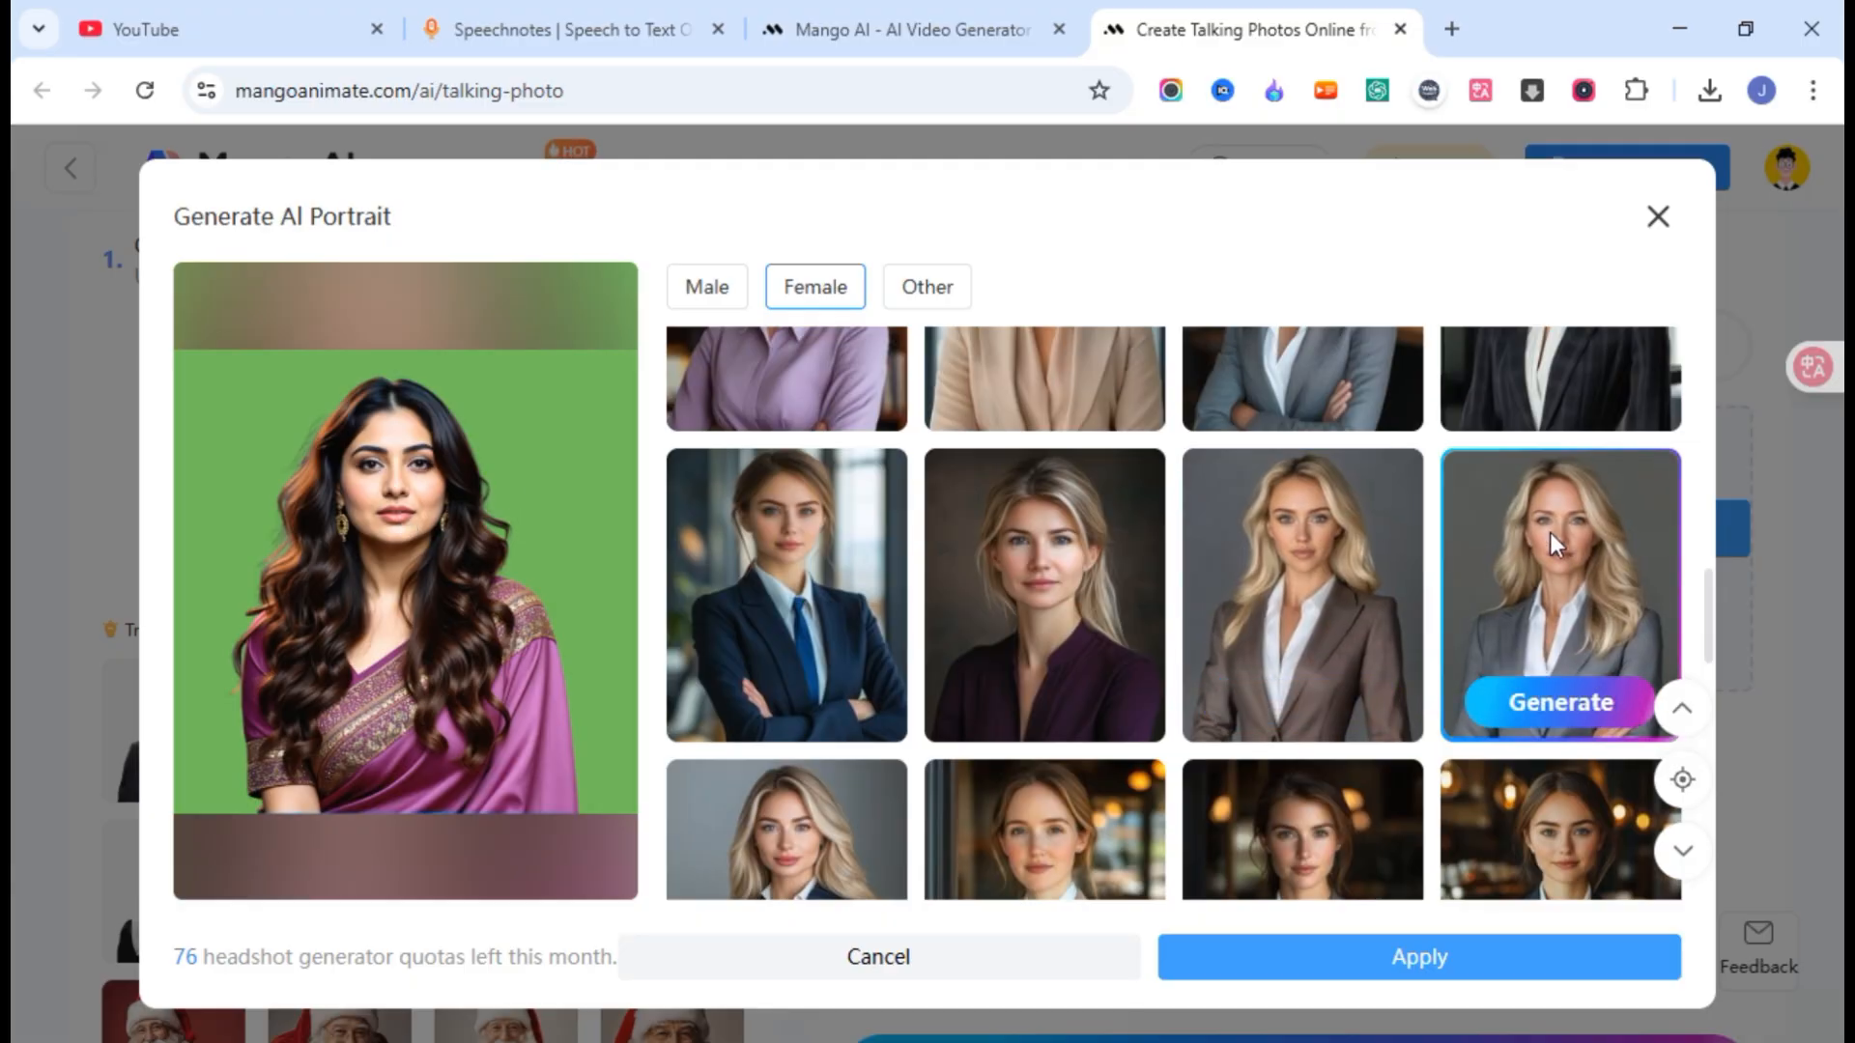
{"action": "left_click", "coordinate": [1558, 720]}
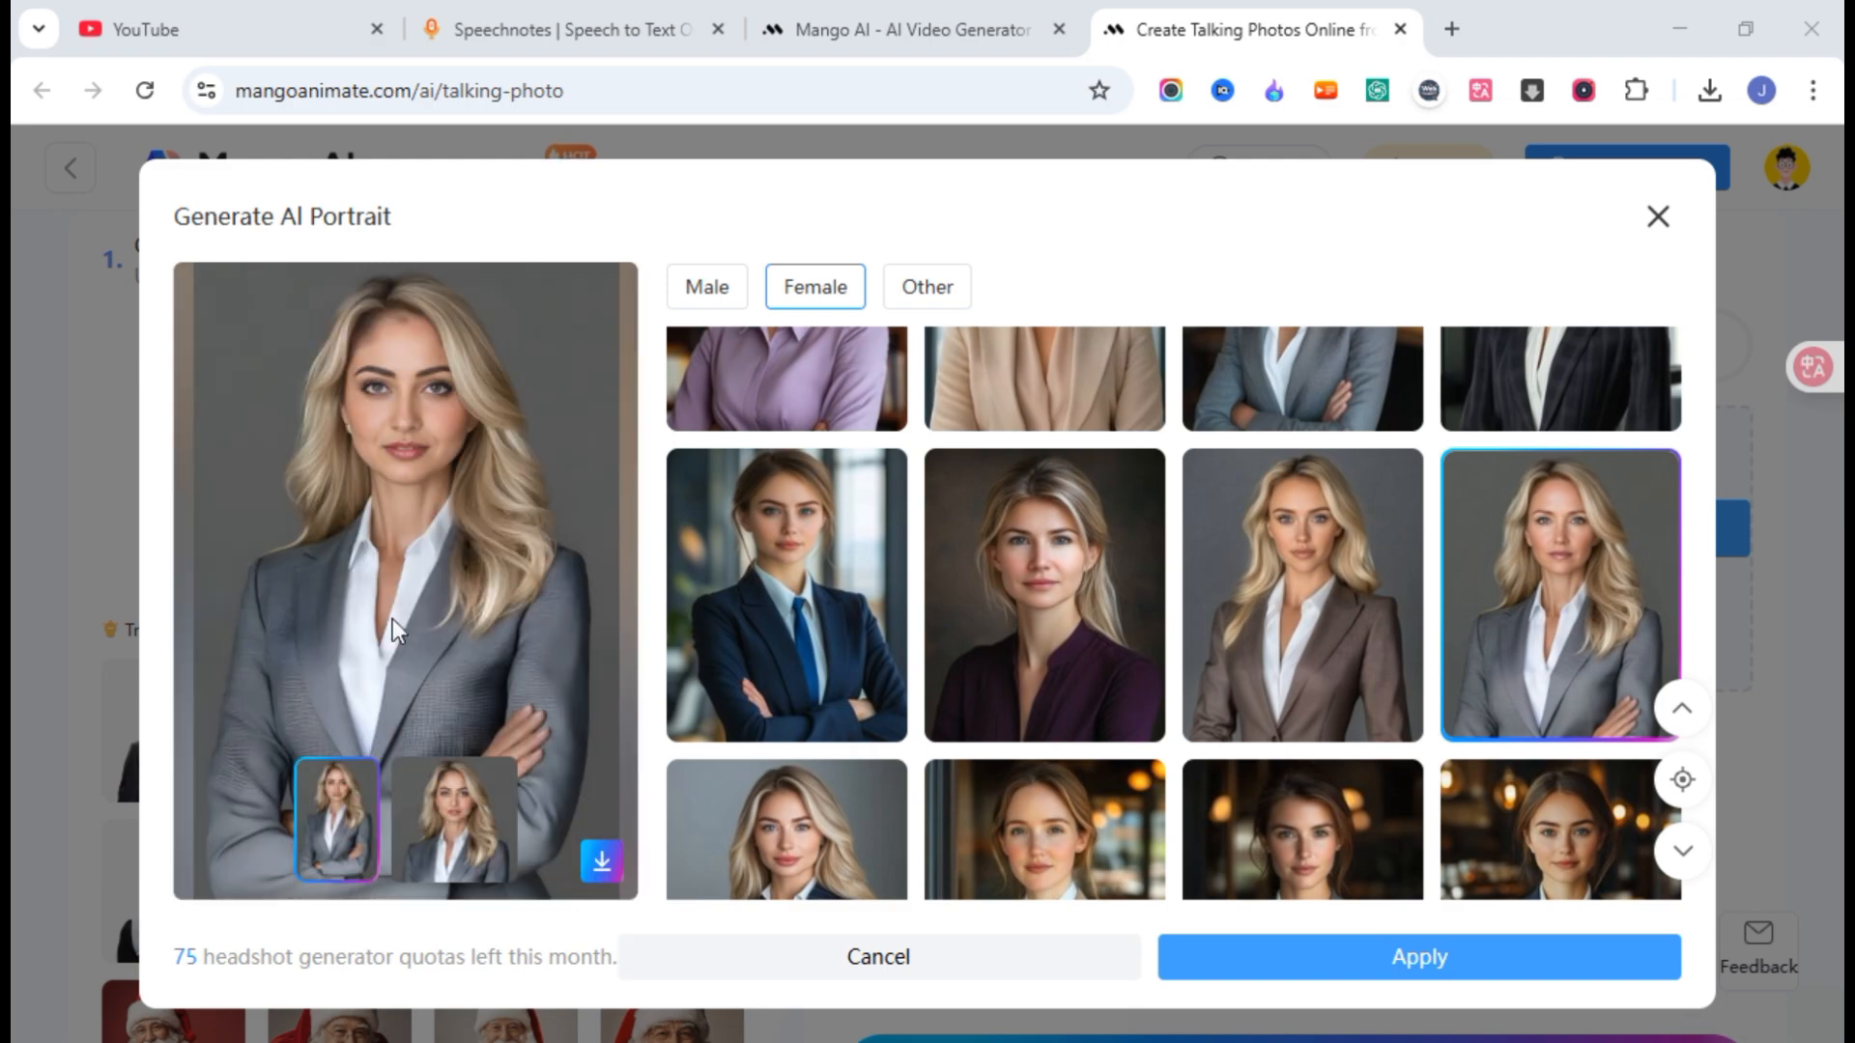
- Compare the two generated portrait versions and apply the wider, closer-cropped one to the photo
{"action": "left_click", "coordinate": [460, 830]}
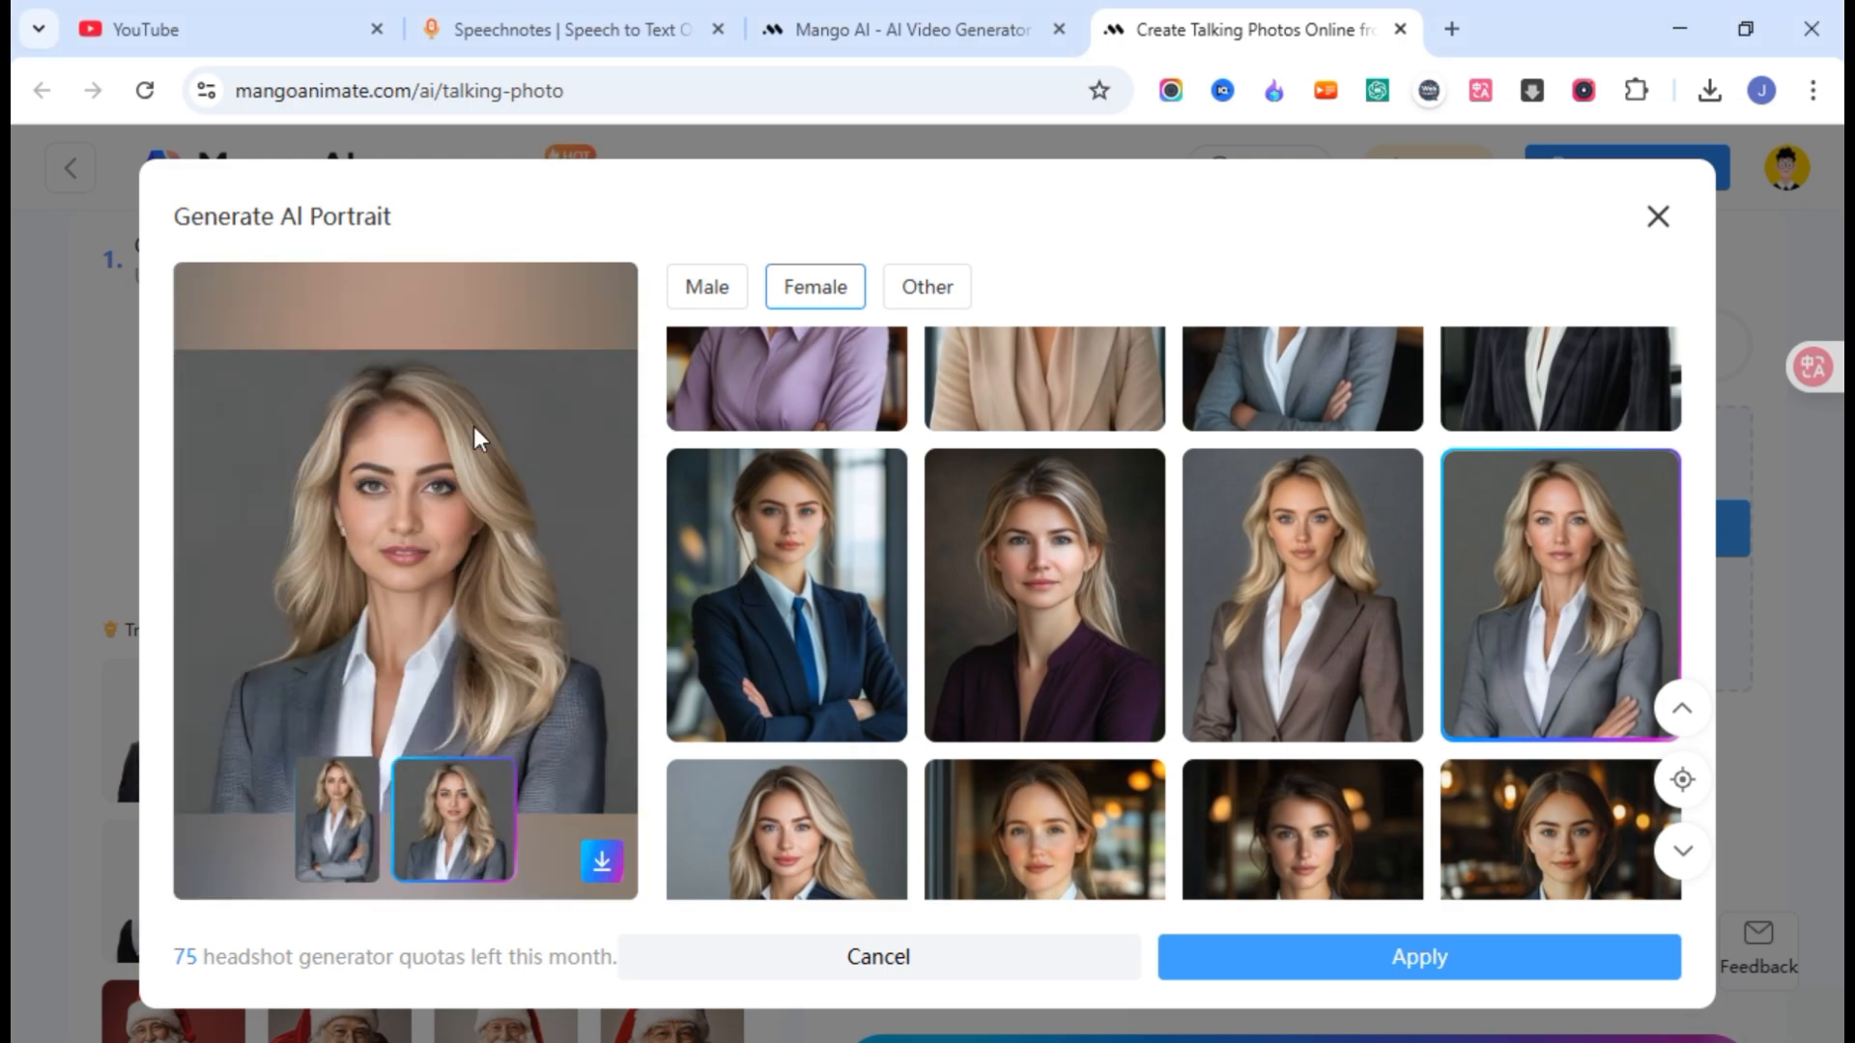
{"action": "left_click", "coordinate": [338, 826]}
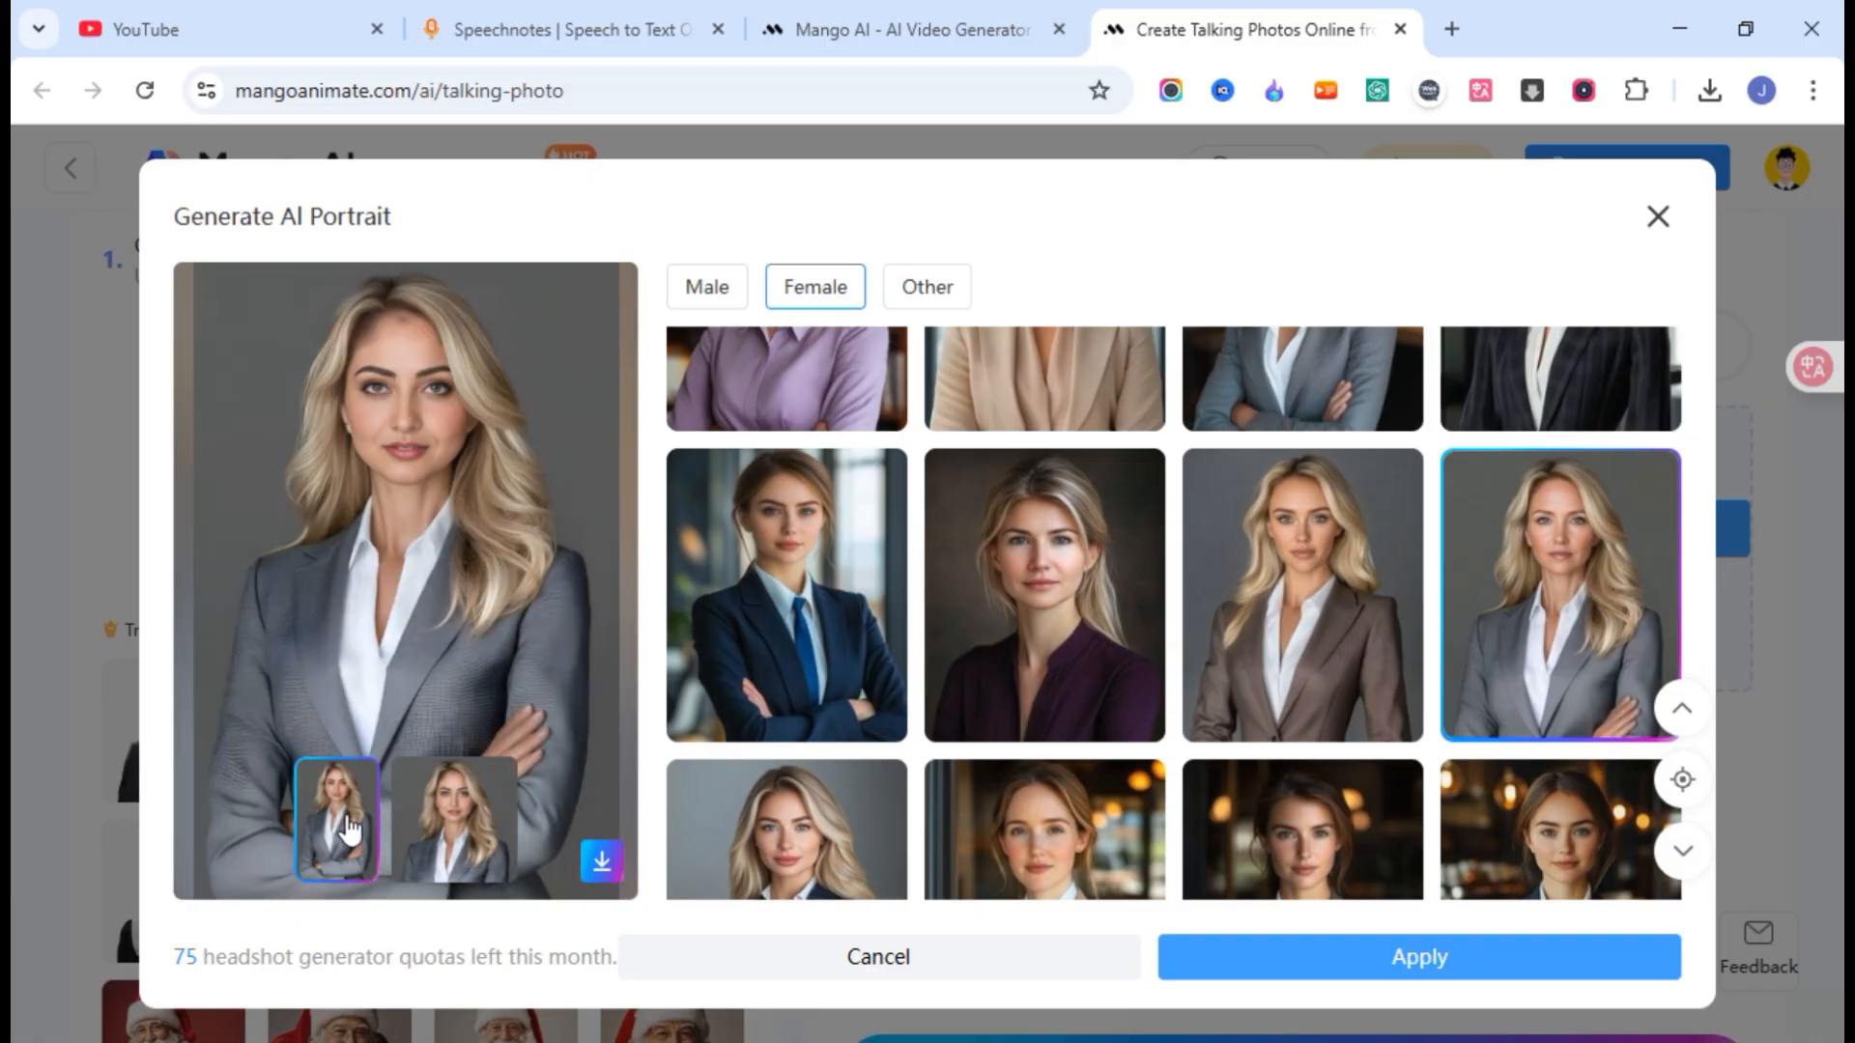
{"action": "left_click", "coordinate": [430, 835]}
{"action": "left_click", "coordinate": [432, 836]}
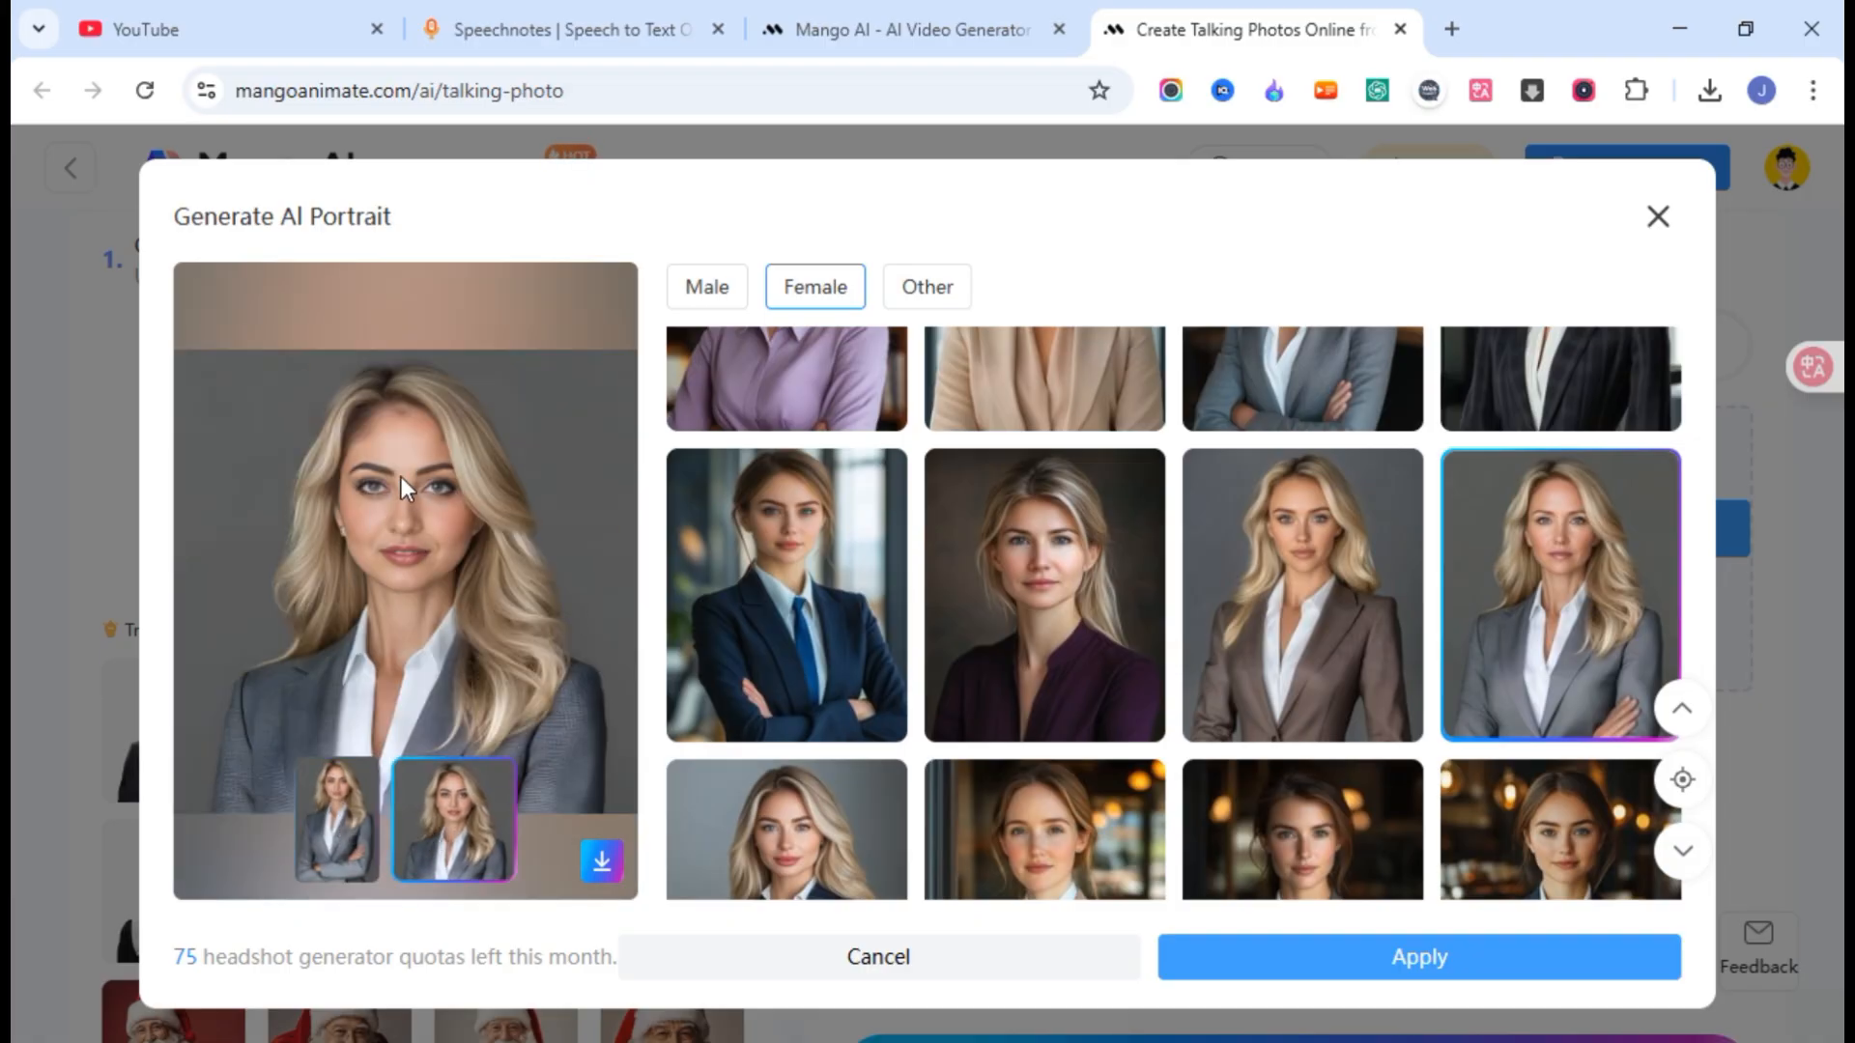
{"action": "left_click", "coordinate": [1434, 959]}
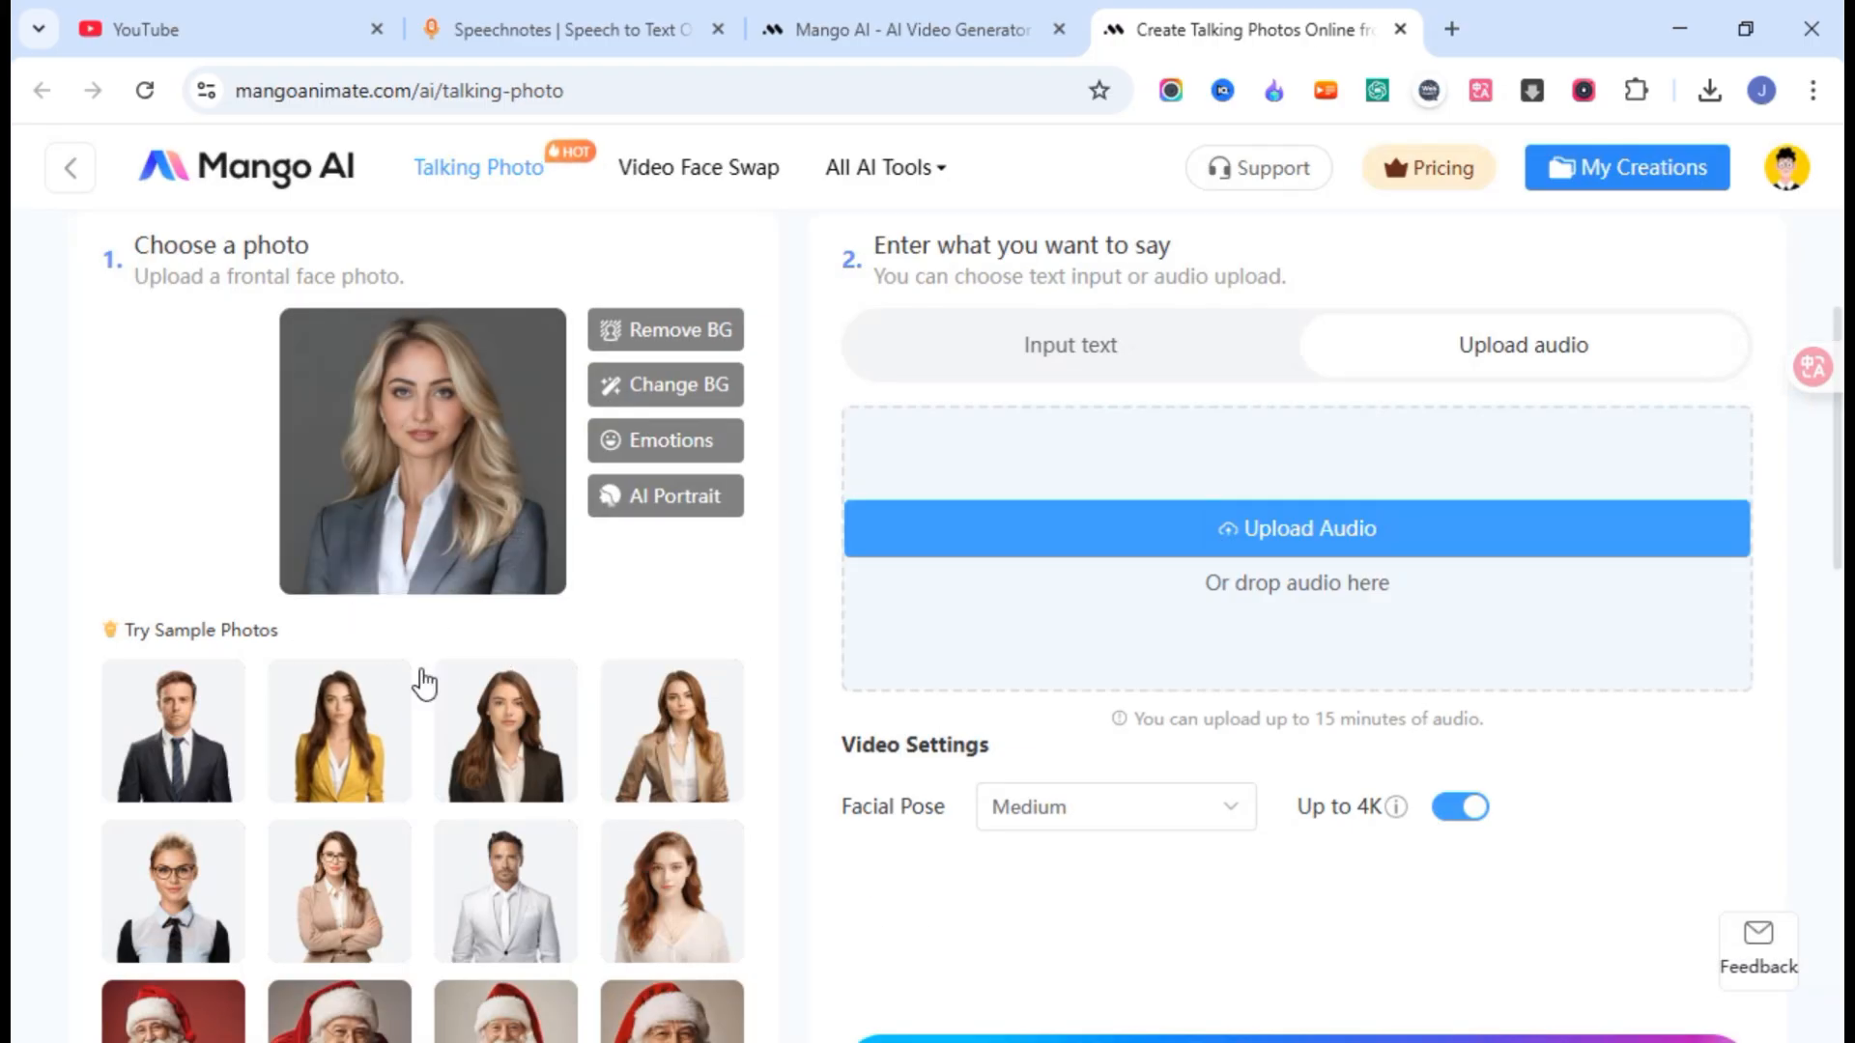
- Replace the photo by uploading the portrait of the woman in a purple sari on a blue patterned background
{"action": "left_click", "coordinate": [452, 443]}
{"action": "left_click", "coordinate": [539, 193]}
{"action": "left_click", "coordinate": [684, 690]}
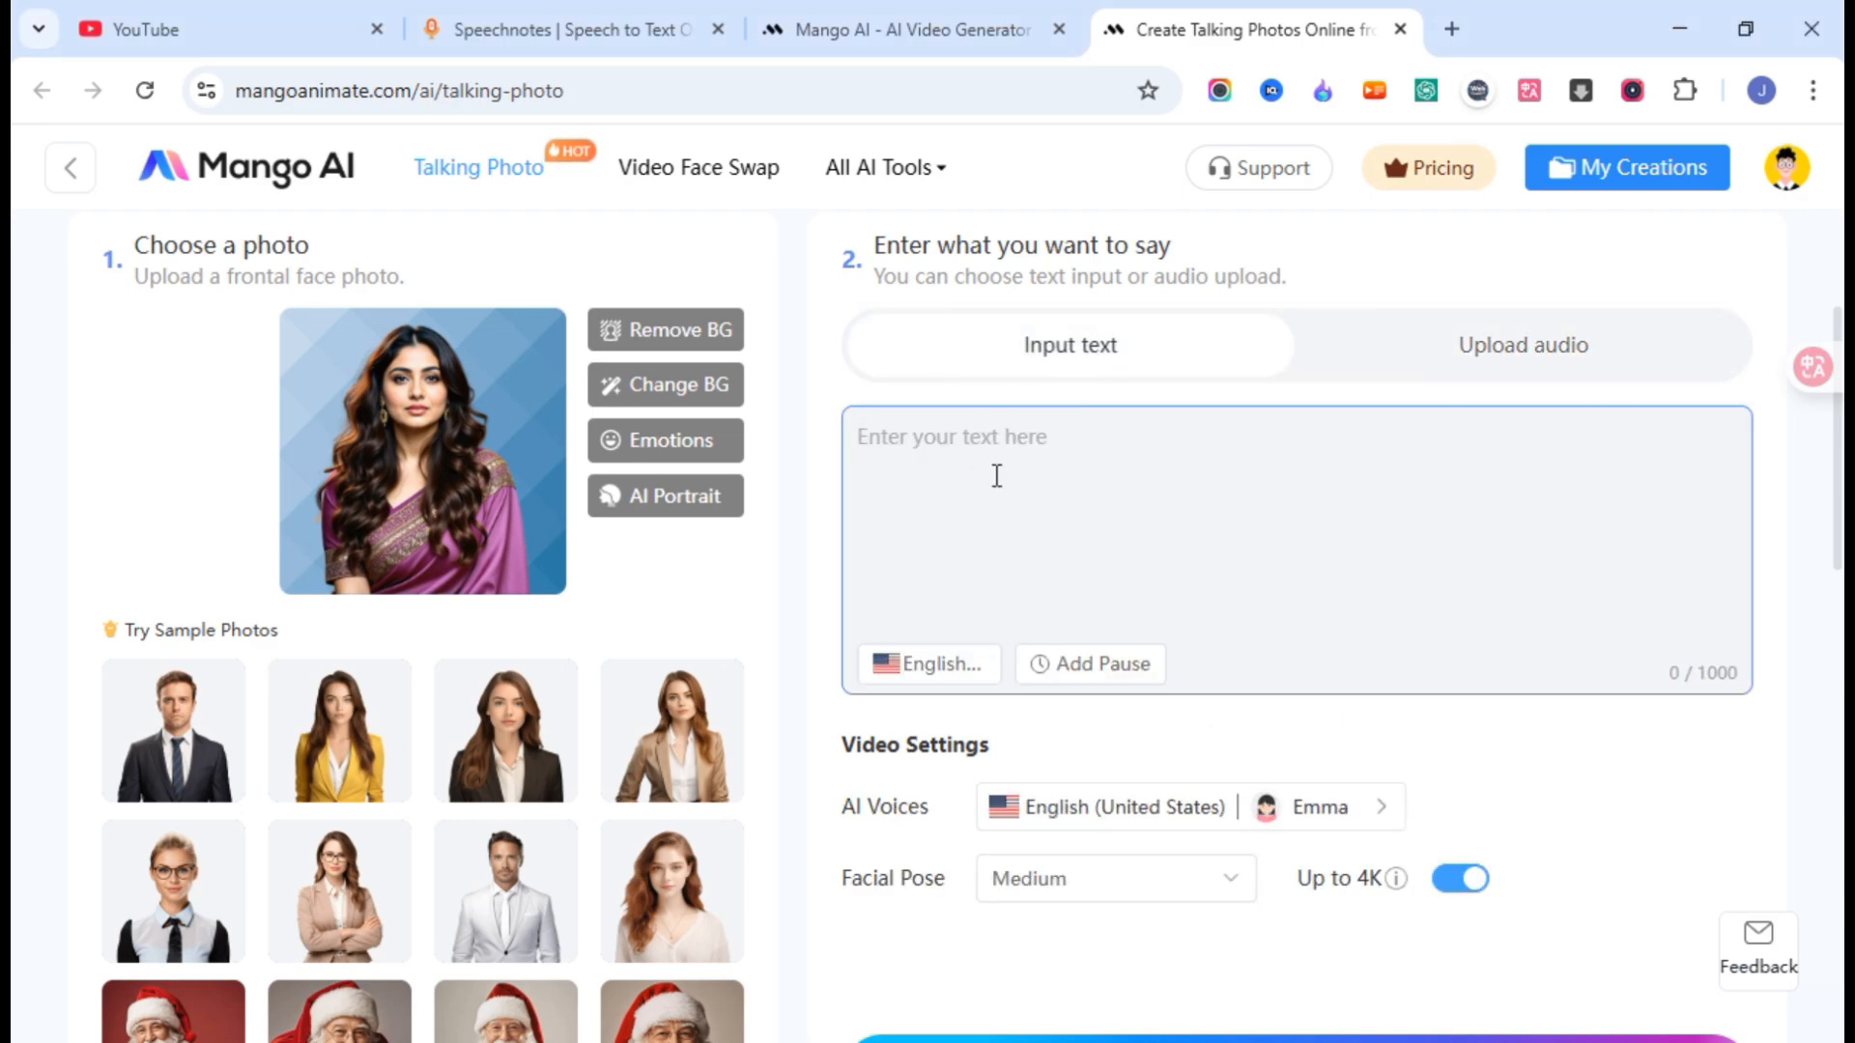
- Compare the audio upload and text input options, and enter the Hindi script beginning "दोस्तों mango ए आई एक ऐसा अमेजिंग ए आई टूल है" as text
{"action": "left_click", "coordinate": [1599, 359]}
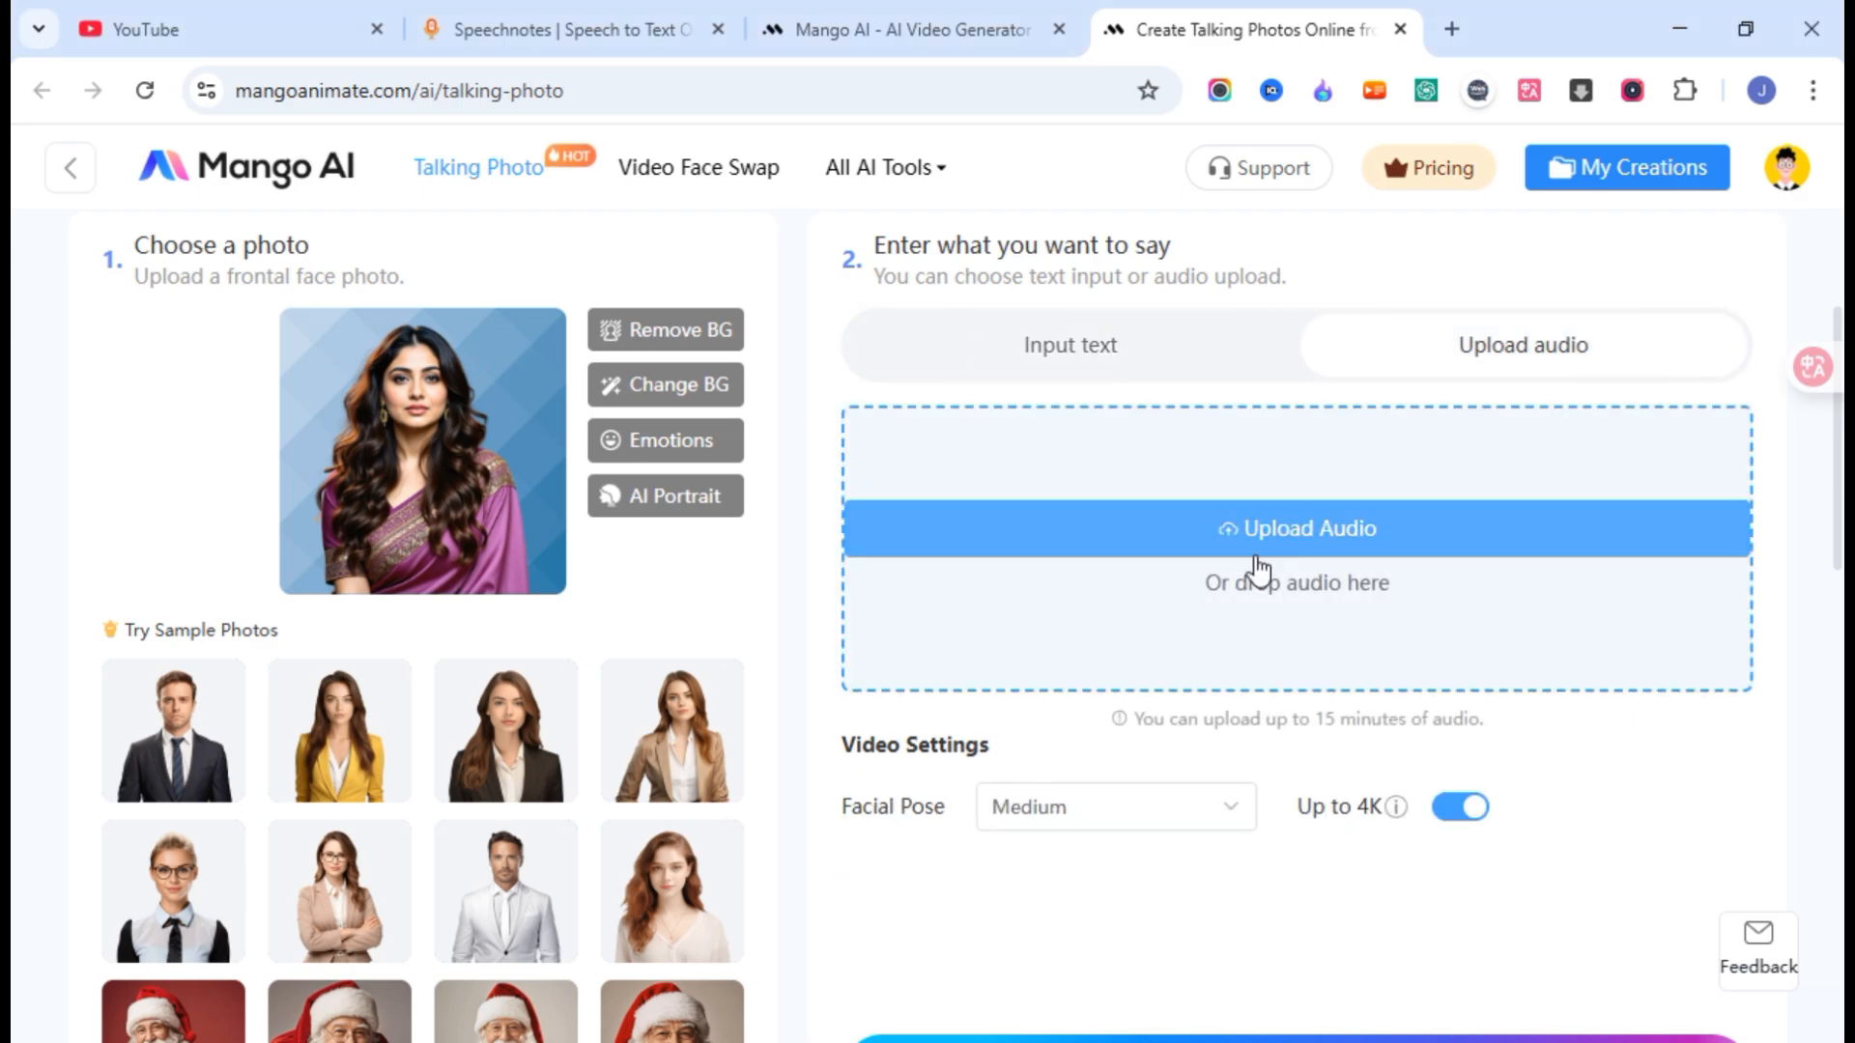
{"action": "left_click", "coordinate": [1060, 368]}
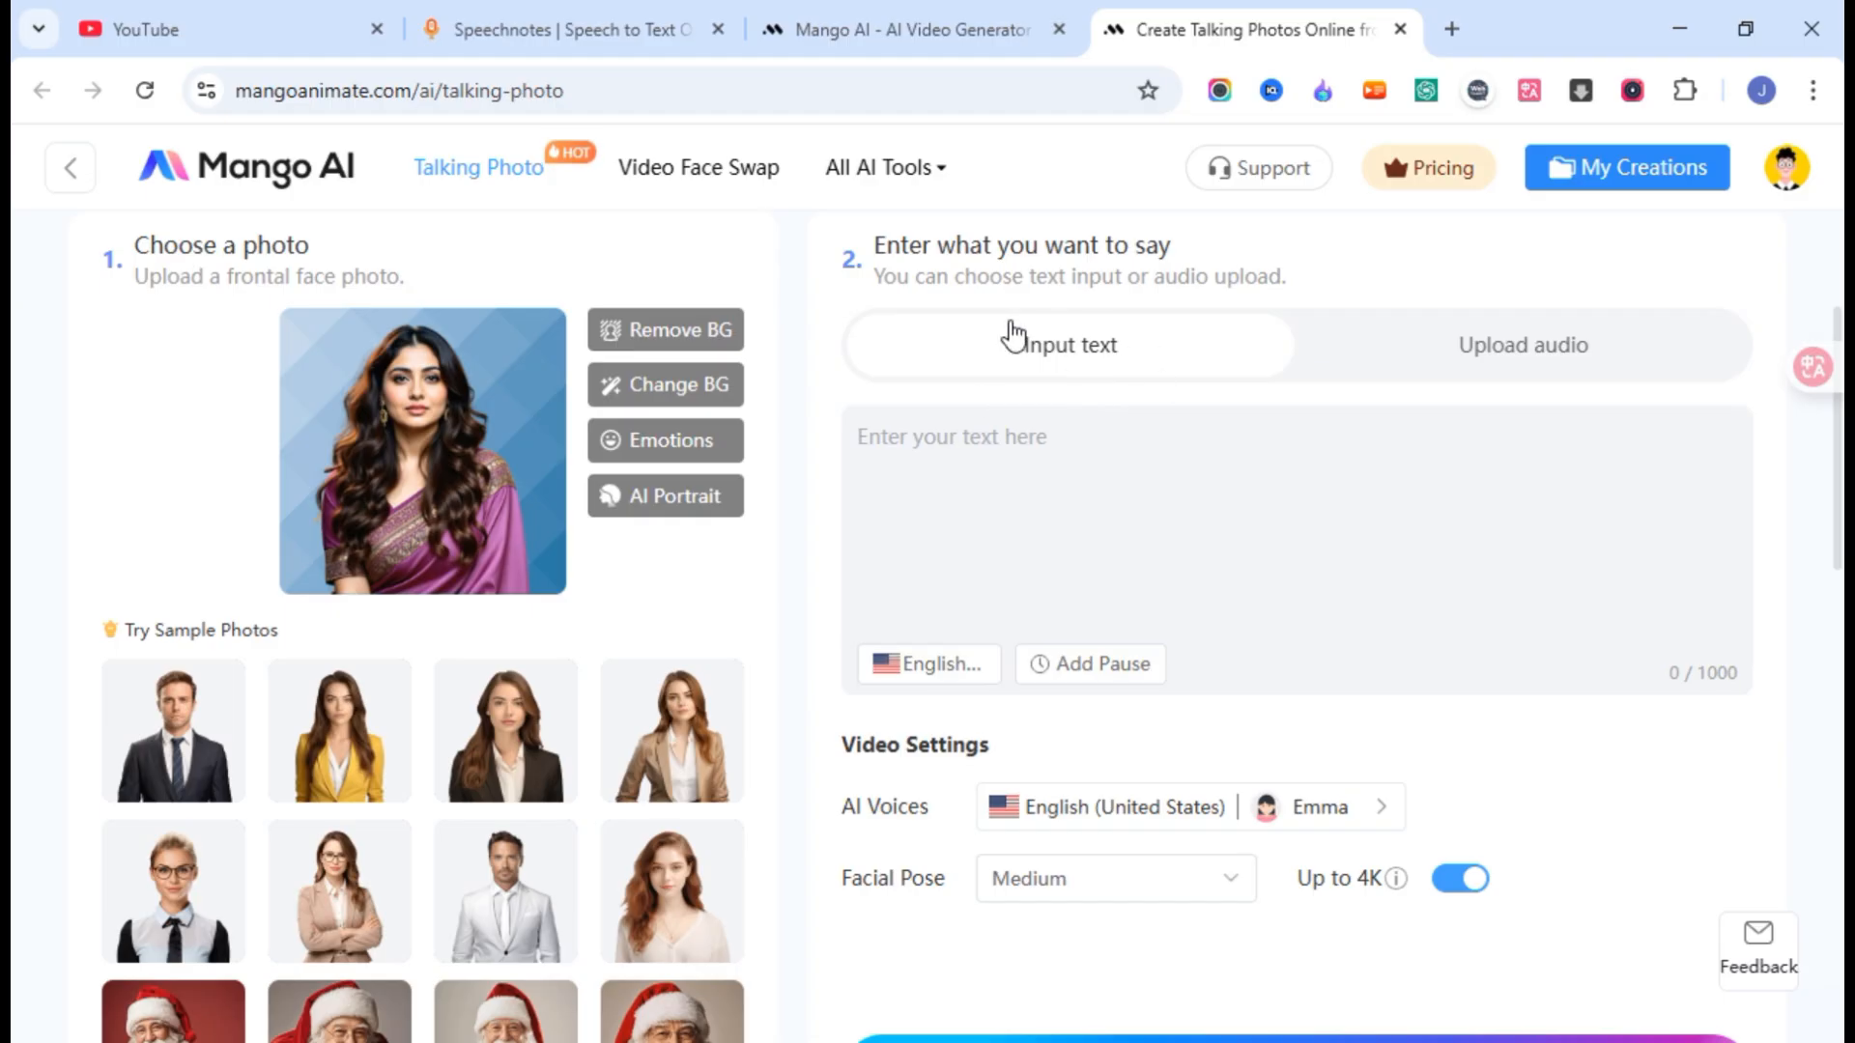
{"action": "left_click", "coordinate": [1034, 443]}
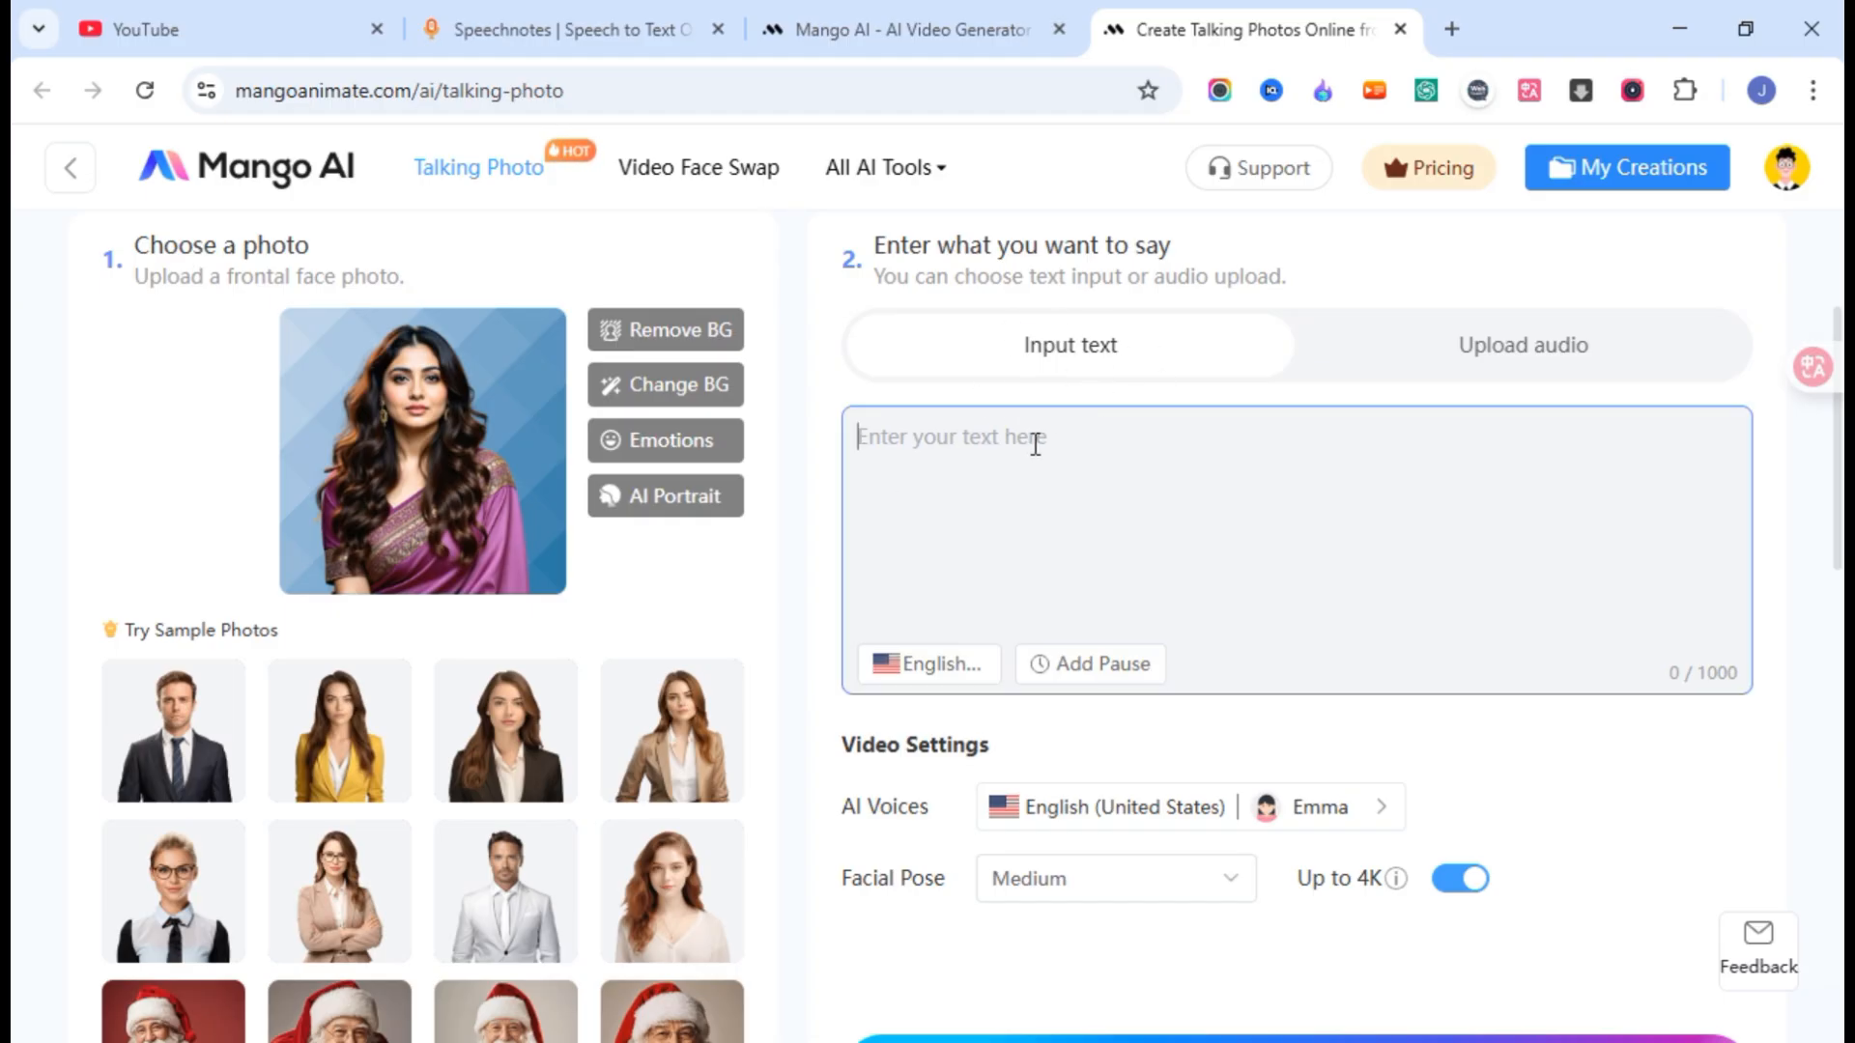
{"action": "left_click", "coordinate": [1595, 360]}
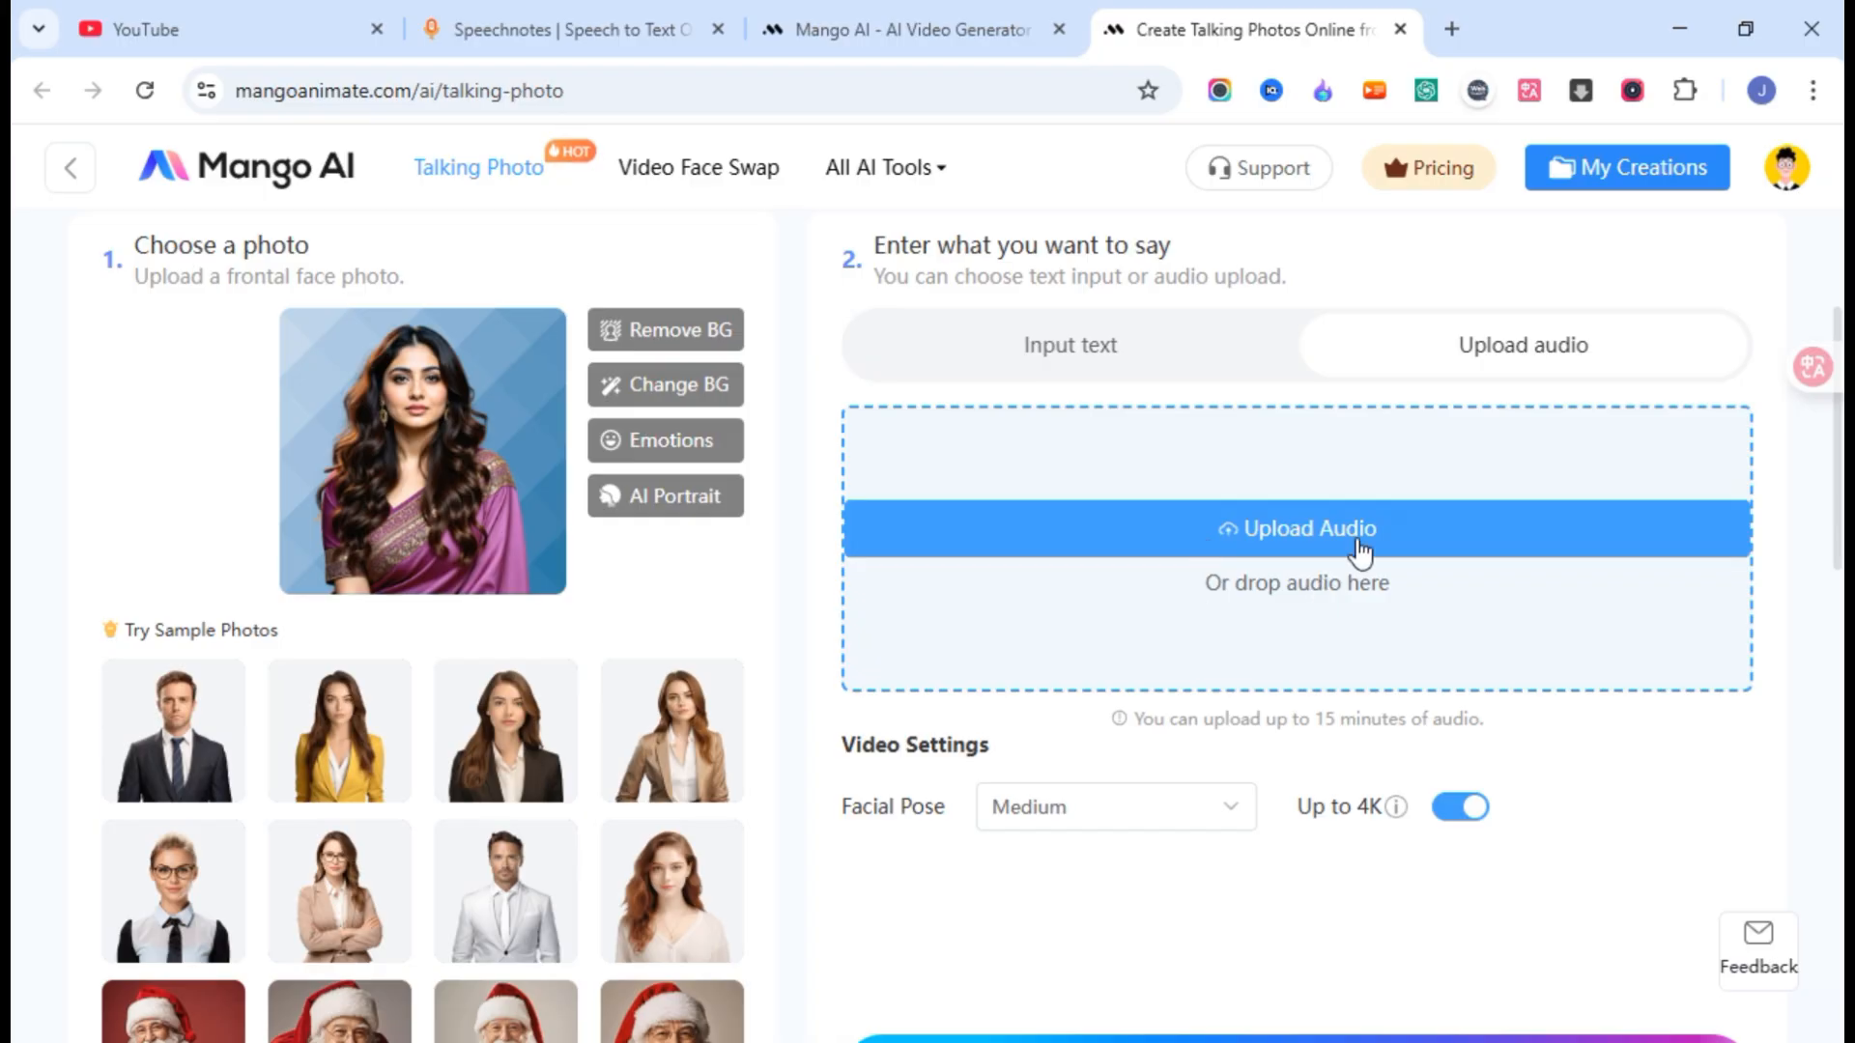
{"action": "left_click", "coordinate": [1079, 367]}
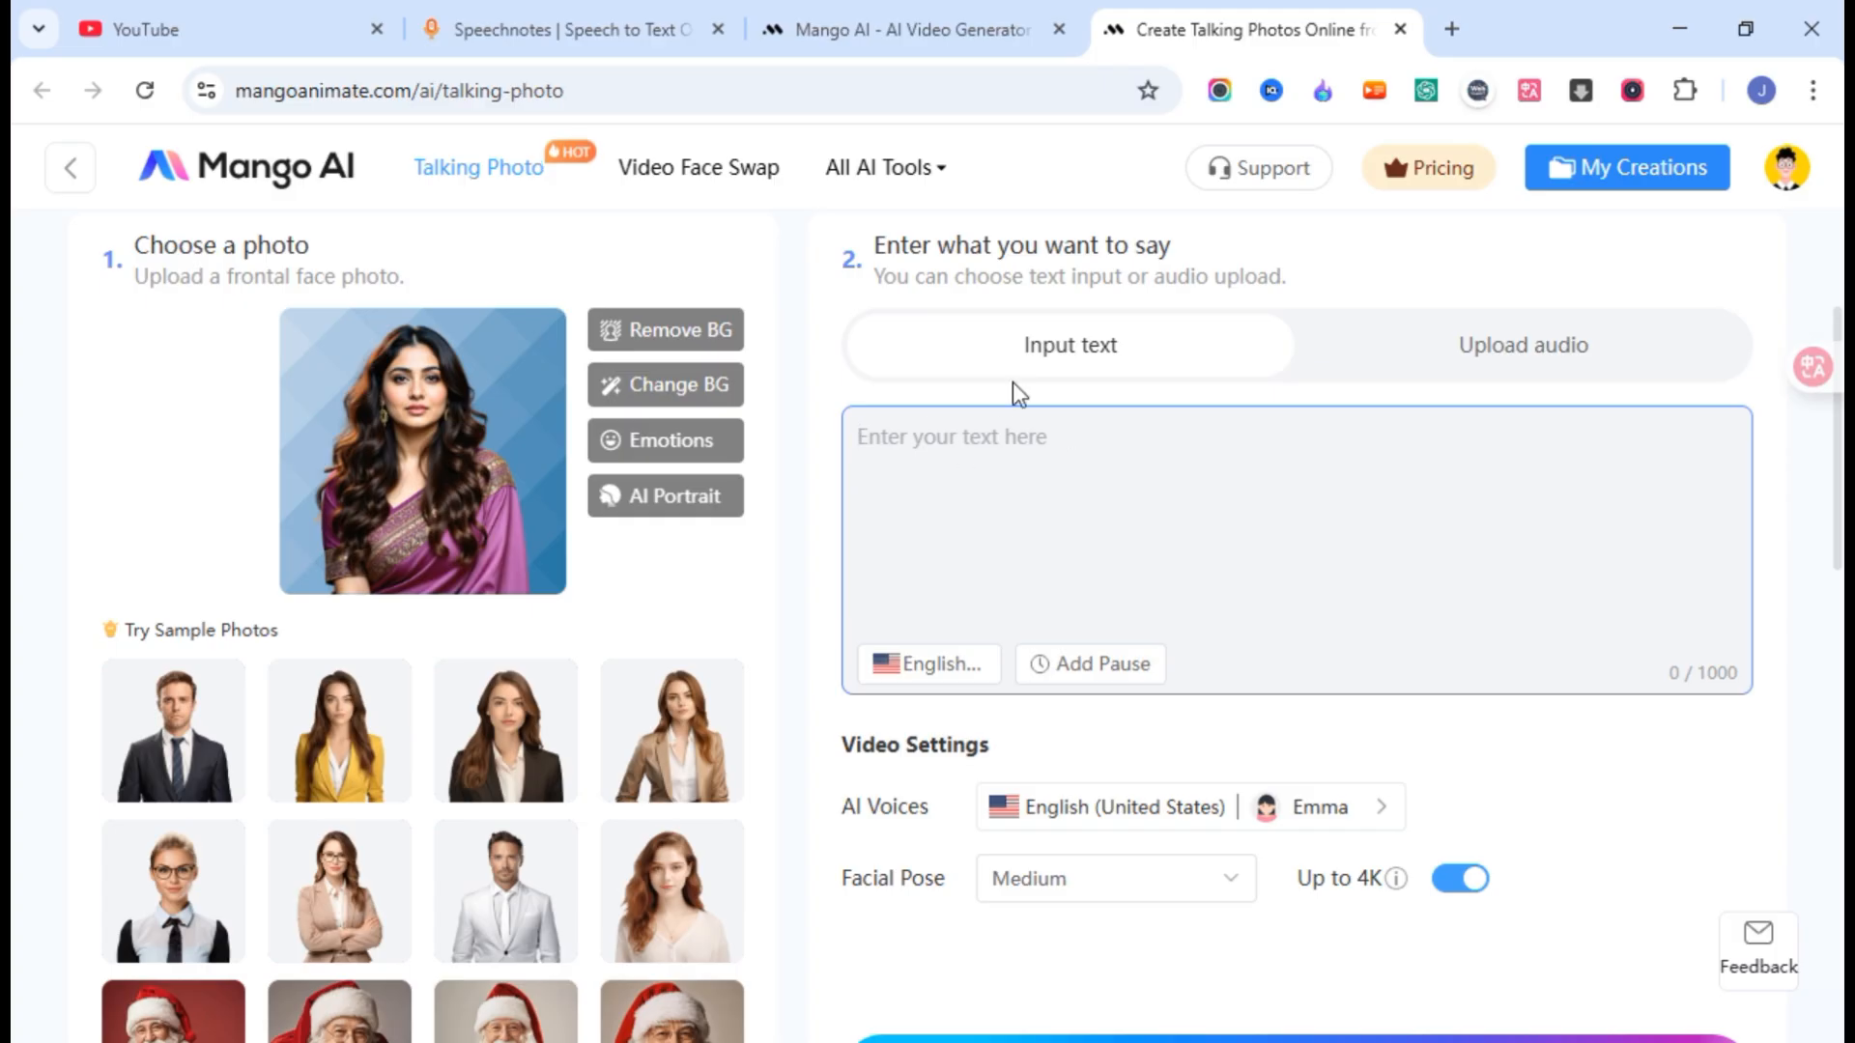
{"action": "type", "text": "दोस्तों mango ए आई एक ऐसा अमेजिंग ए आई टूल है जिससे आप फोटो से ए आई टॉकिंग वीडियो तो बना ही सकते हैं, इसमें आपको और भी बहुत से अमेजिंग ए आई फीचर्स मिलते हैं जो आपके वीडियो क्रिएशन के काम को बहुत आसान बना देते हैं"}
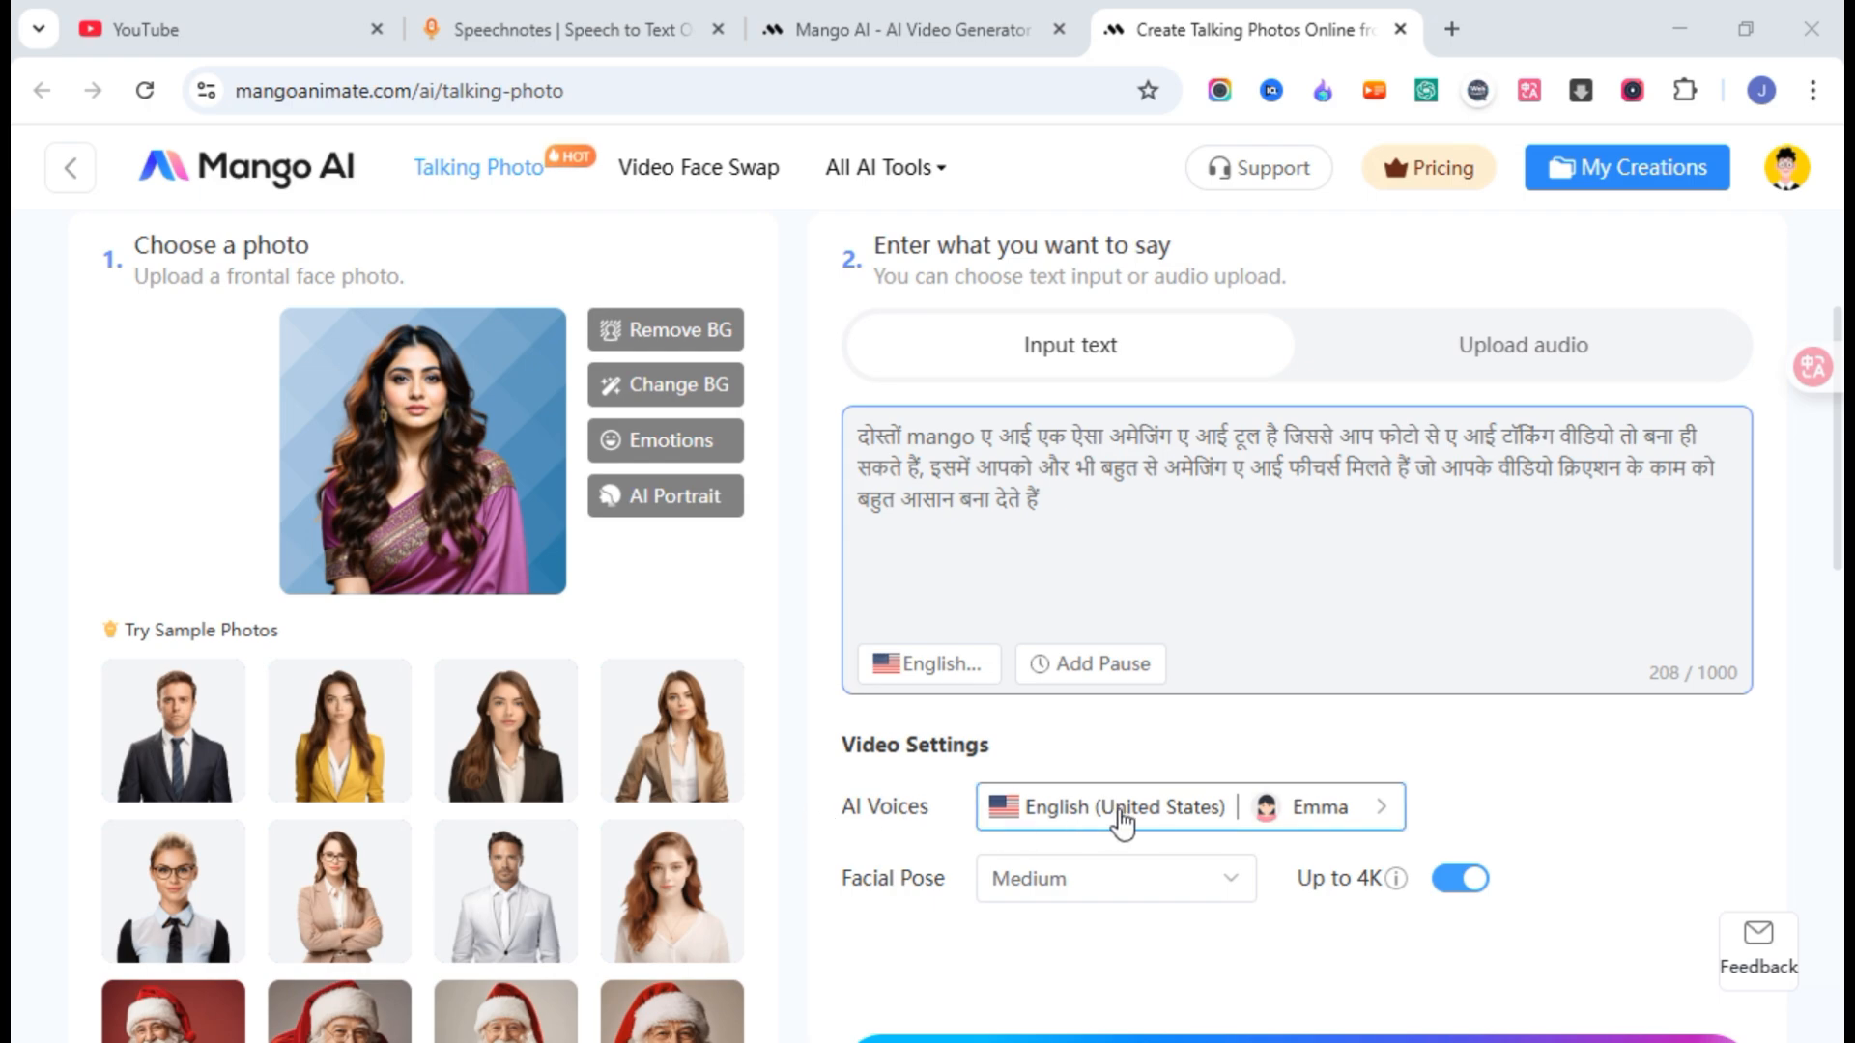
- Filter the AI voices by Hindi (India) and assign the VIP voice Monika Sogam to the script
{"action": "left_click", "coordinate": [1165, 812]}
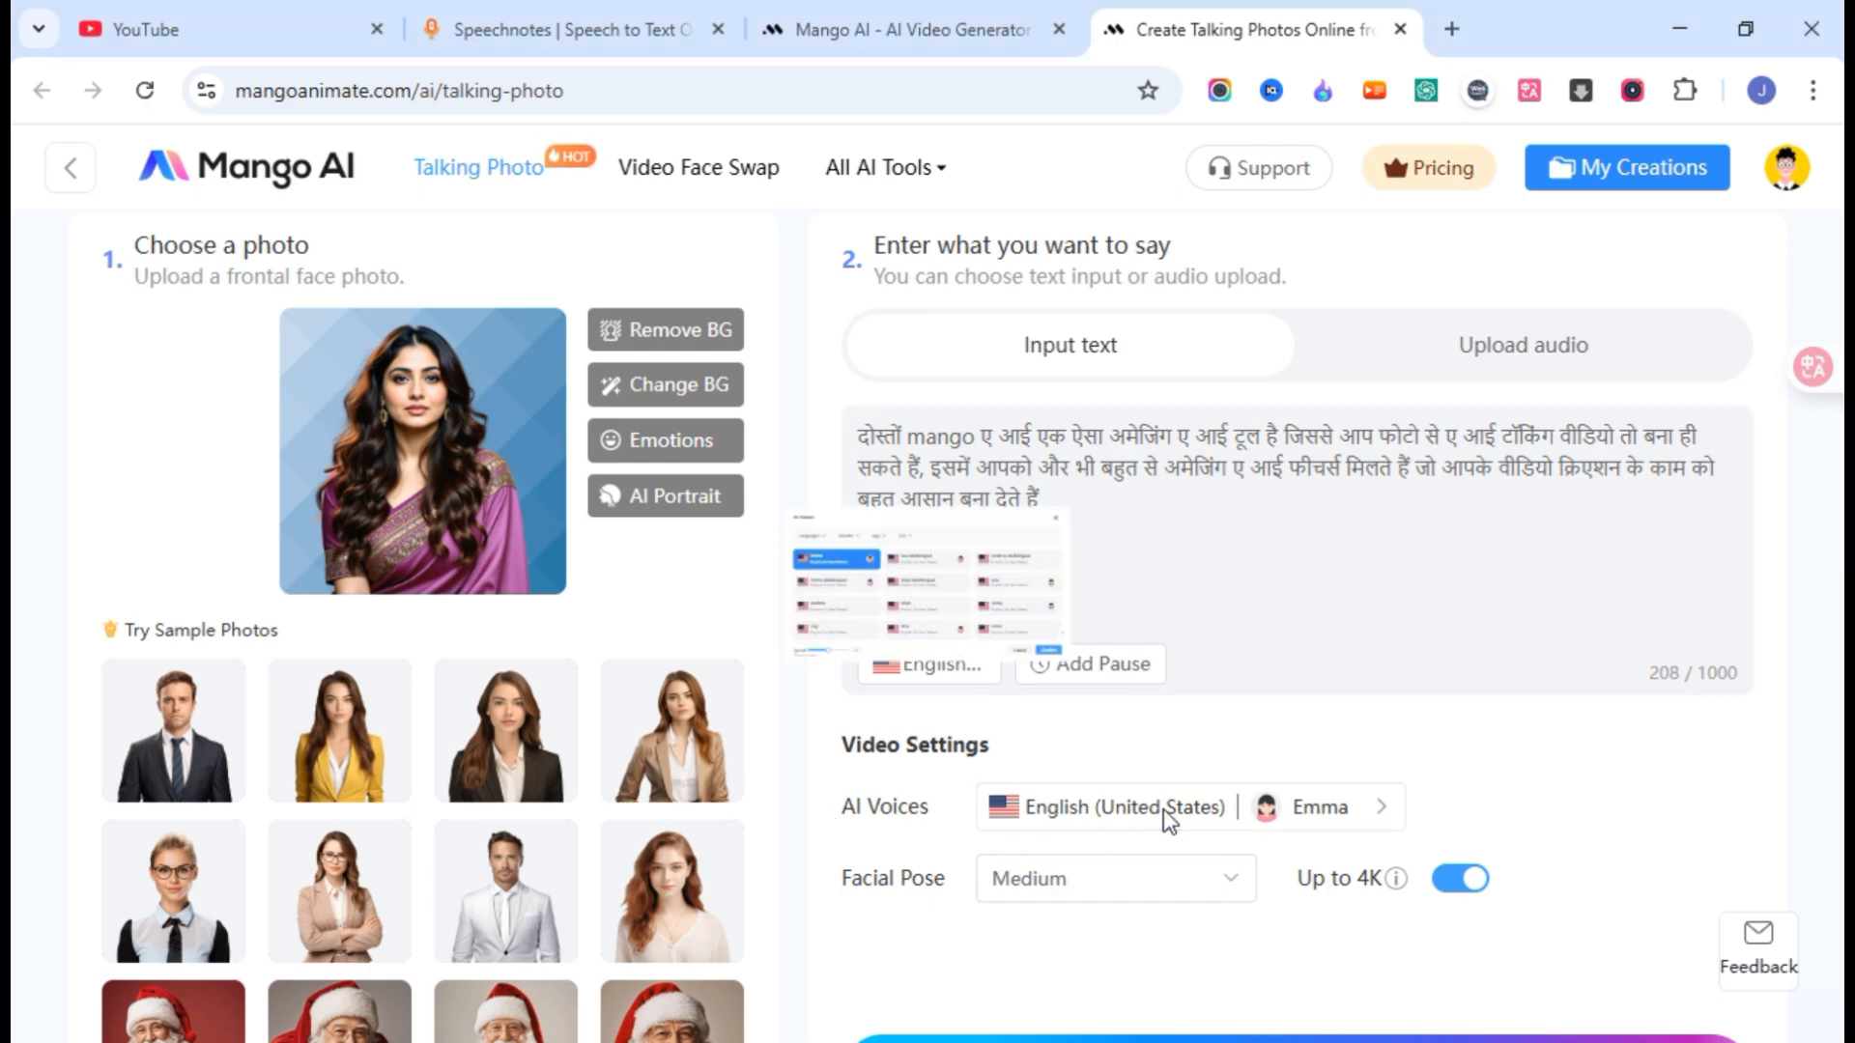
{"action": "left_click", "coordinate": [1164, 810]}
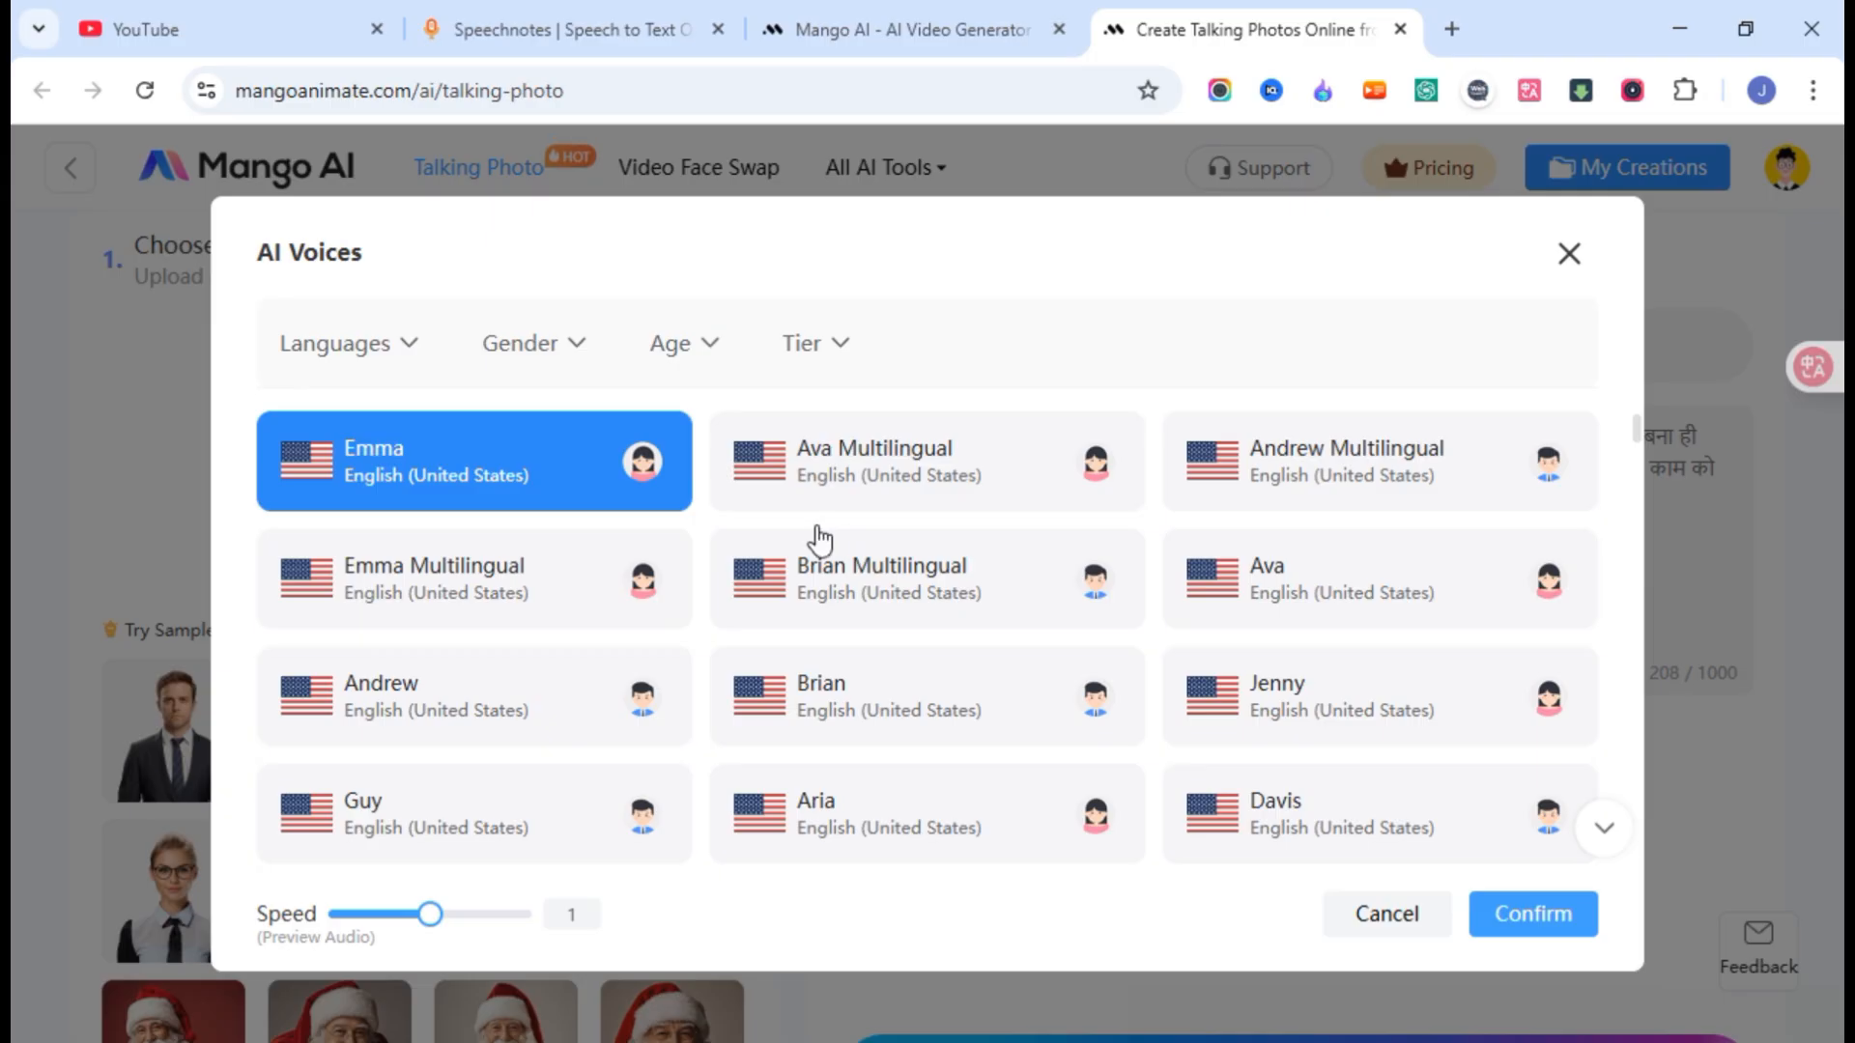
{"action": "scroll", "coordinate": [820, 538], "scroll_direction": "down", "scroll_amount": 3}
{"action": "scroll", "coordinate": [808, 538], "scroll_direction": "up", "scroll_amount": 3}
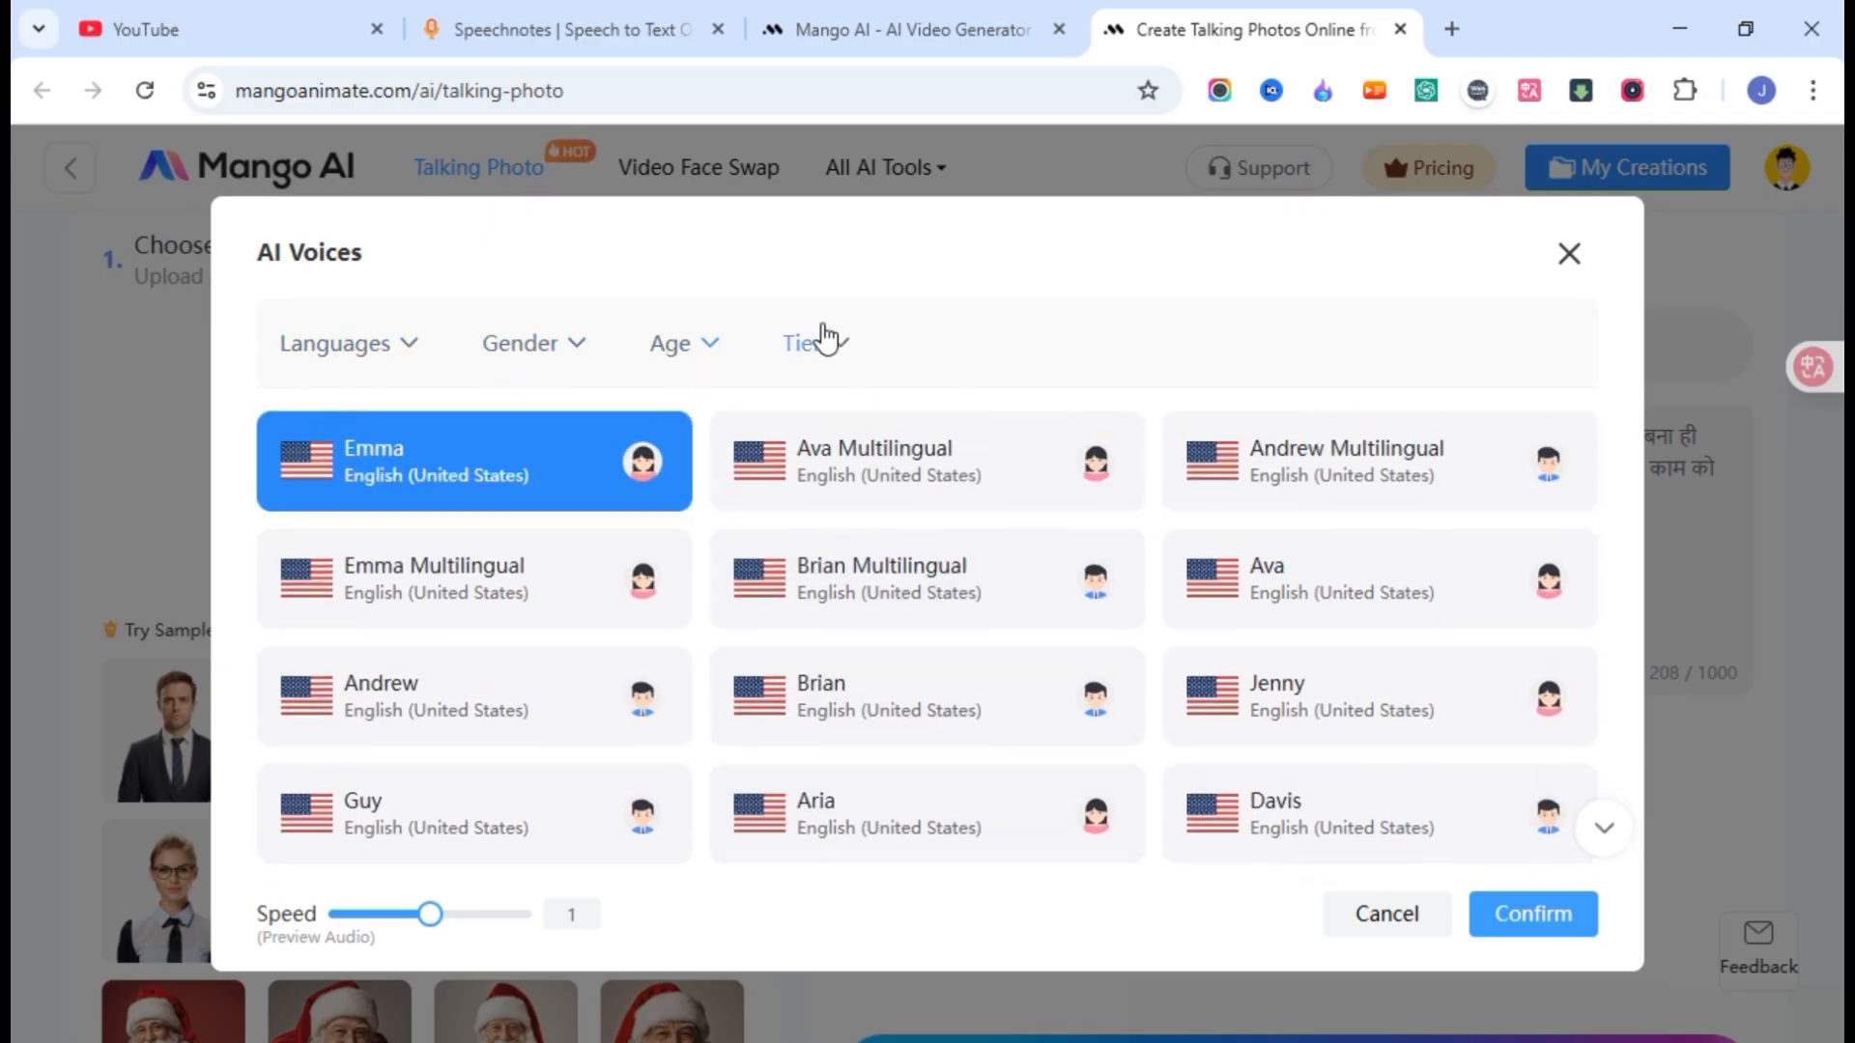
{"action": "left_click", "coordinate": [373, 360]}
{"action": "scroll", "coordinate": [309, 666], "scroll_direction": "down", "scroll_amount": 20}
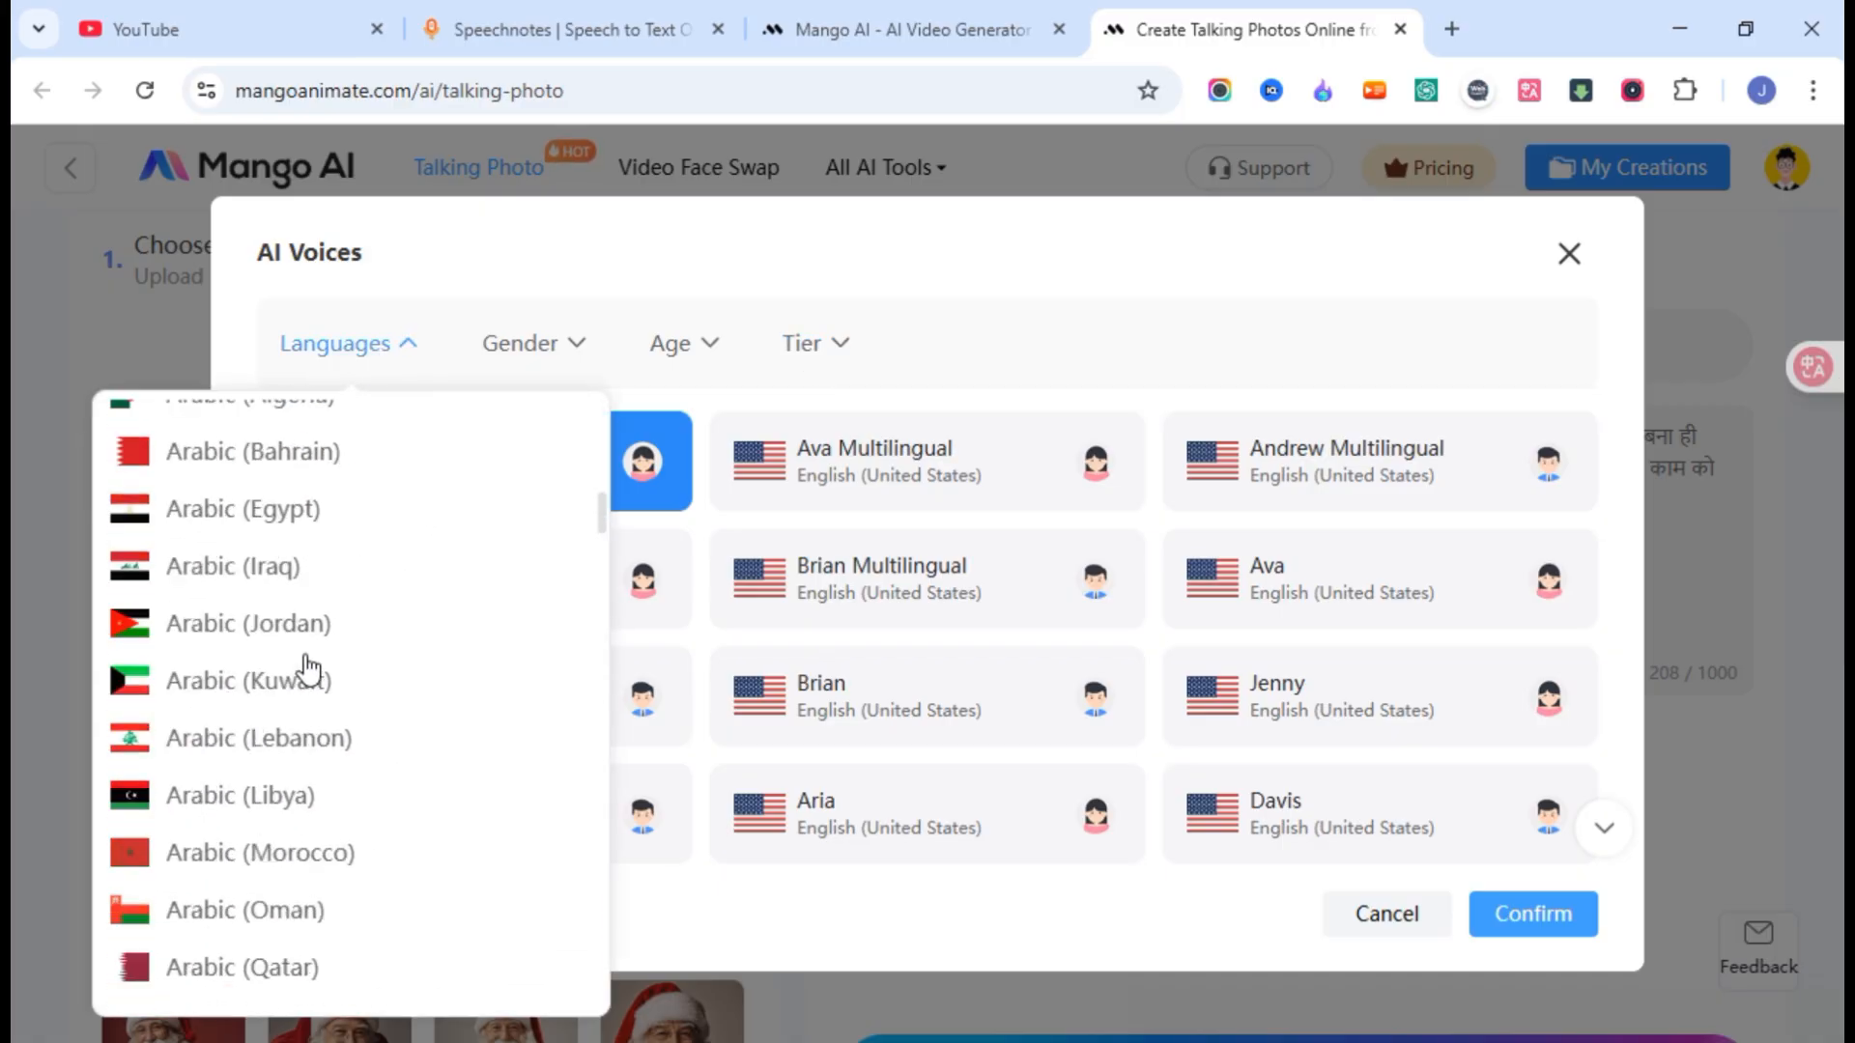
{"action": "scroll", "coordinate": [307, 667], "scroll_direction": "down", "scroll_amount": 20}
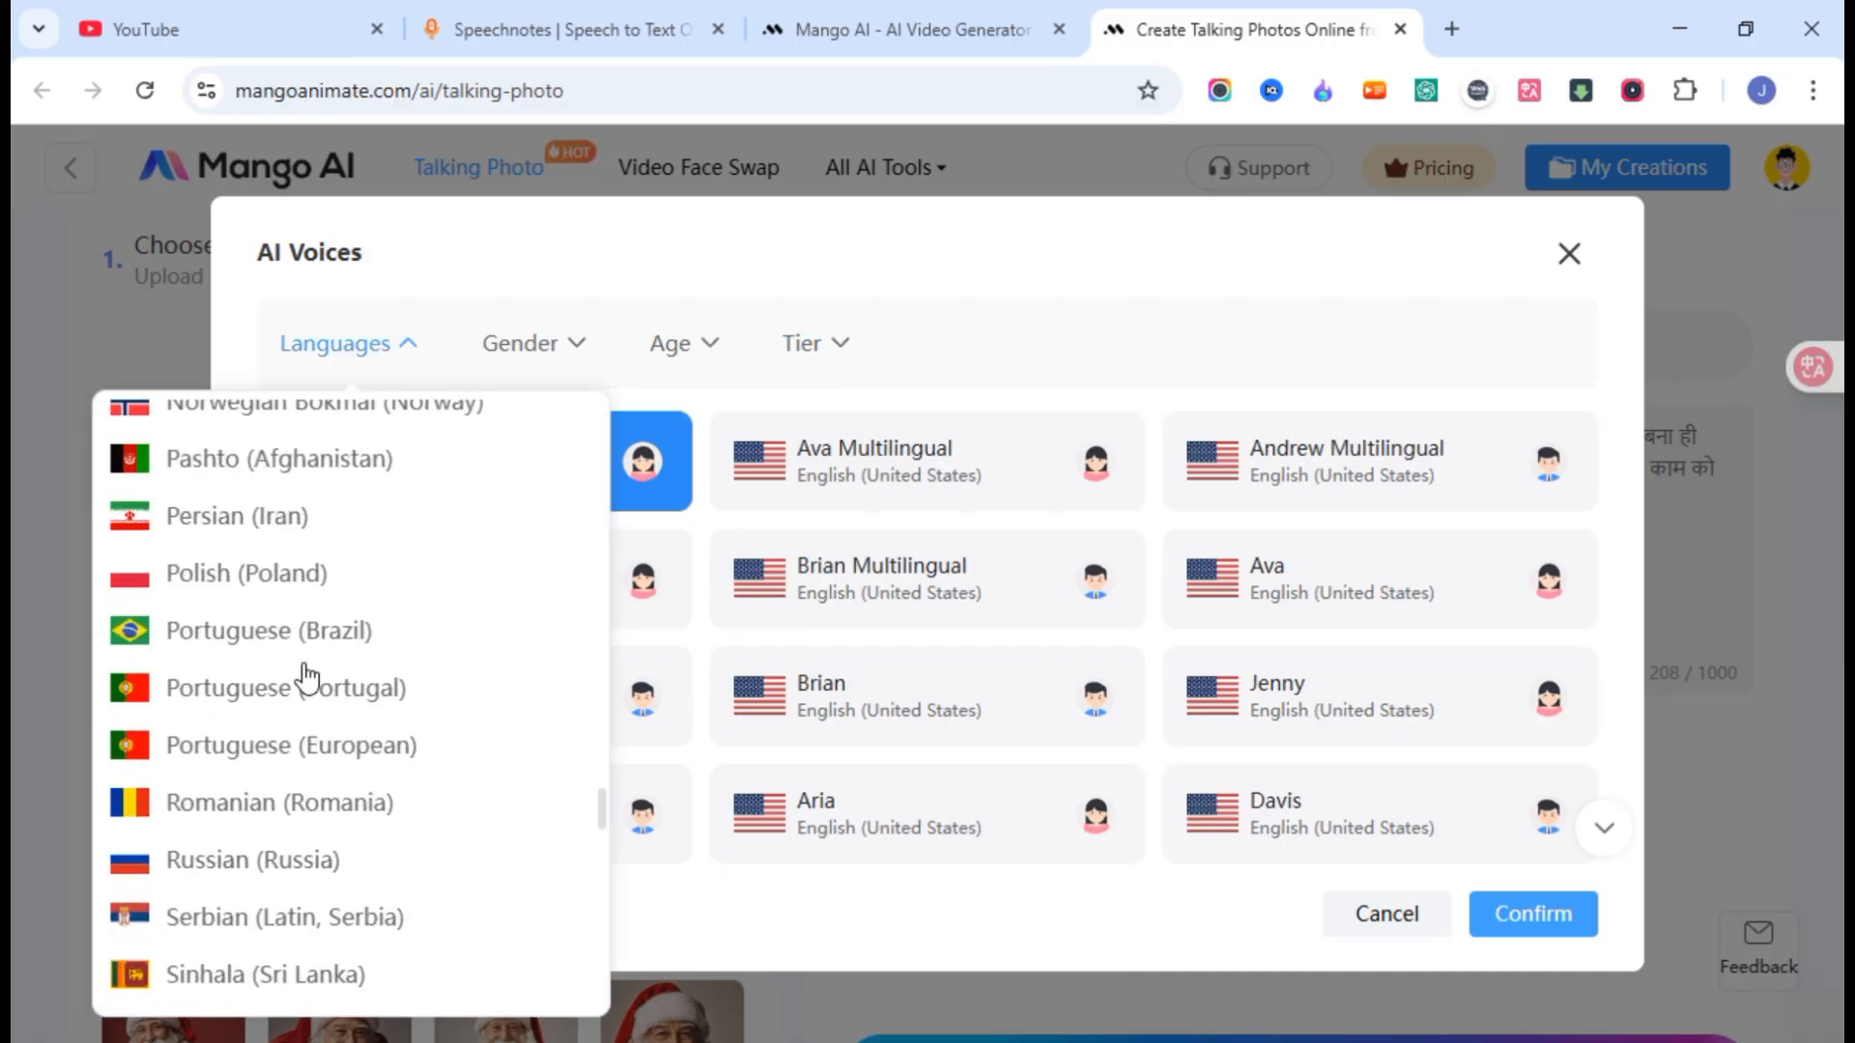
{"action": "scroll", "coordinate": [309, 676], "scroll_direction": "up", "scroll_amount": 20}
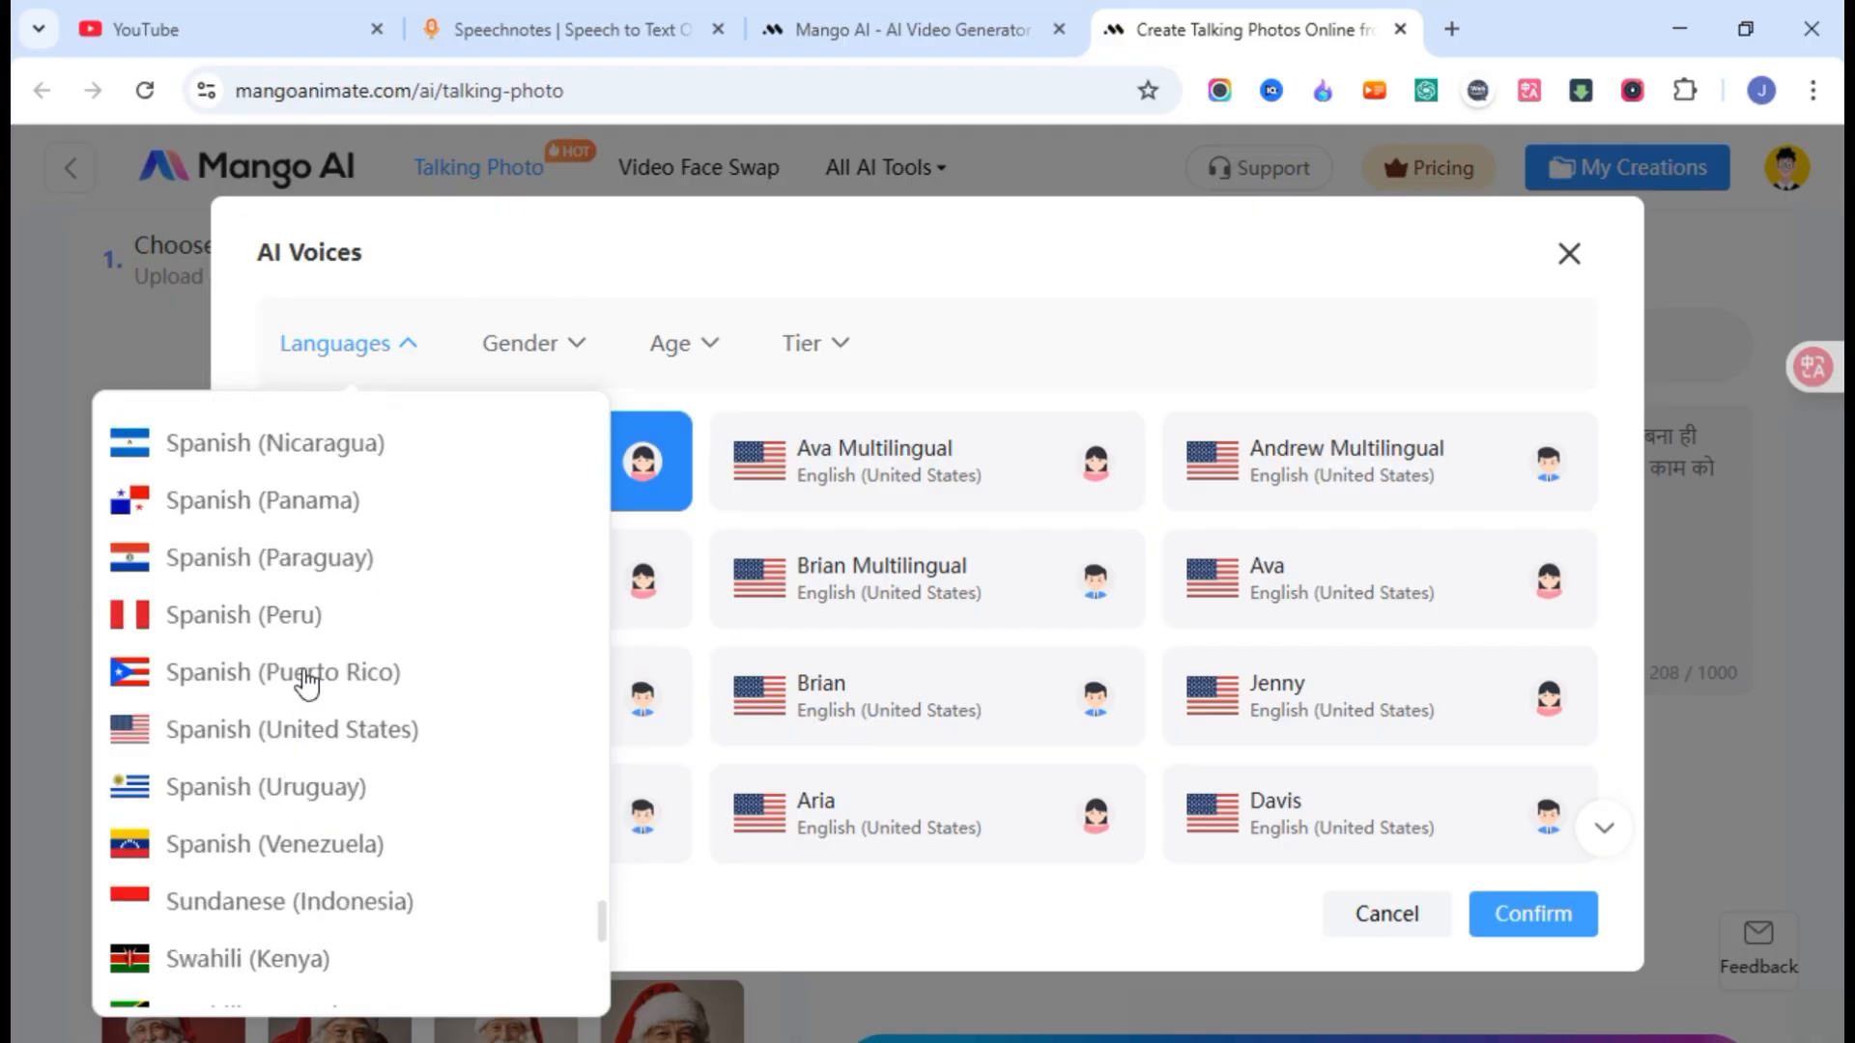
{"action": "scroll", "coordinate": [290, 653], "scroll_direction": "up", "scroll_amount": 10}
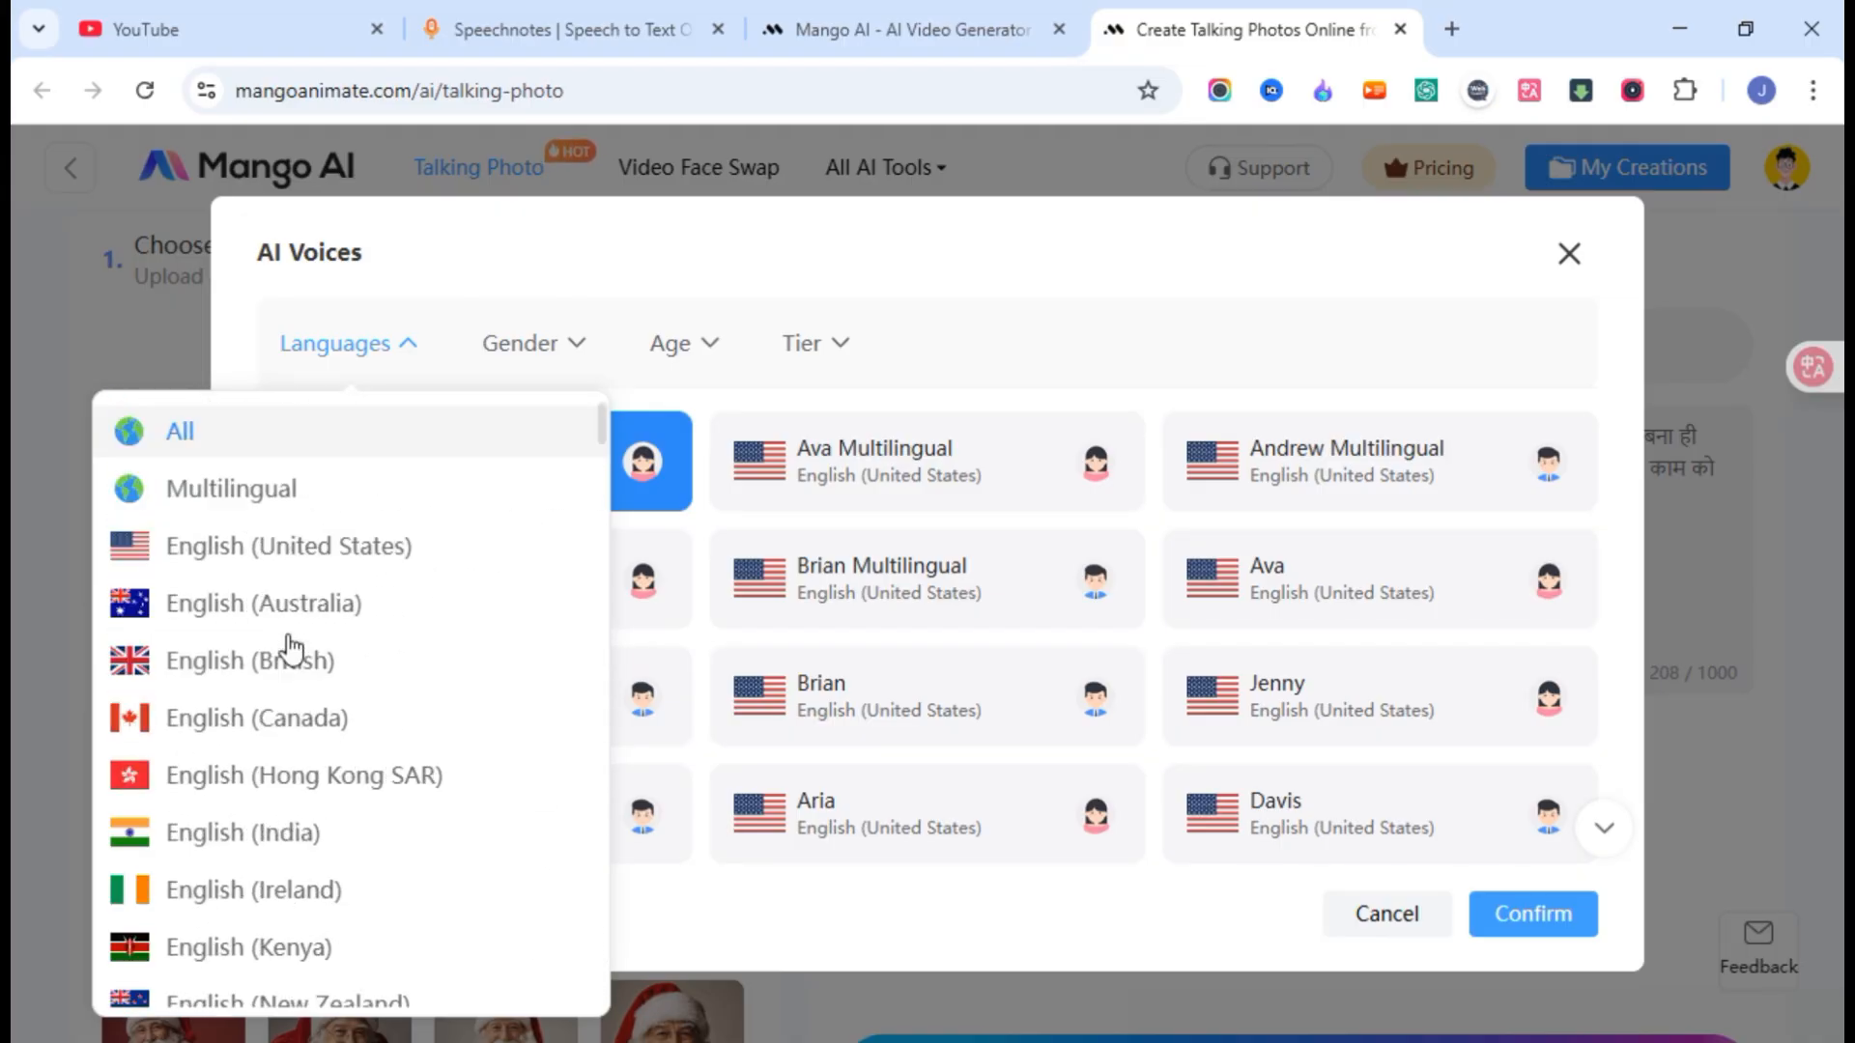
{"action": "scroll", "coordinate": [348, 676], "scroll_direction": "down", "scroll_amount": 20}
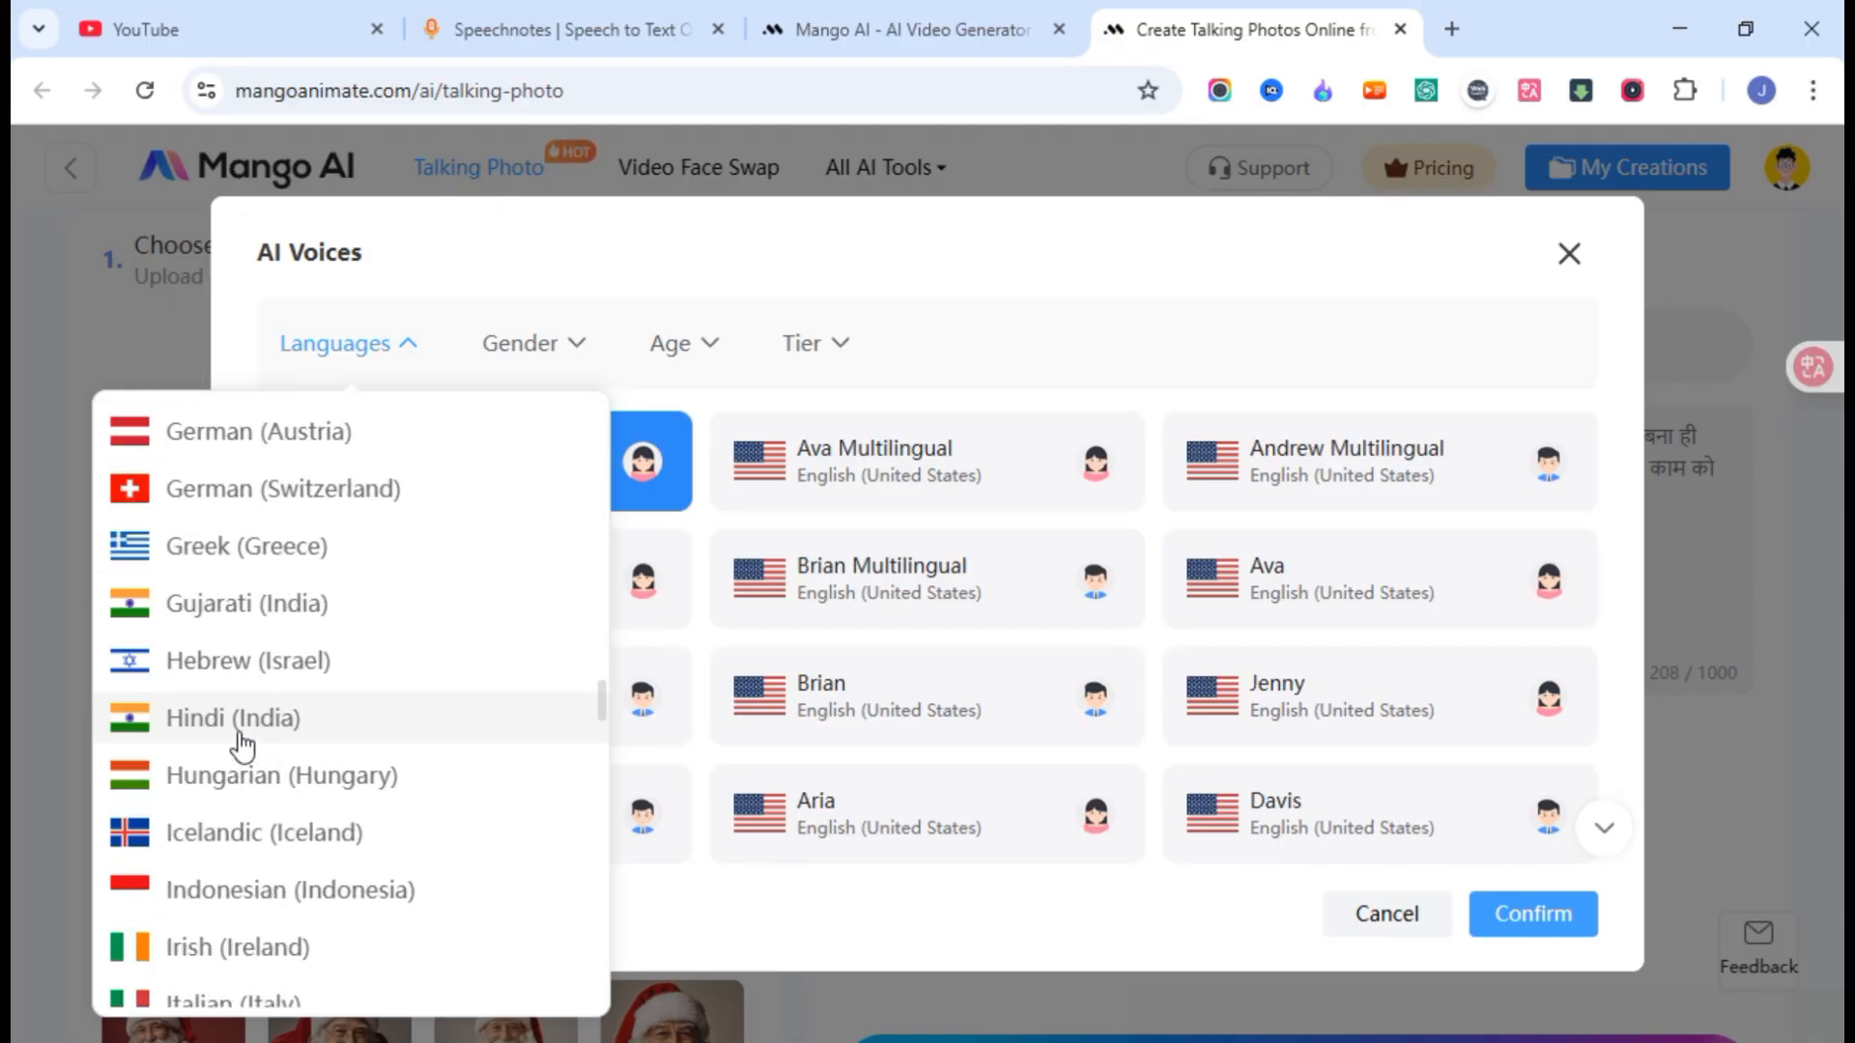
{"action": "left_click", "coordinate": [253, 733]}
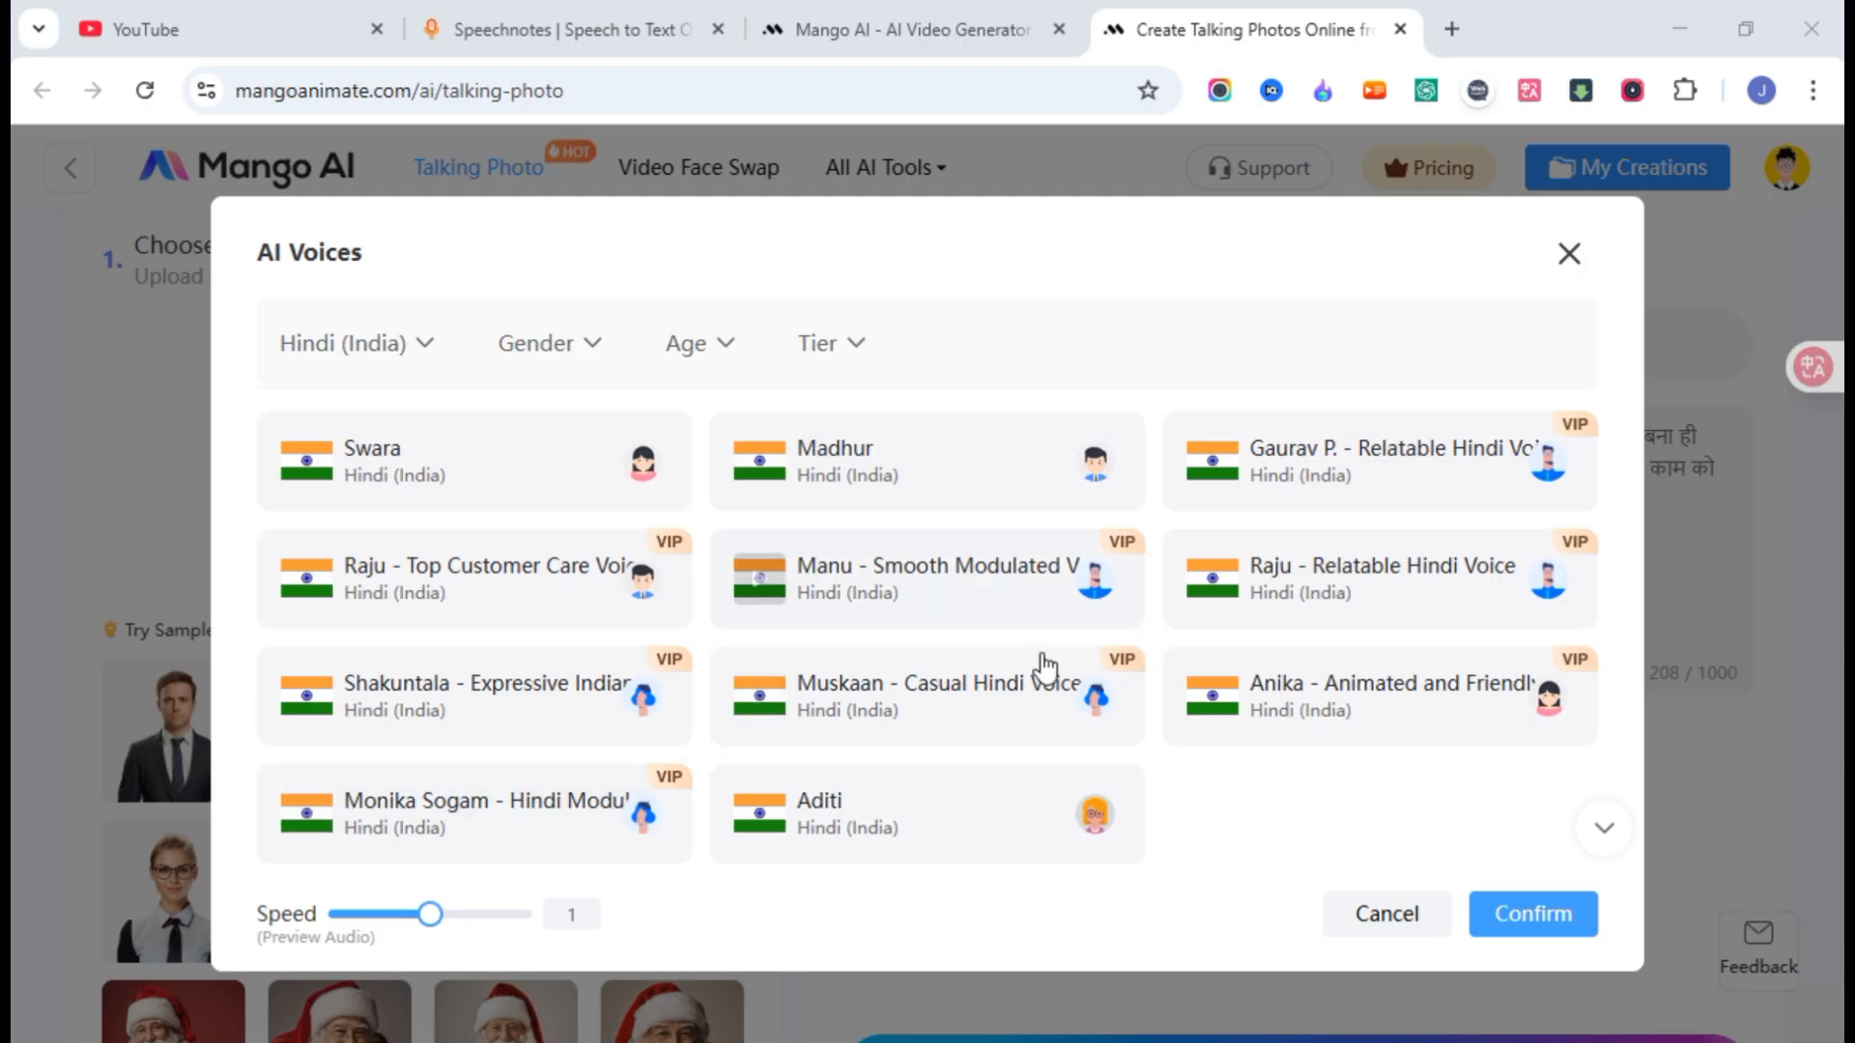
{"action": "left_click", "coordinate": [458, 816]}
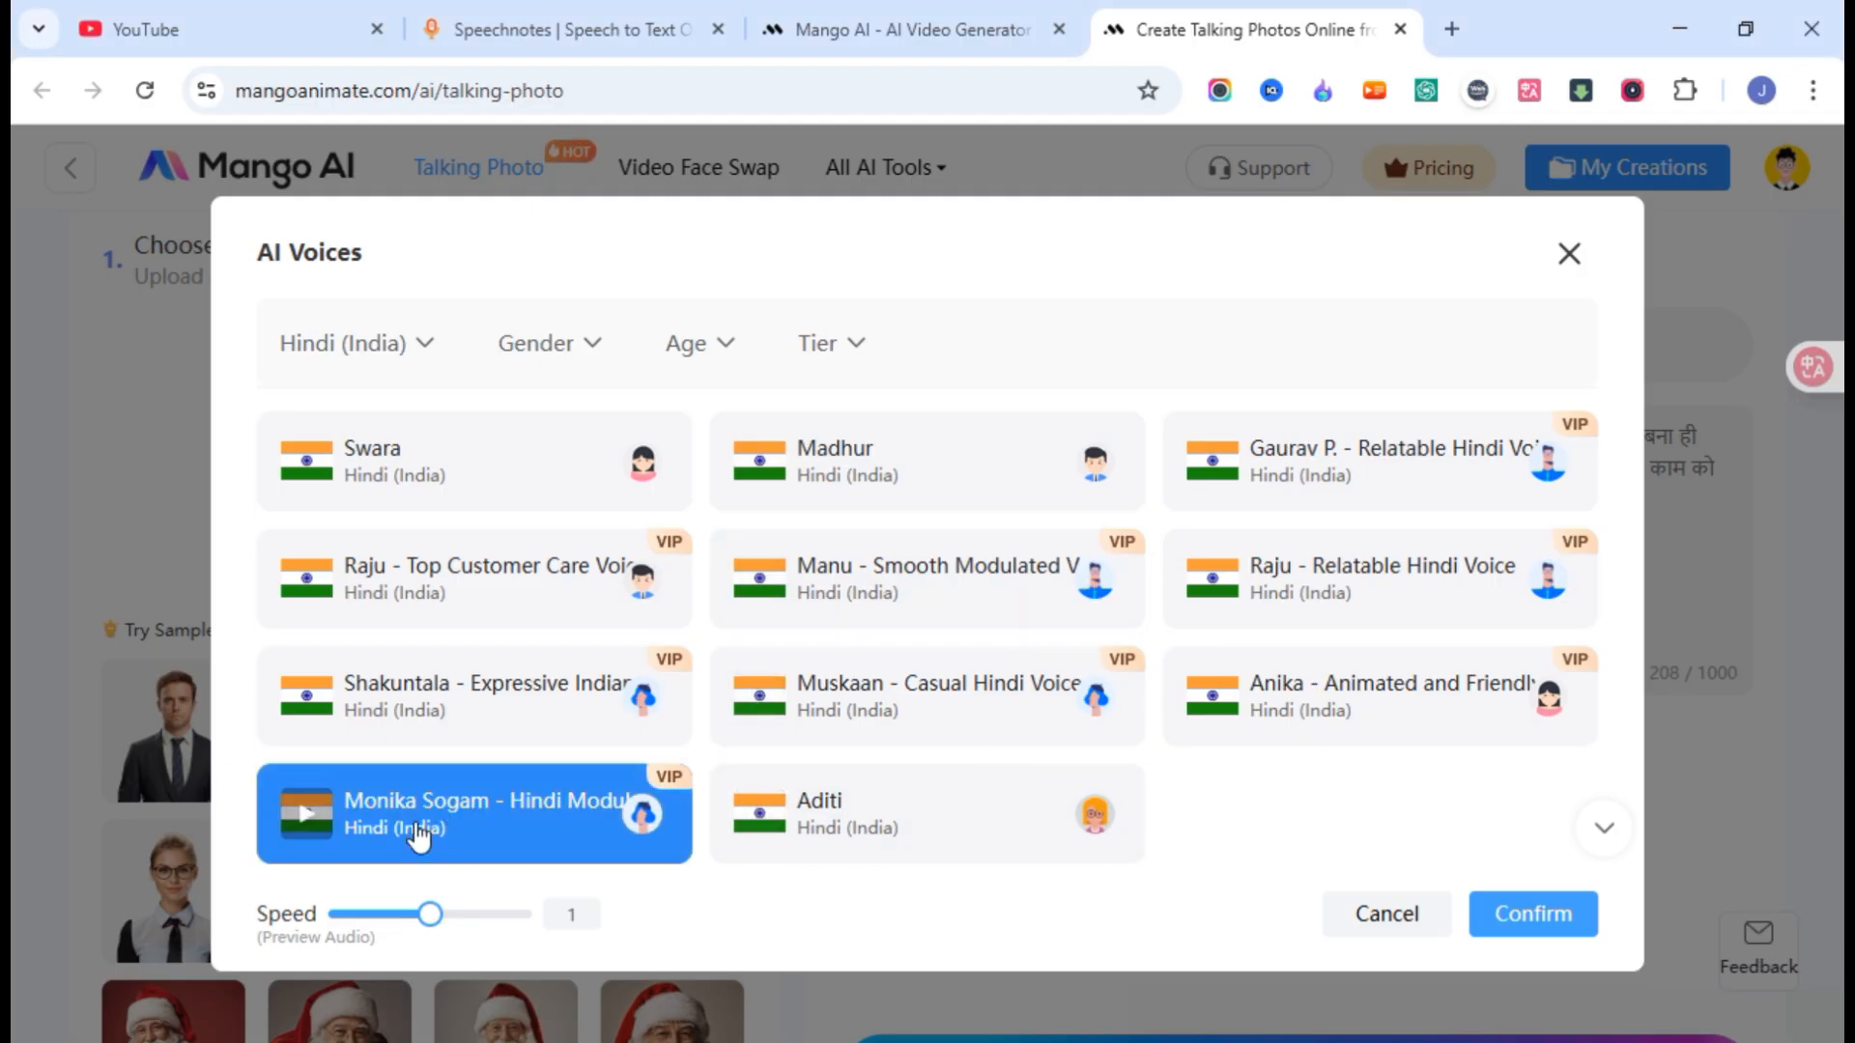
{"action": "left_click", "coordinate": [1539, 915]}
- Review the facial pose options, preview the Small movement, and keep the facial pose at Medium
{"action": "scroll", "coordinate": [1338, 800], "scroll_direction": "down", "scroll_amount": 2}
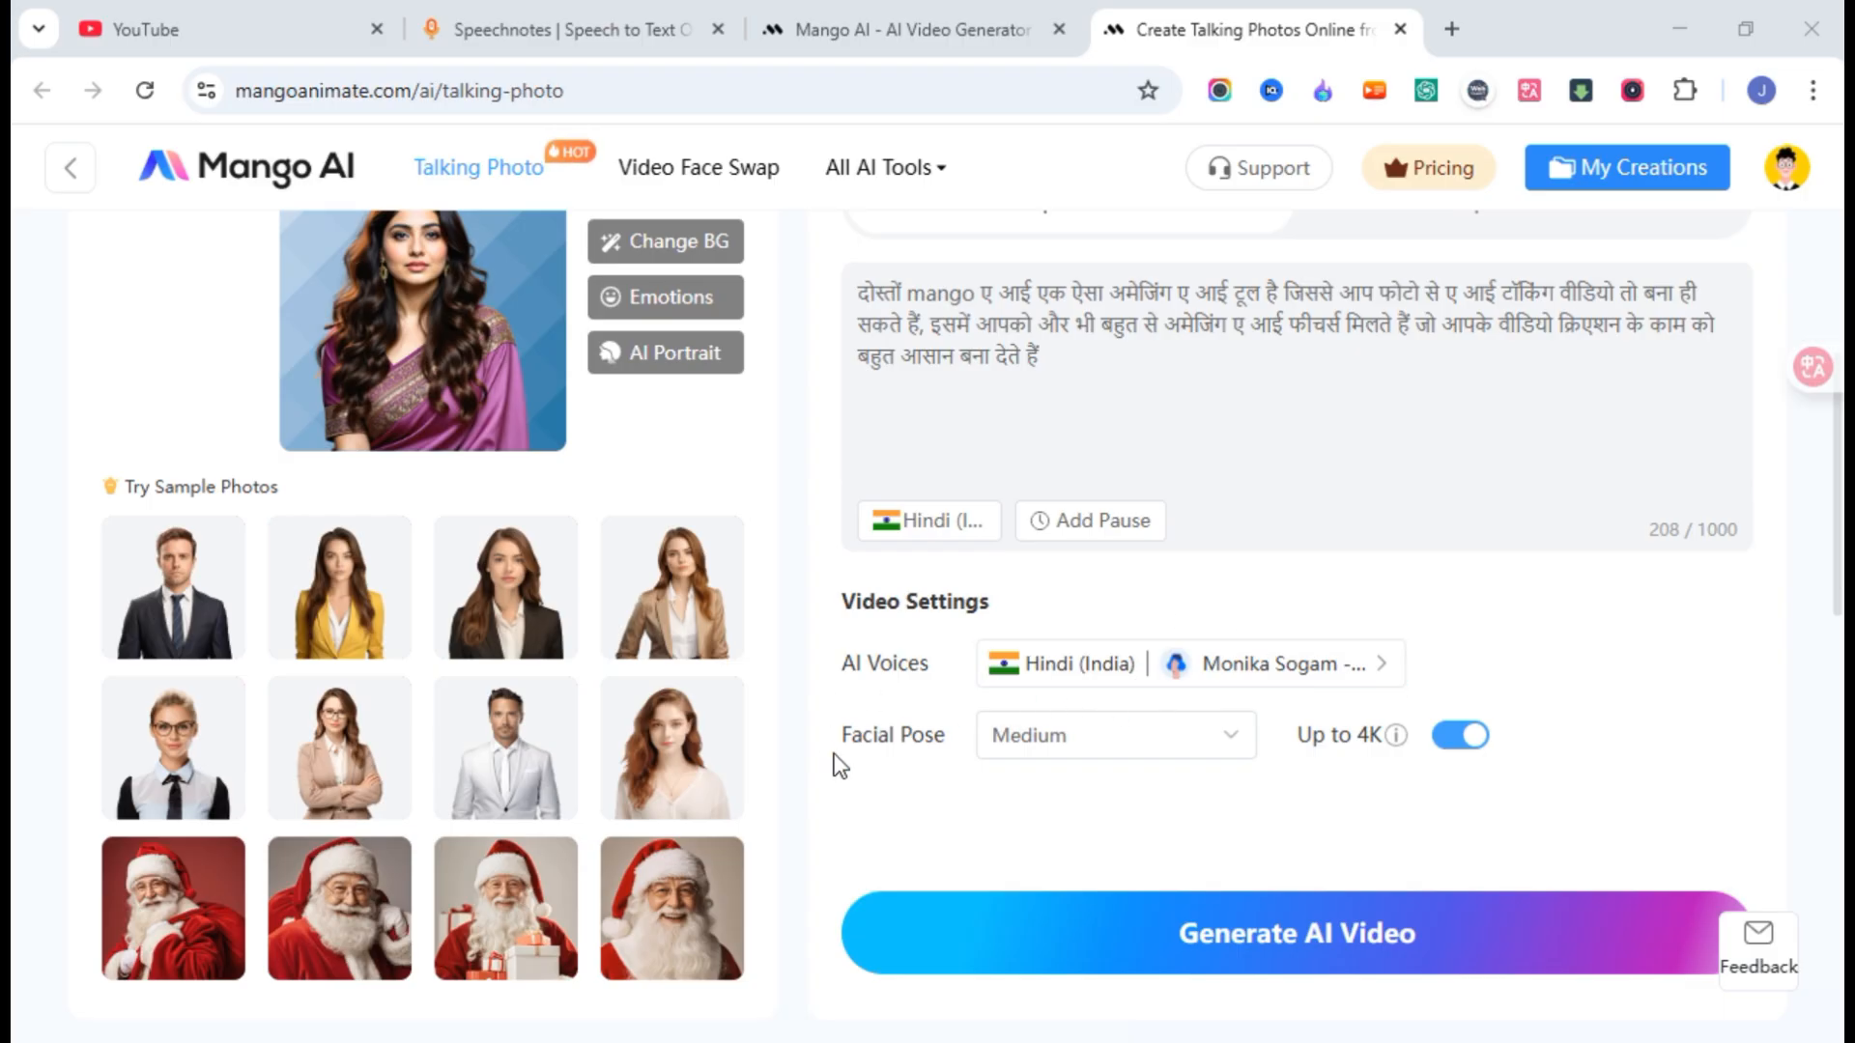
{"action": "left_click", "coordinate": [1167, 756]}
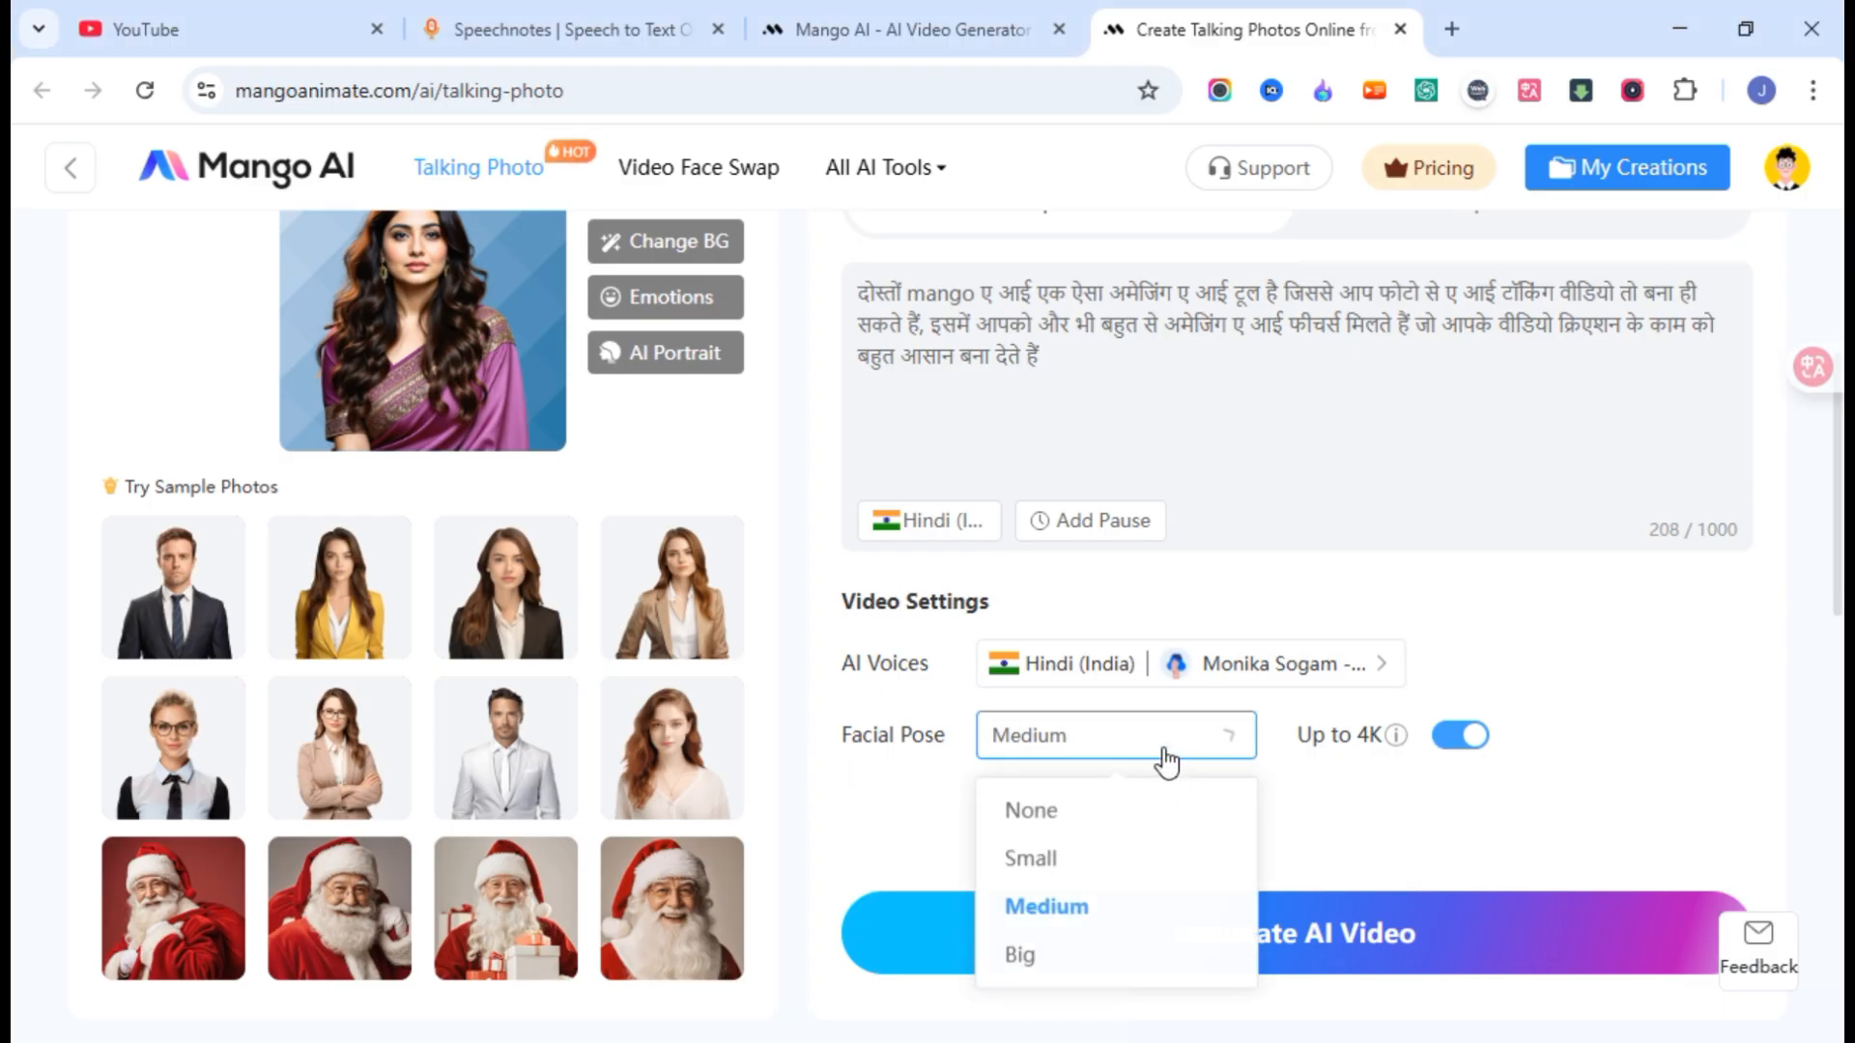
{"action": "mouse_move", "coordinate": [1026, 858]}
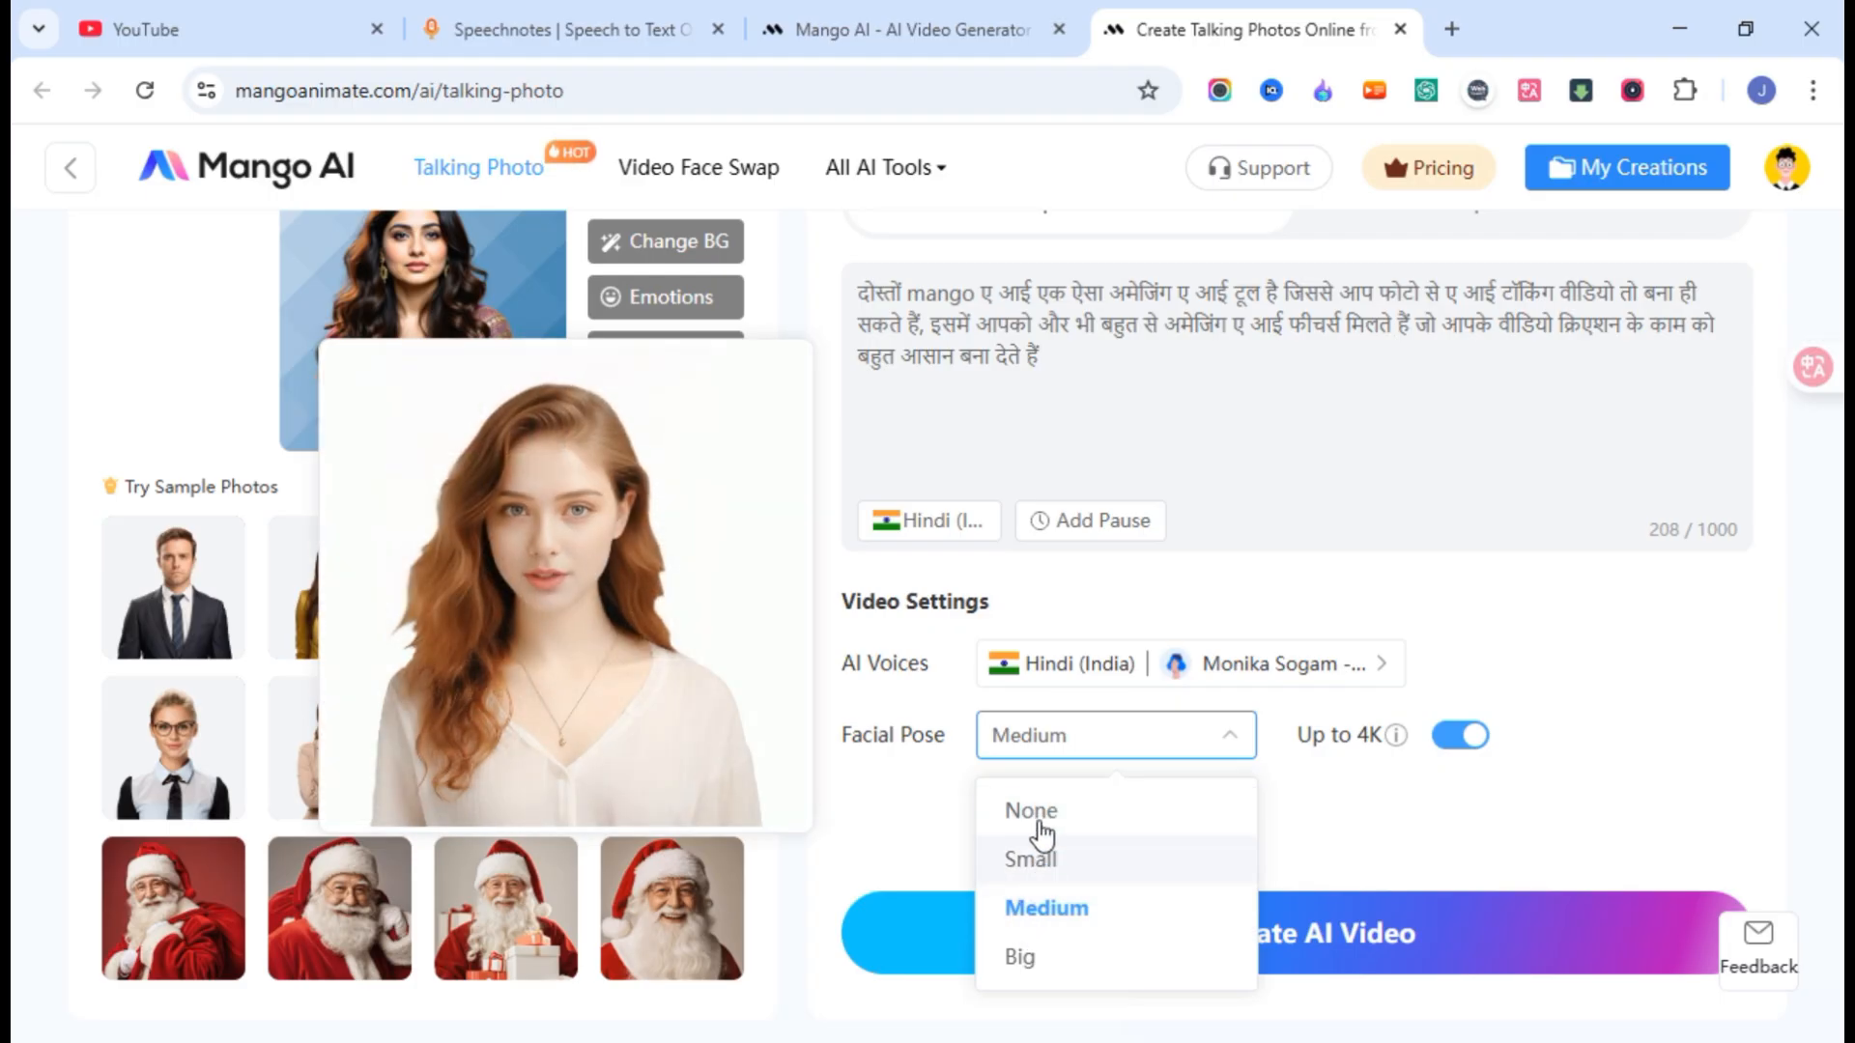
{"action": "left_click", "coordinate": [1068, 927]}
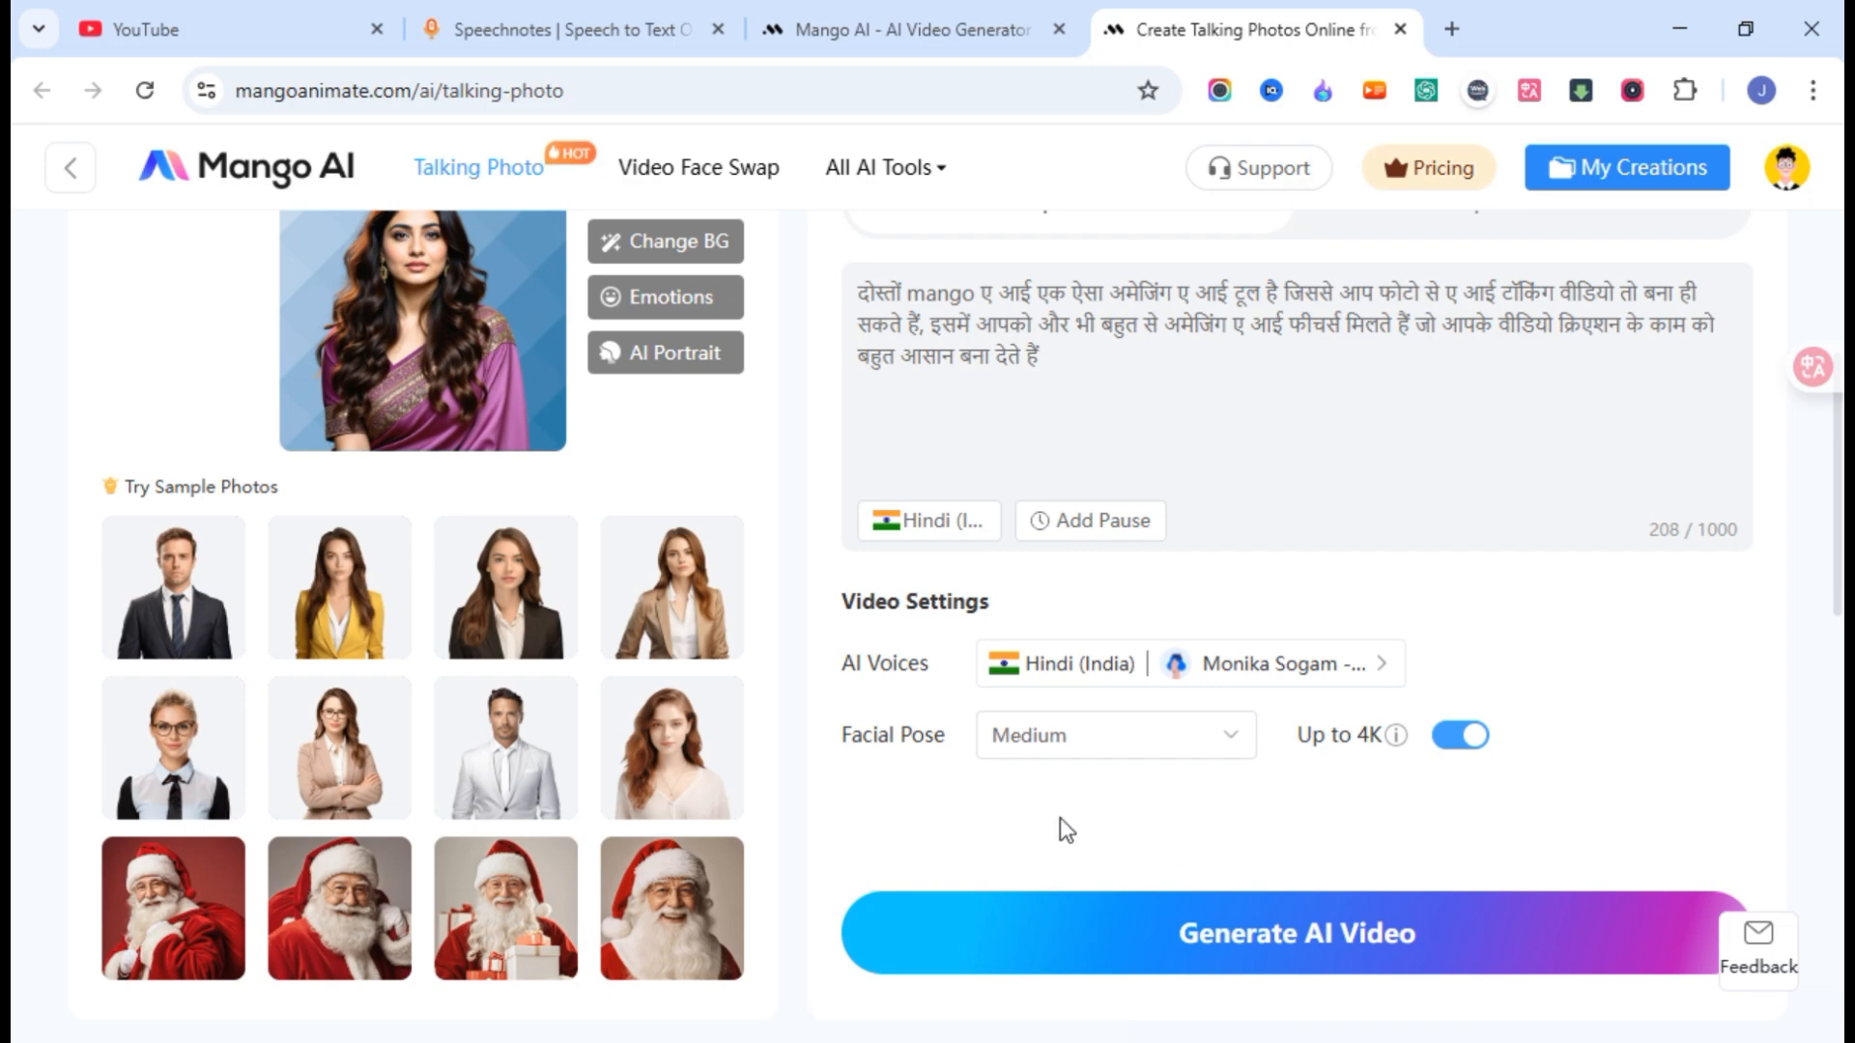
- Generate the AI talking photo video and play the finished result
{"action": "left_click", "coordinate": [1278, 952]}
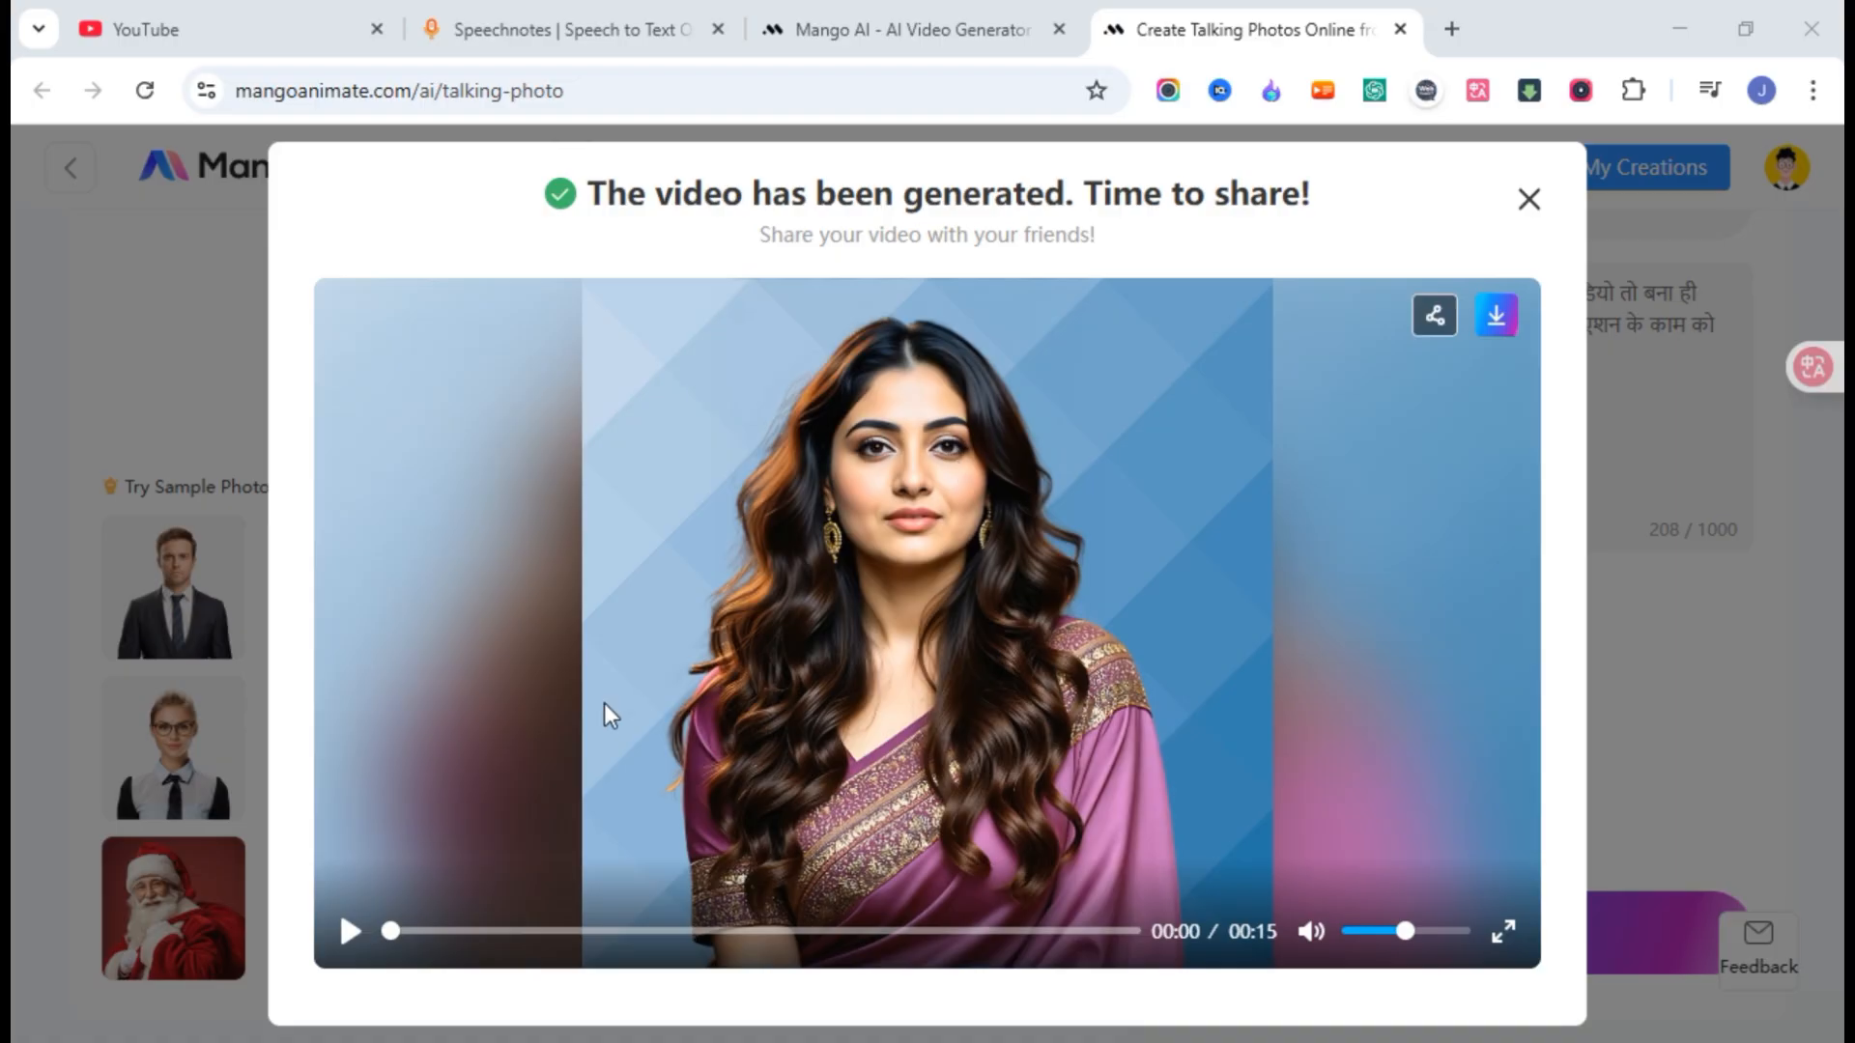
{"action": "left_click", "coordinate": [351, 934]}
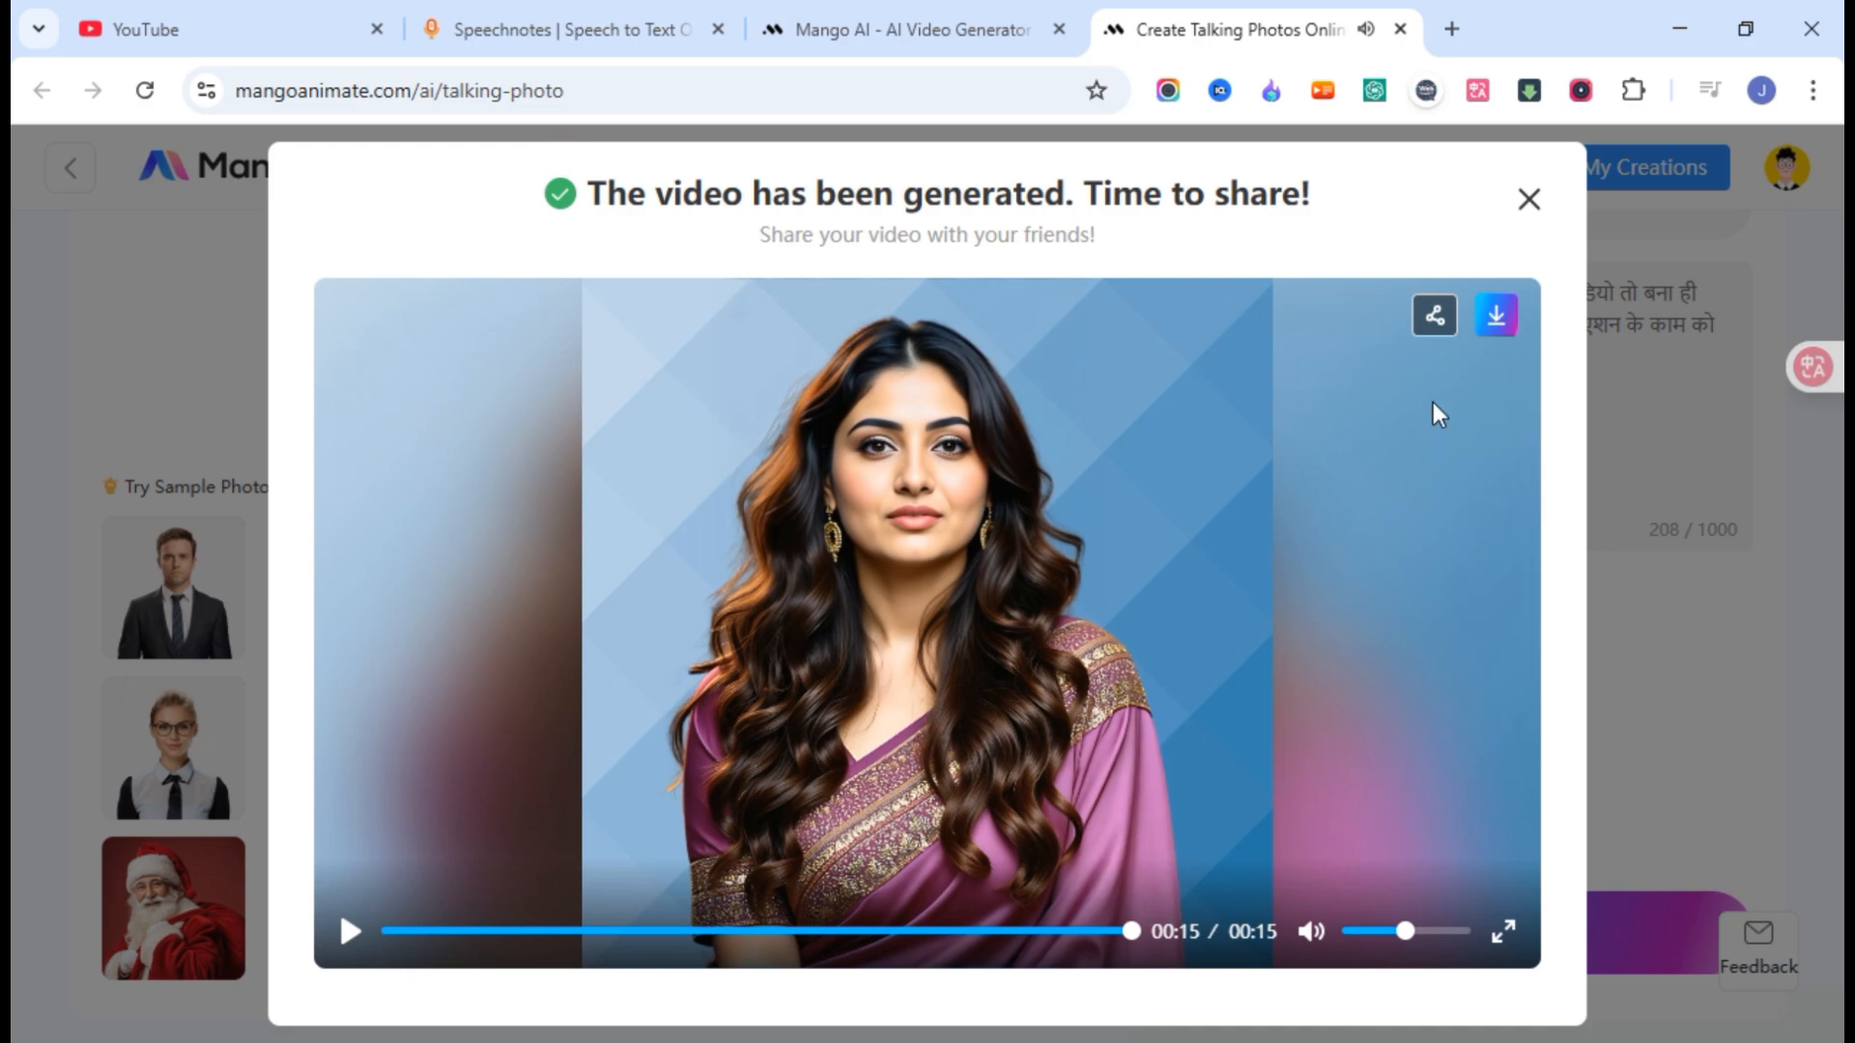
- Download the generated talking photo video and close the result
{"action": "left_click", "coordinate": [1498, 322]}
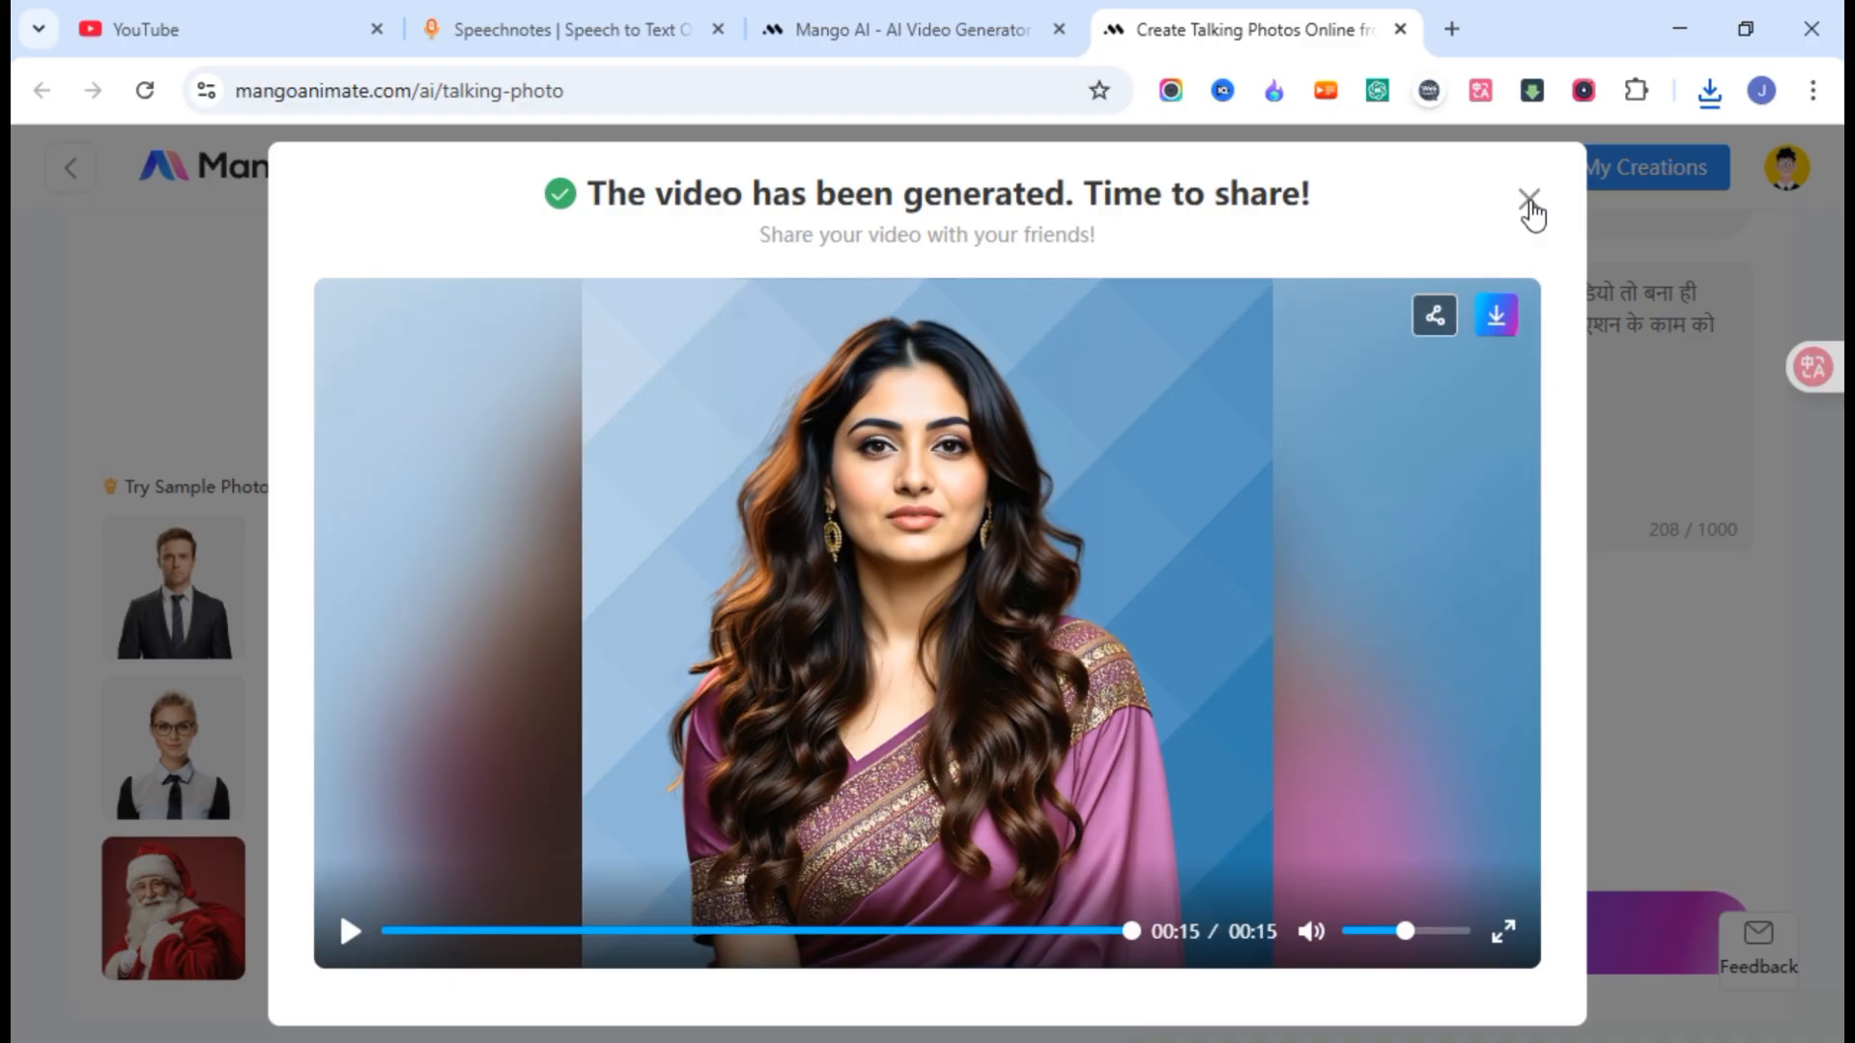
{"action": "left_click", "coordinate": [1530, 204]}
- Replace the uploaded portrait with the photo of the elderly man in an orange turban
{"action": "scroll", "coordinate": [431, 579], "scroll_direction": "up", "scroll_amount": 3}
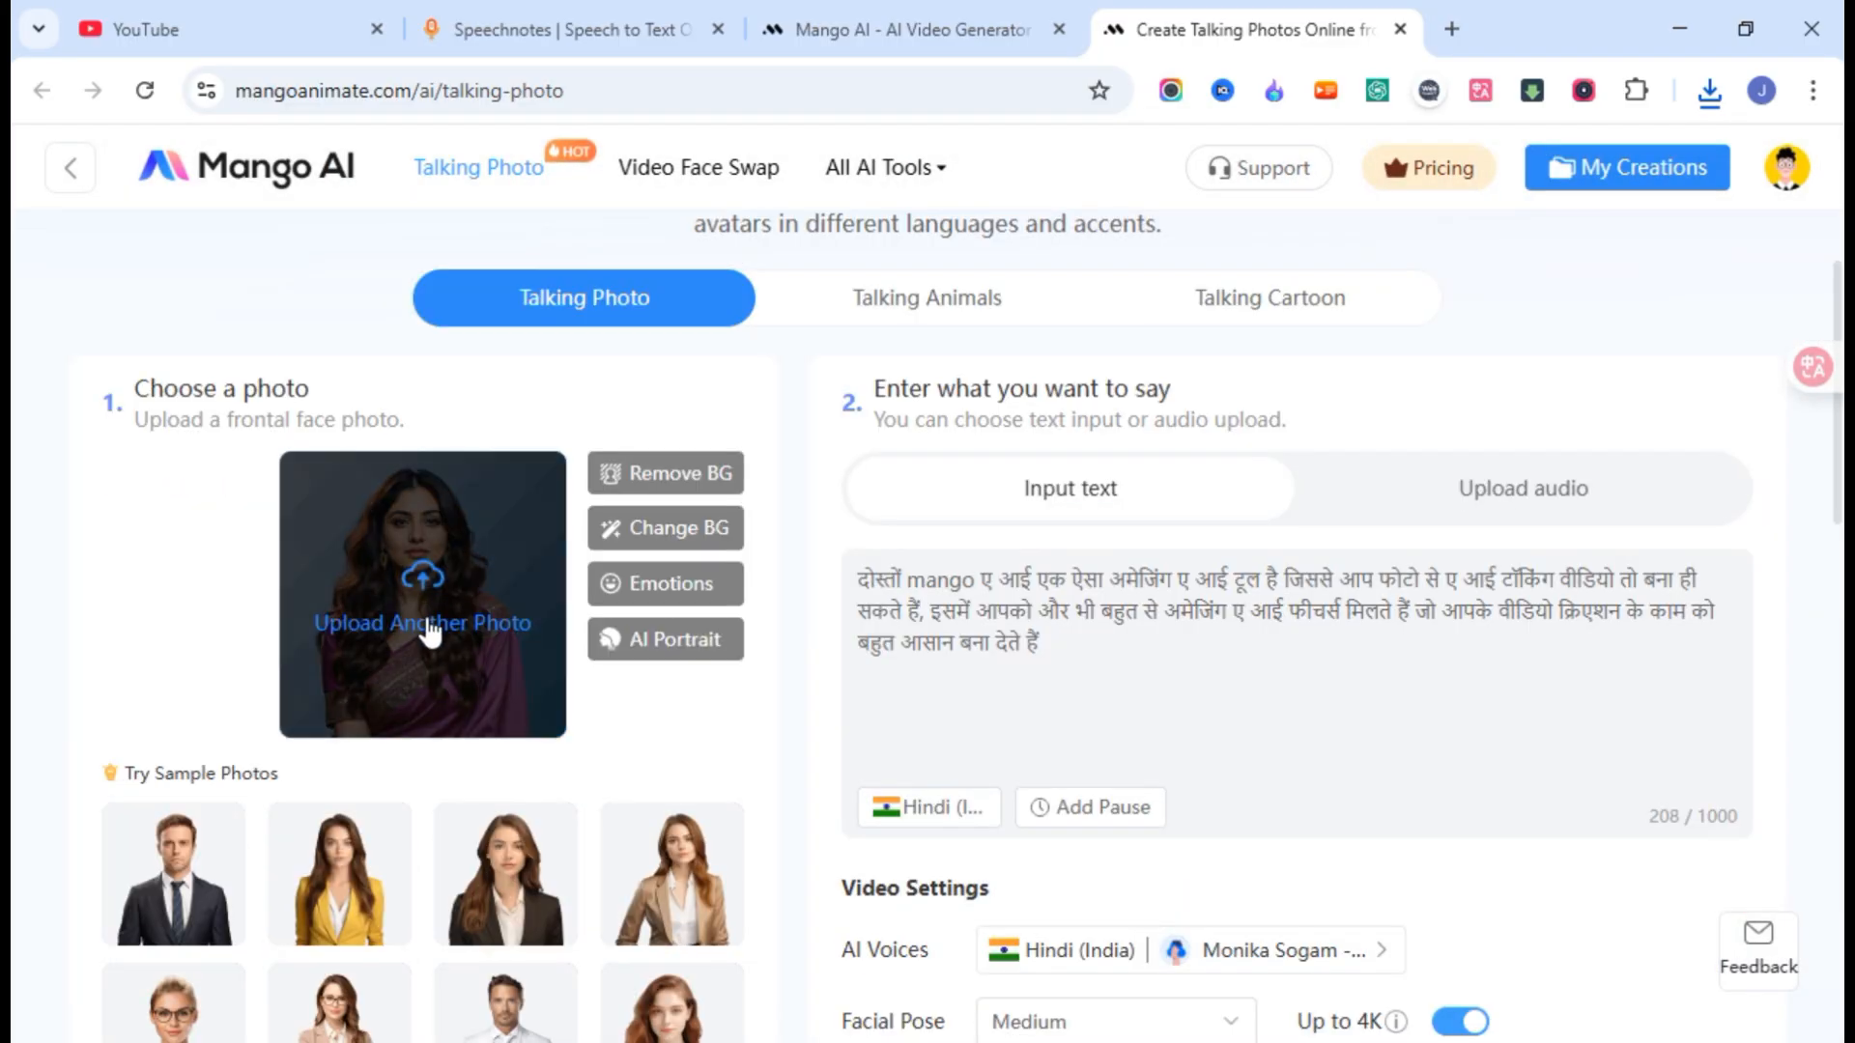
{"action": "left_click", "coordinate": [431, 634]}
{"action": "double_click", "coordinate": [427, 194]}
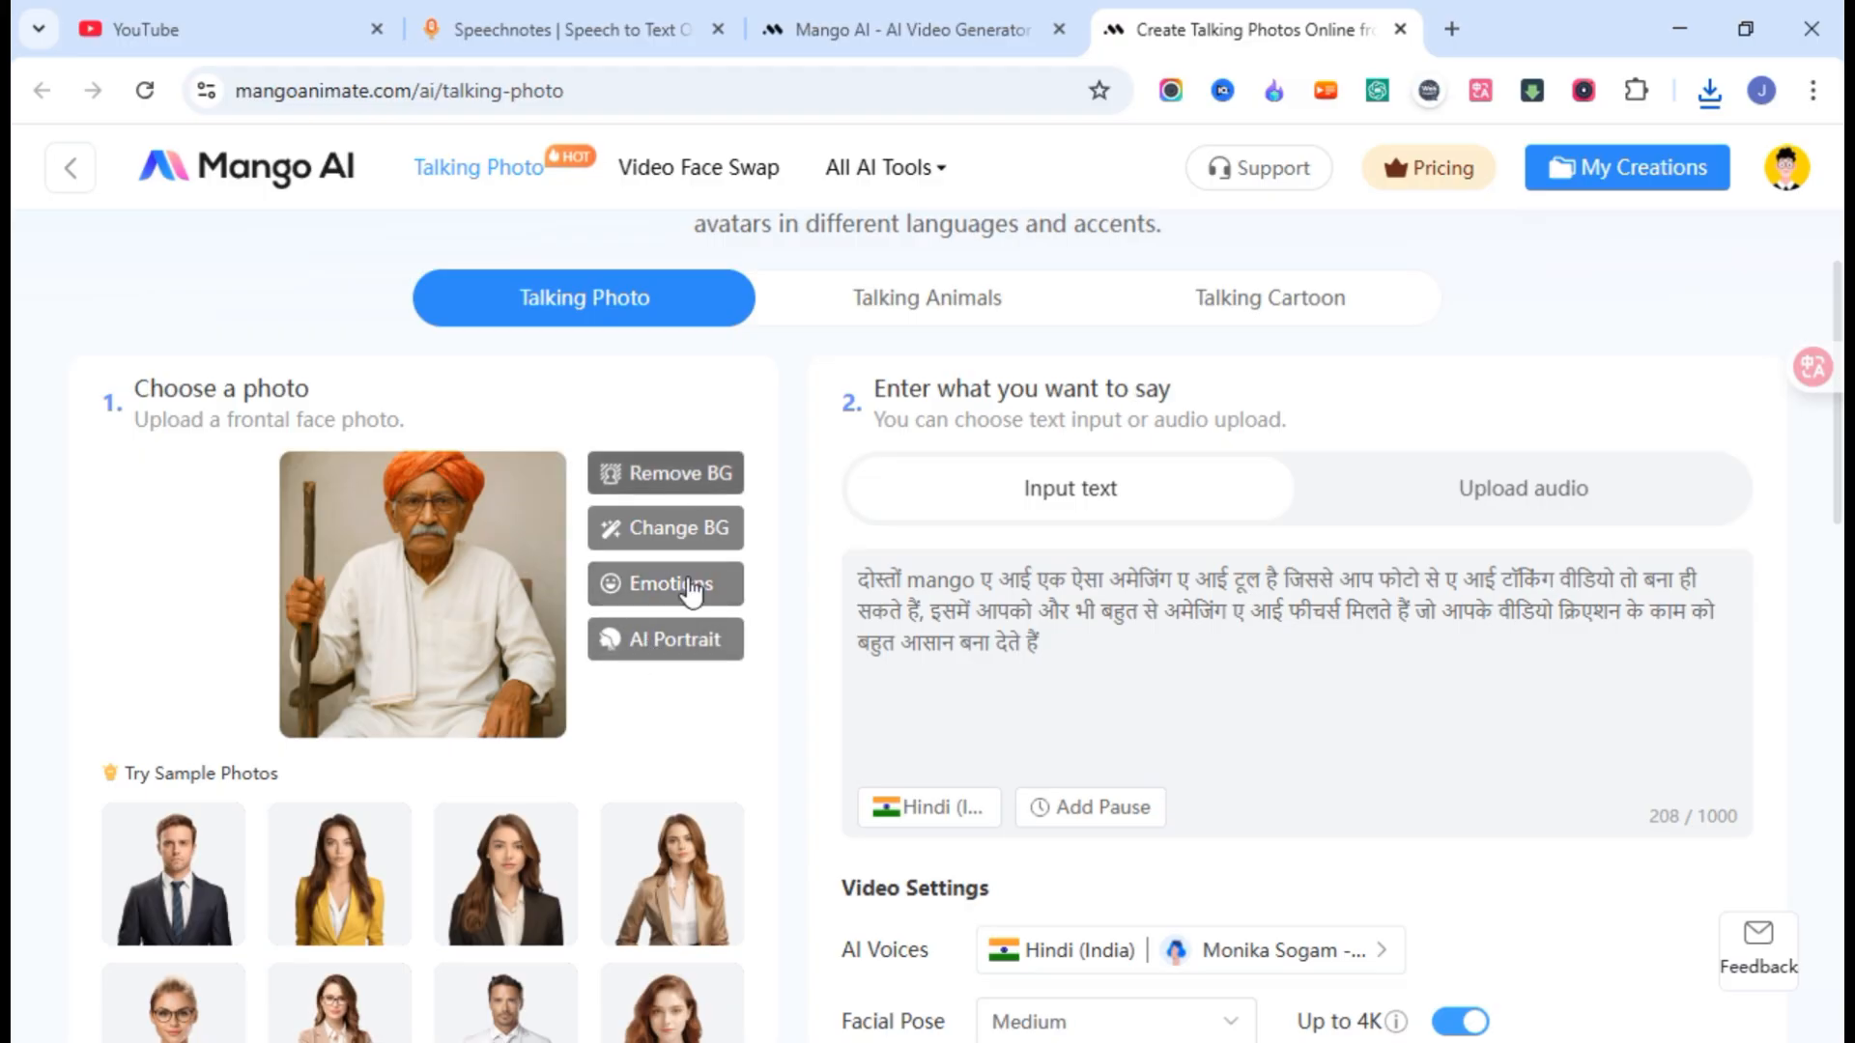
- Switch the speech input to audio upload and upload the file "voice dada" for the elderly man's photo
{"action": "left_click", "coordinate": [1493, 497]}
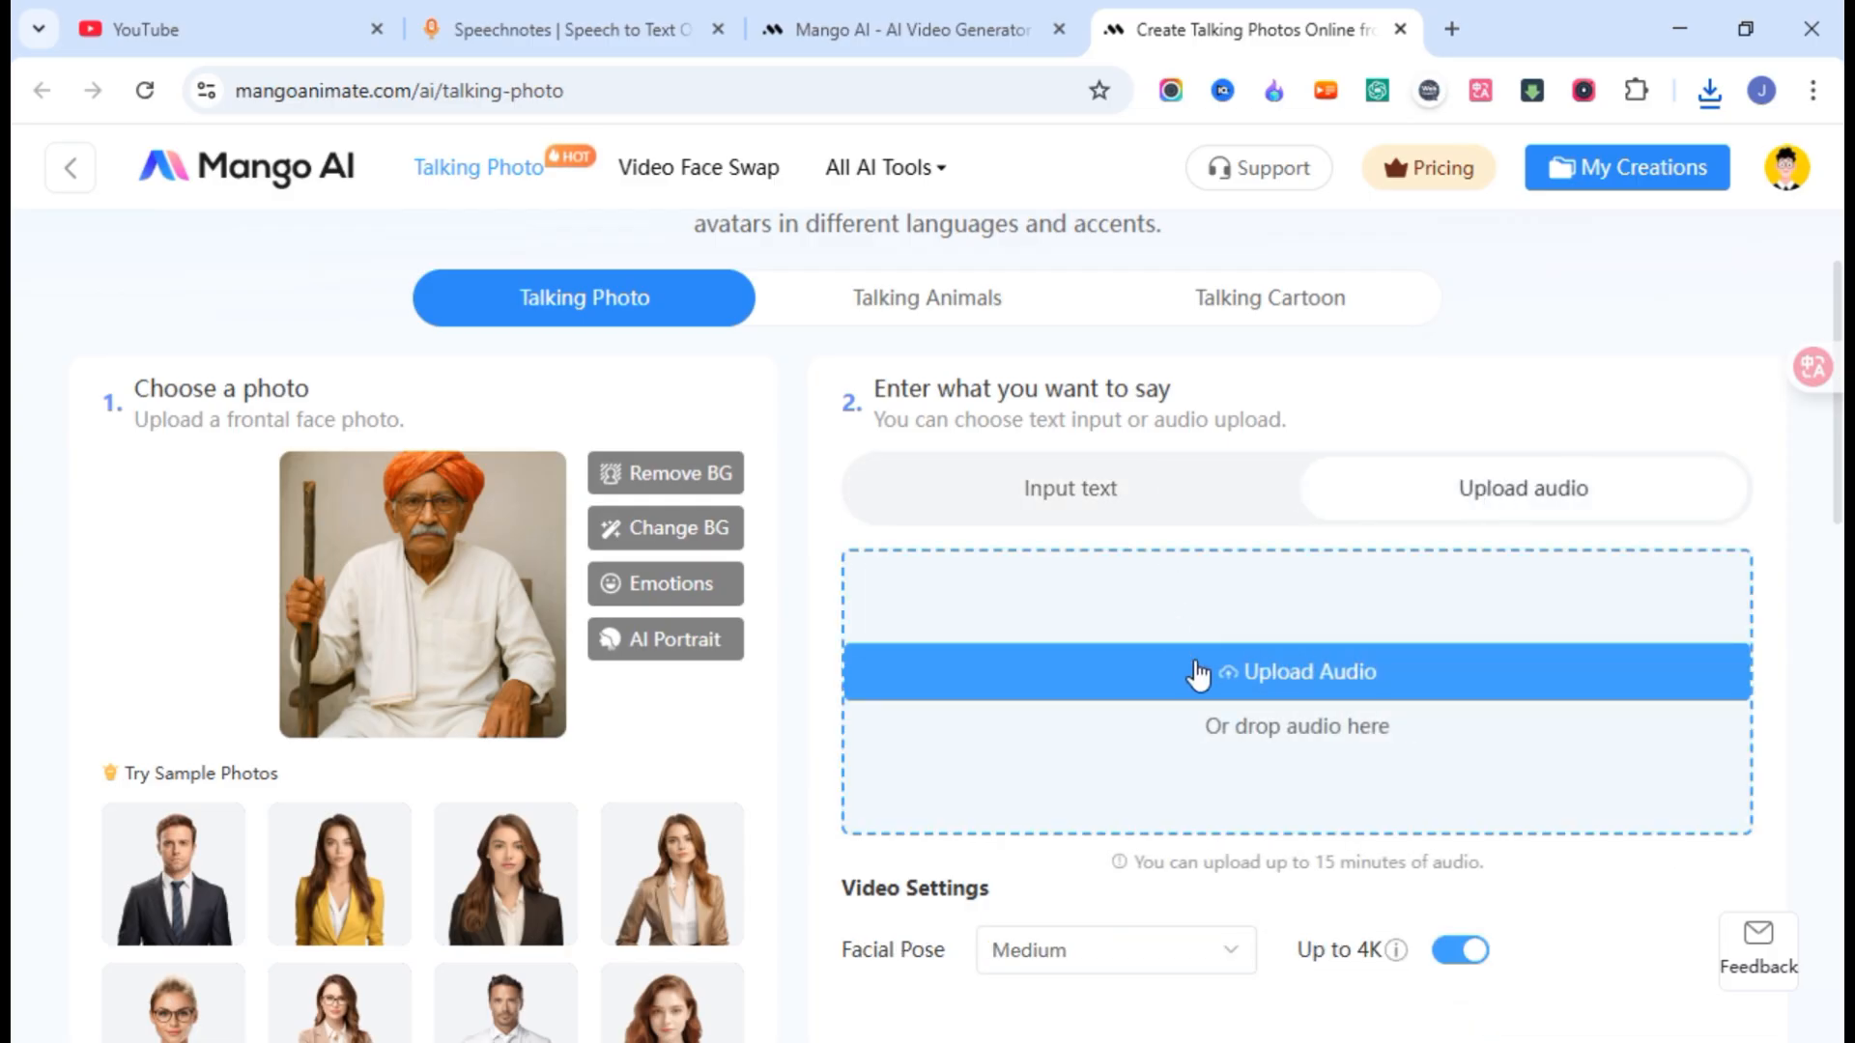
{"action": "left_click", "coordinate": [1321, 681]}
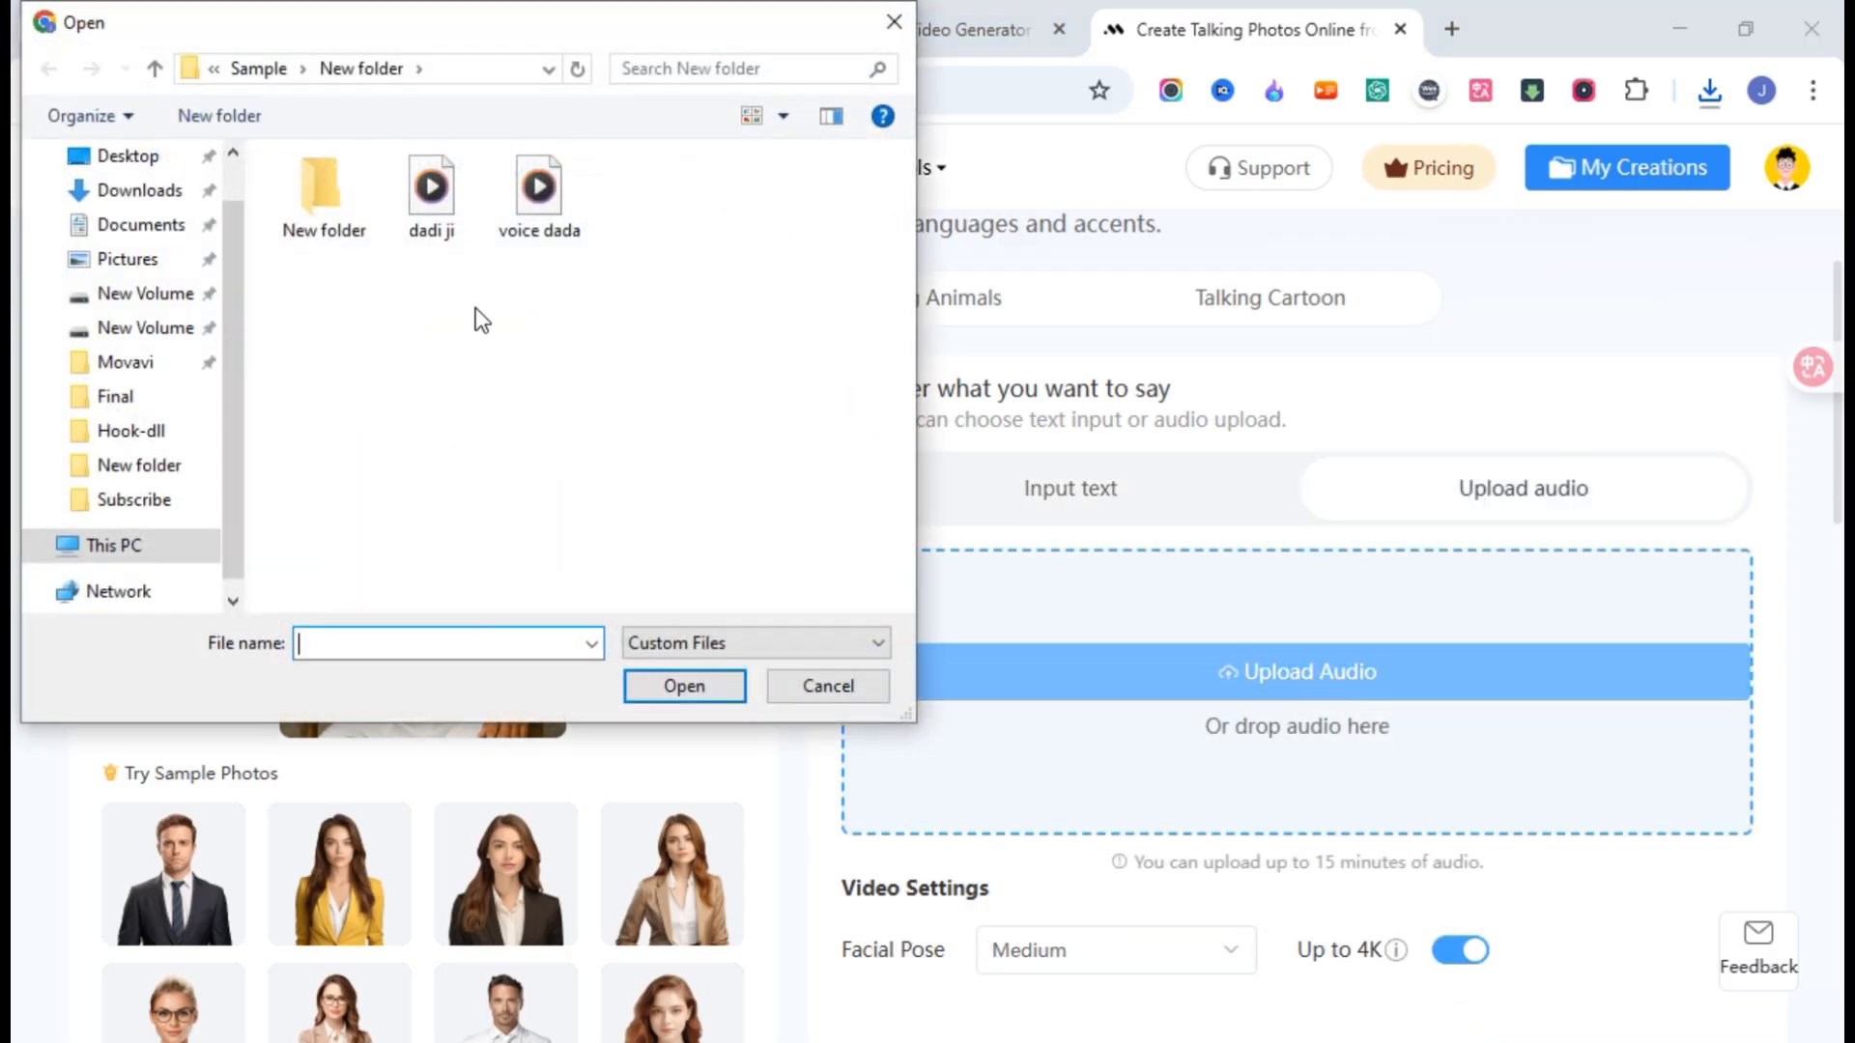
{"action": "left_click", "coordinate": [456, 203]}
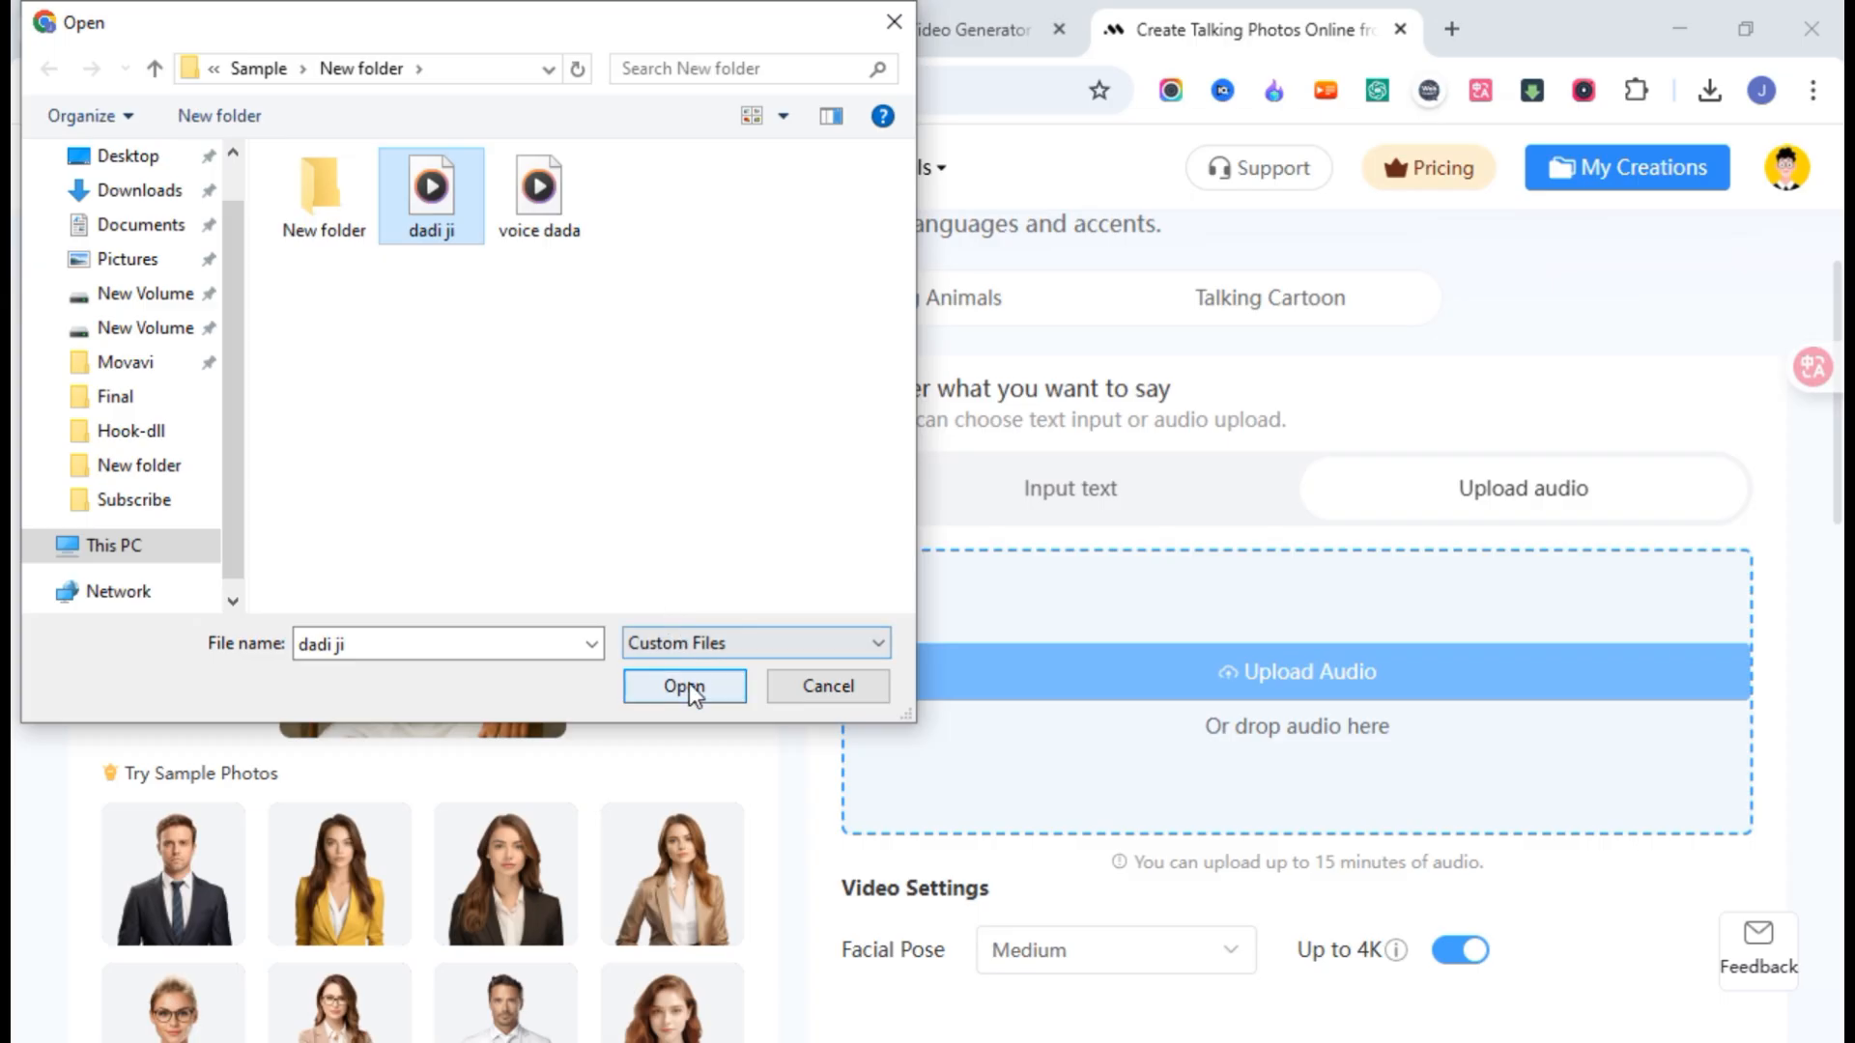
{"action": "left_click", "coordinate": [539, 198]}
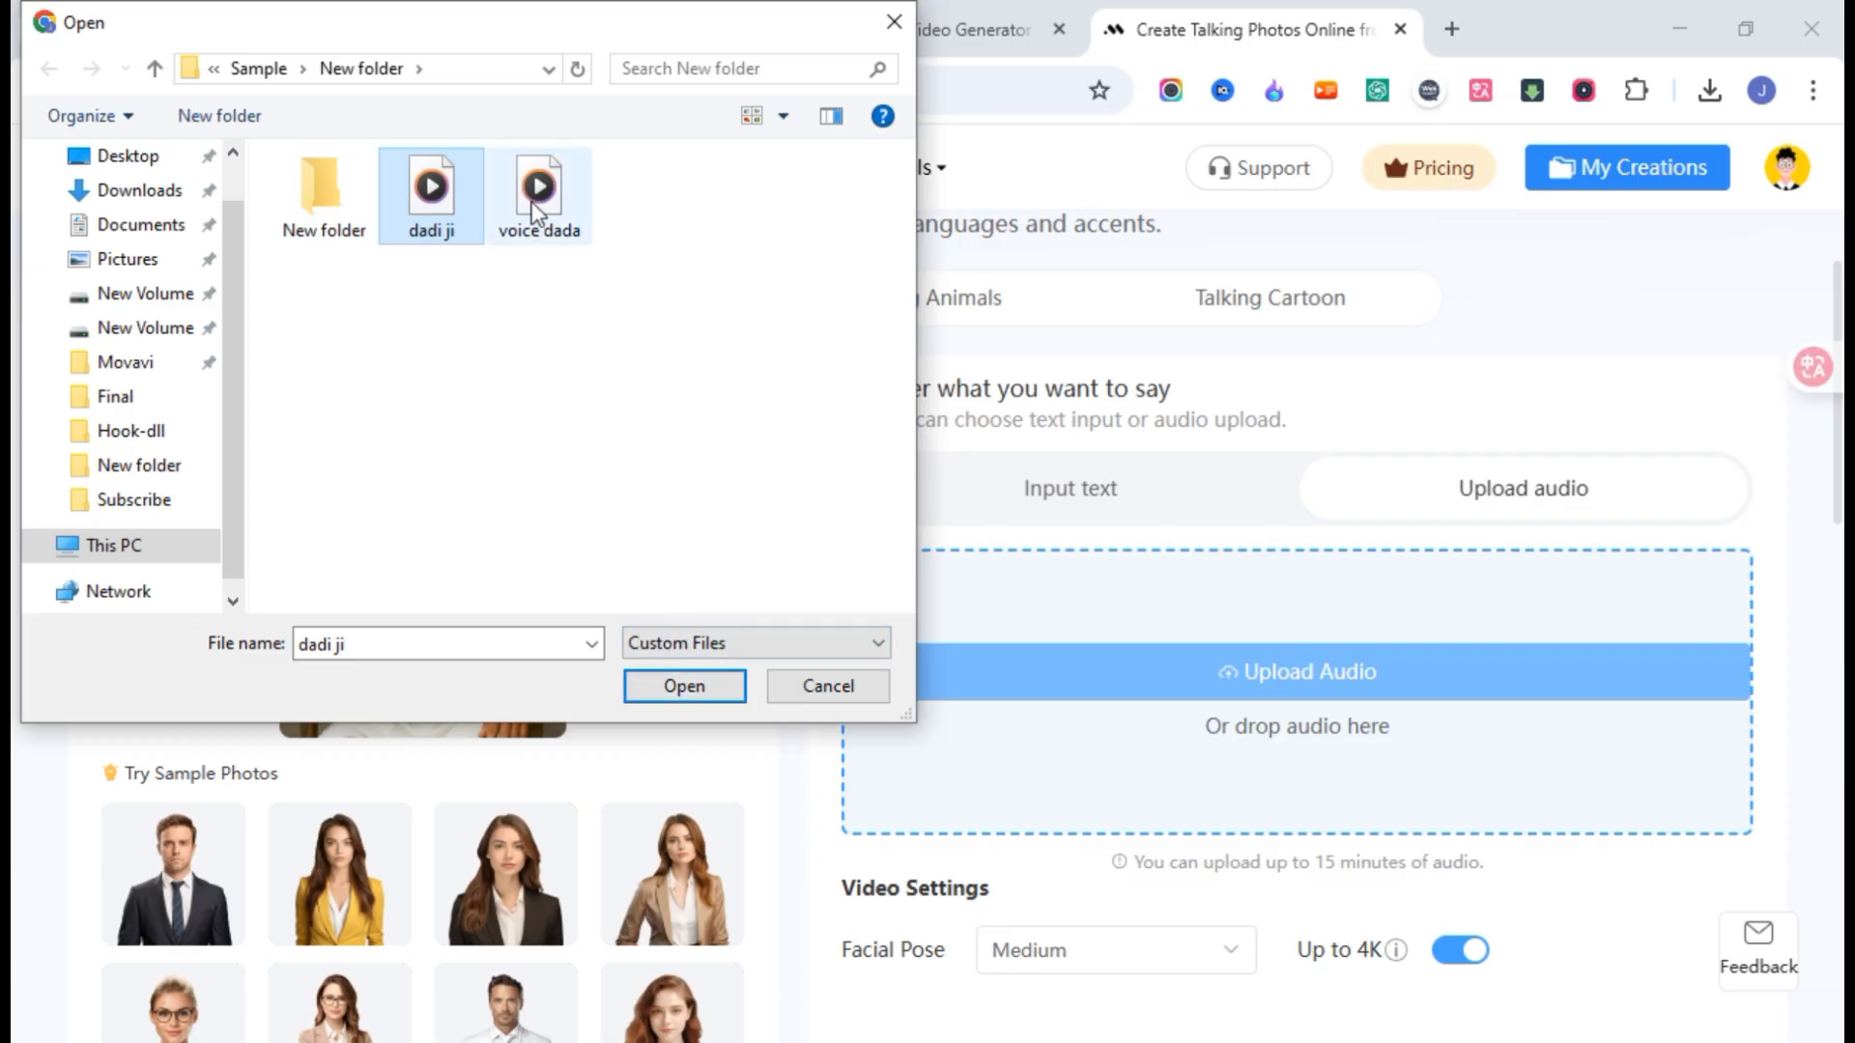
{"action": "left_click", "coordinate": [683, 687]}
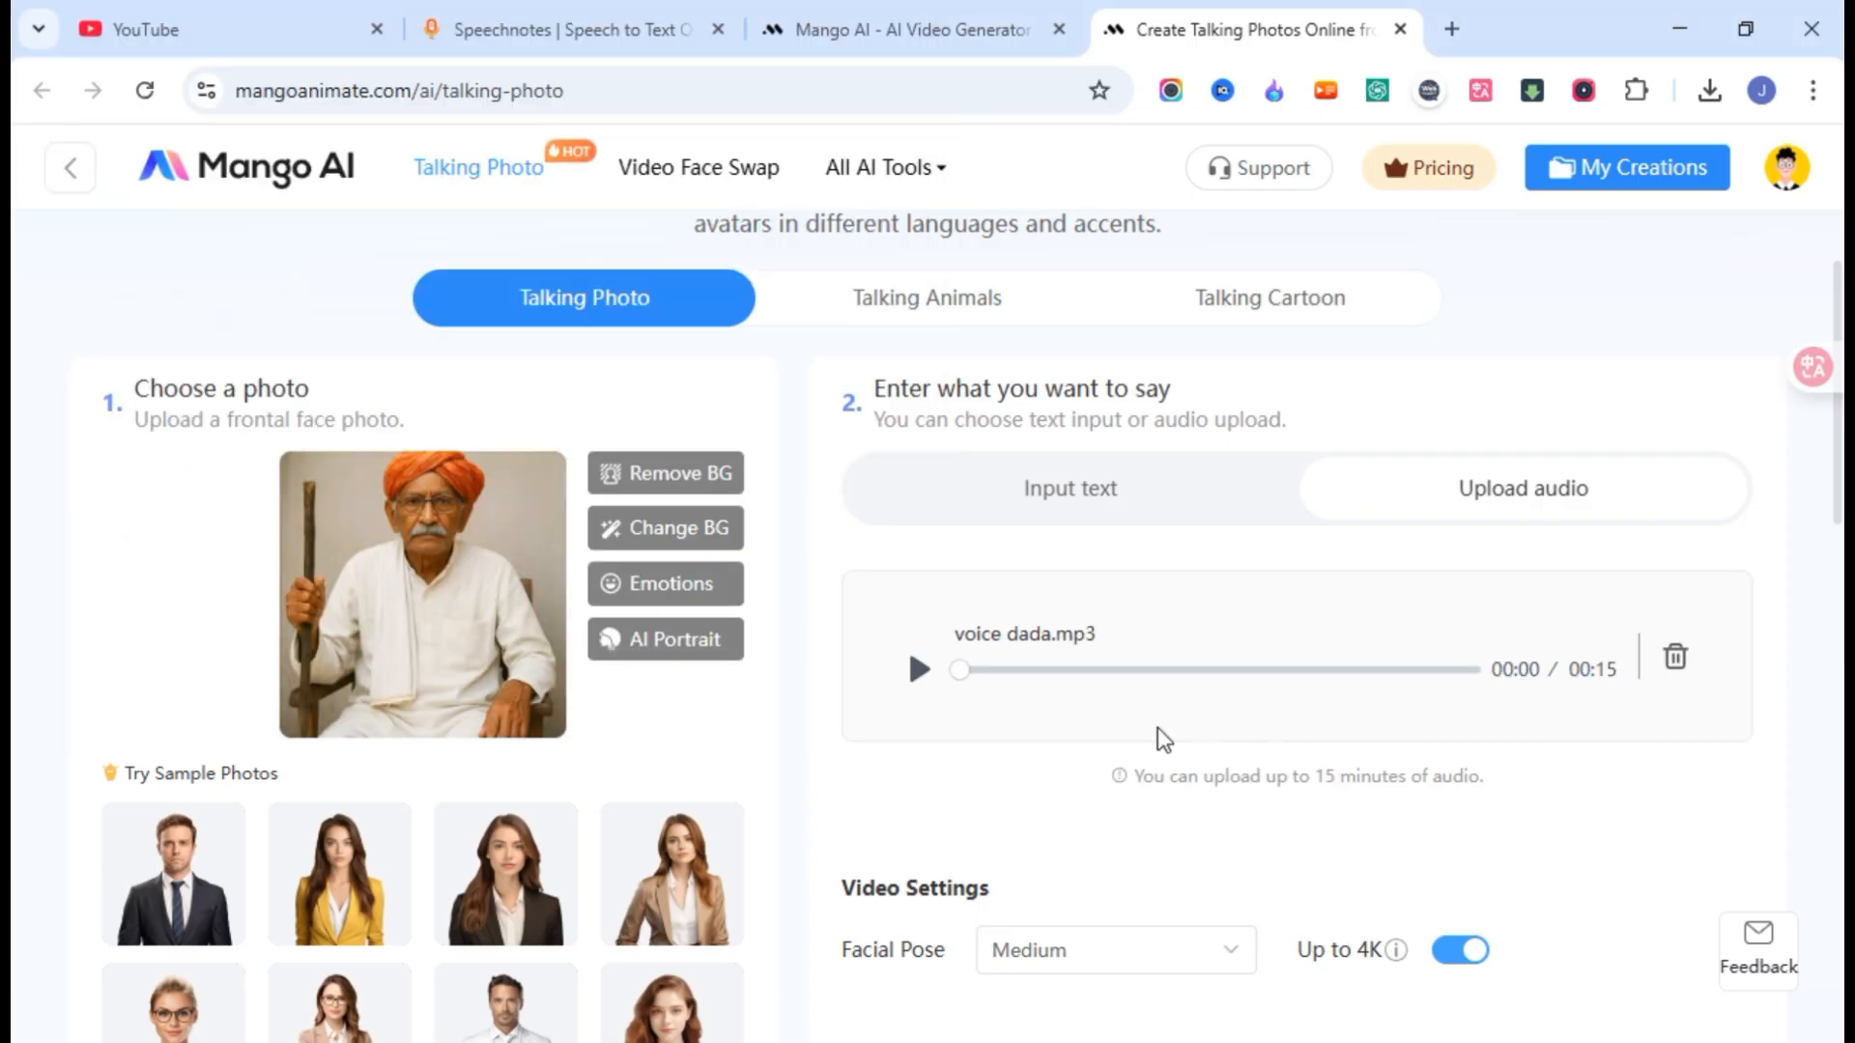
{"action": "left_click_drag", "start_coordinate": [1108, 779], "coordinate": [1446, 776]}
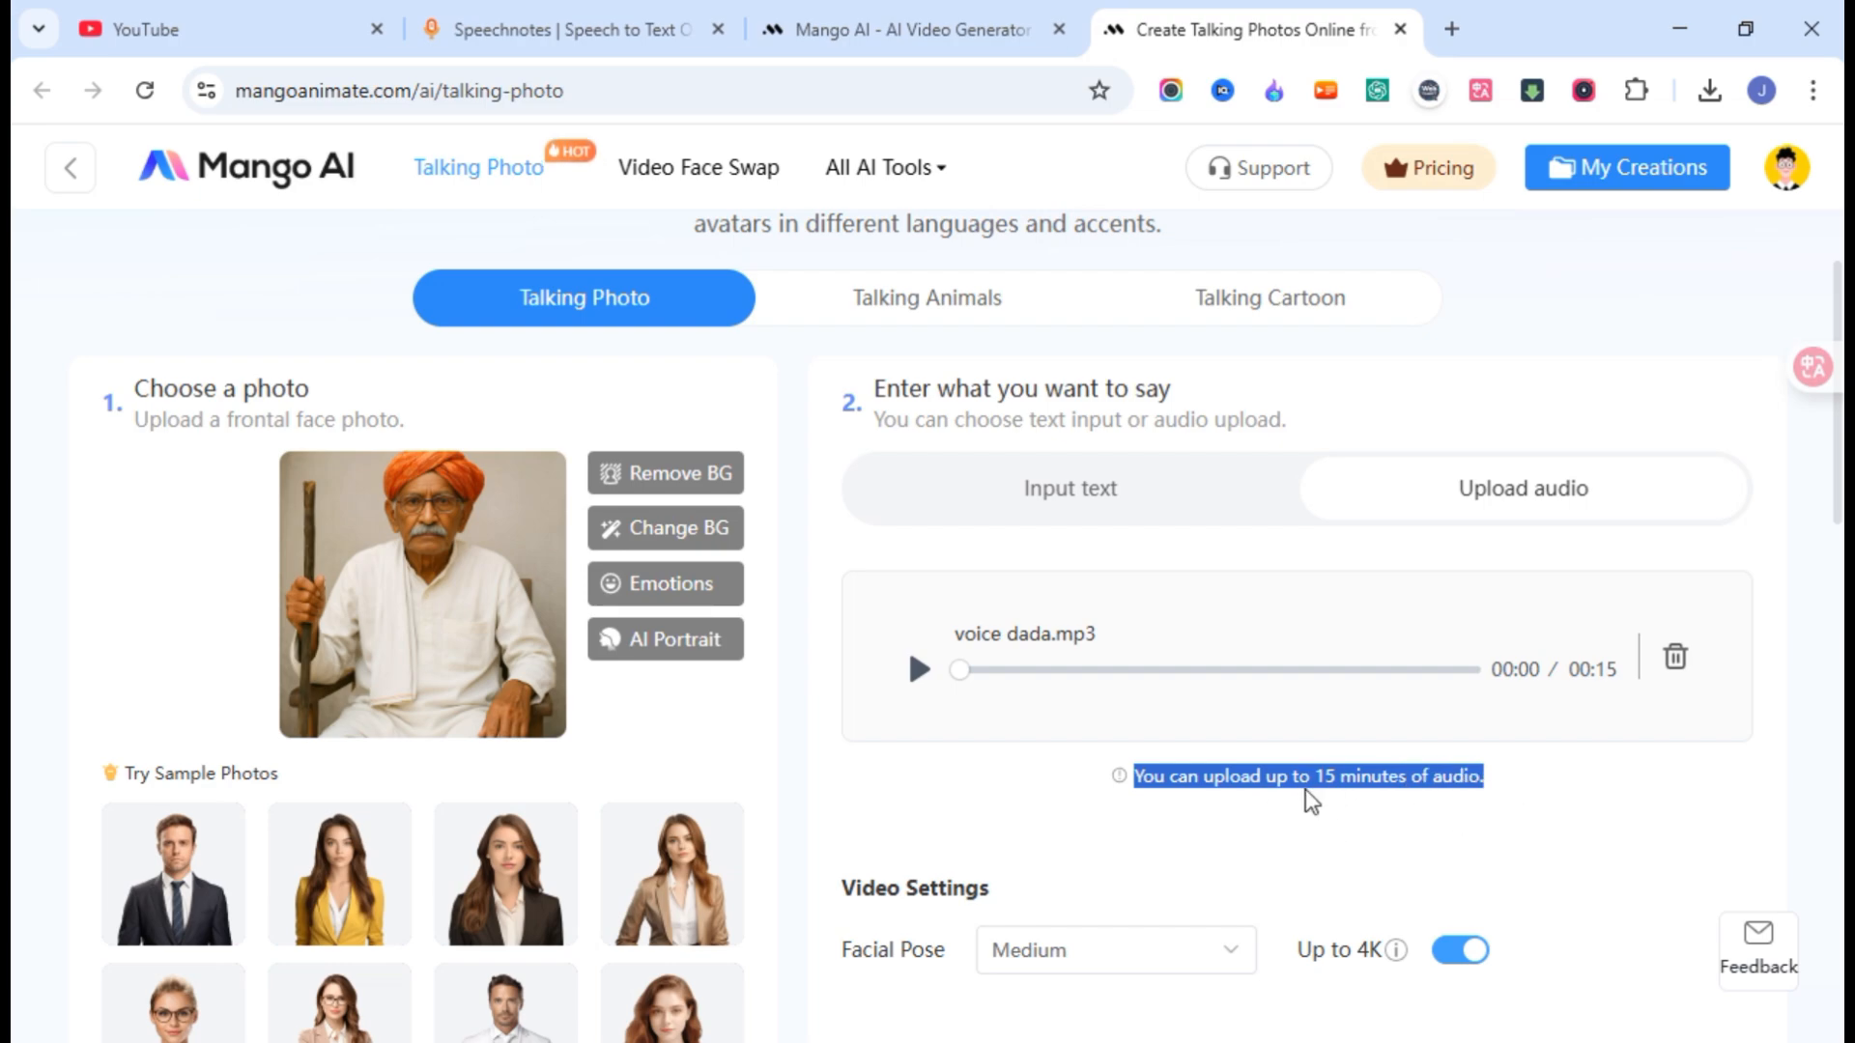
{"action": "left_click", "coordinate": [1082, 775]}
- Review the facial pose options, keep Medium, and generate the AI video from the elderly man's photo
{"action": "scroll", "coordinate": [1082, 776], "scroll_direction": "down", "scroll_amount": 2}
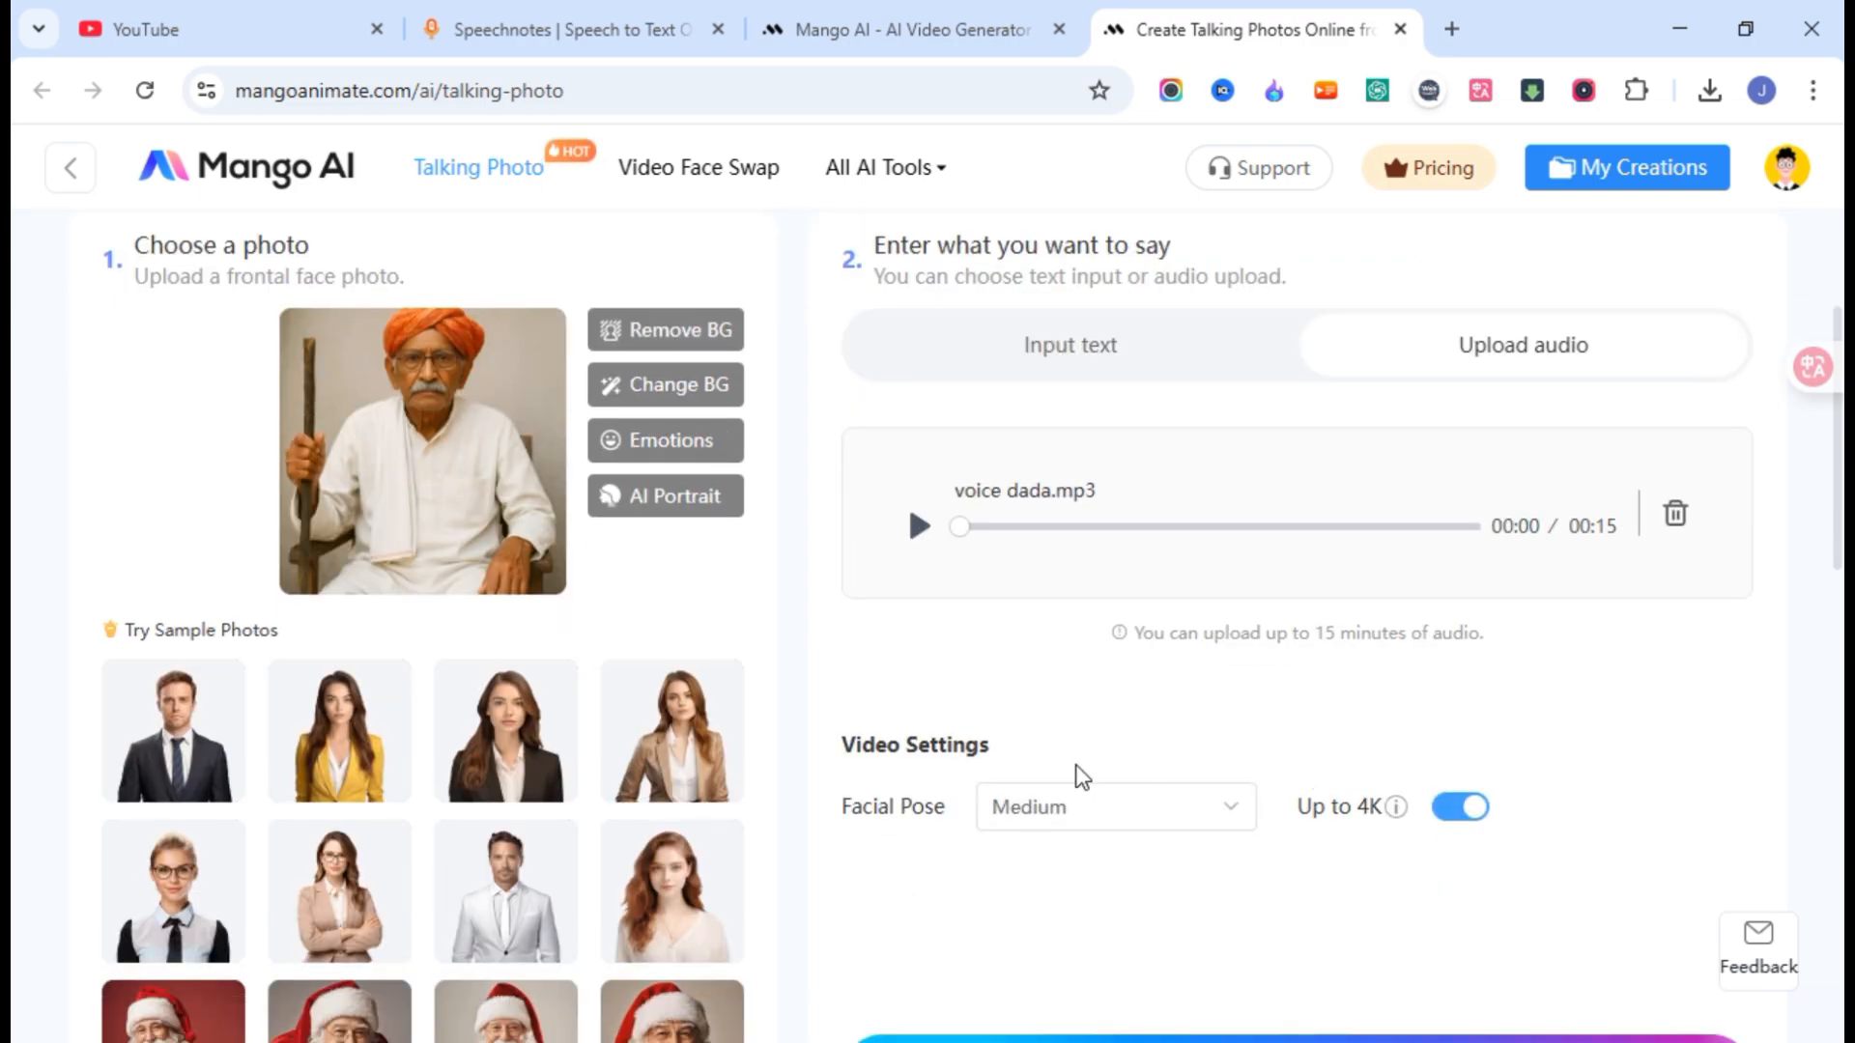
{"action": "left_click", "coordinate": [1030, 821]}
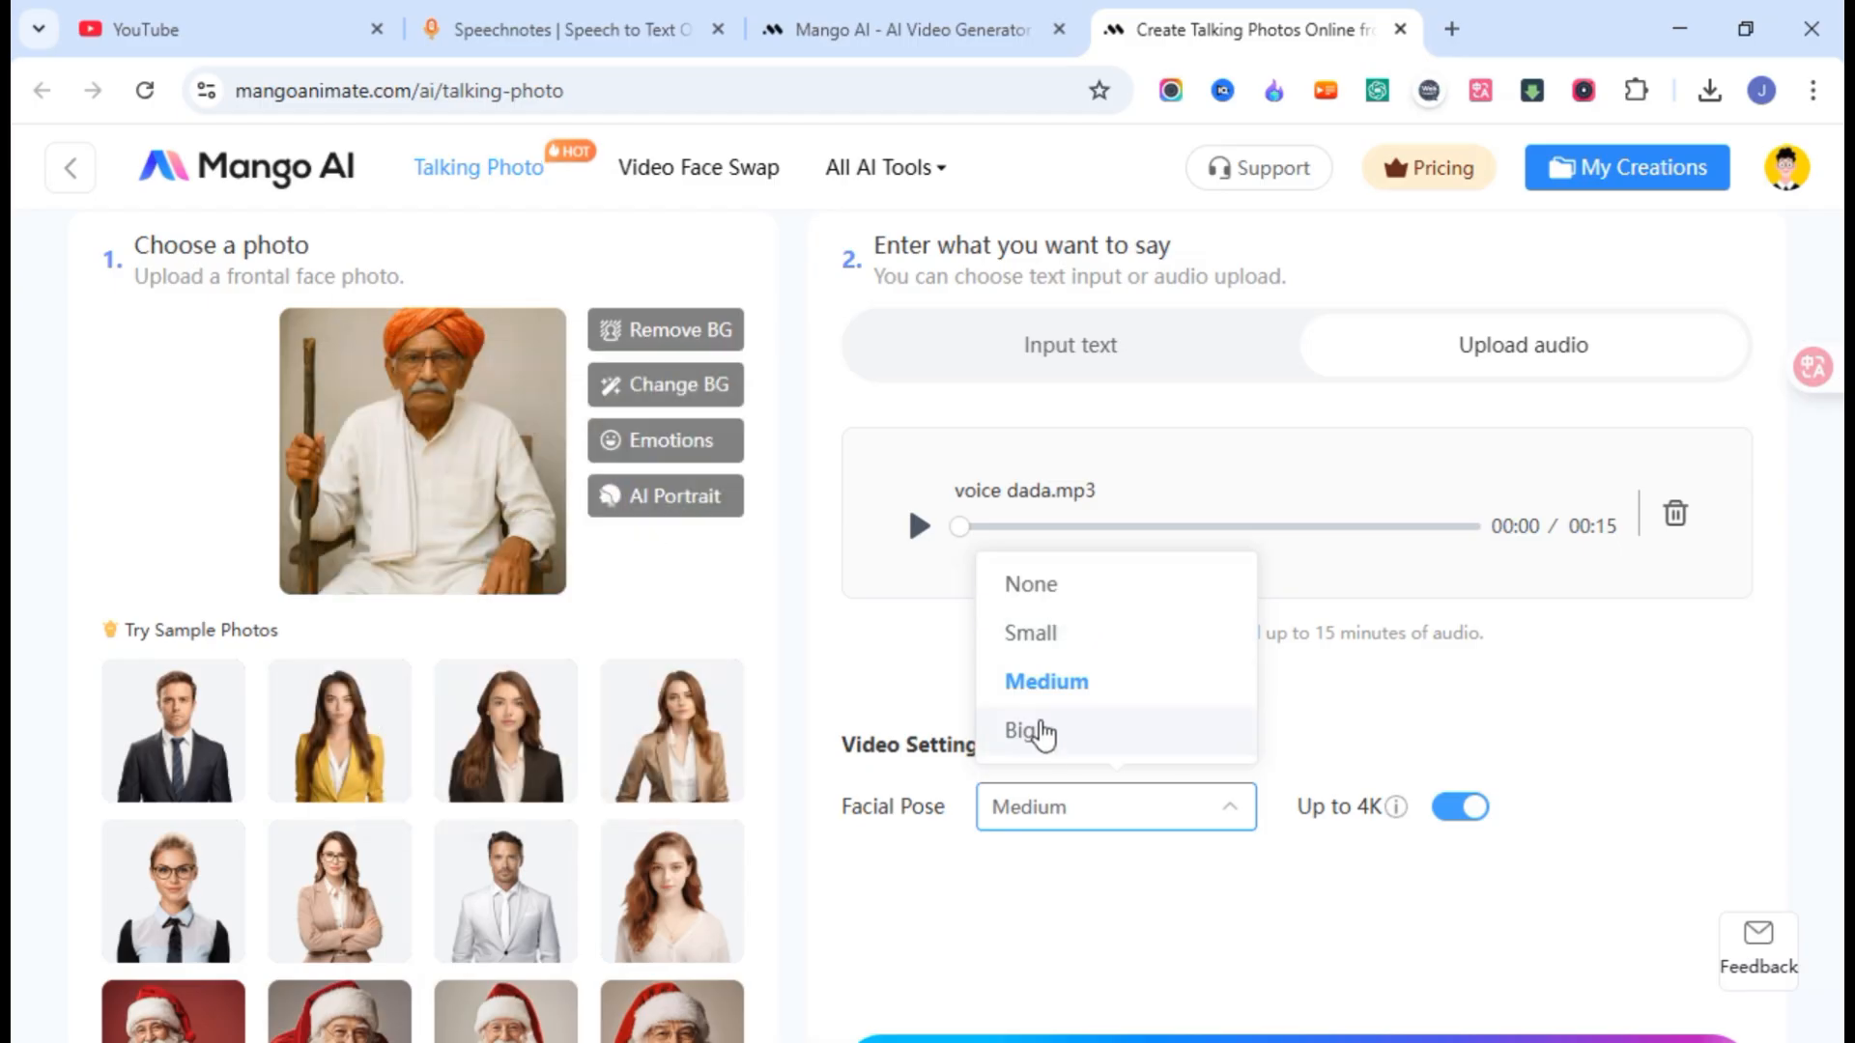
{"action": "left_click", "coordinate": [1230, 774]}
{"action": "scroll", "coordinate": [1230, 774], "scroll_direction": "down", "scroll_amount": 3}
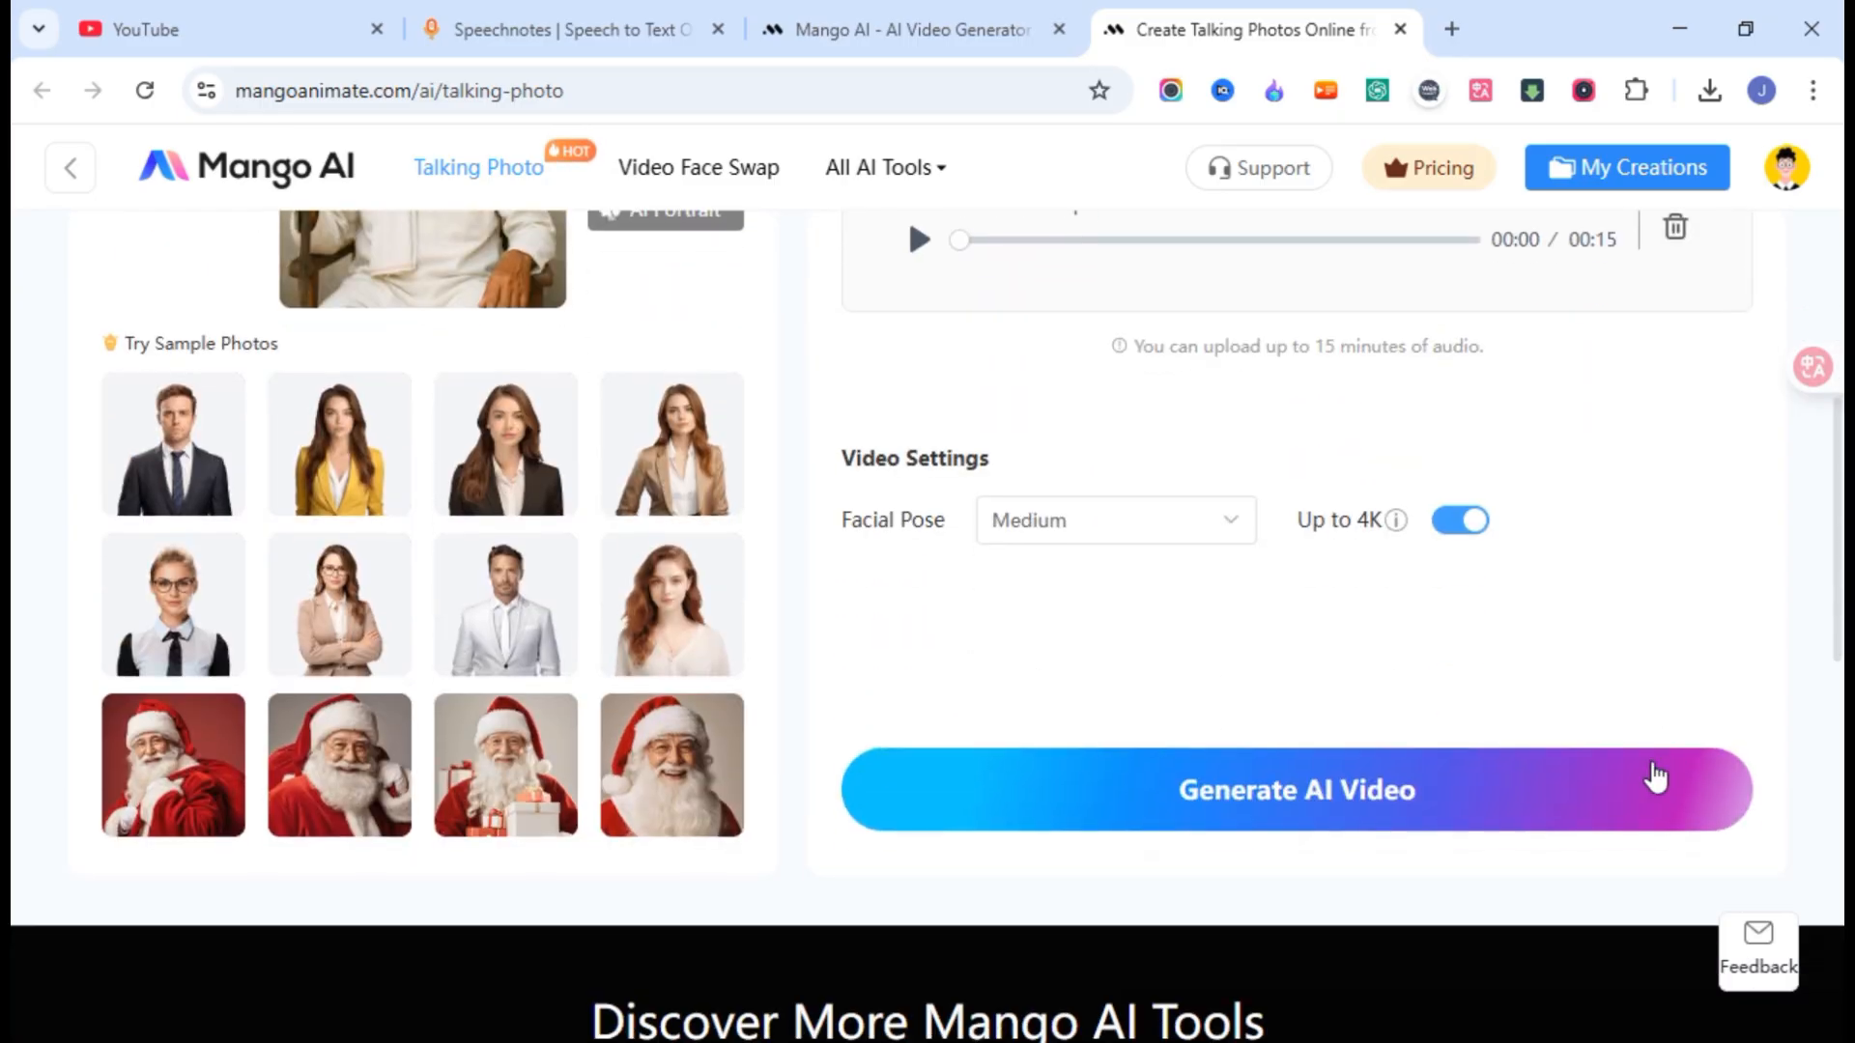
{"action": "left_click", "coordinate": [1266, 802]}
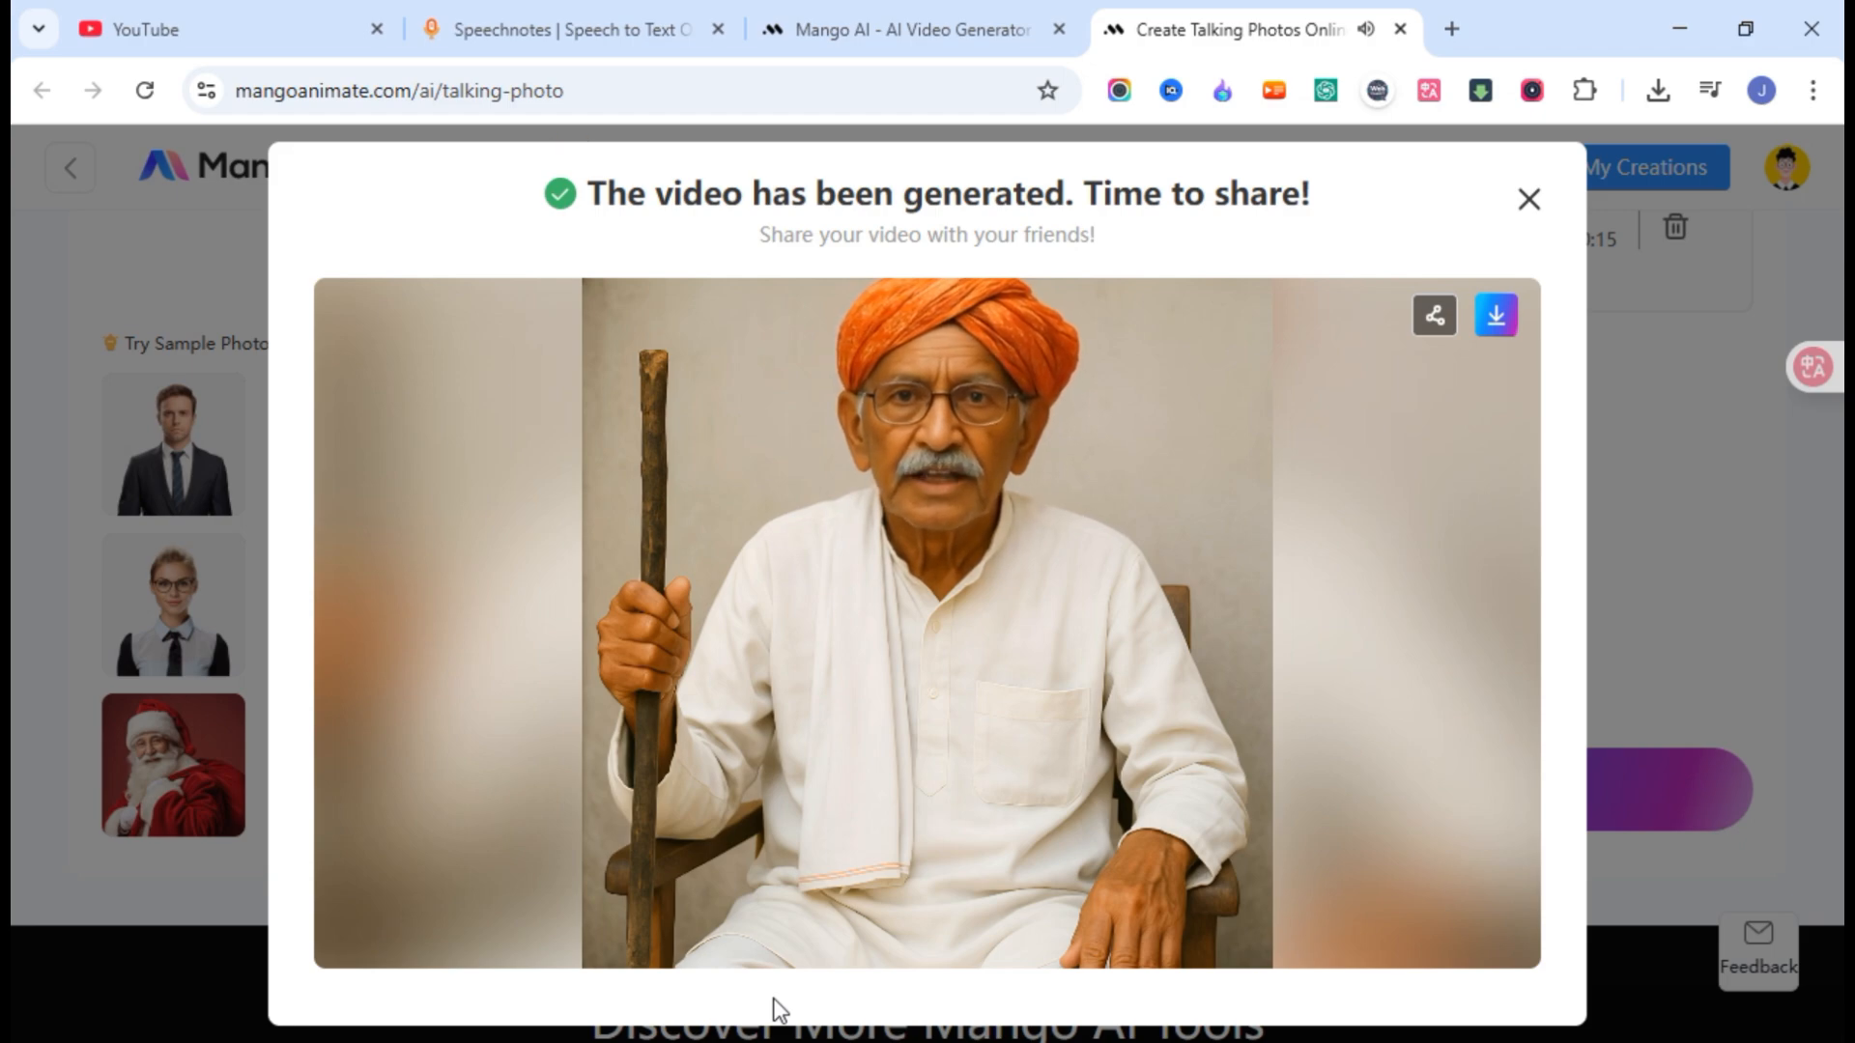
- Play and download the generated video of the elderly man, closing the result when done
{"action": "left_click", "coordinate": [351, 932]}
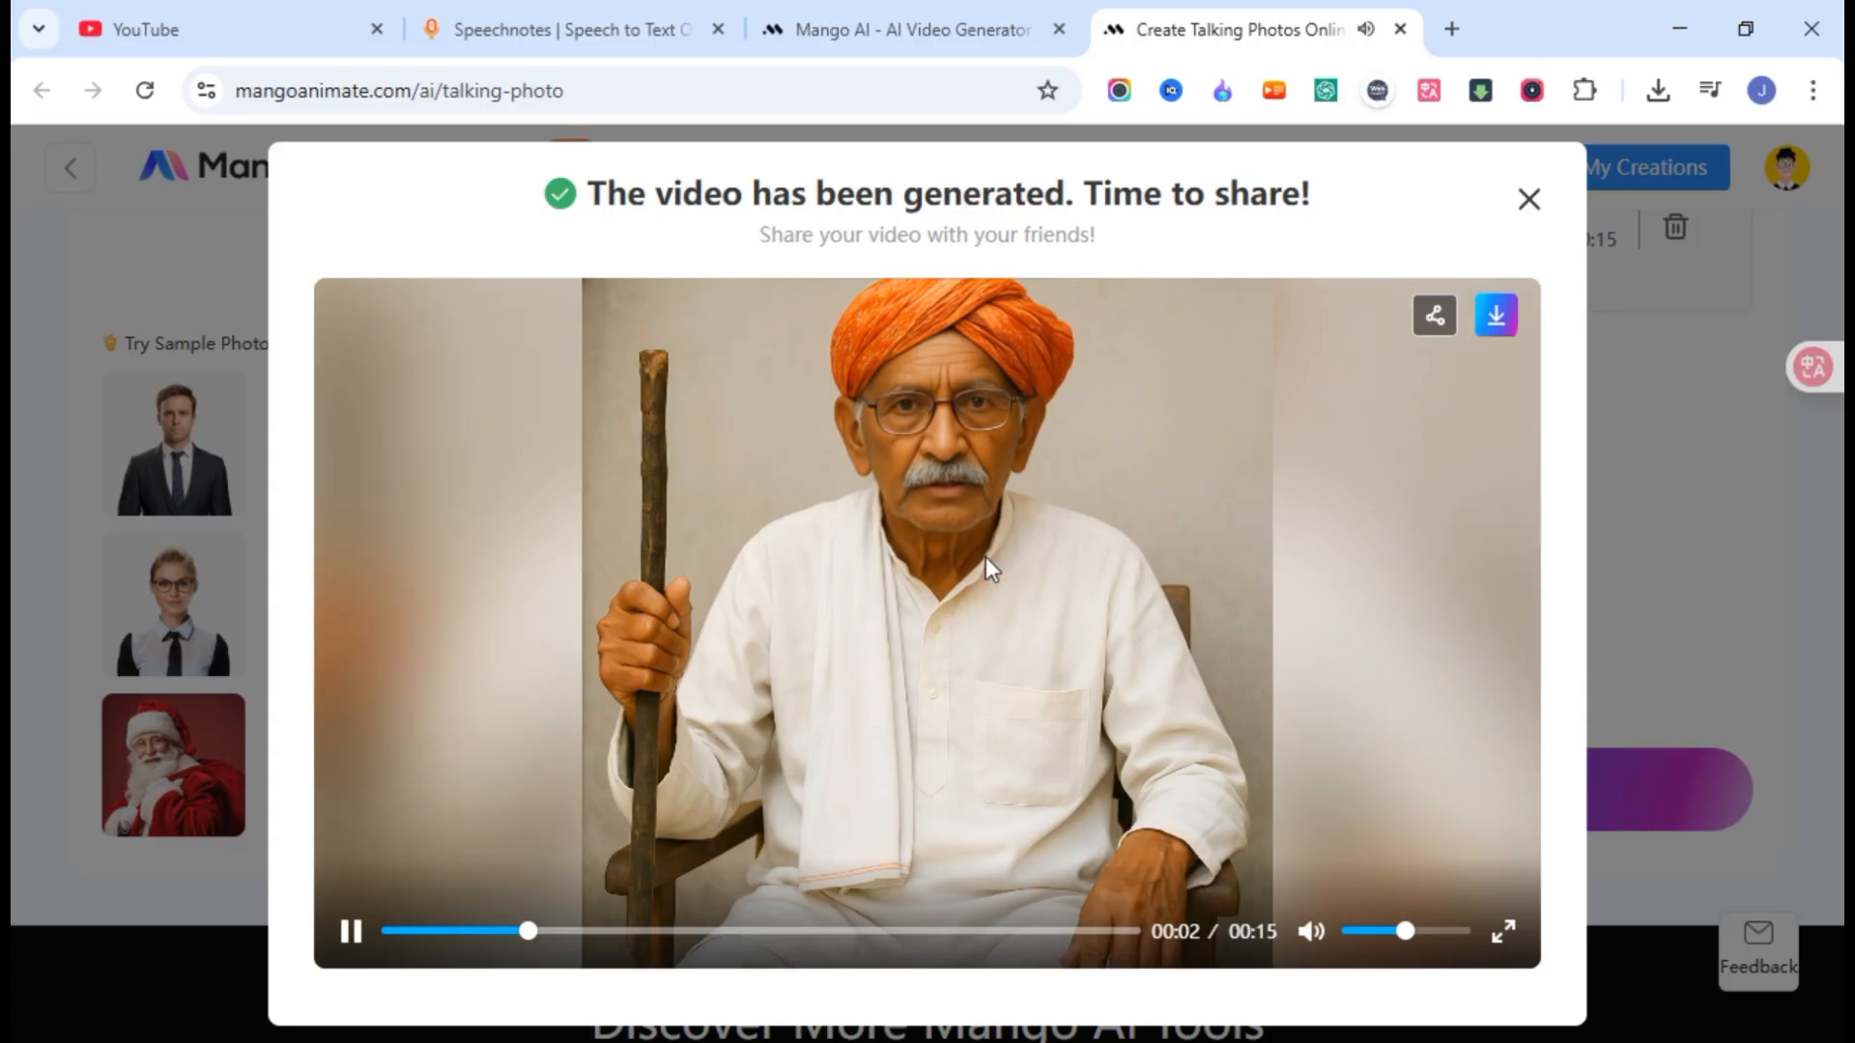
{"action": "left_click", "coordinate": [1498, 315]}
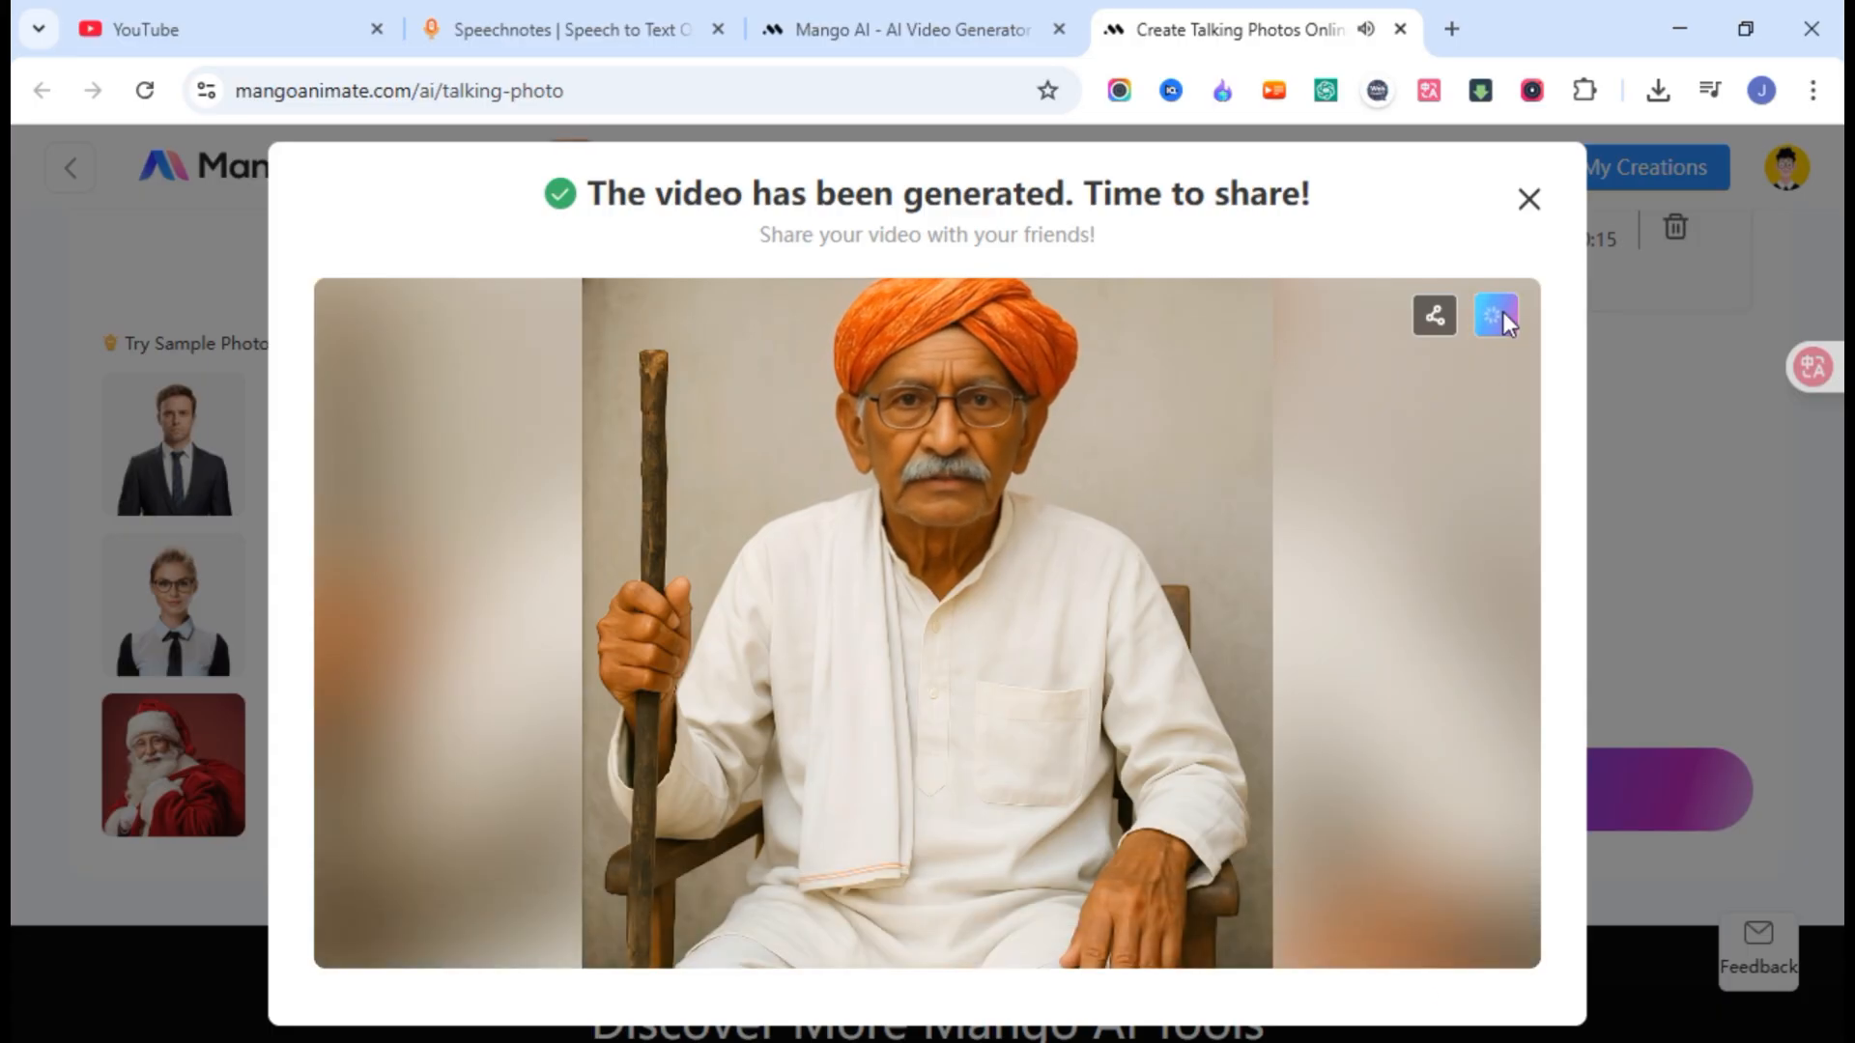
{"action": "left_click", "coordinate": [302, 394]}
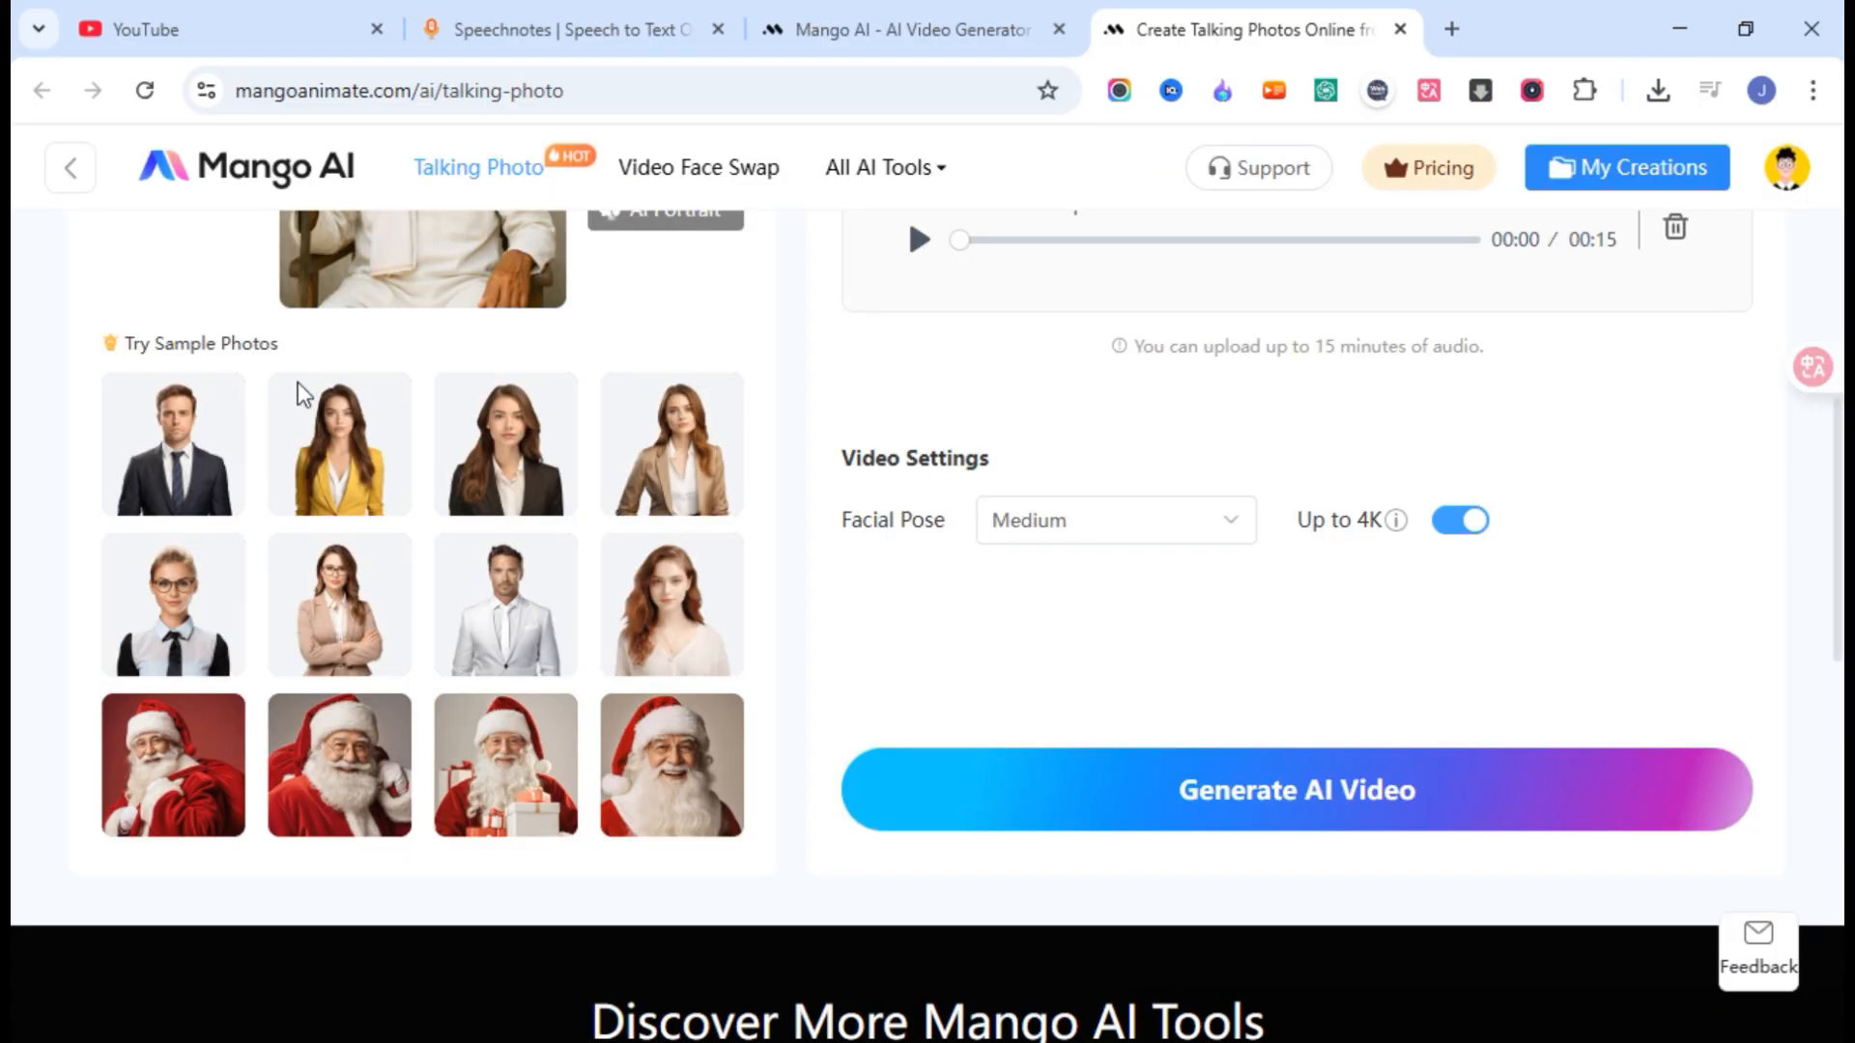
- Open Talking Animals and examine the sample dog photos and the requirements for an uploaded animal photo
{"action": "scroll", "coordinate": [464, 628], "scroll_direction": "up", "scroll_amount": 1}
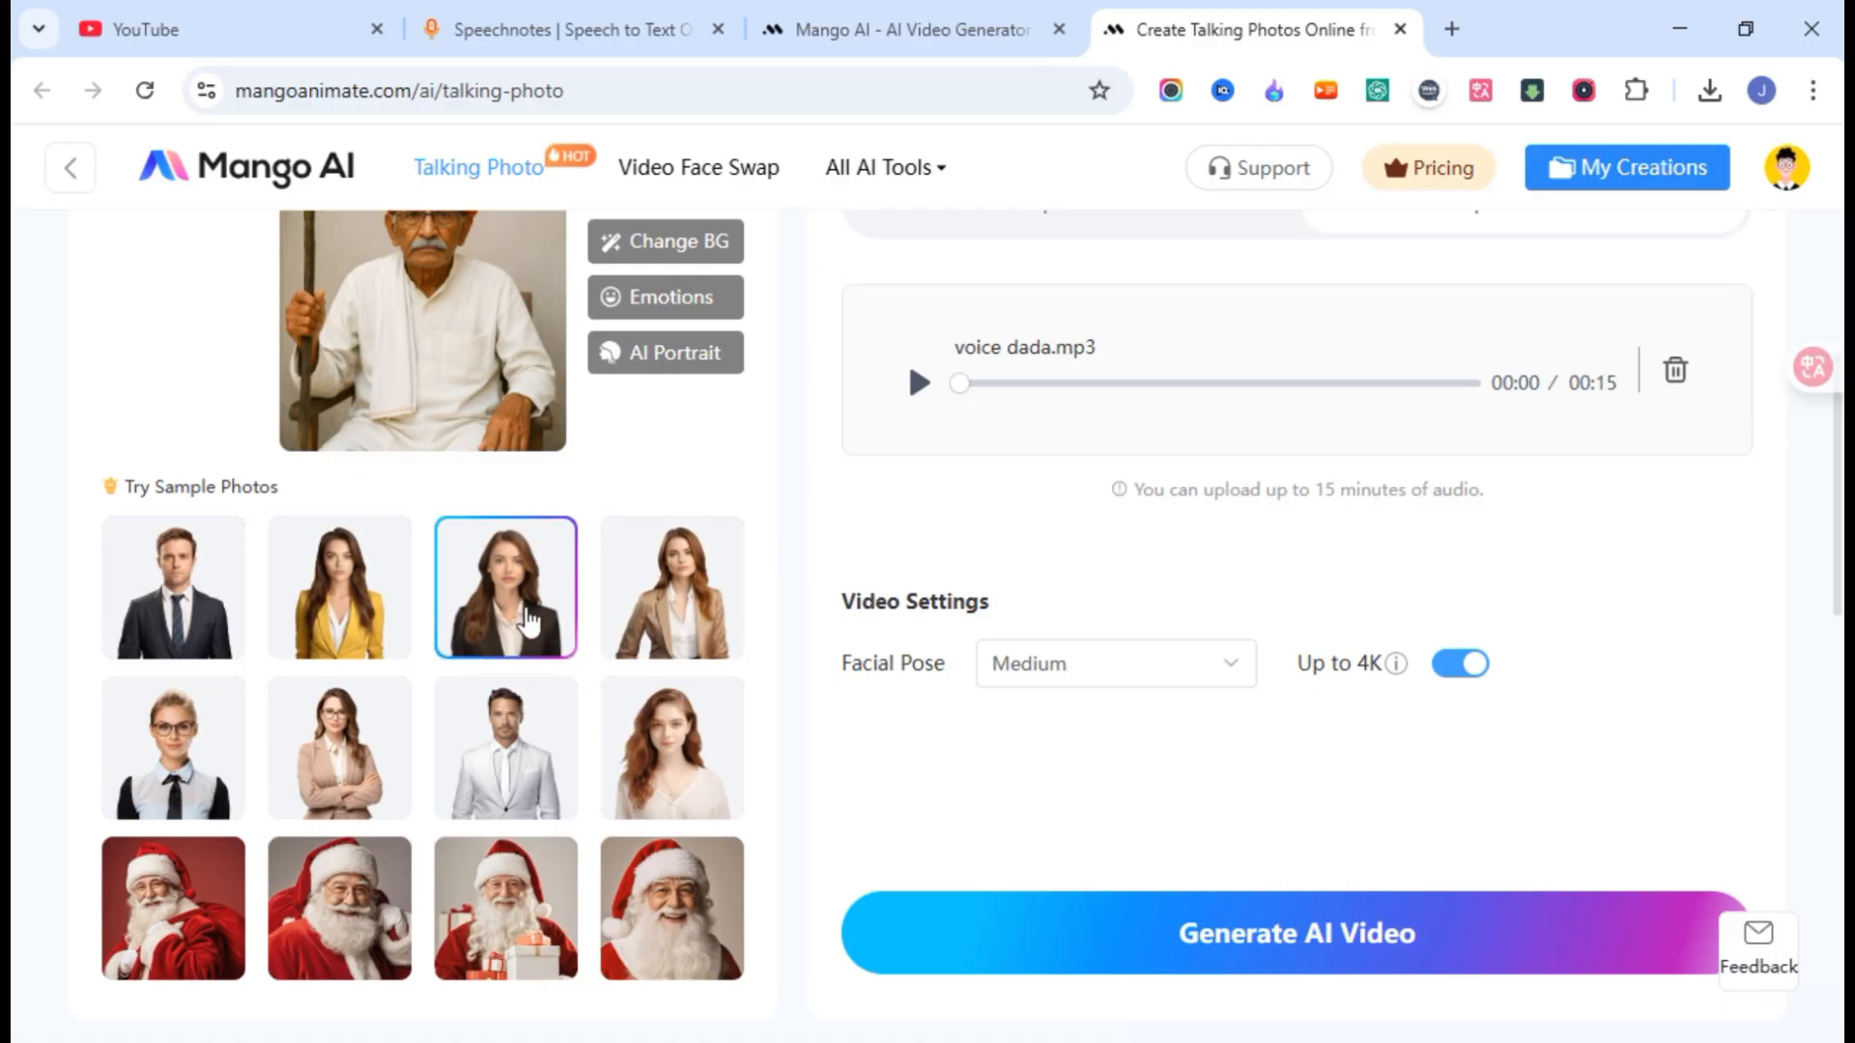
{"action": "scroll", "coordinate": [527, 618], "scroll_direction": "up", "scroll_amount": 3}
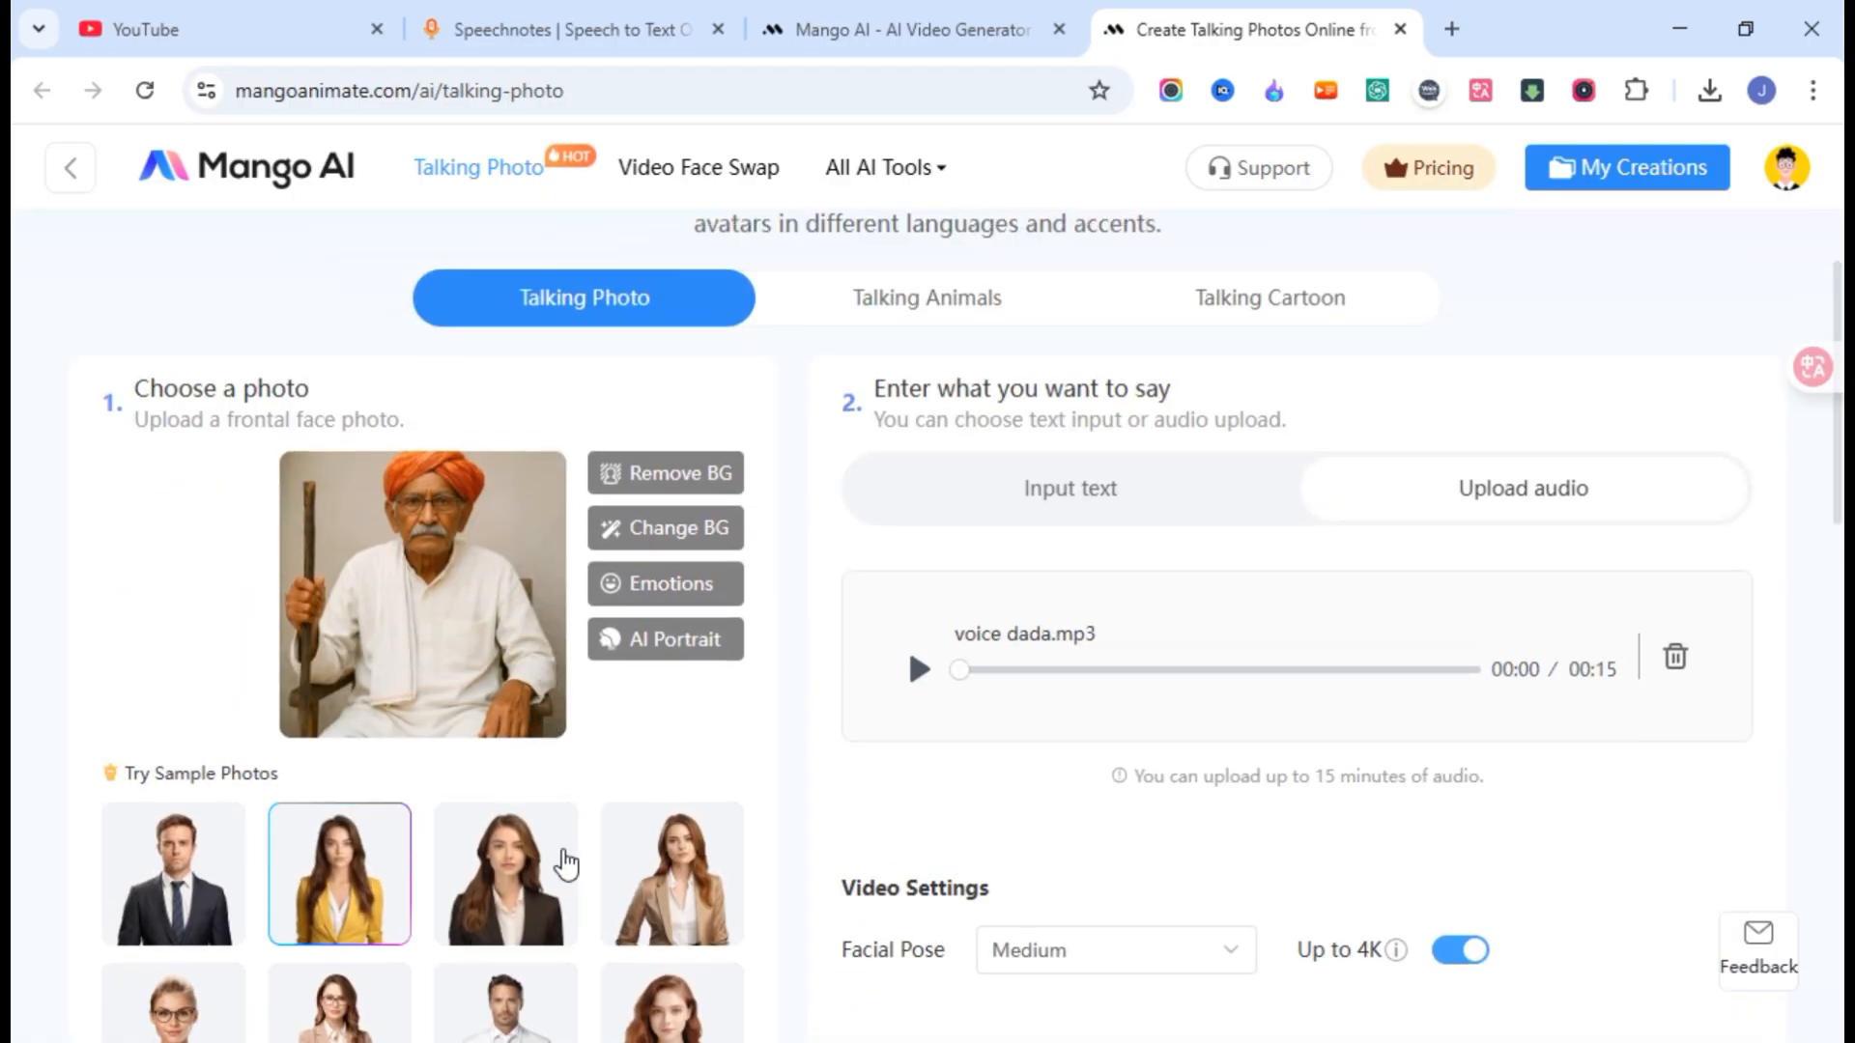
{"action": "left_click", "coordinate": [902, 315]}
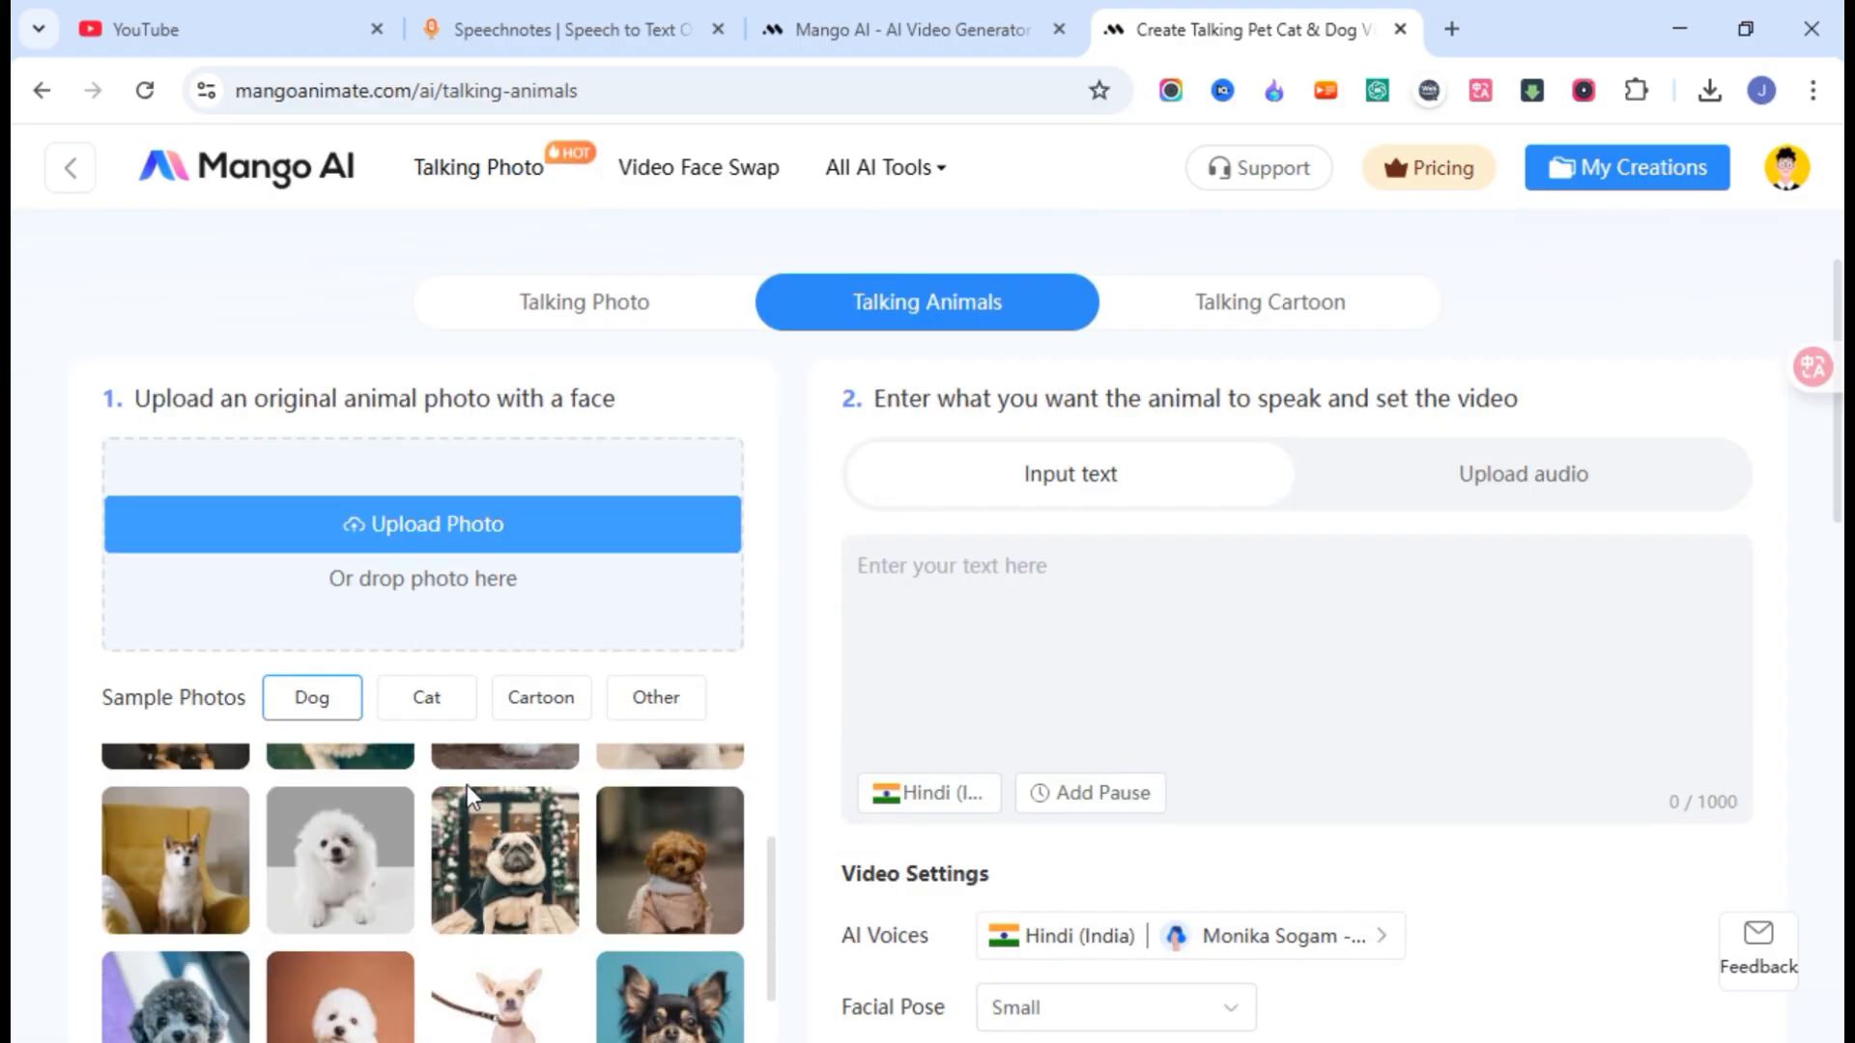
{"action": "scroll", "coordinate": [673, 858], "scroll_direction": "down", "scroll_amount": 3}
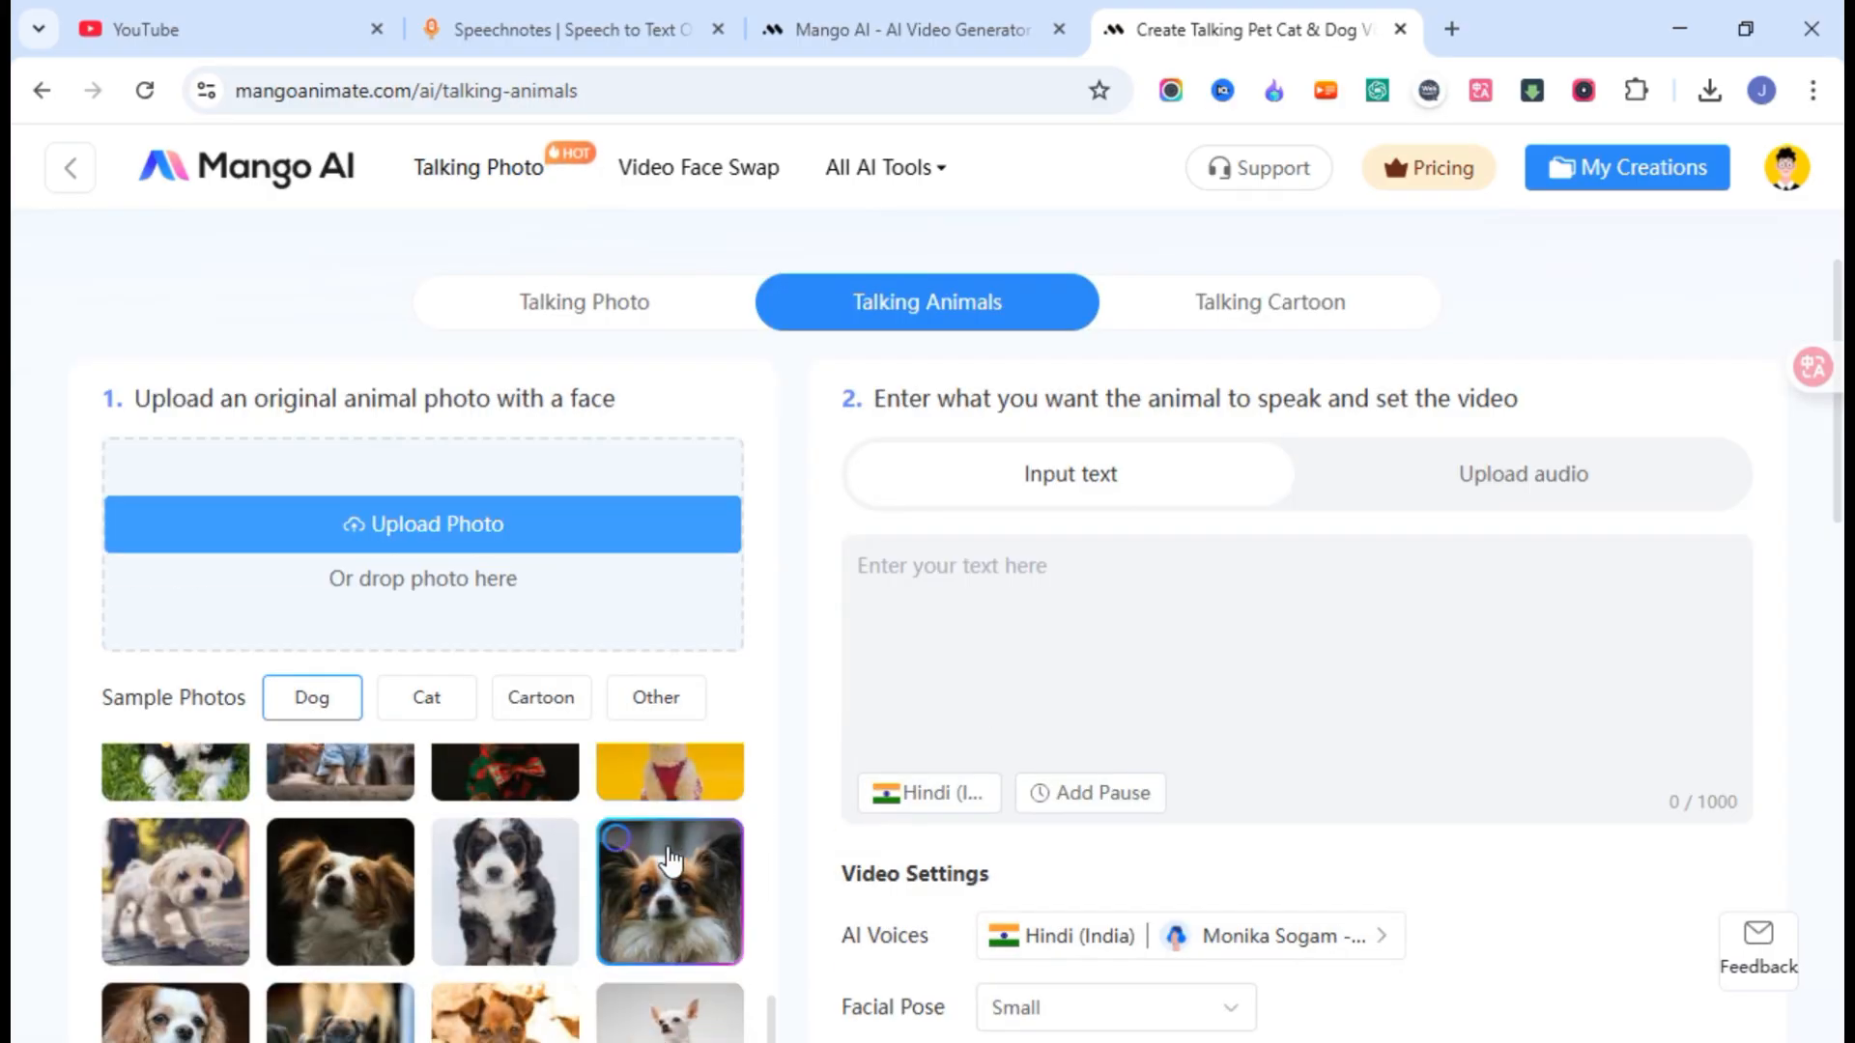
{"action": "scroll", "coordinate": [849, 721], "scroll_direction": "down", "scroll_amount": 4}
{"action": "scroll", "coordinate": [548, 679], "scroll_direction": "down", "scroll_amount": 2}
{"action": "scroll", "coordinate": [548, 680], "scroll_direction": "down", "scroll_amount": 5}
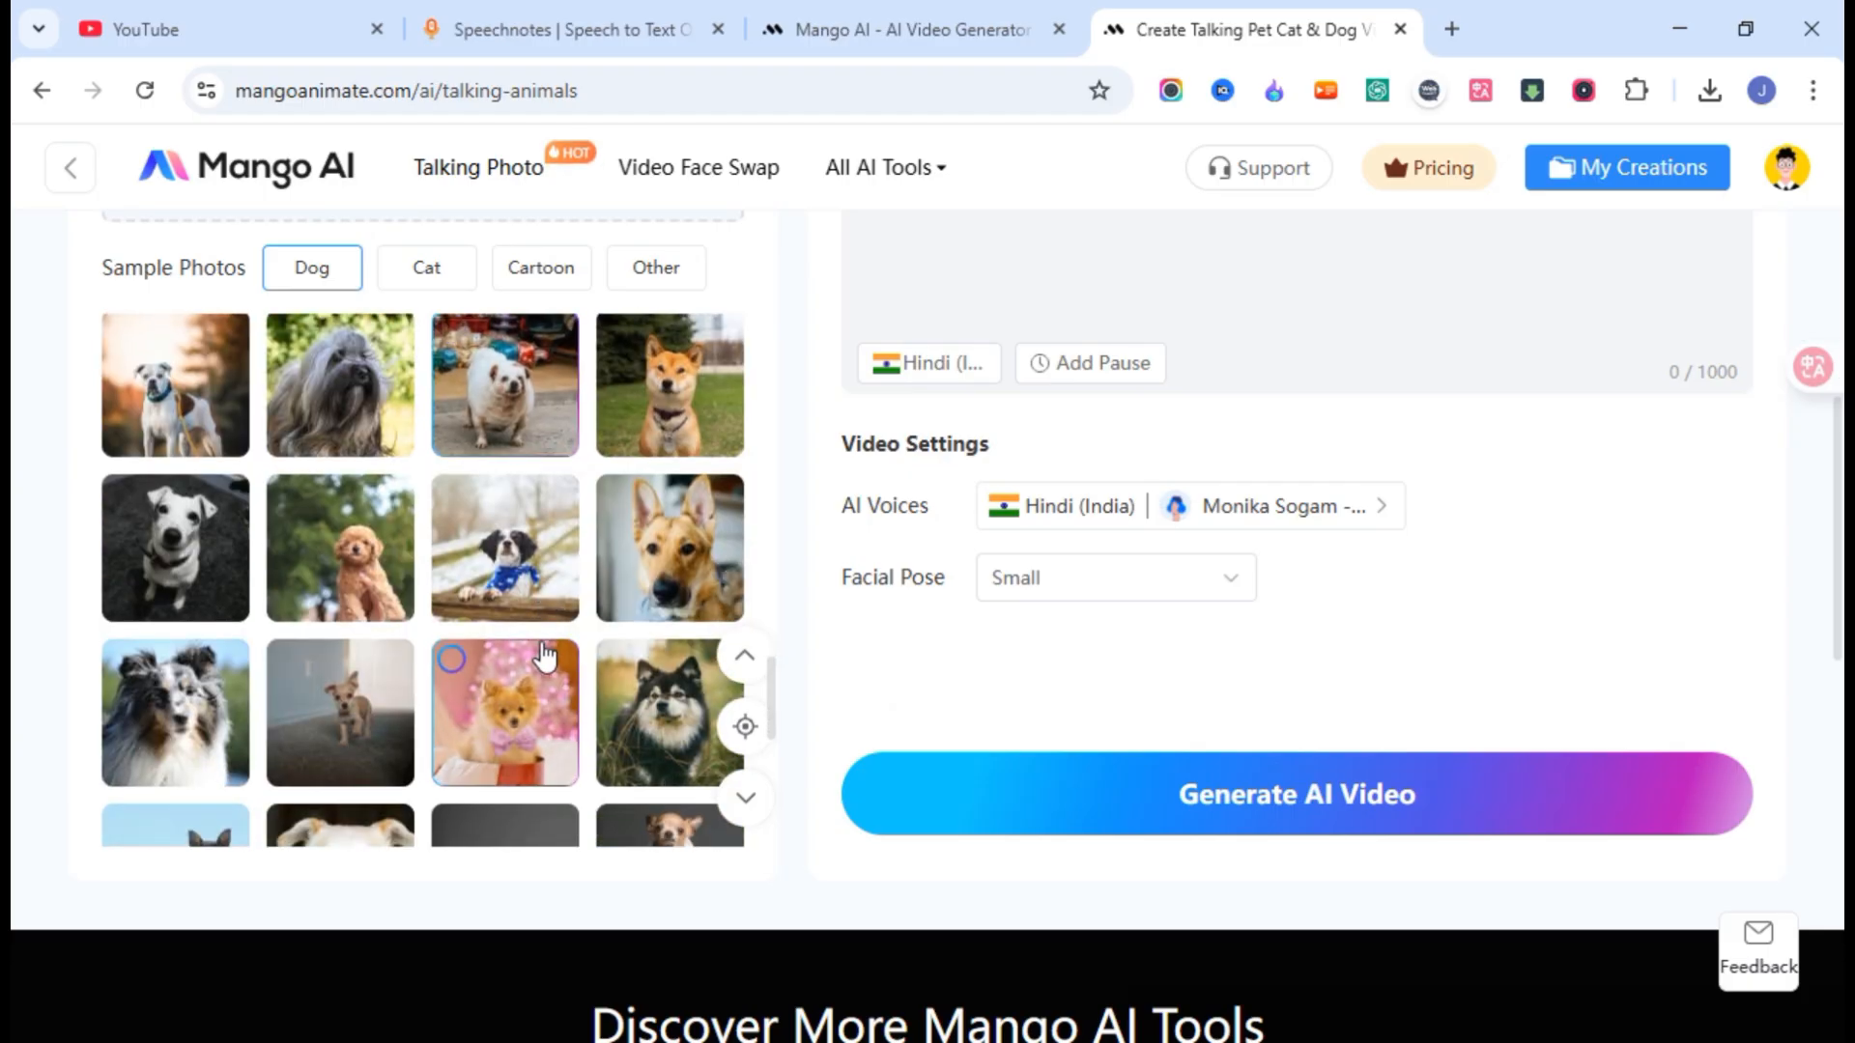
{"action": "scroll", "coordinate": [546, 669], "scroll_direction": "down", "scroll_amount": 2}
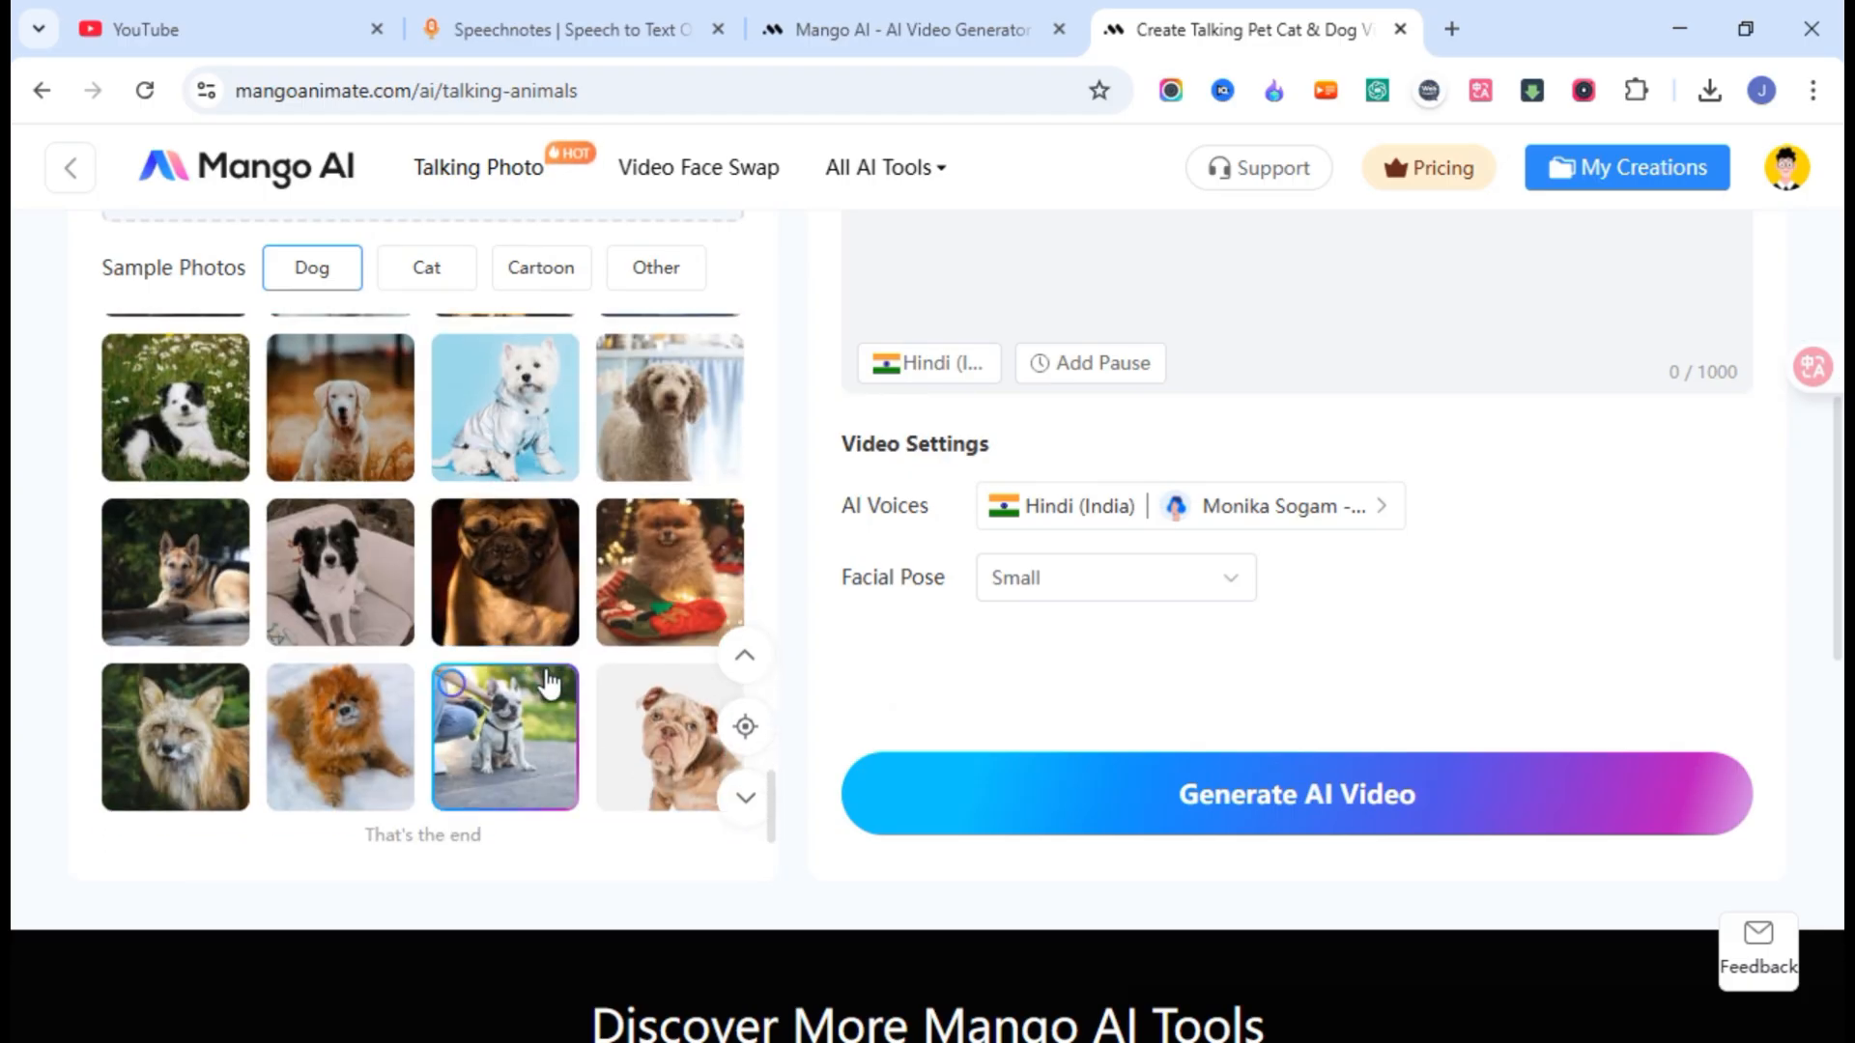
{"action": "scroll", "coordinate": [820, 721], "scroll_direction": "up", "scroll_amount": 4}
{"action": "mouse_move", "coordinate": [357, 489]}
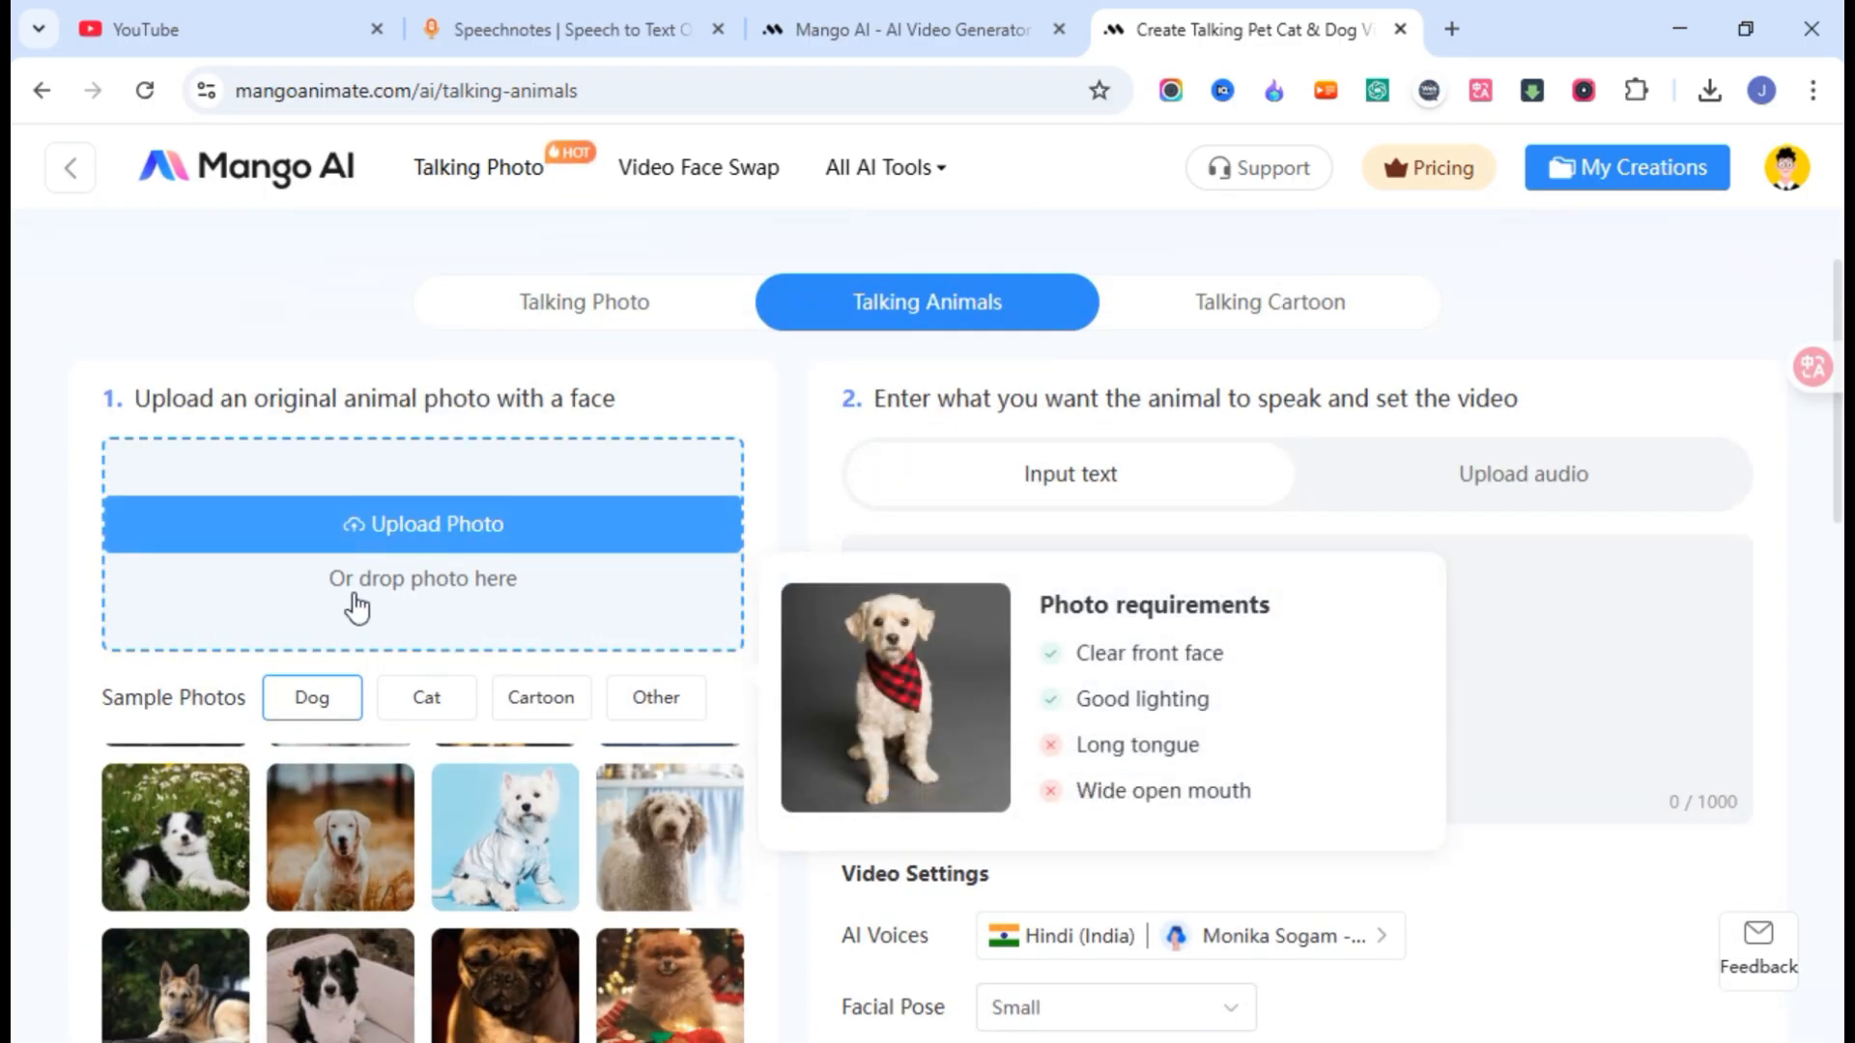
{"action": "left_click", "coordinate": [410, 533]}
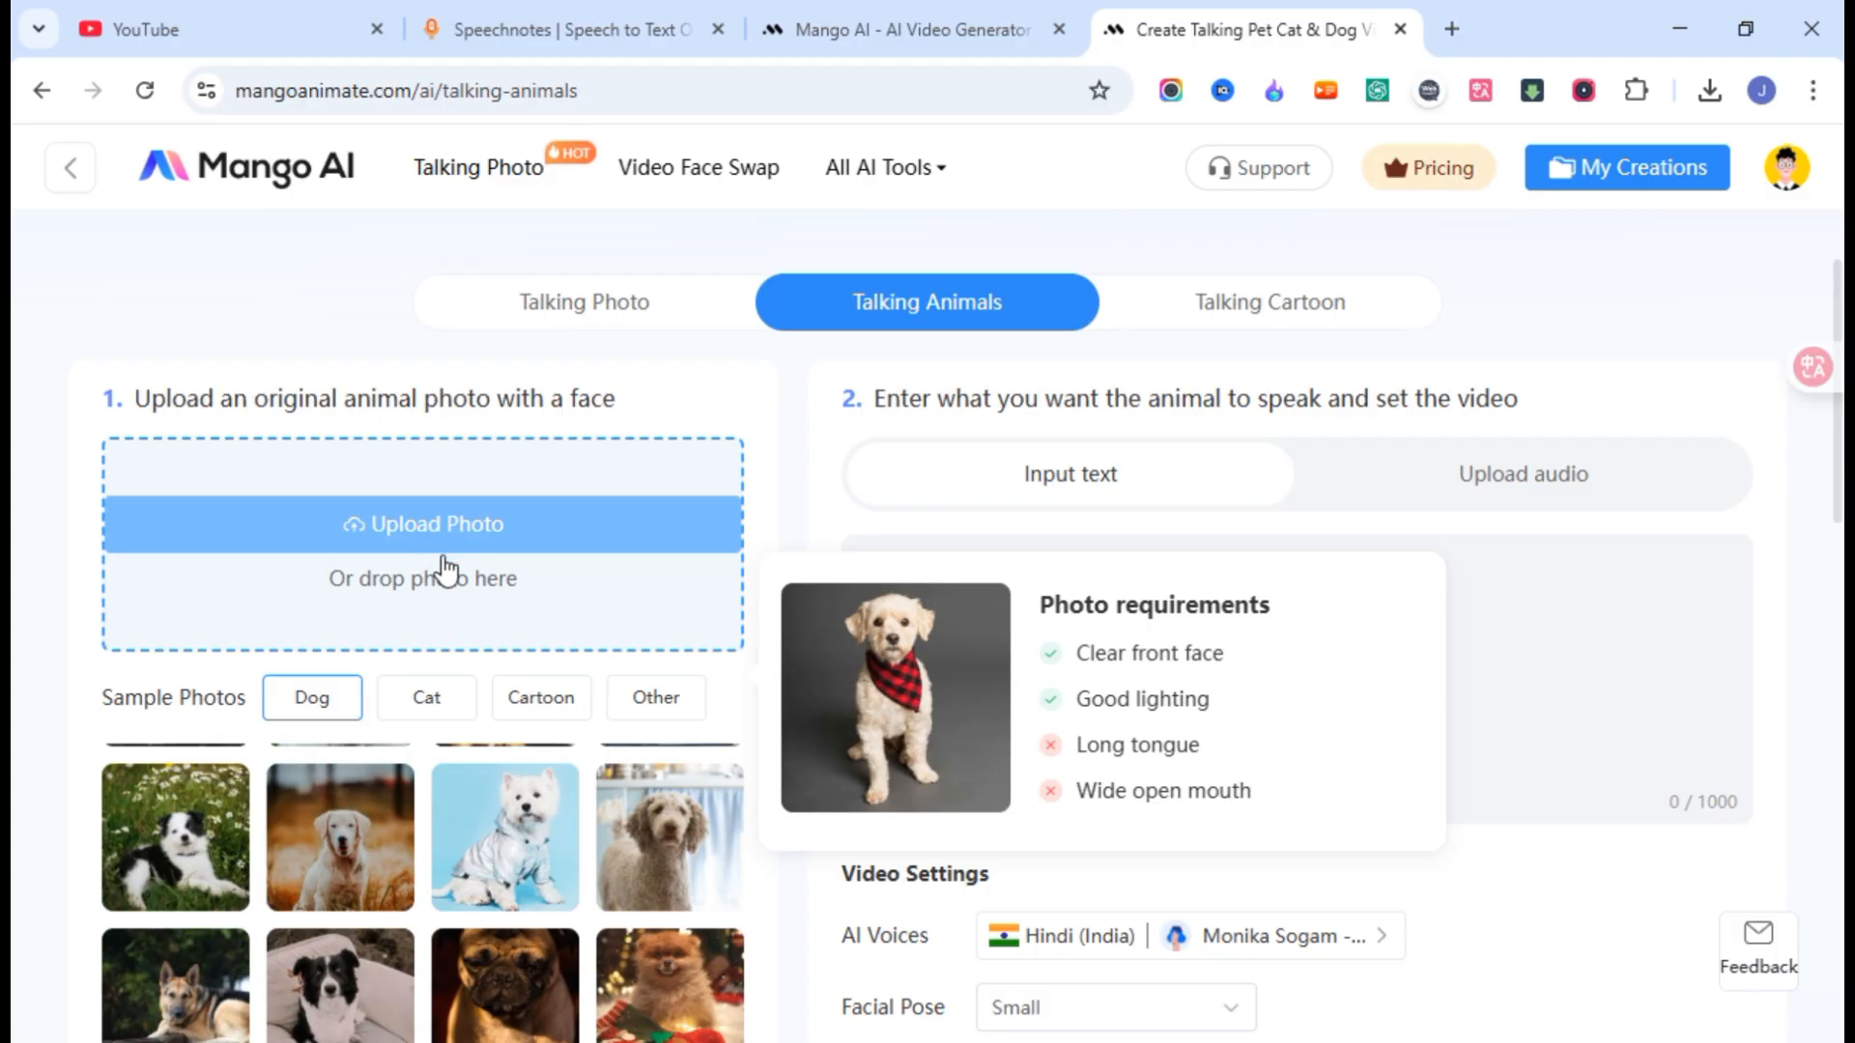
{"action": "scroll", "coordinate": [1246, 492], "scroll_direction": "up", "scroll_amount": 2}
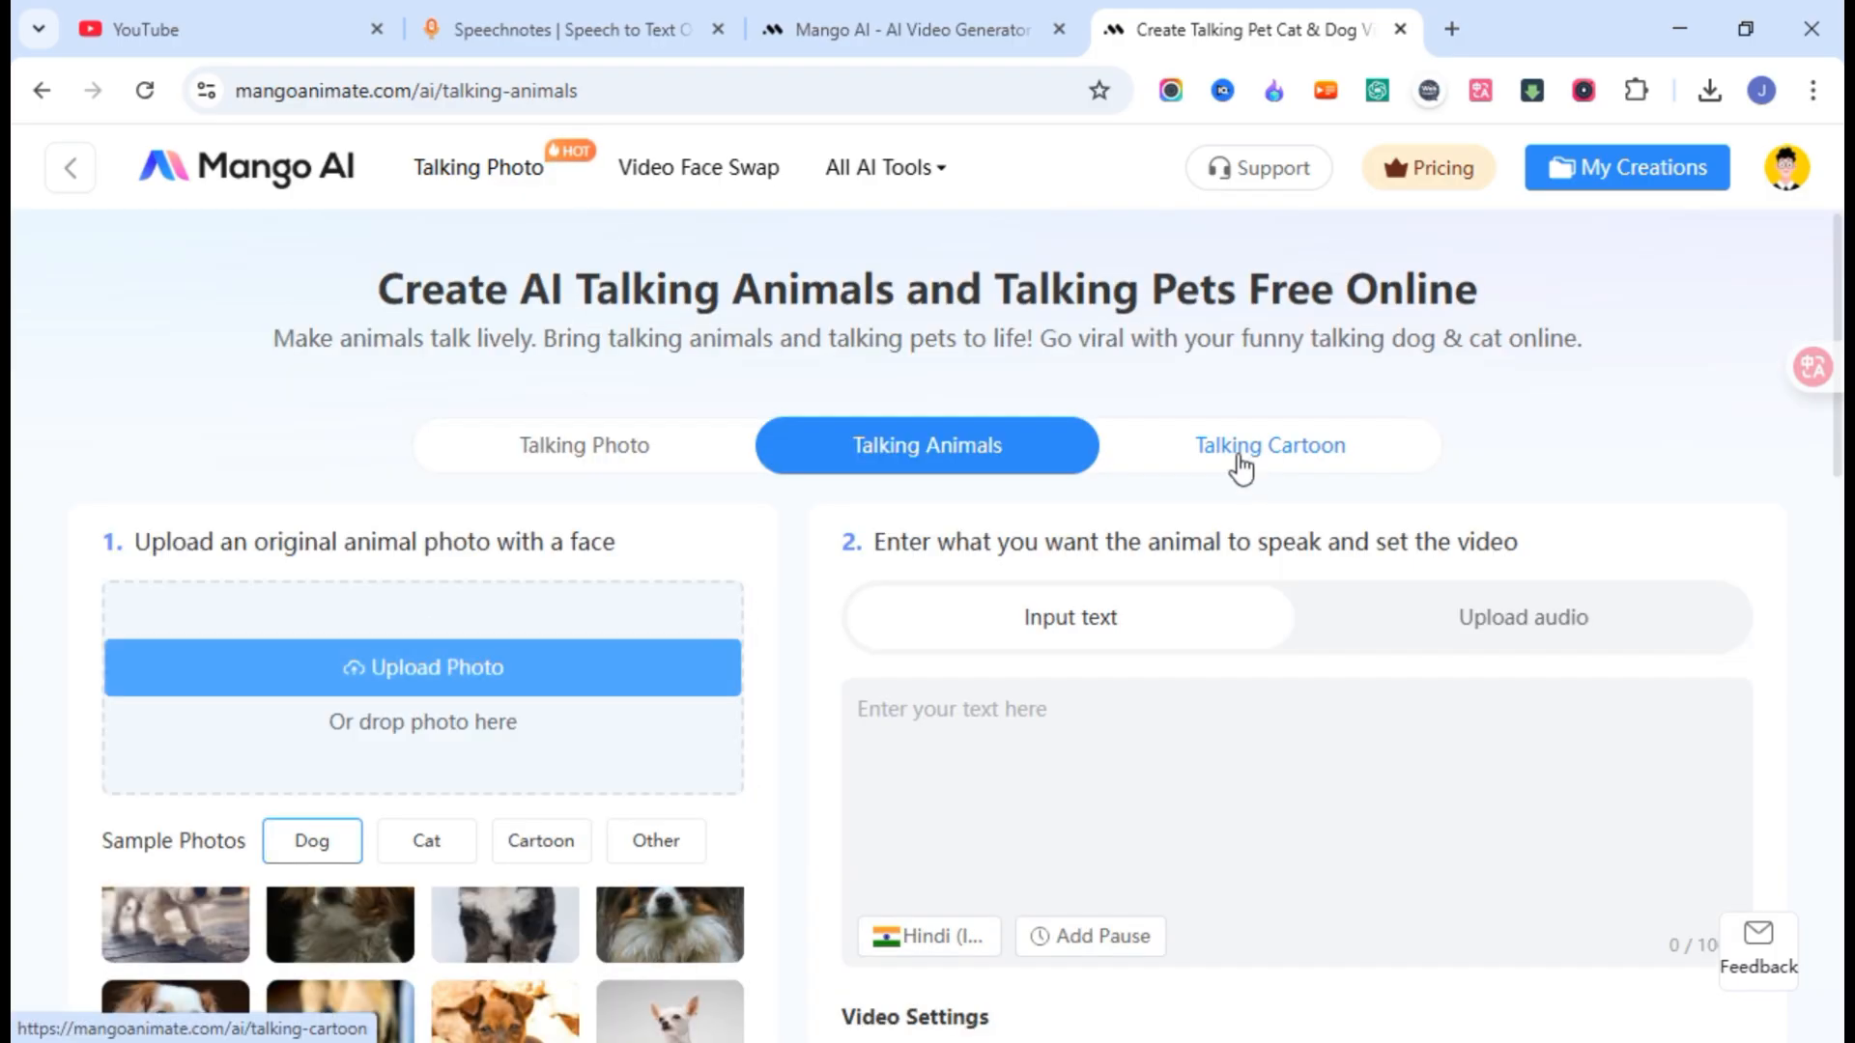
- Open Talking Cartoon, browse the female sample photos, and select the gray-haired elderly woman in the beige cardigan
{"action": "left_click", "coordinate": [1239, 461]}
{"action": "scroll", "coordinate": [464, 613], "scroll_direction": "down", "scroll_amount": 5}
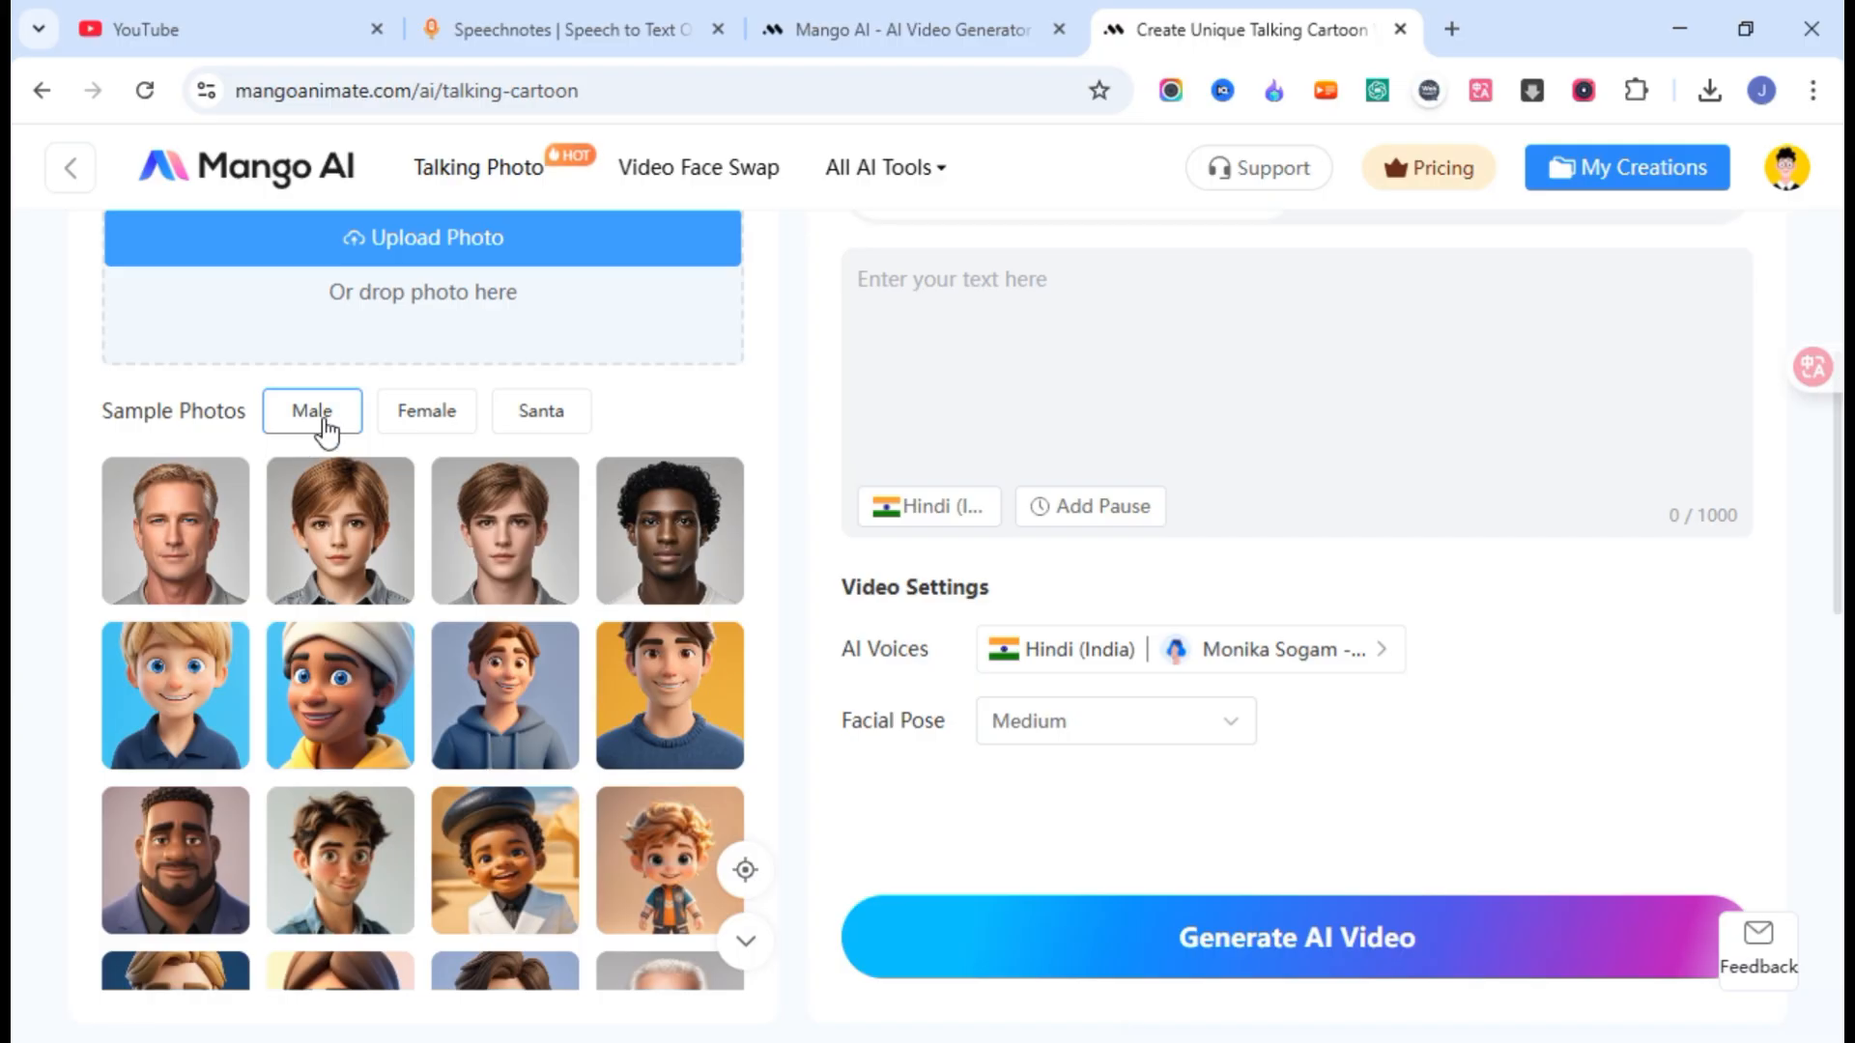
{"action": "left_click", "coordinate": [409, 427]}
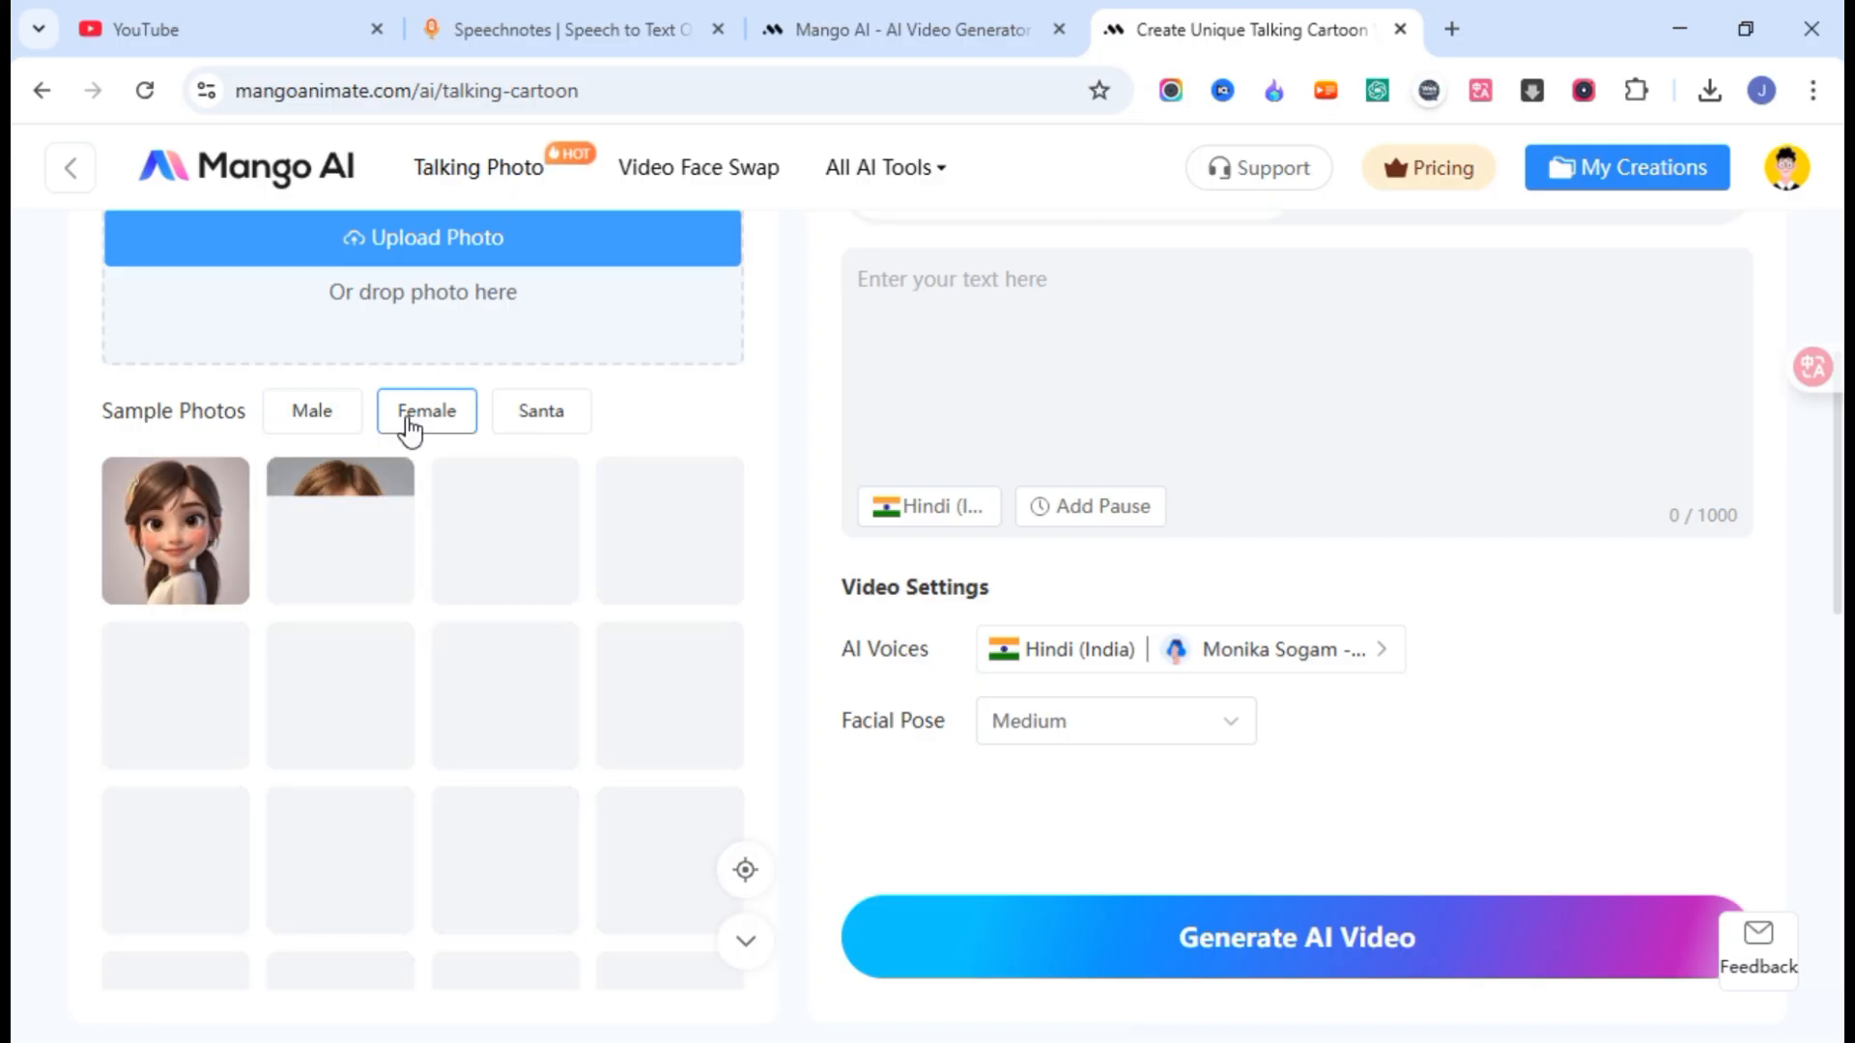
{"action": "left_click", "coordinate": [534, 425]}
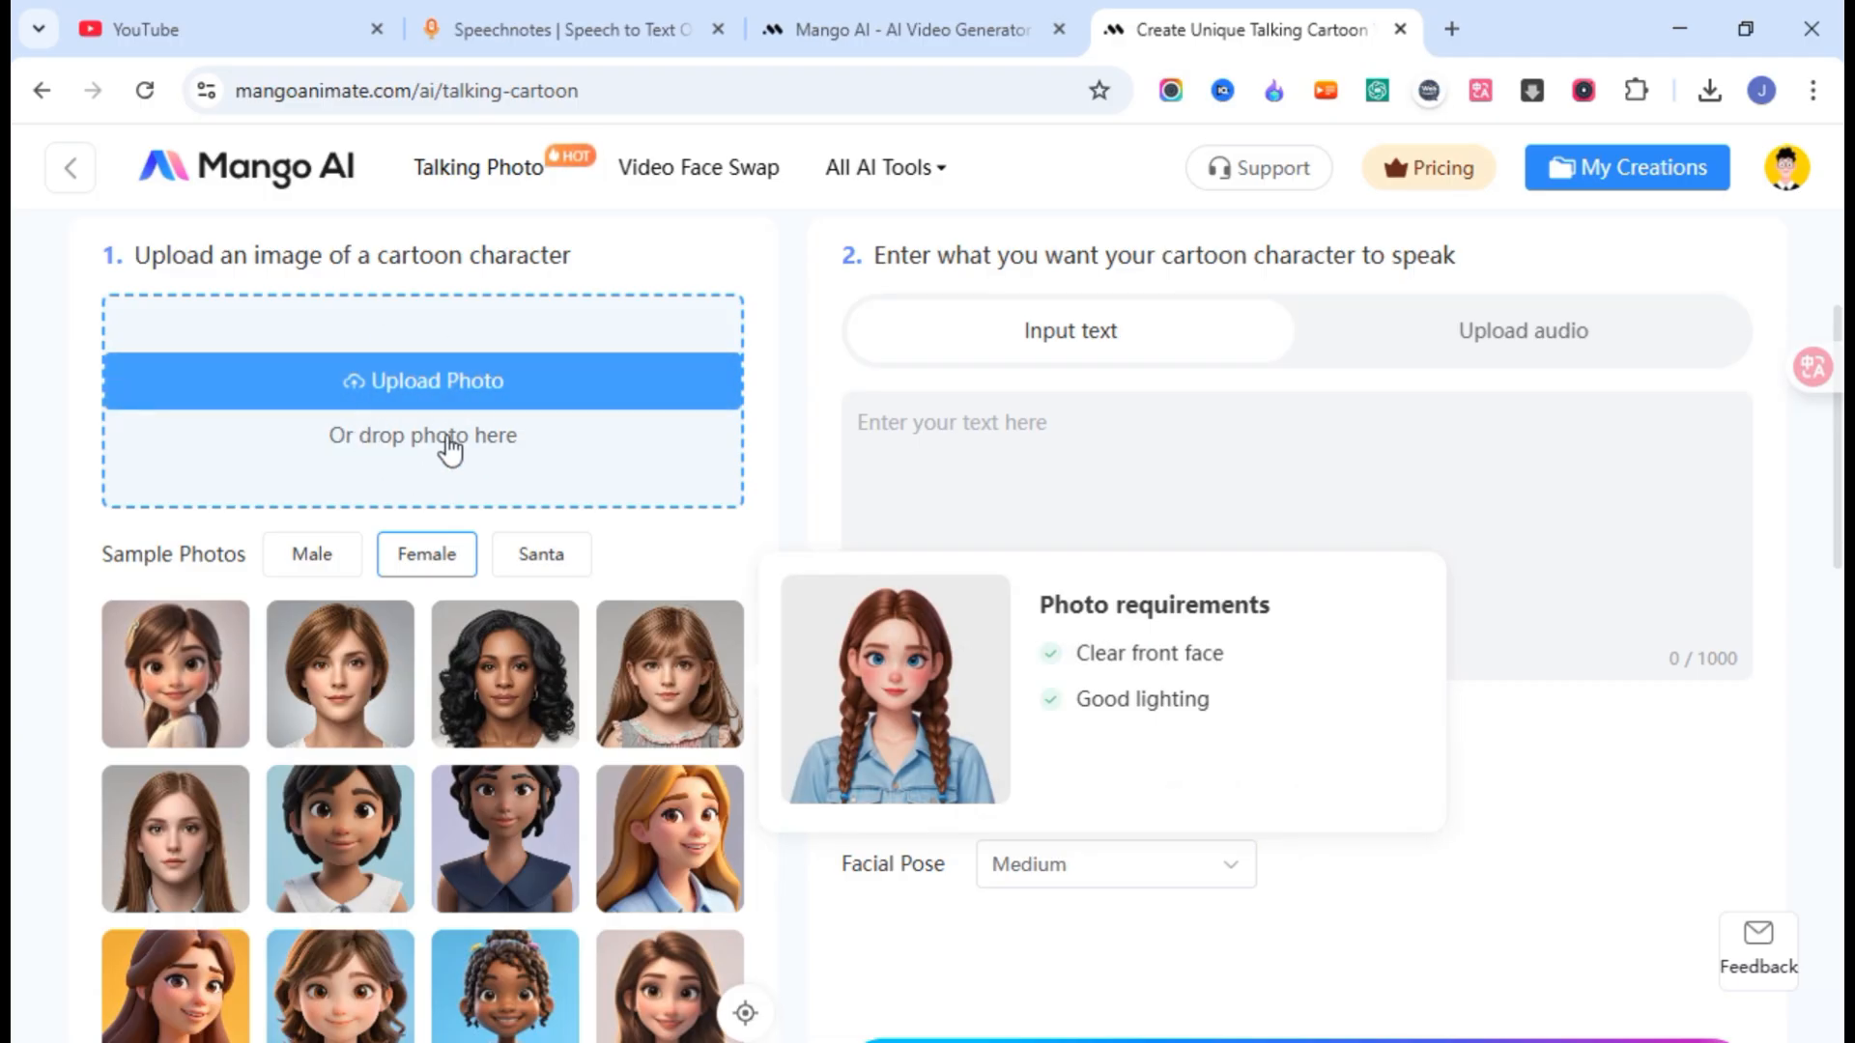
{"action": "scroll", "coordinate": [544, 512], "scroll_direction": "up", "scroll_amount": 2}
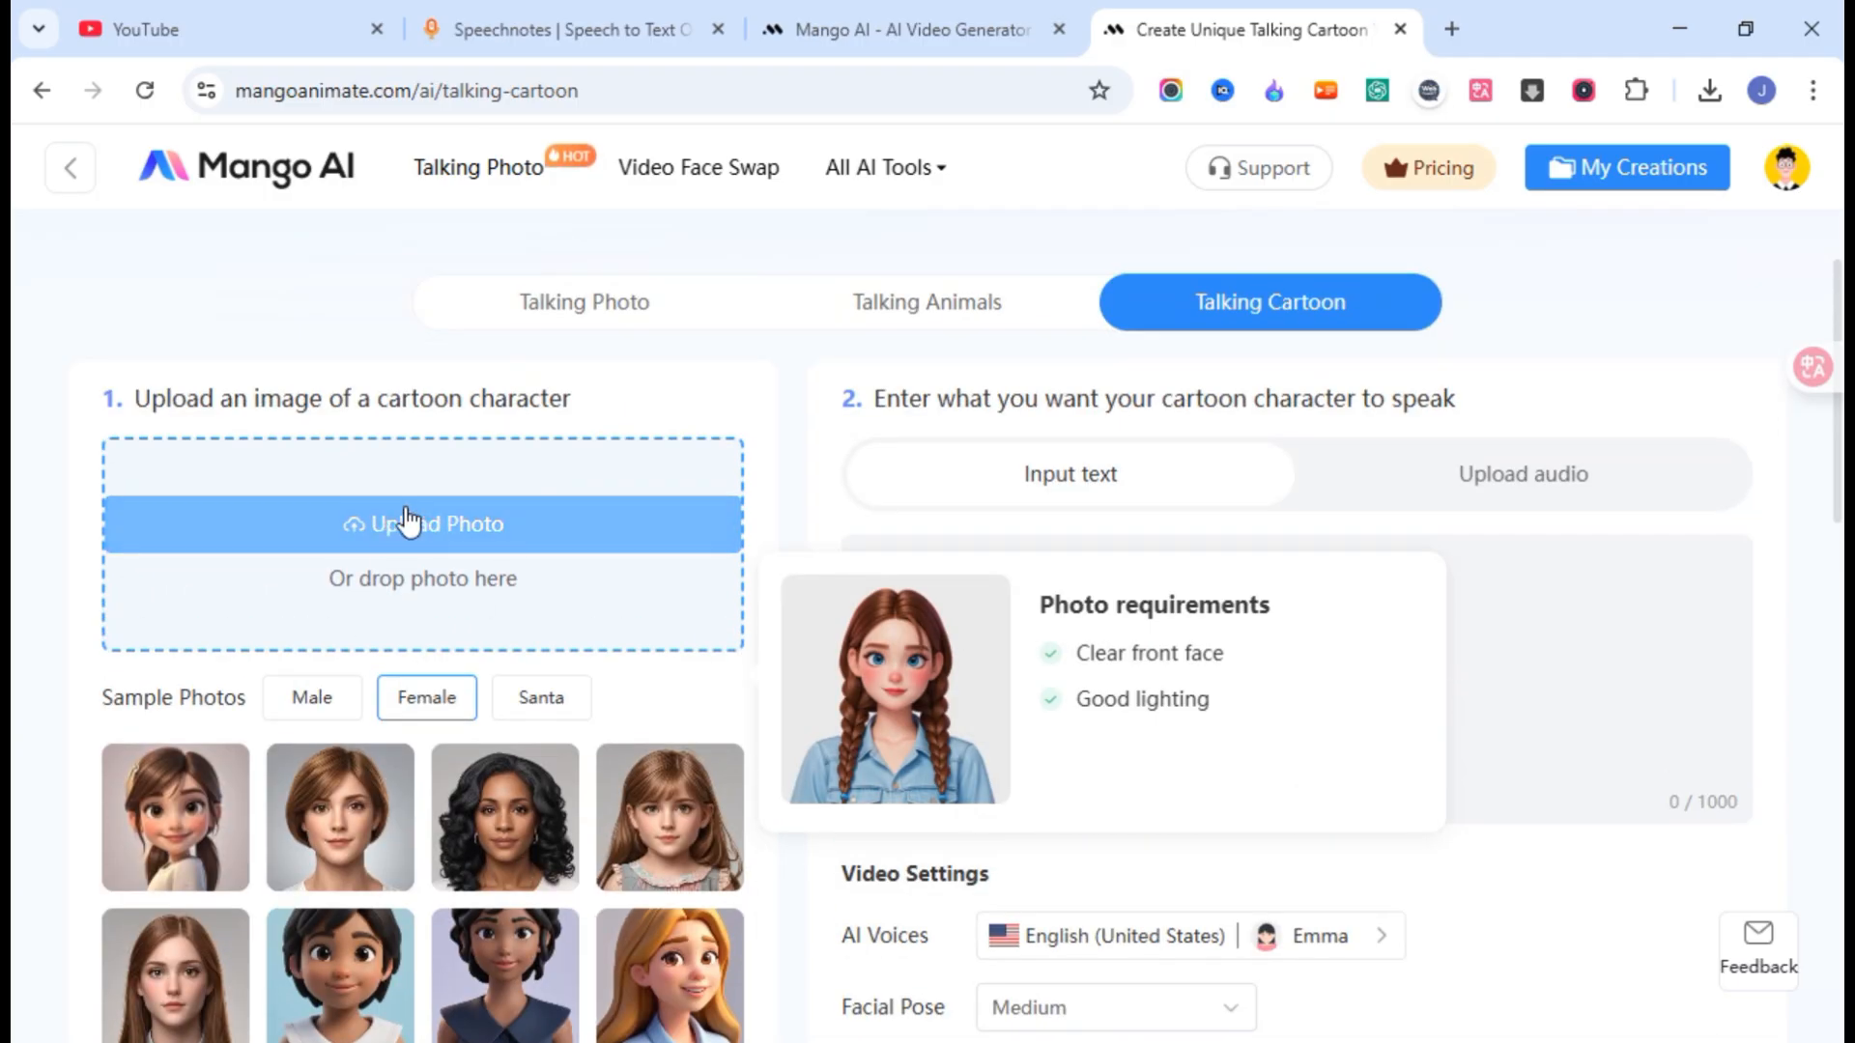
{"action": "scroll", "coordinate": [338, 870], "scroll_direction": "down", "scroll_amount": 6}
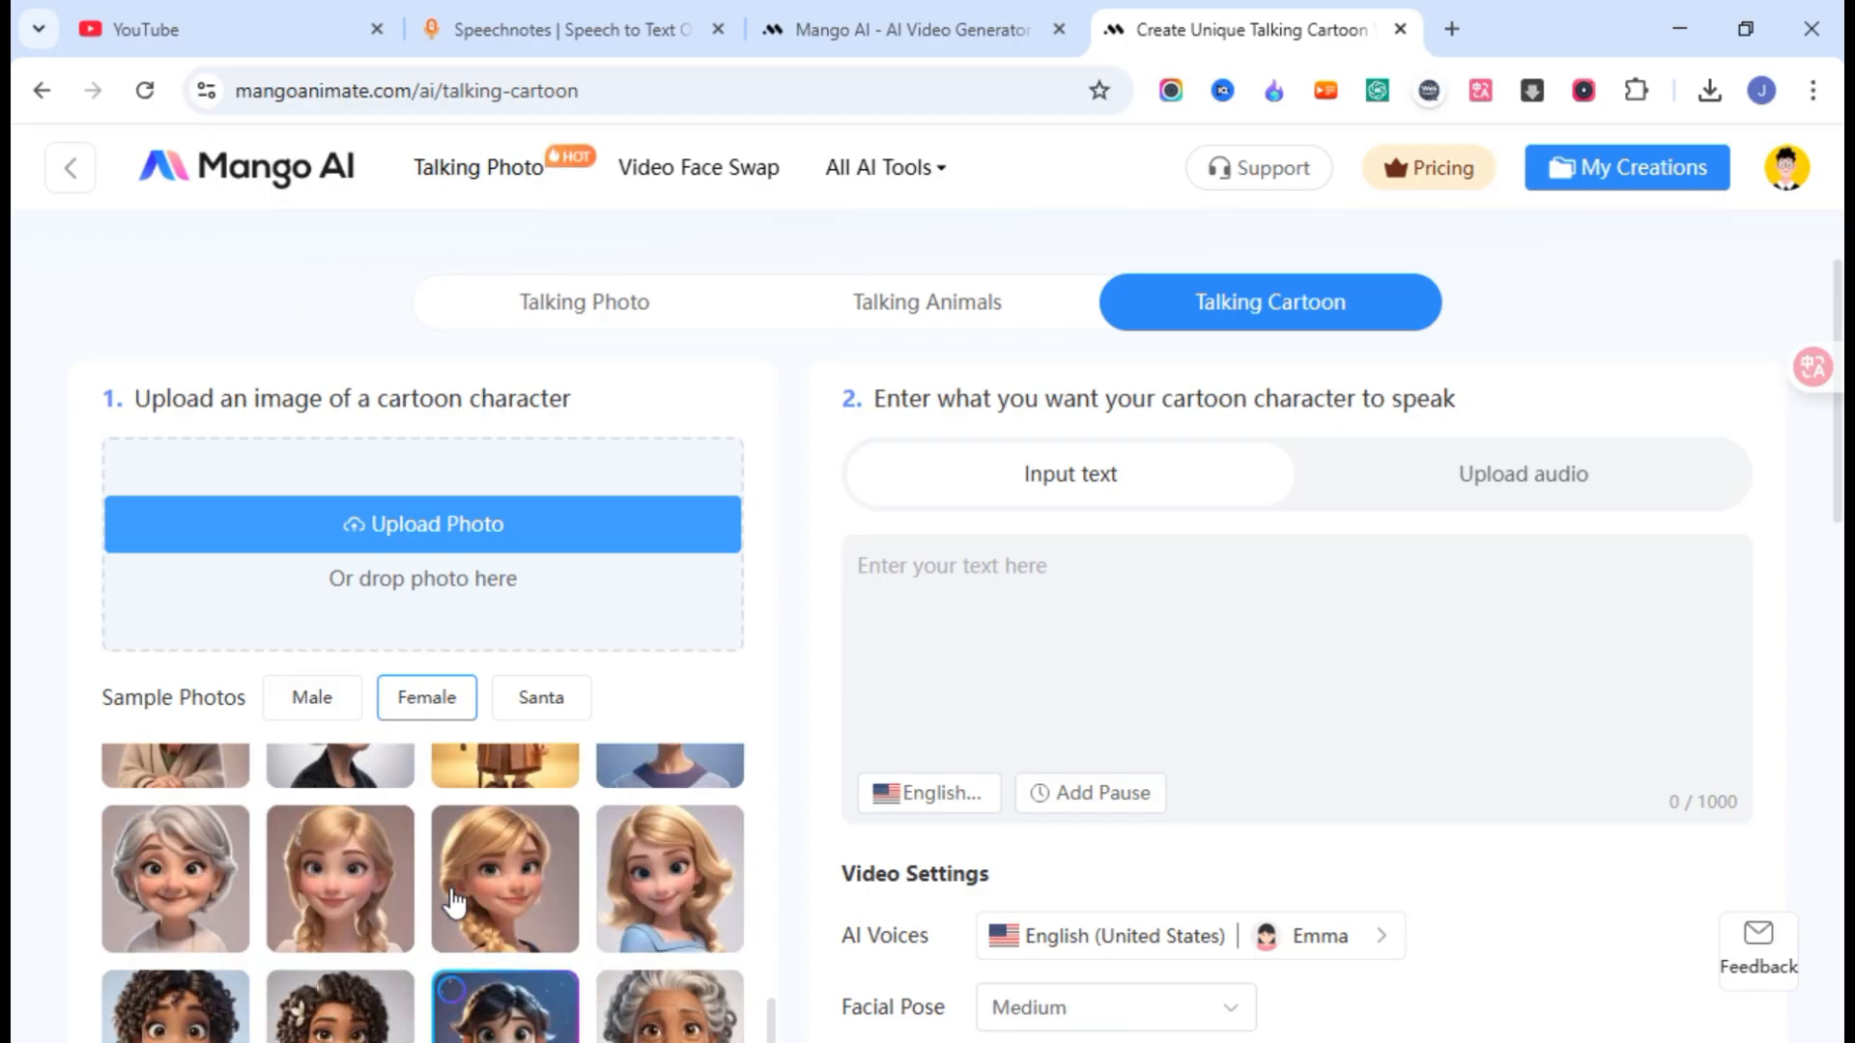
{"action": "left_click", "coordinate": [187, 869]}
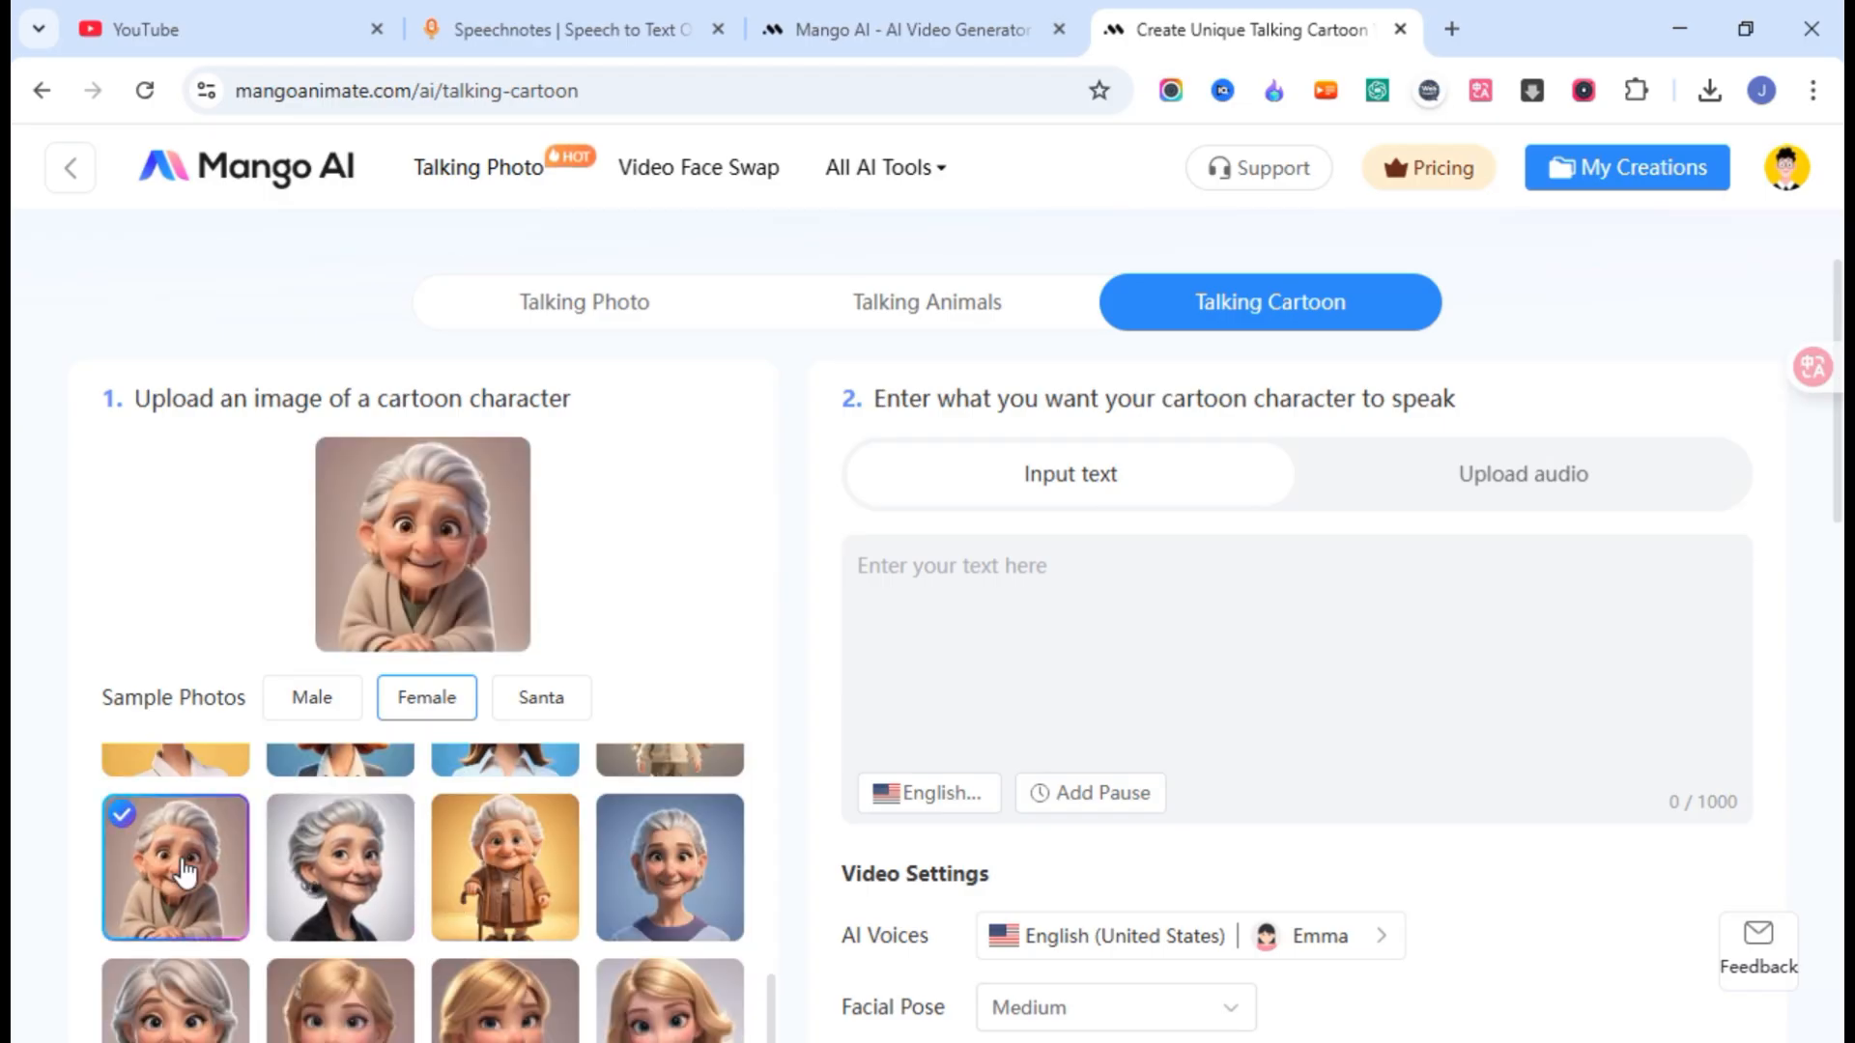
- Switch the cartoon's speech input to audio upload and upload the 10-second voice recording
{"action": "left_click", "coordinate": [1470, 506]}
{"action": "left_click", "coordinate": [1391, 657]}
{"action": "left_click", "coordinate": [535, 198]}
{"action": "left_click", "coordinate": [682, 689]}
- Generate the talking cartoon video and play it at a higher volume
{"action": "scroll", "coordinate": [682, 693], "scroll_direction": "down", "scroll_amount": 4}
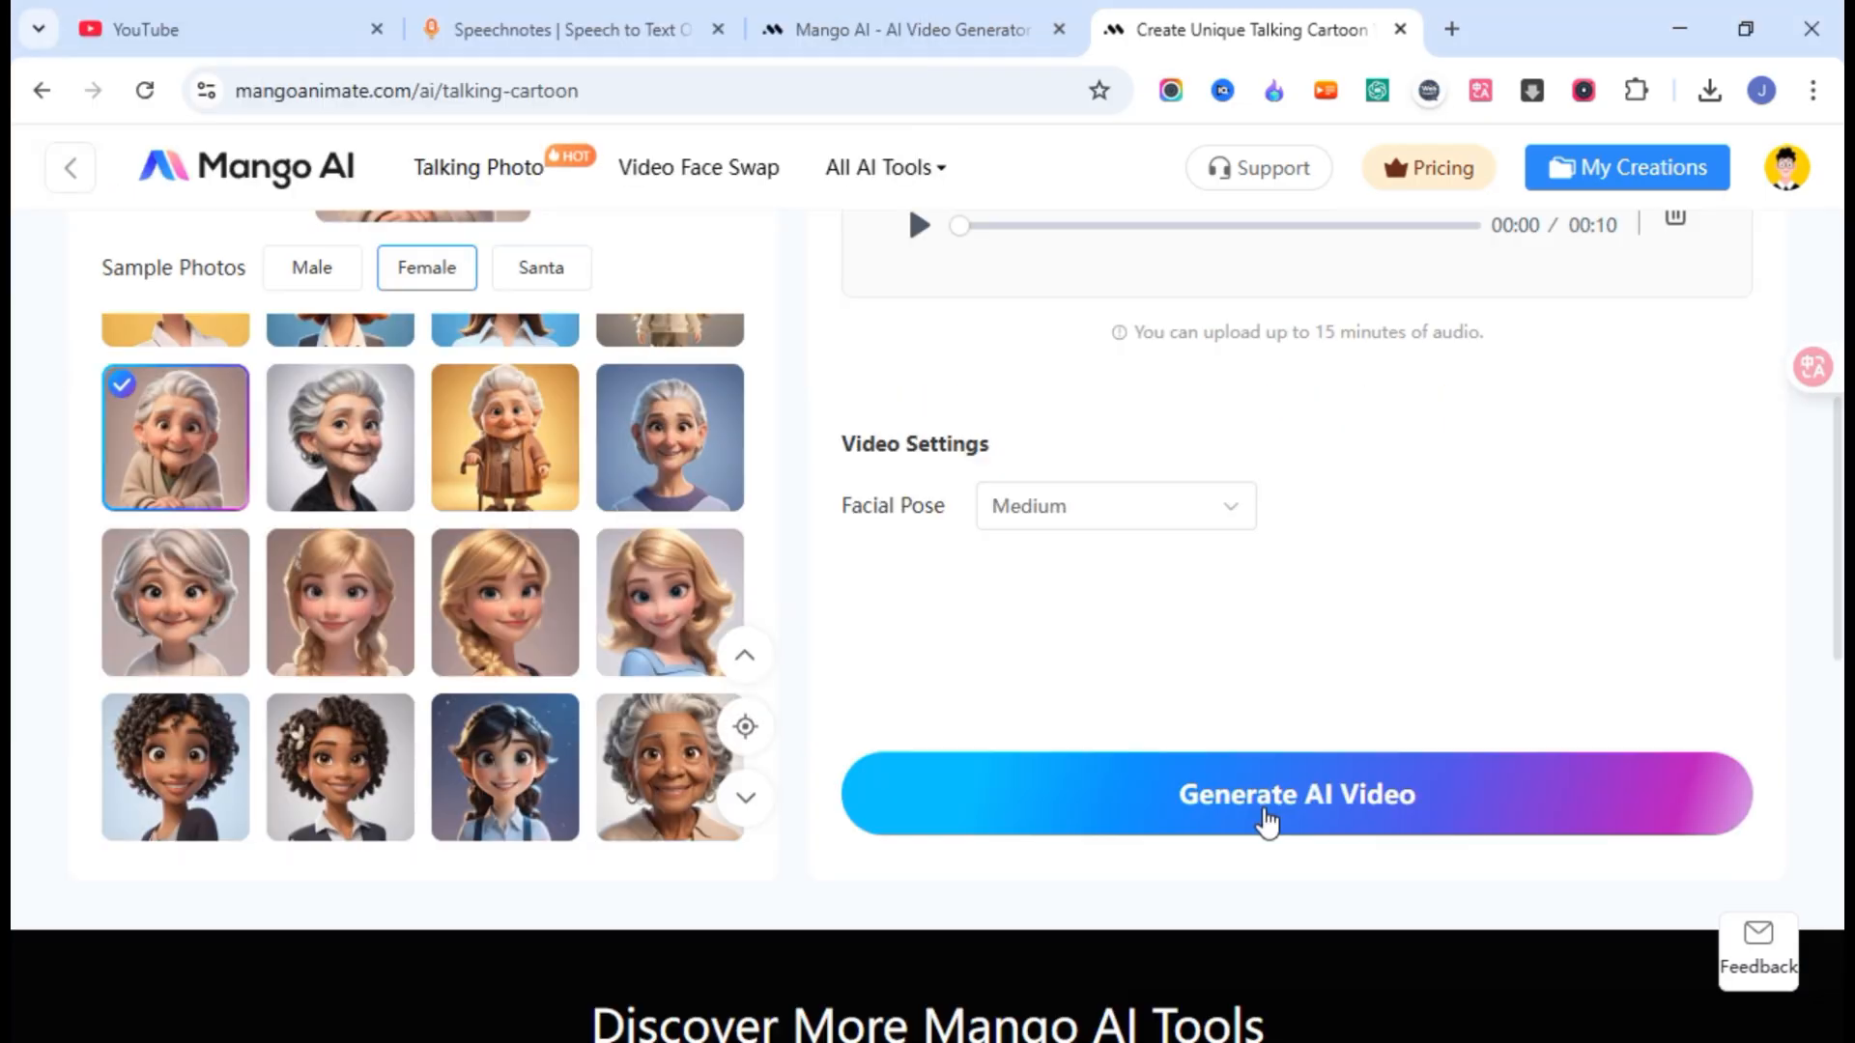
{"action": "left_click", "coordinate": [1266, 813]}
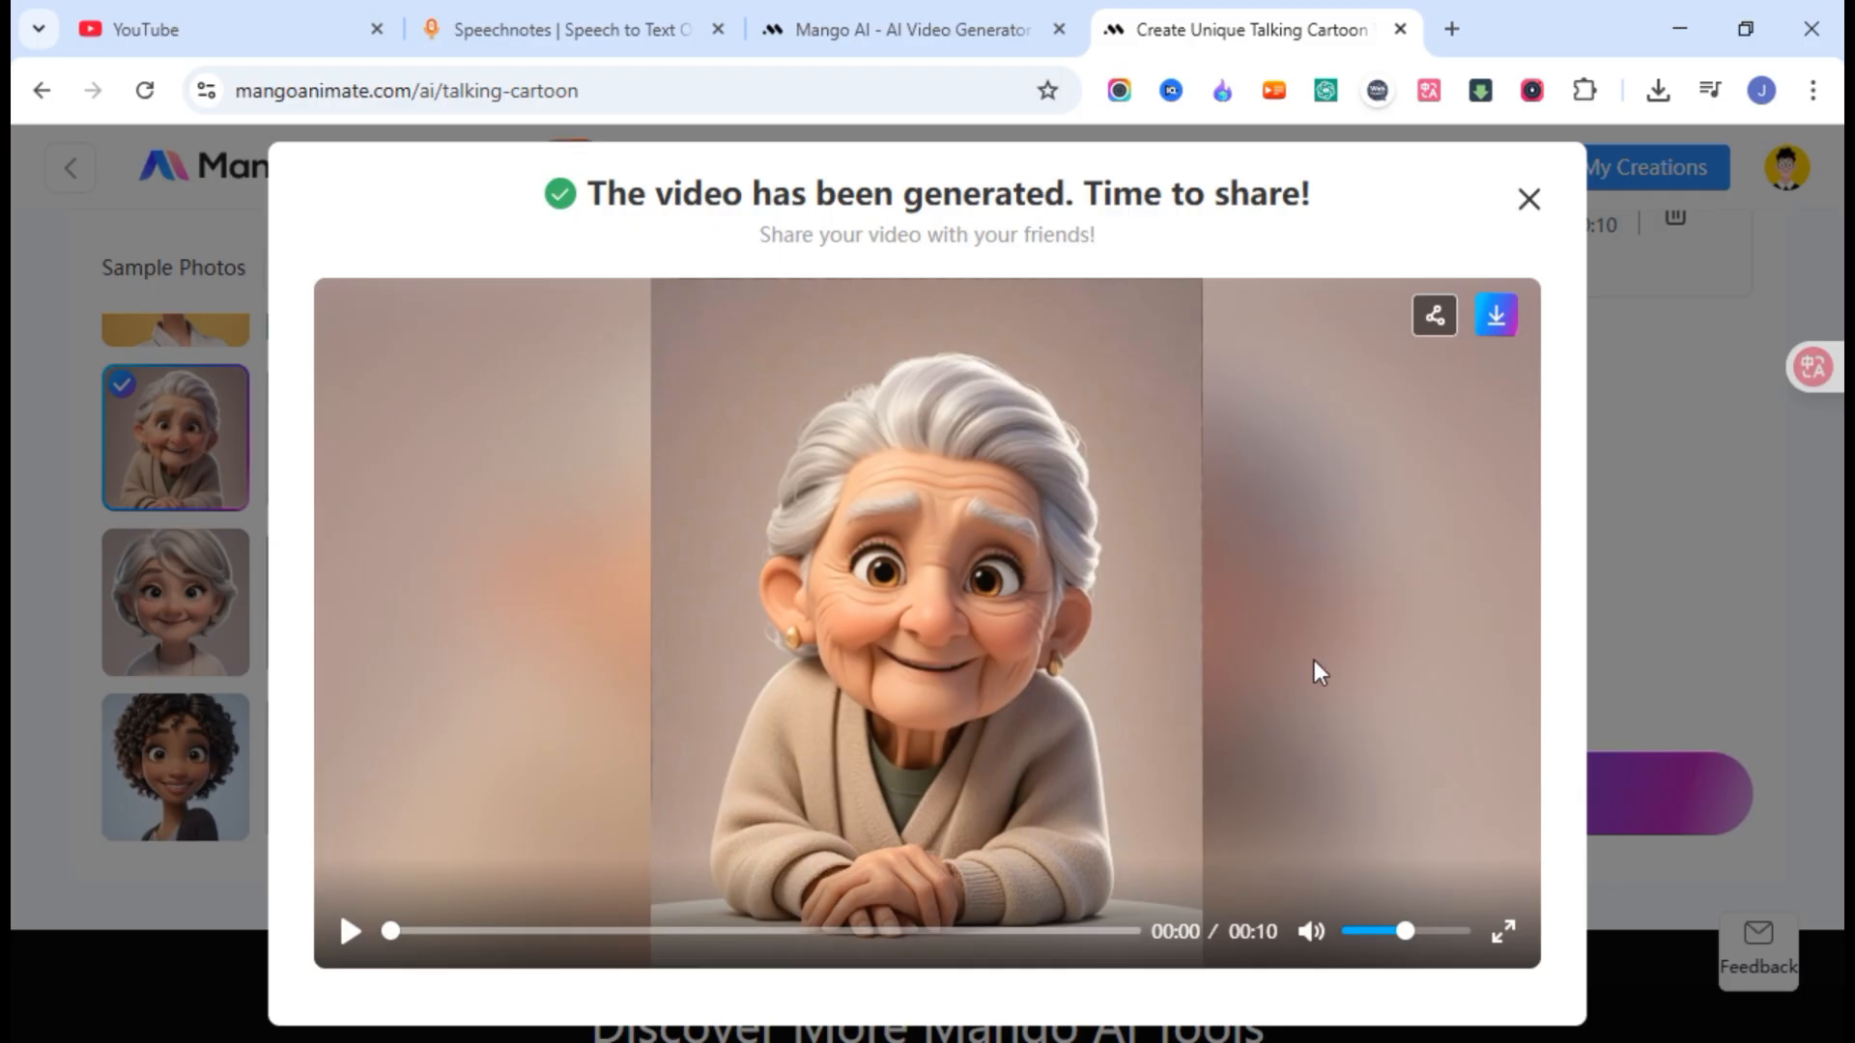
{"action": "left_click", "coordinate": [1433, 931]}
{"action": "left_click", "coordinate": [349, 932]}
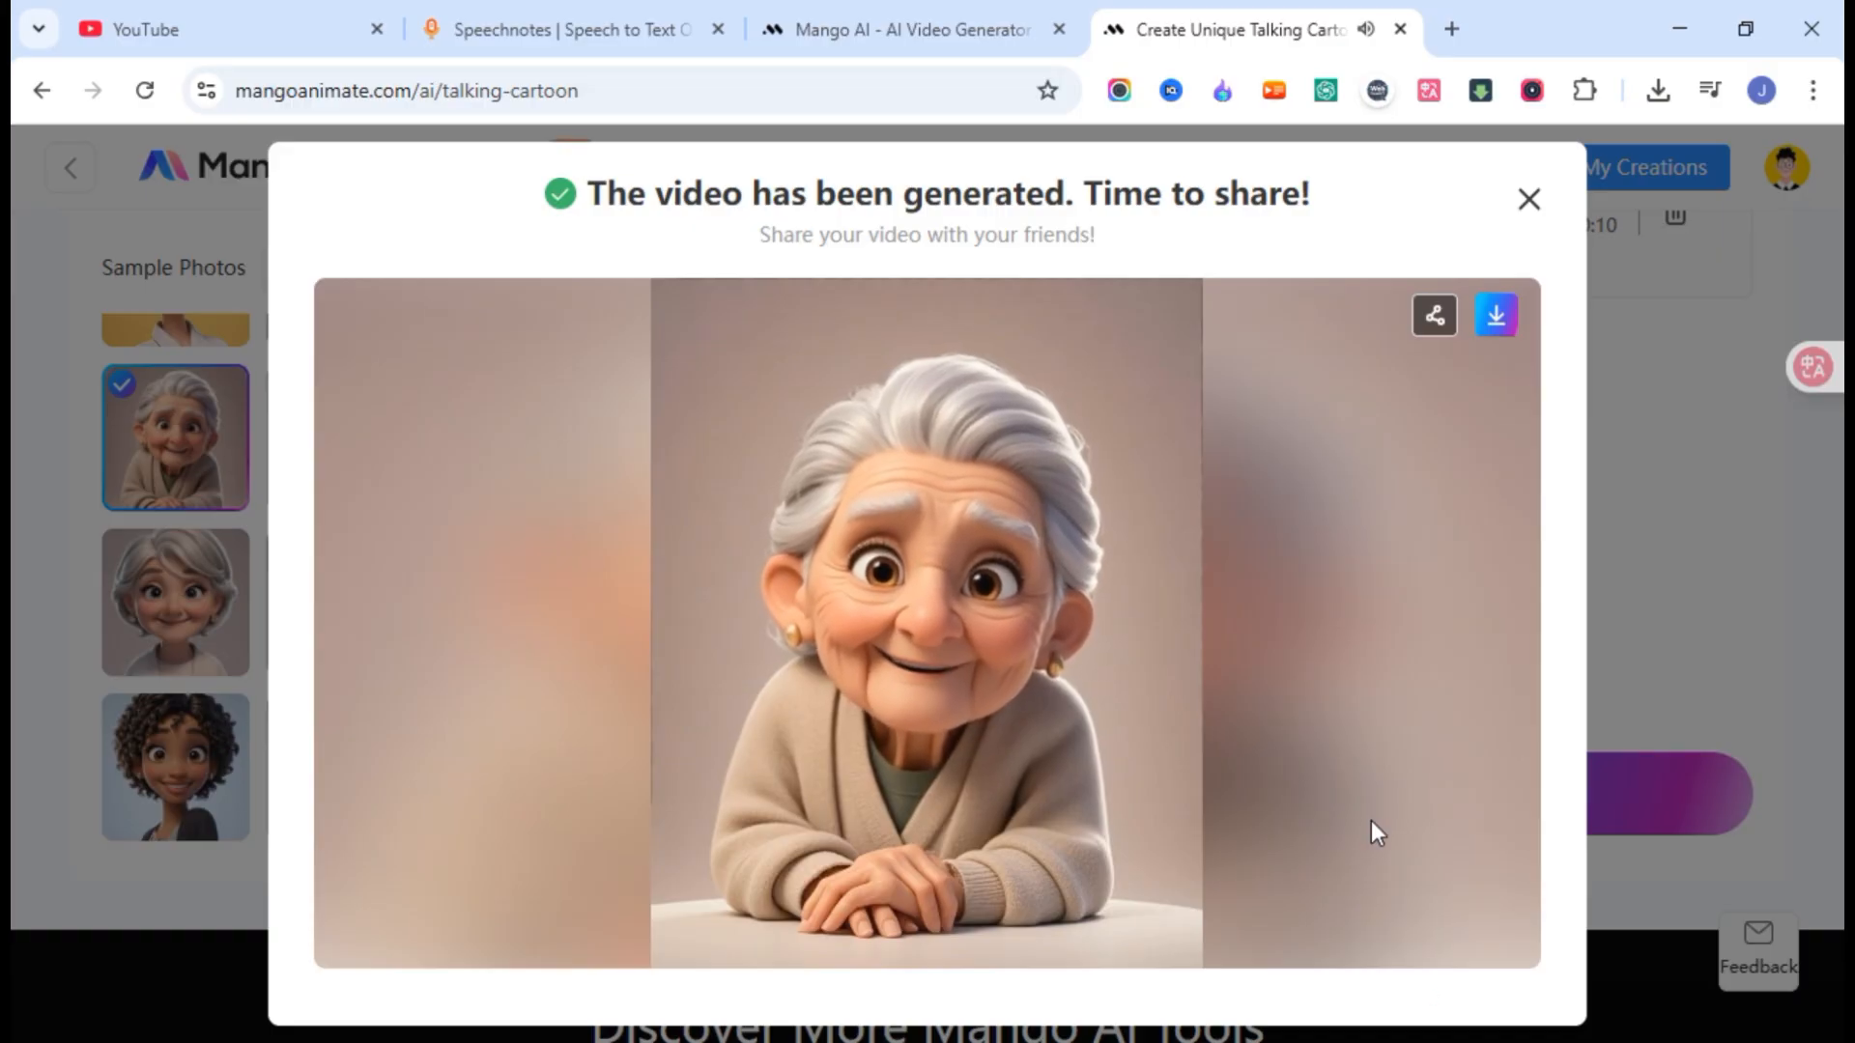
{"action": "left_click", "coordinate": [356, 939]}
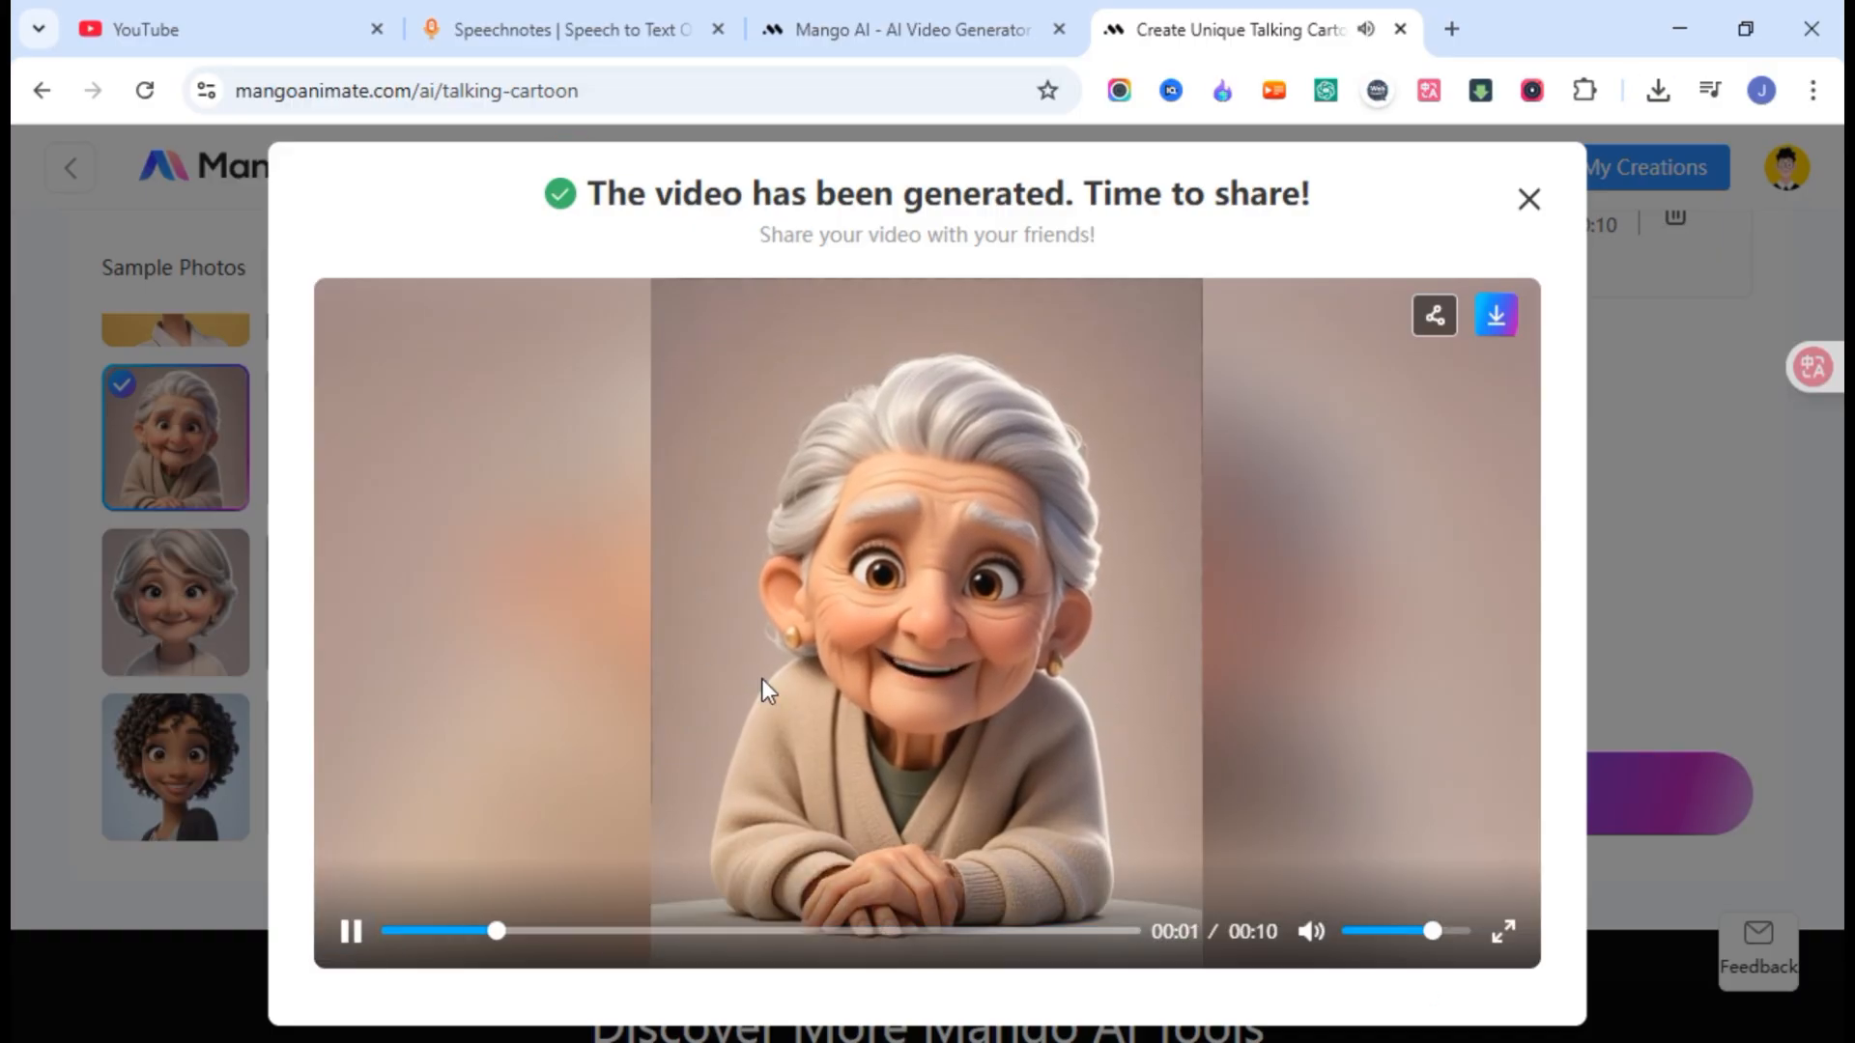
- Download the generated talking cartoon video of the elderly woman and close its preview
{"action": "left_click", "coordinate": [1494, 317]}
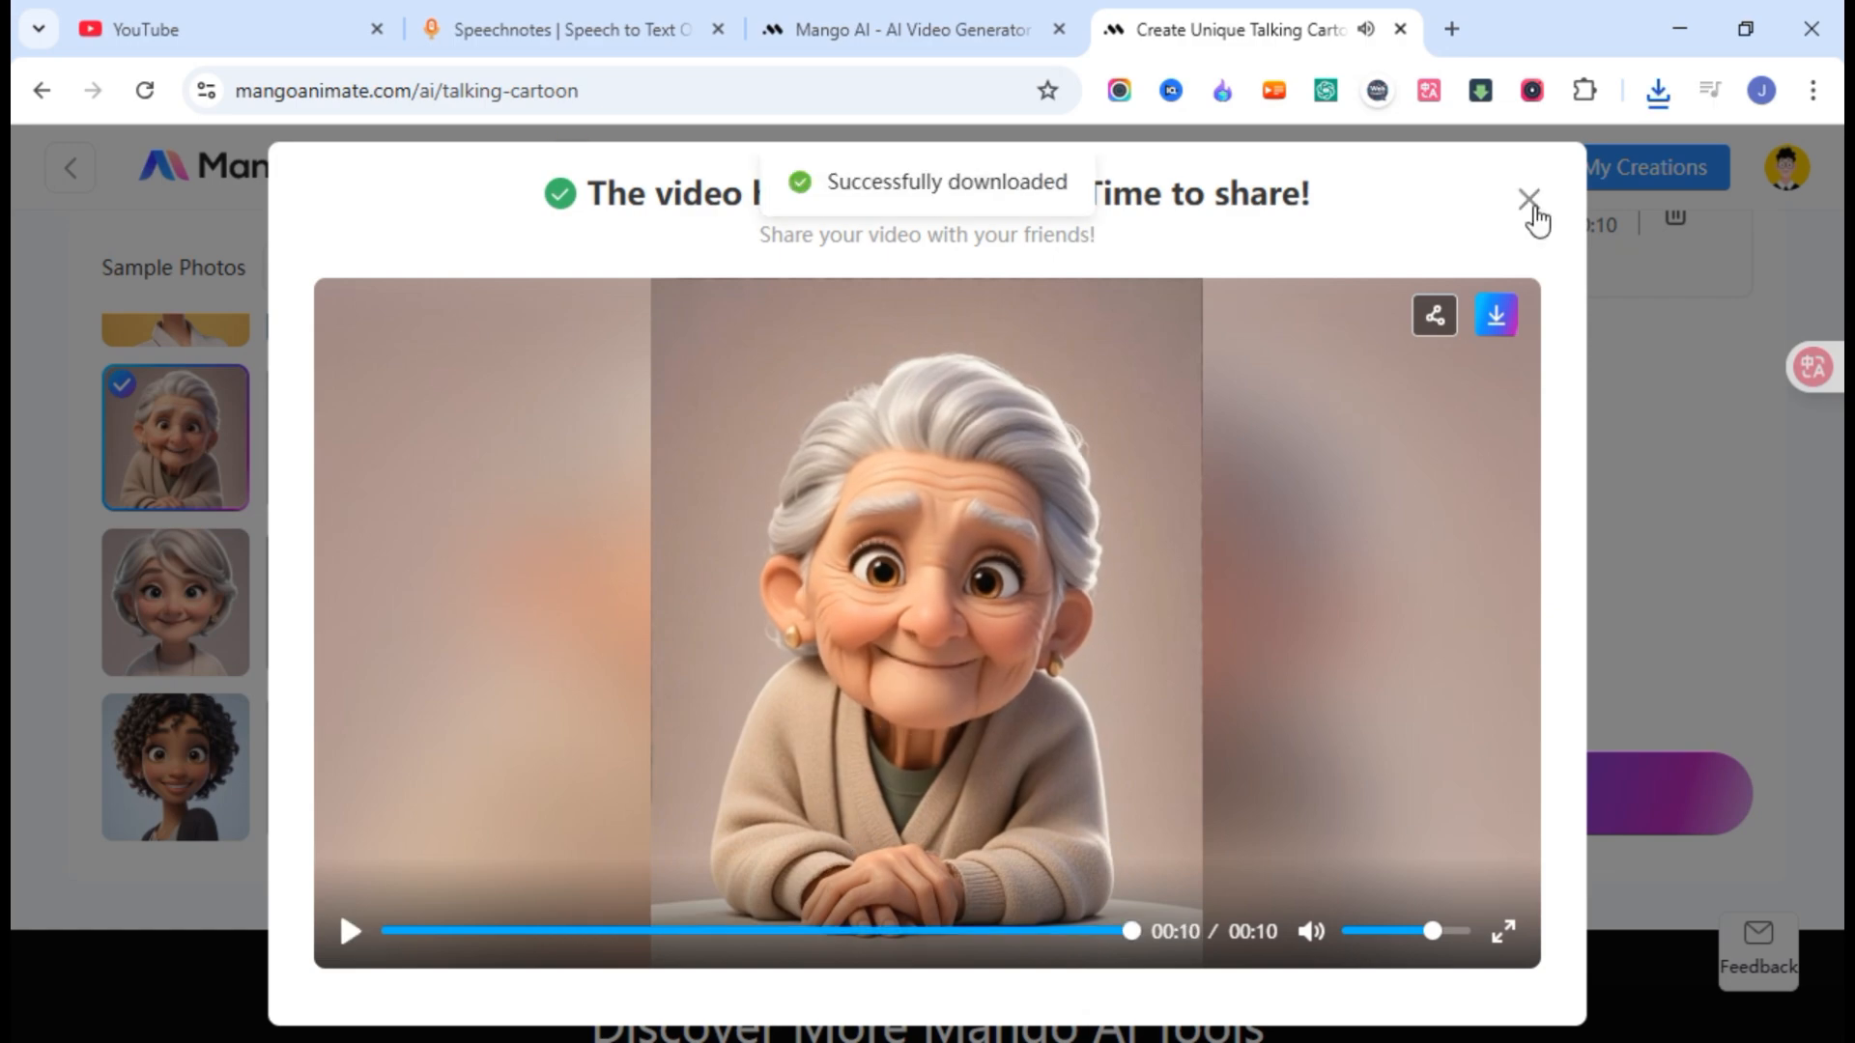
{"action": "left_click", "coordinate": [1530, 201]}
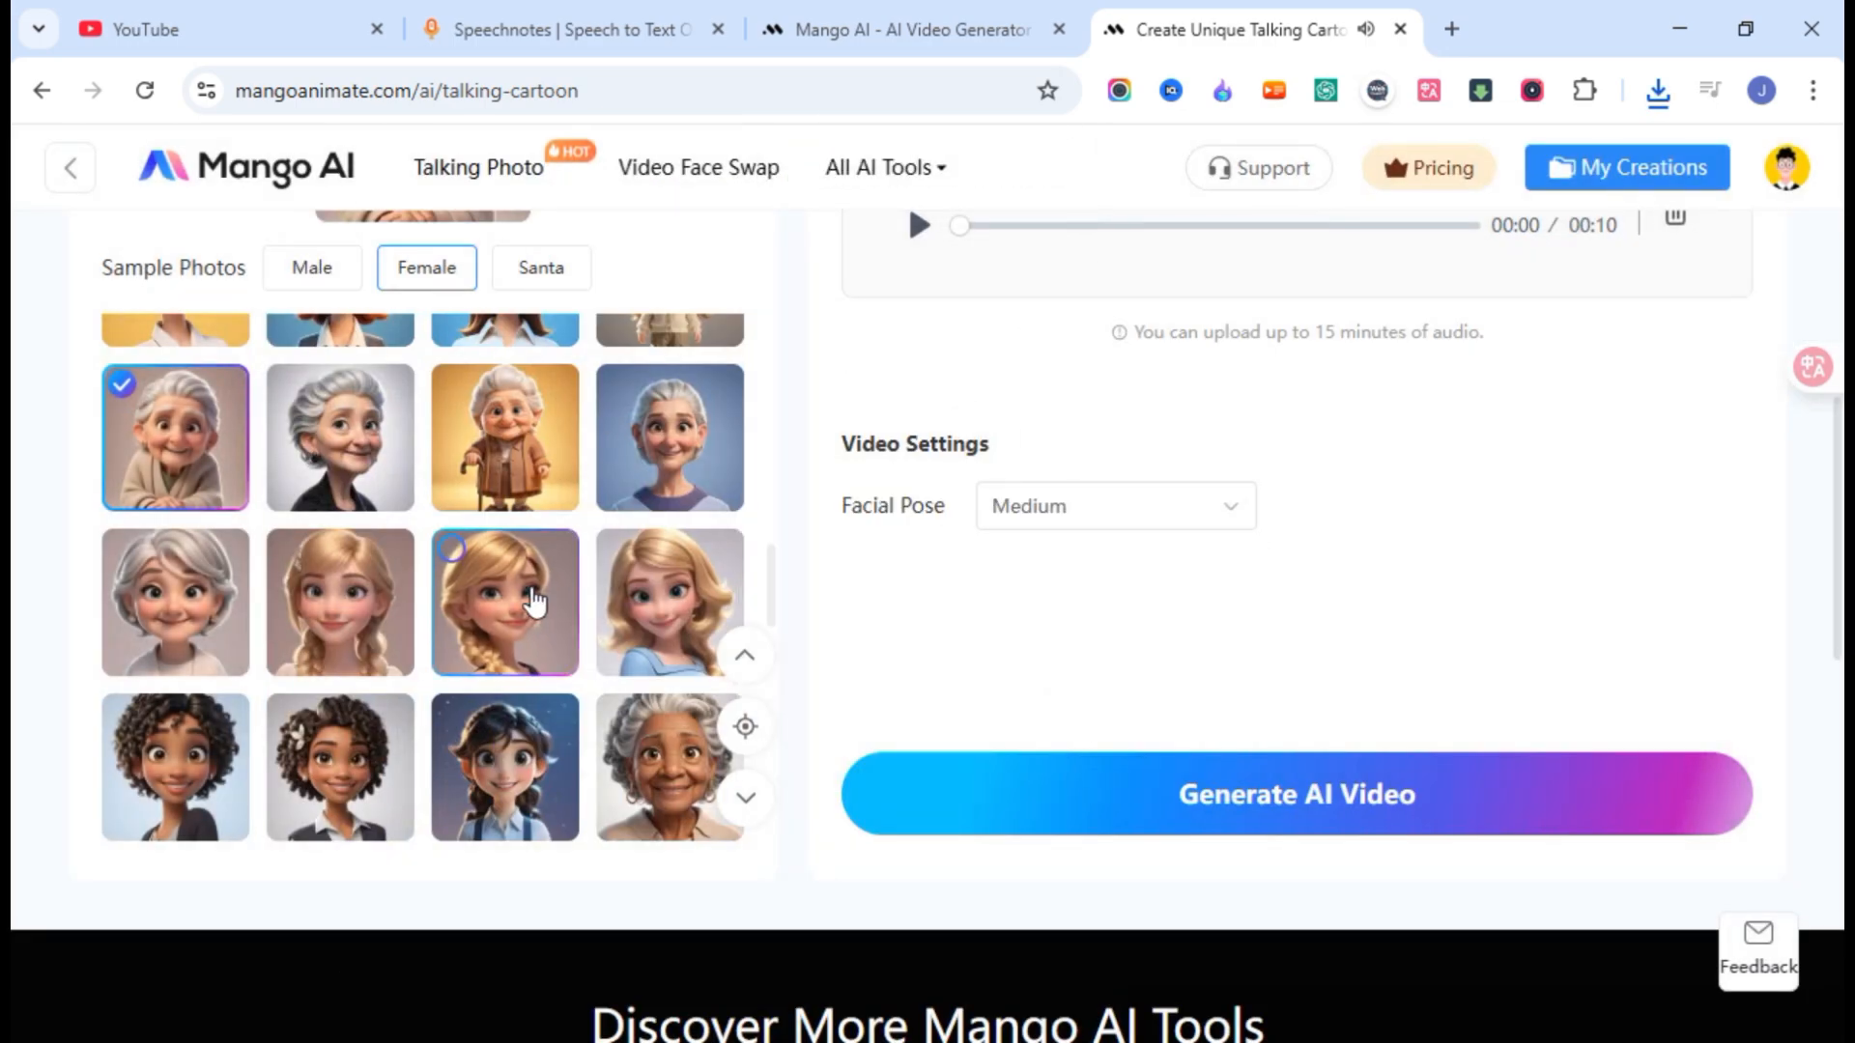
{"action": "scroll", "coordinate": [533, 597], "scroll_direction": "up", "scroll_amount": 3}
- Open My Creations from the account profile and look through the saved Talking Cartoon videos
{"action": "left_click", "coordinate": [1781, 181]}
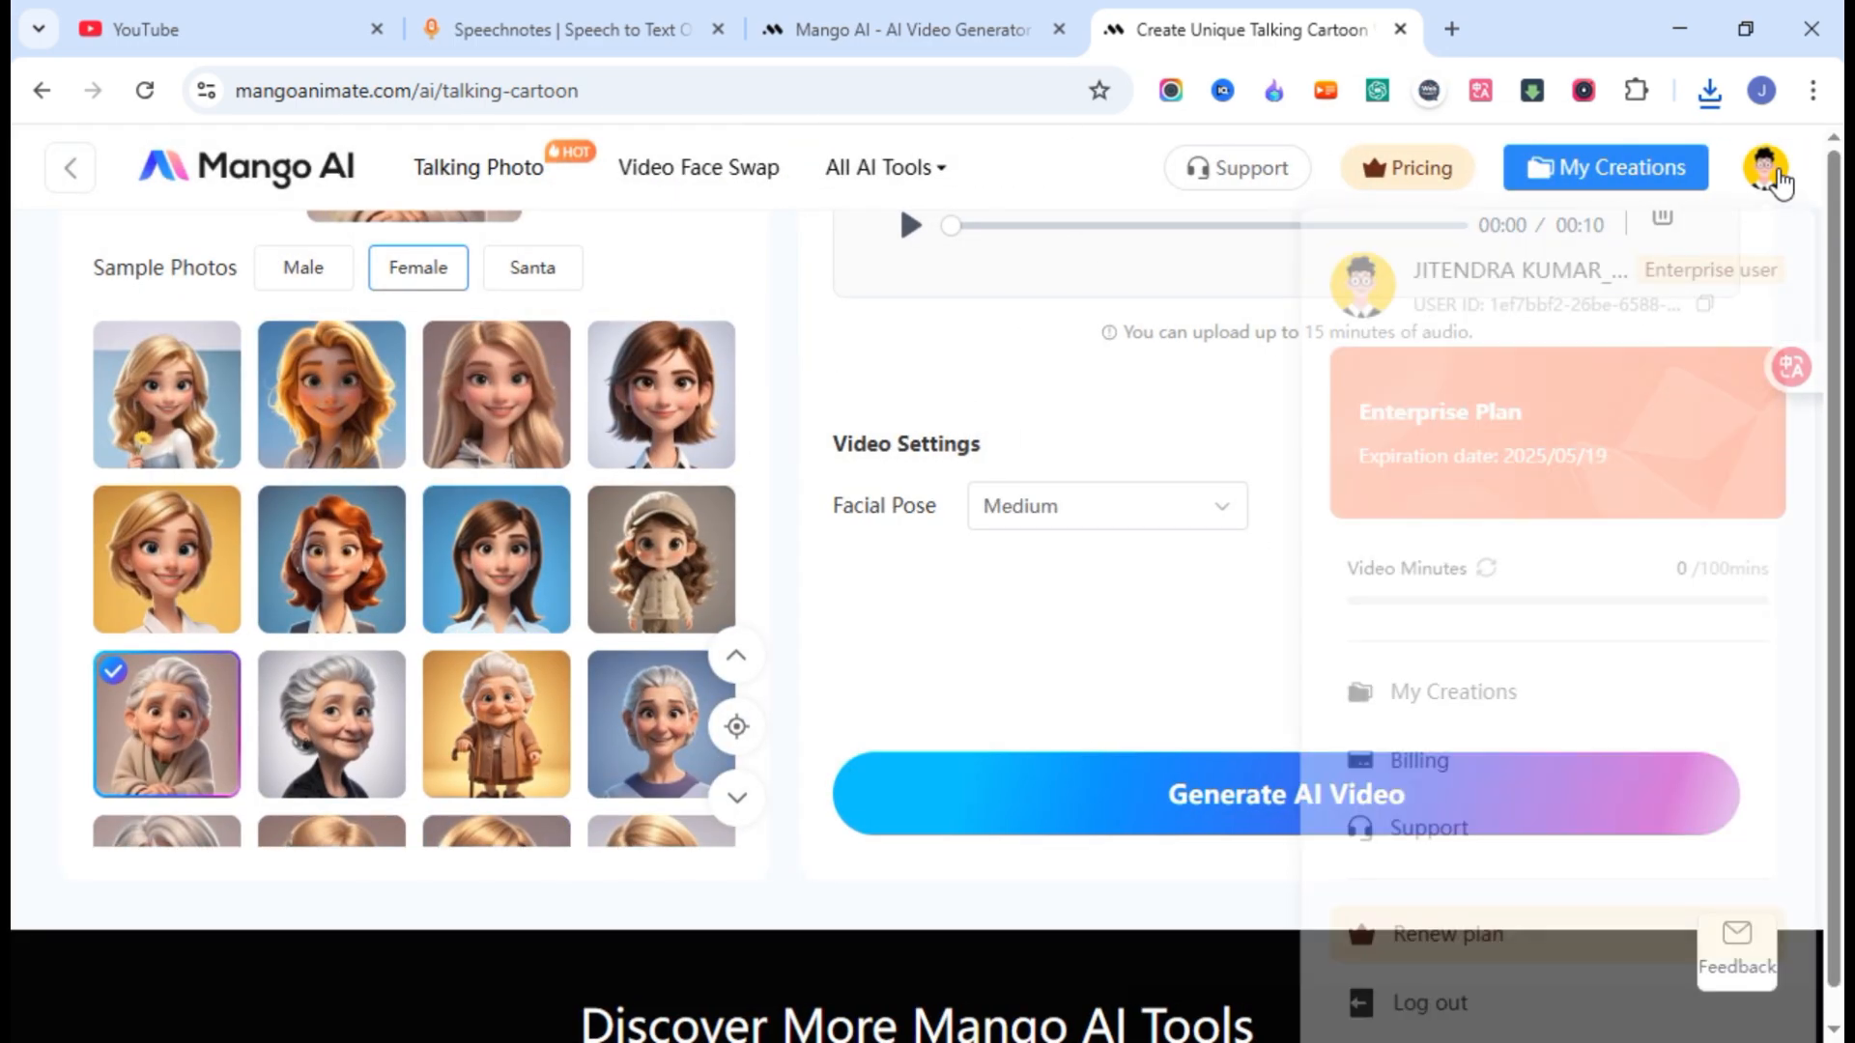
{"action": "left_click", "coordinate": [1448, 696]}
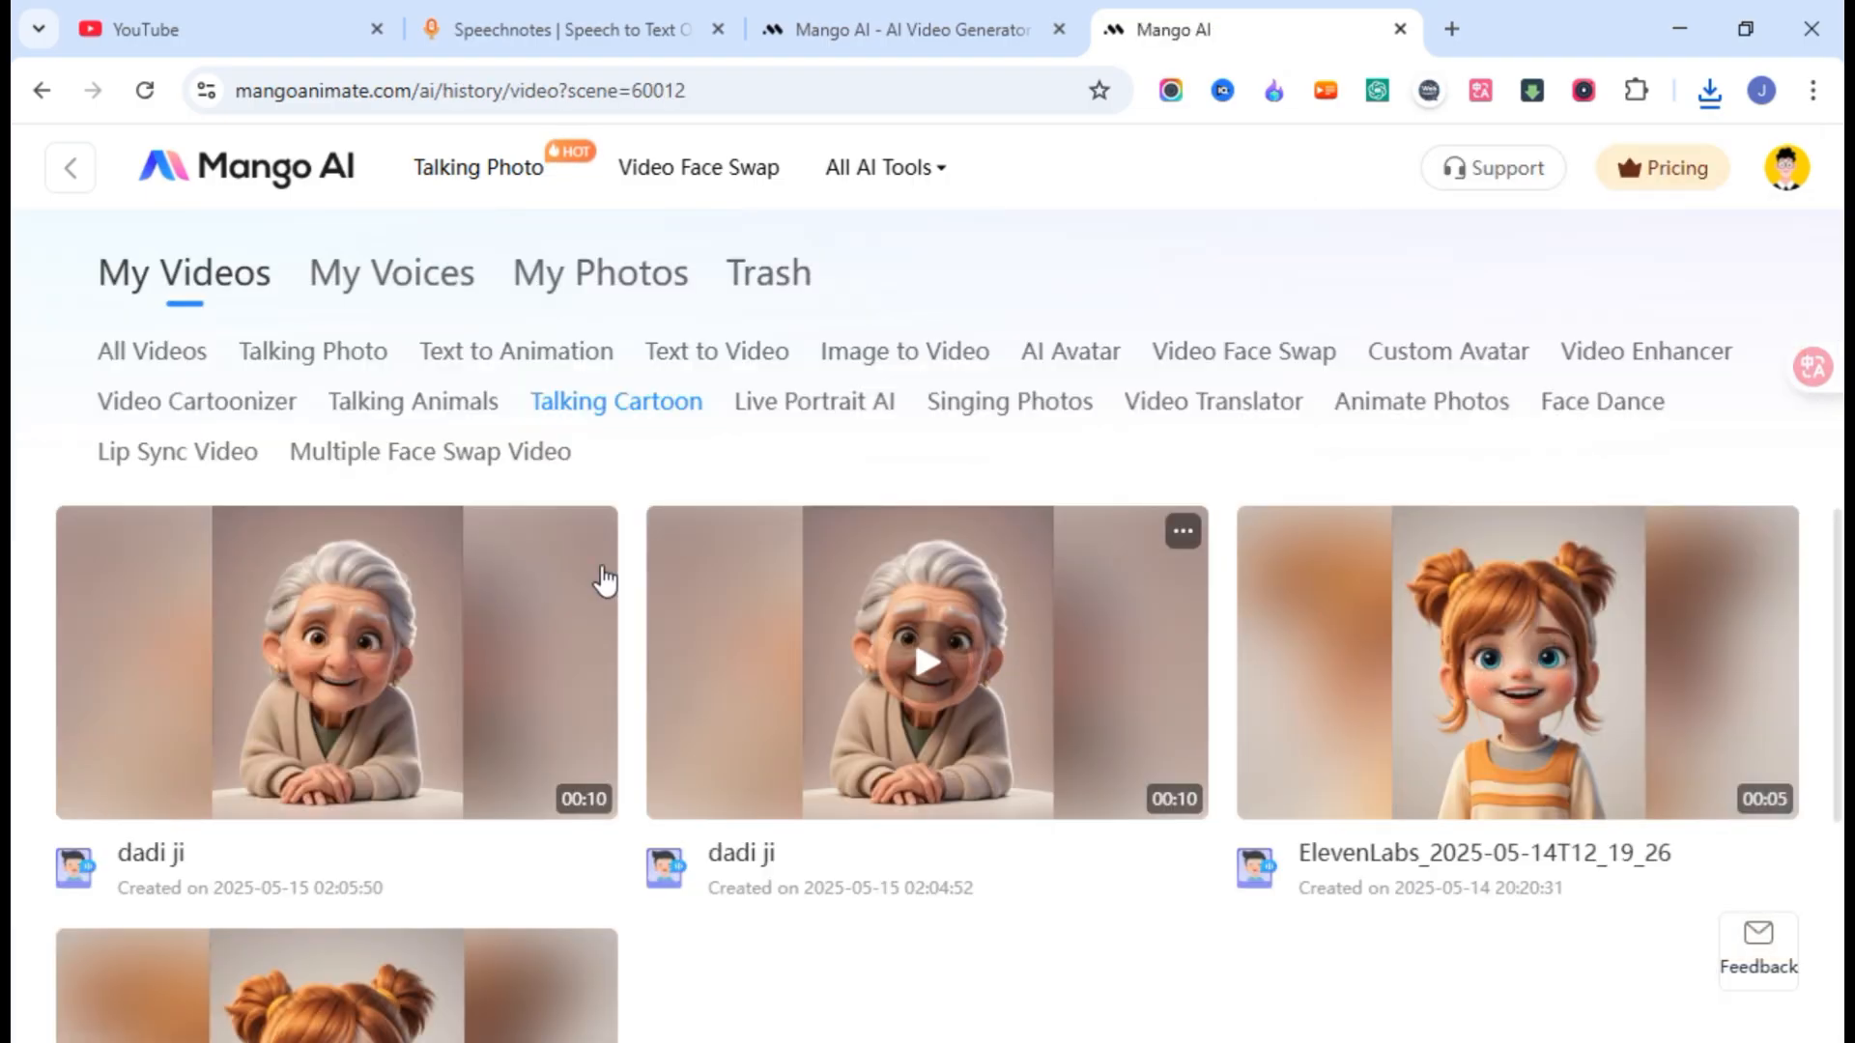
{"action": "scroll", "coordinate": [604, 580], "scroll_direction": "down", "scroll_amount": 4}
{"action": "scroll", "coordinate": [601, 696], "scroll_direction": "up", "scroll_amount": 4}
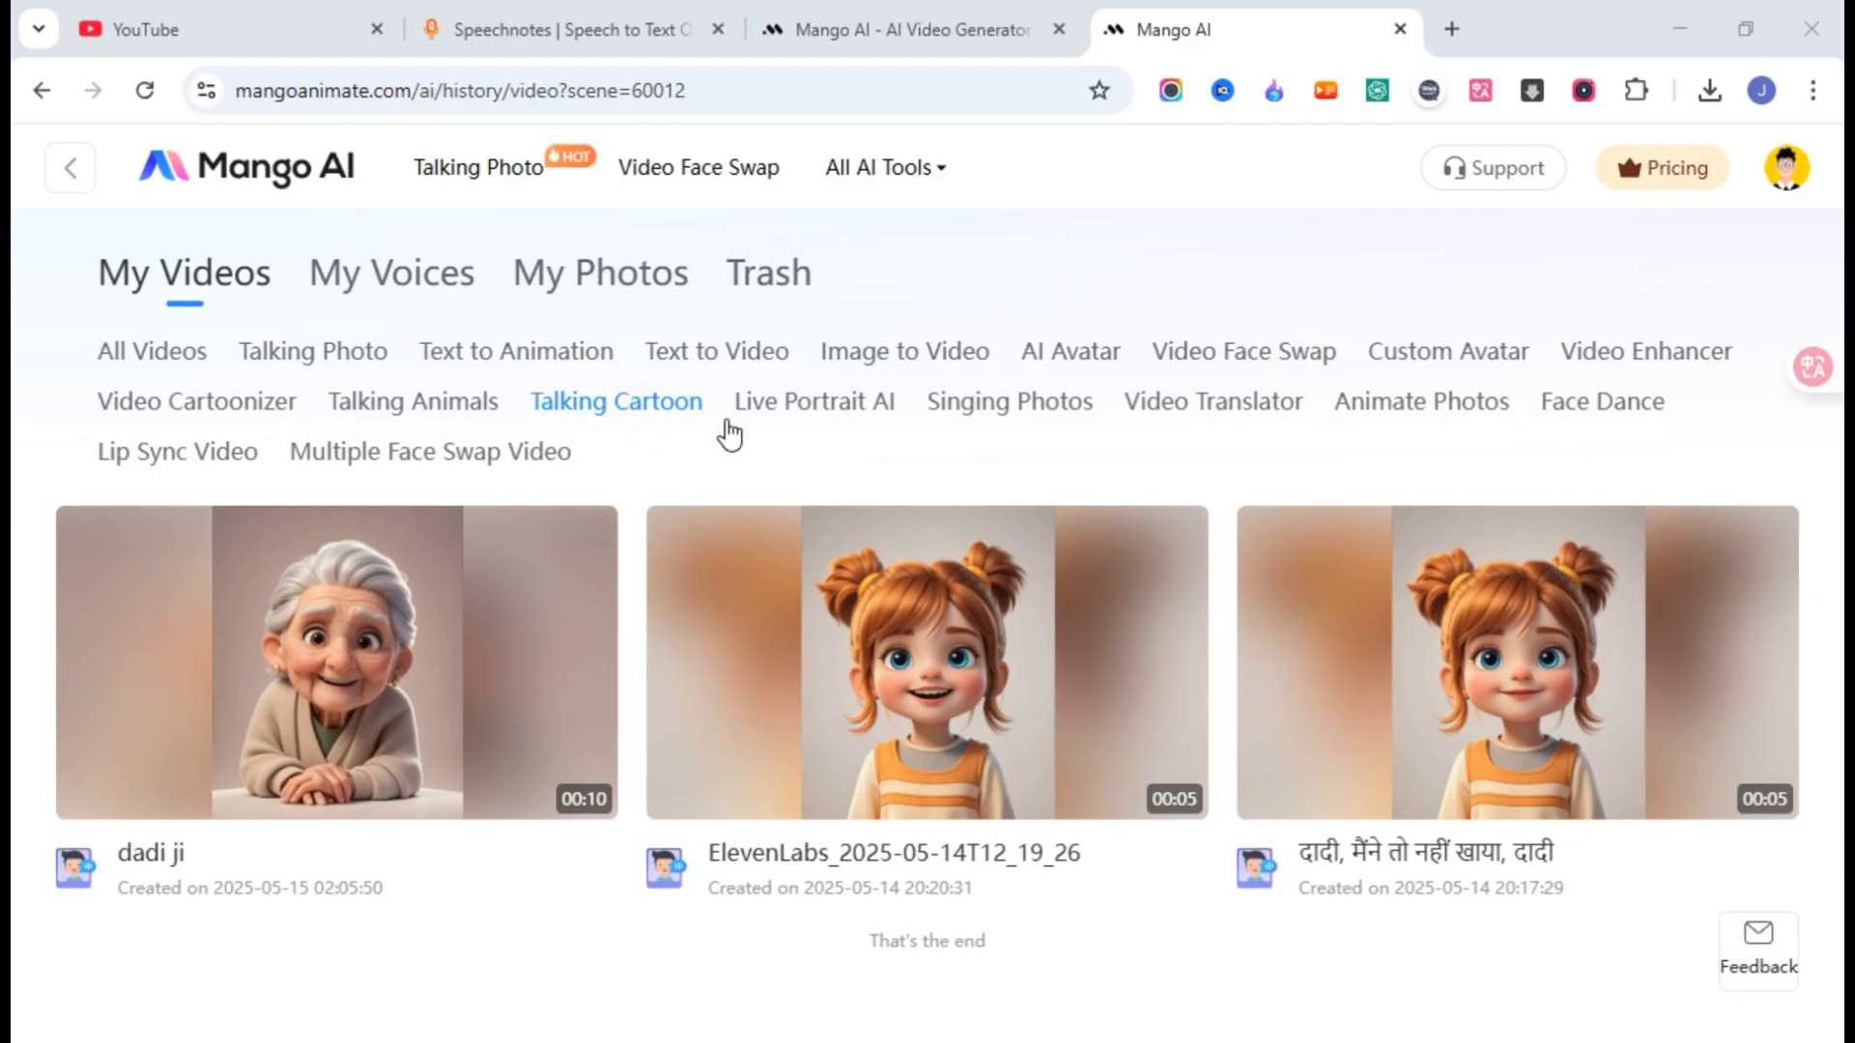
- Browse the saved Talking Photo and Talking Animals videos, ending on the Talking Photo category
{"action": "left_click", "coordinate": [358, 356]}
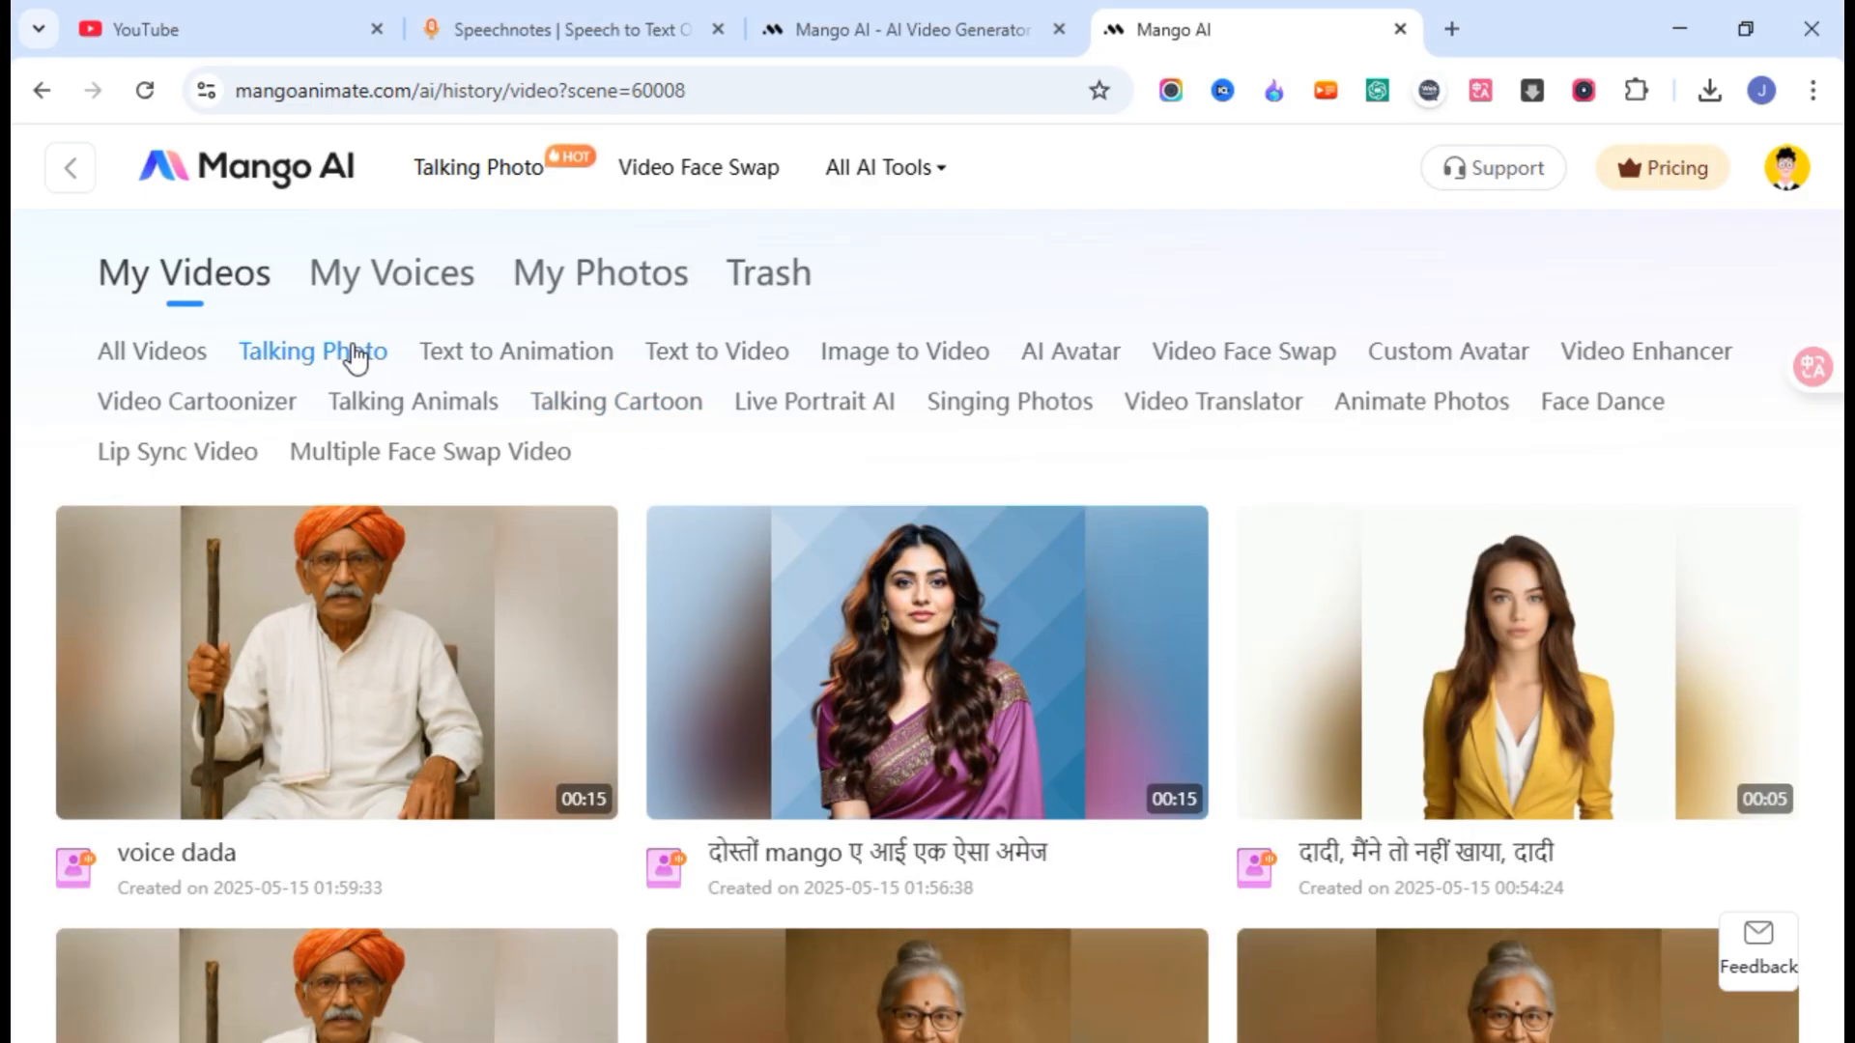
{"action": "left_click", "coordinate": [413, 401]}
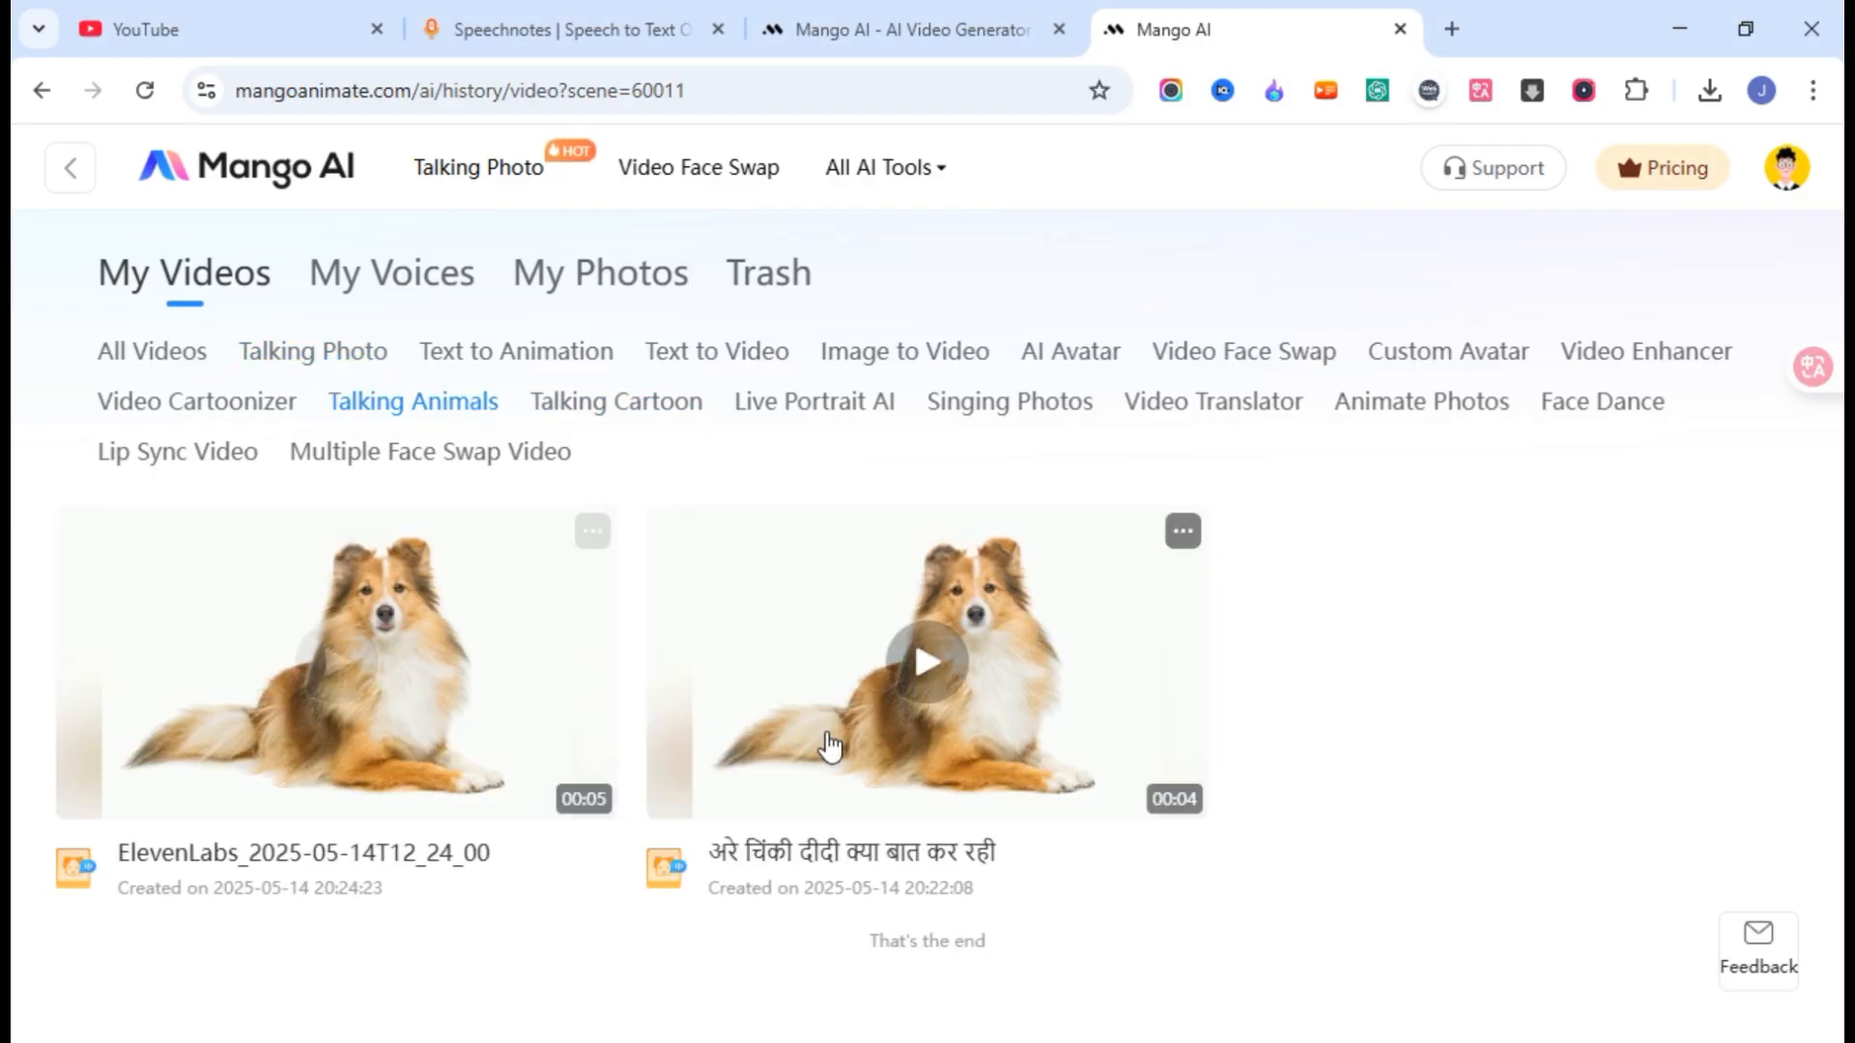
{"action": "left_click", "coordinate": [305, 359]}
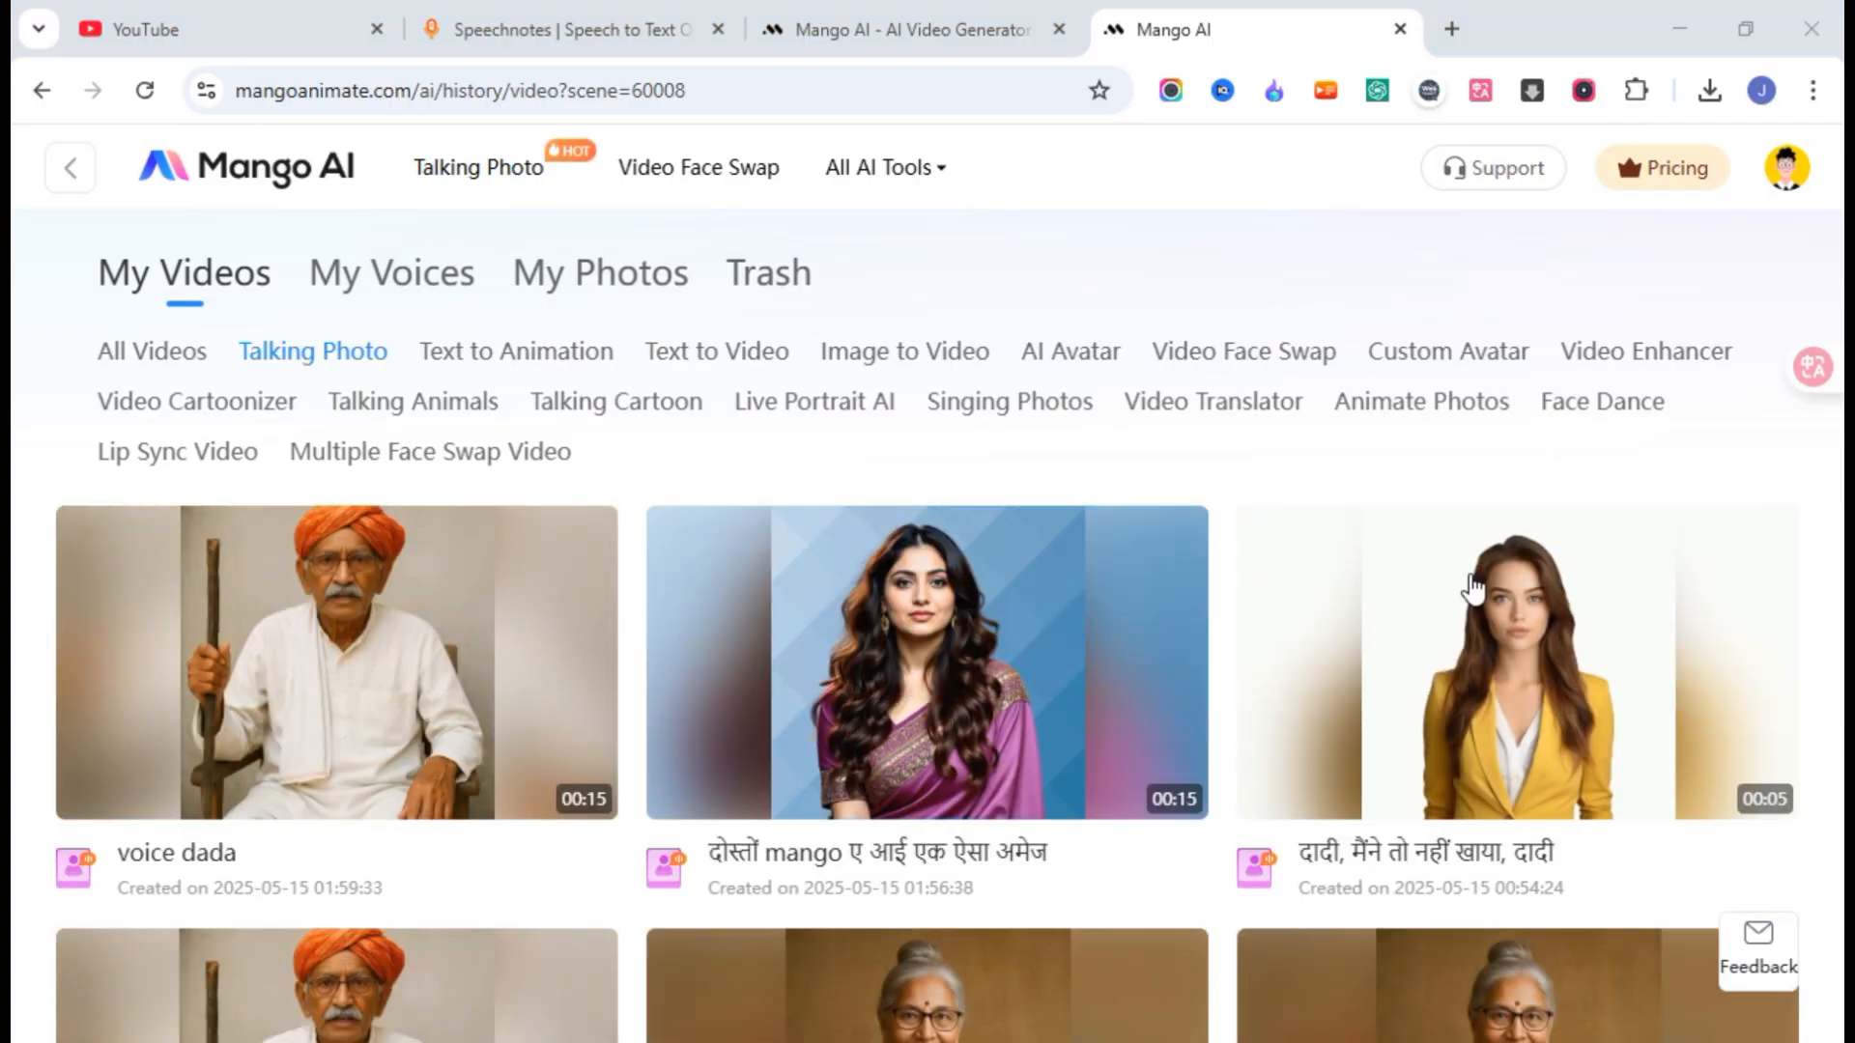
- Open the pricing plans and examine the Free plan's video minutes allowance alongside the paid plans
{"action": "left_click", "coordinate": [1662, 177]}
{"action": "scroll", "coordinate": [195, 484], "scroll_direction": "down", "scroll_amount": 3}
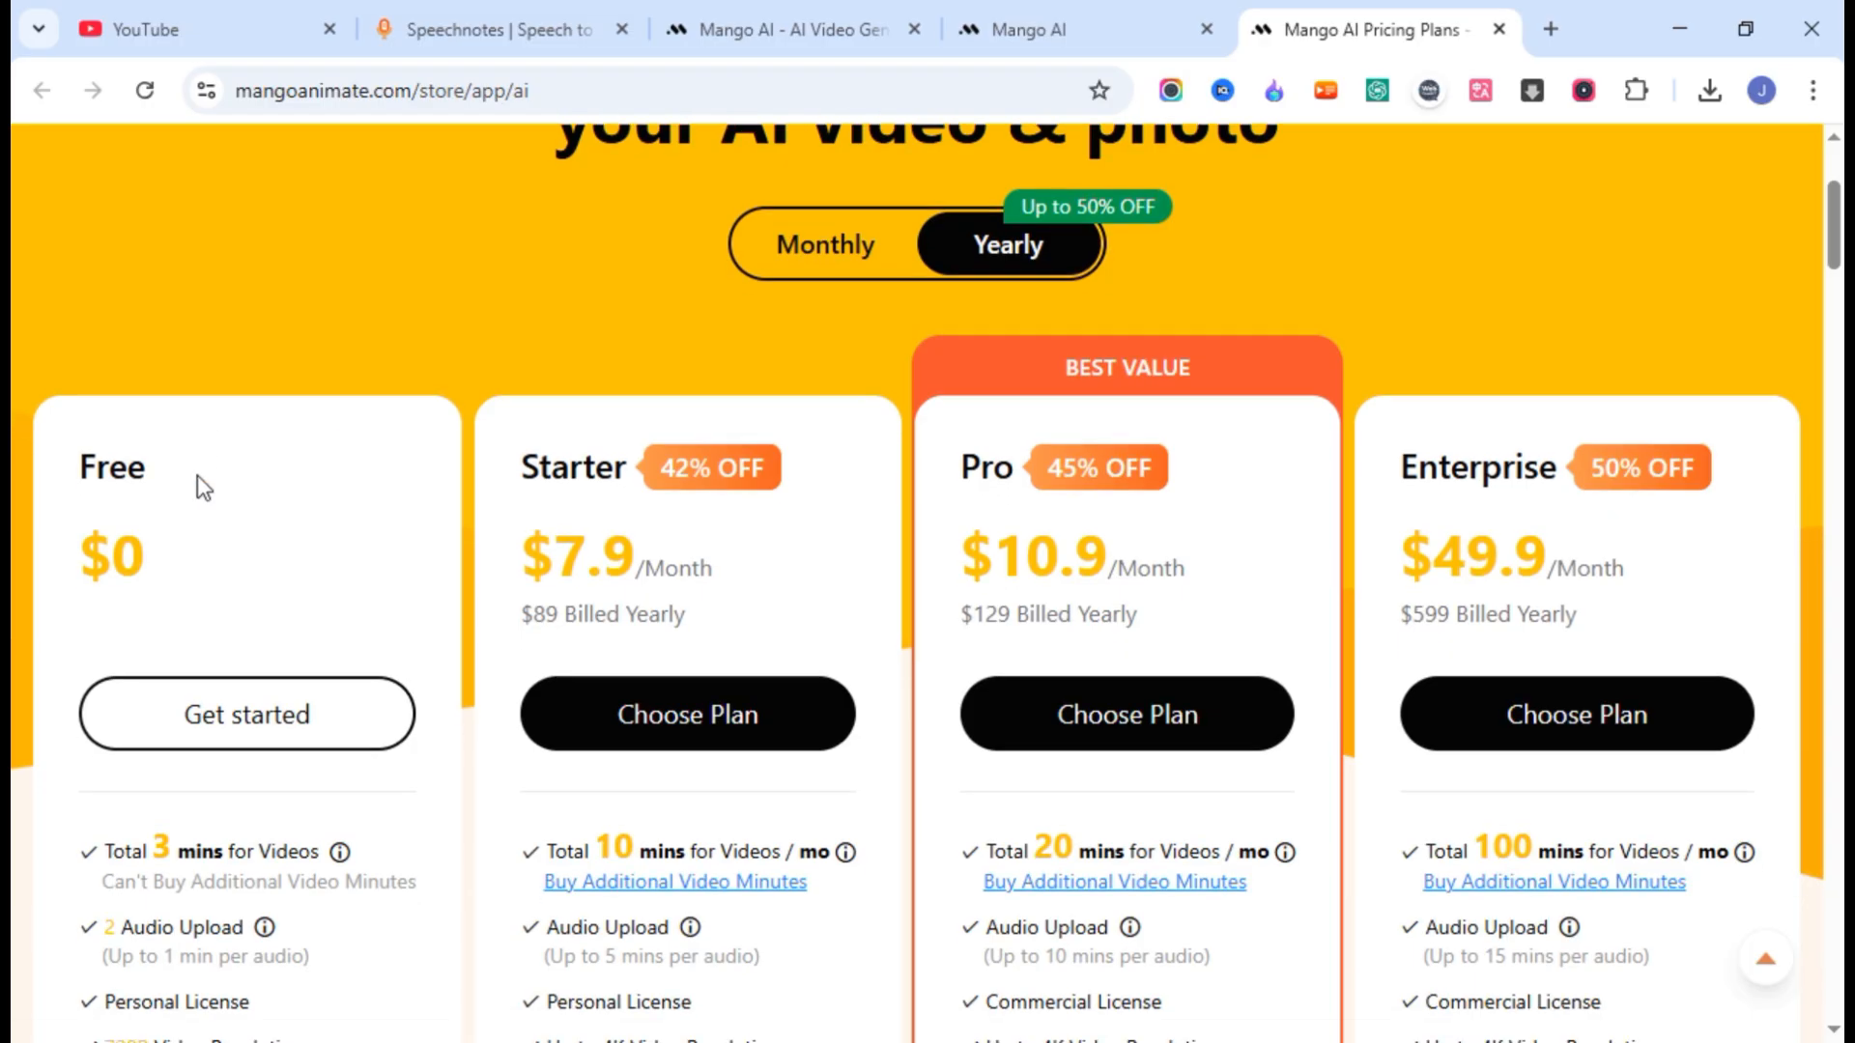
{"action": "left_click_drag", "start_coordinate": [90, 612], "coordinate": [401, 582]}
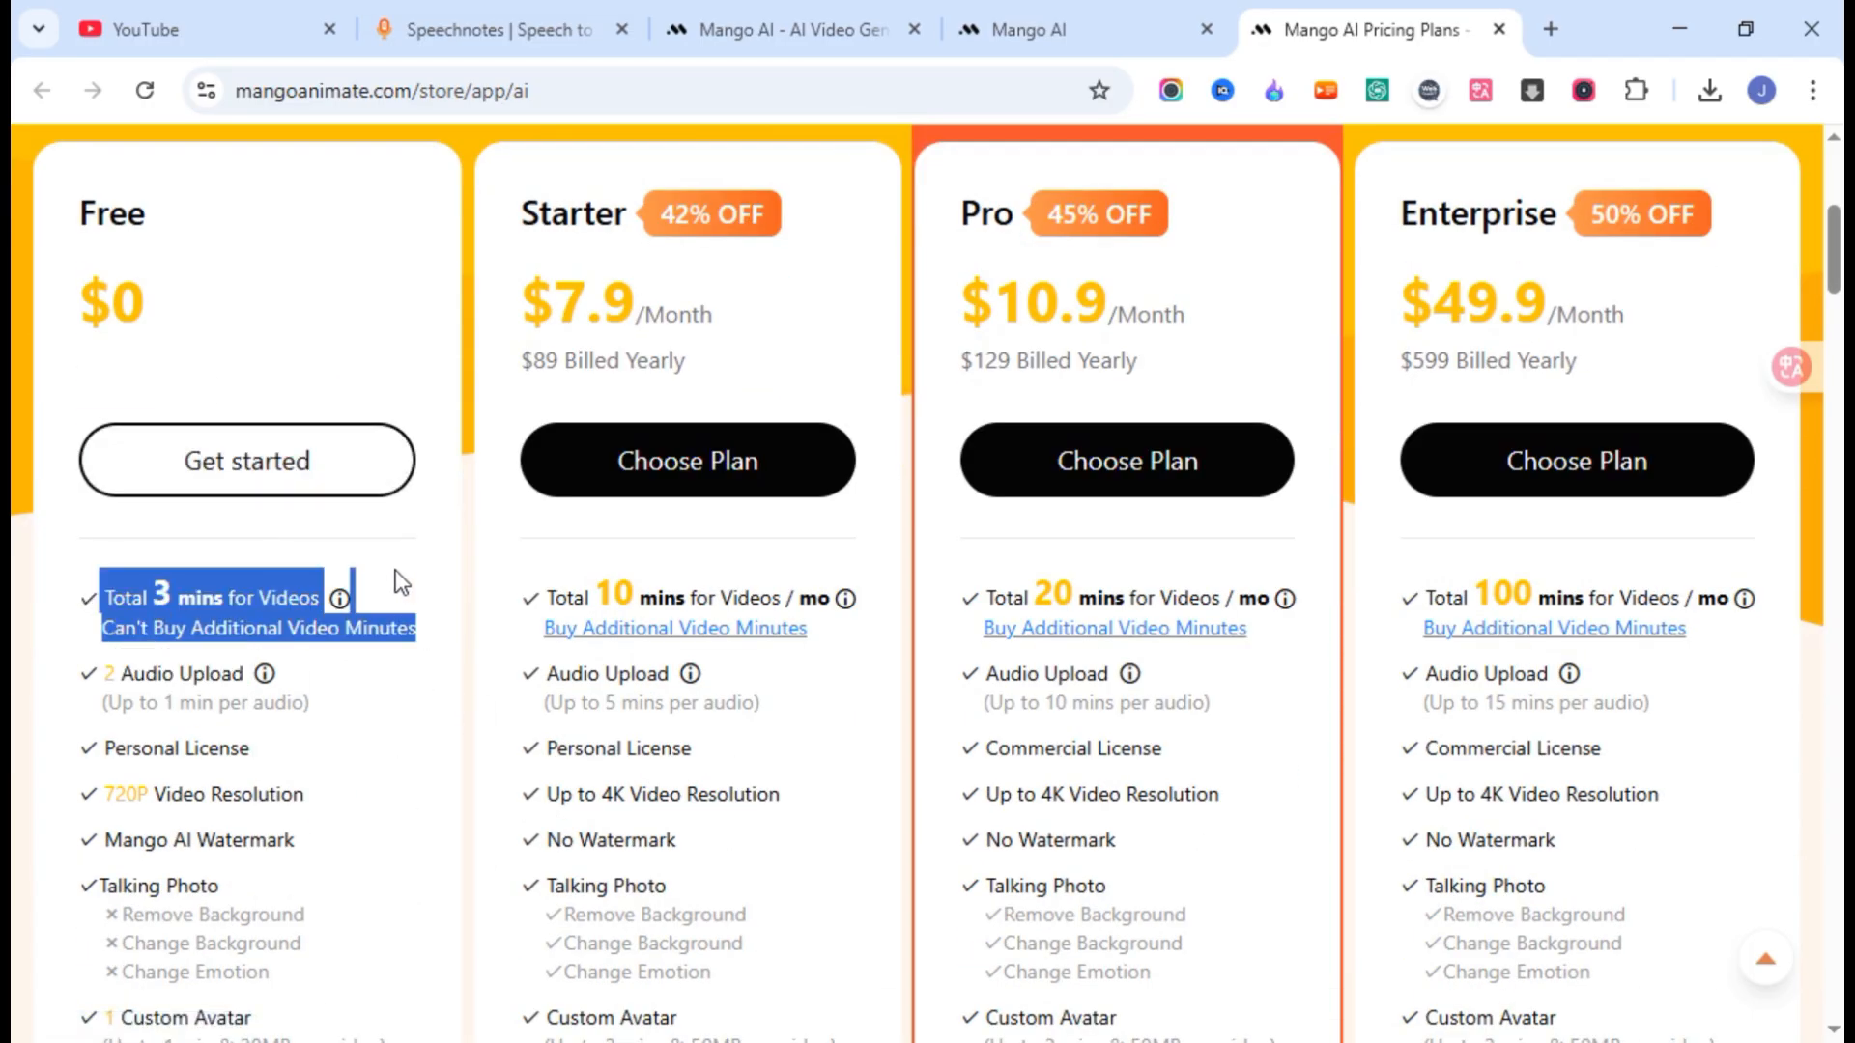
{"action": "left_click", "coordinate": [260, 609]}
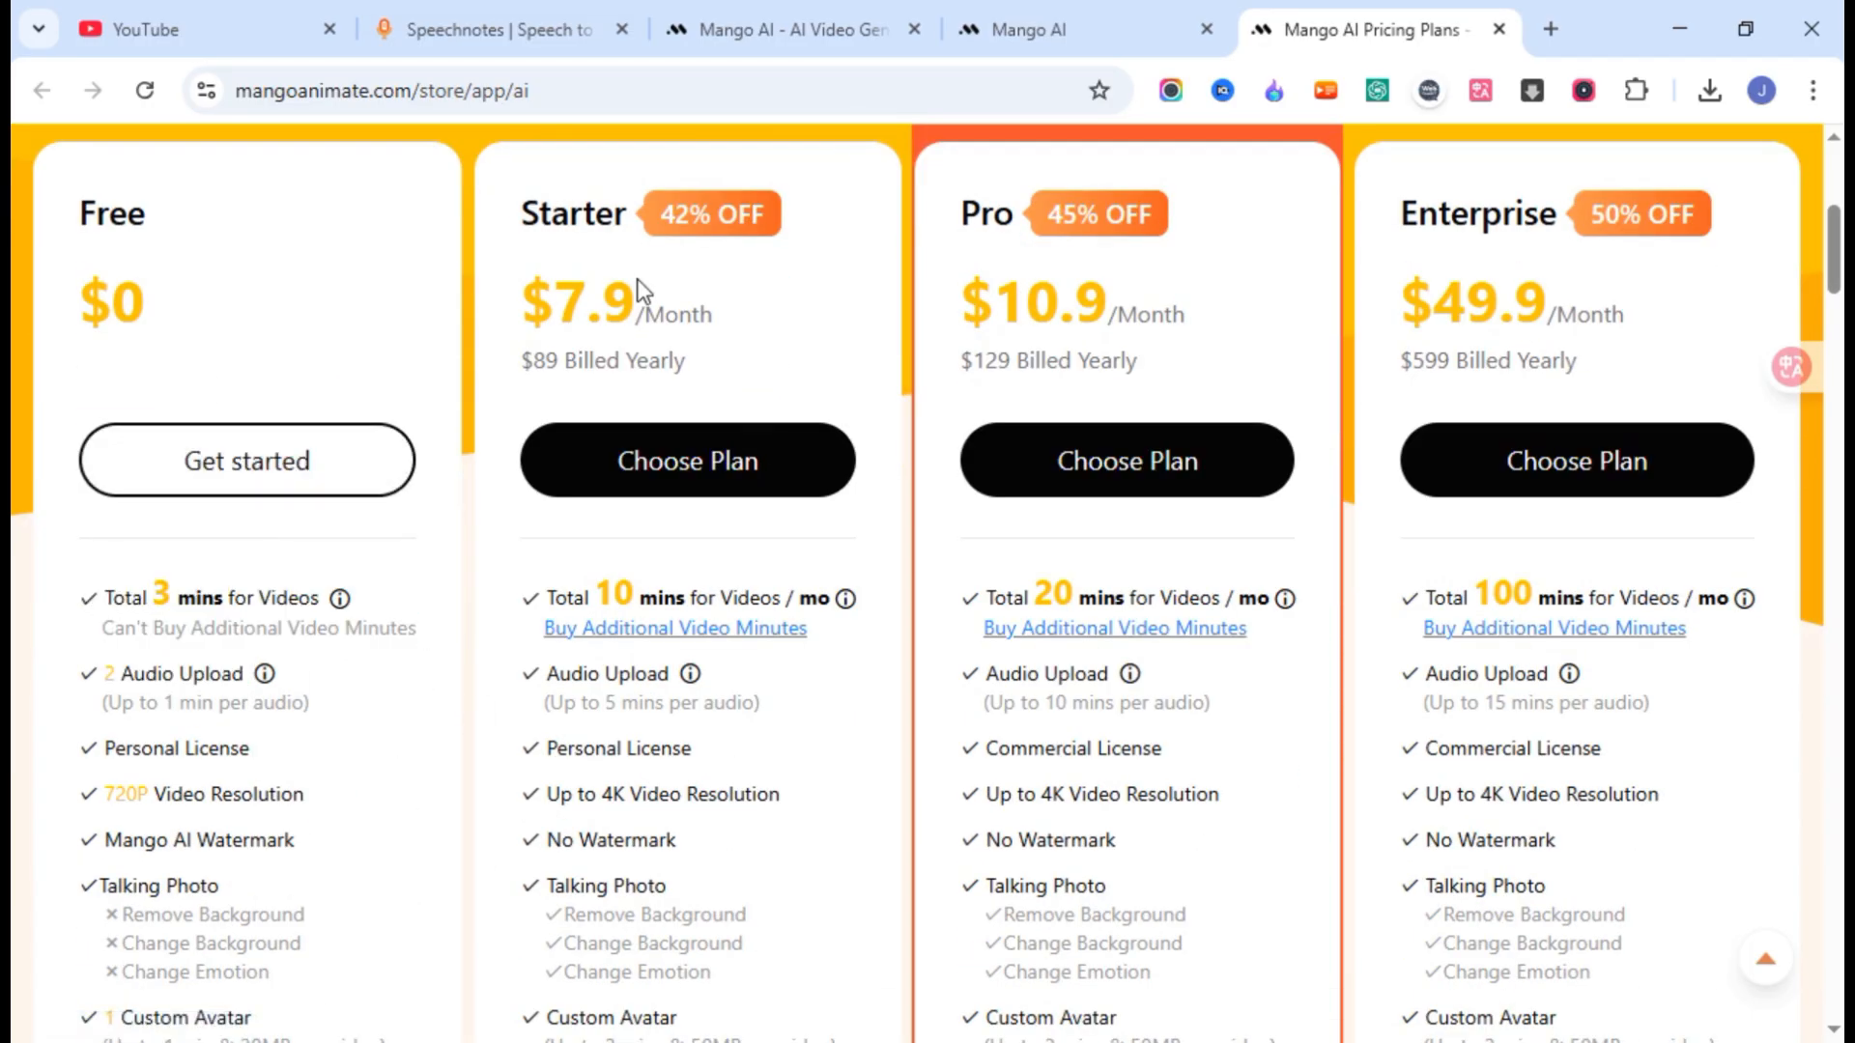